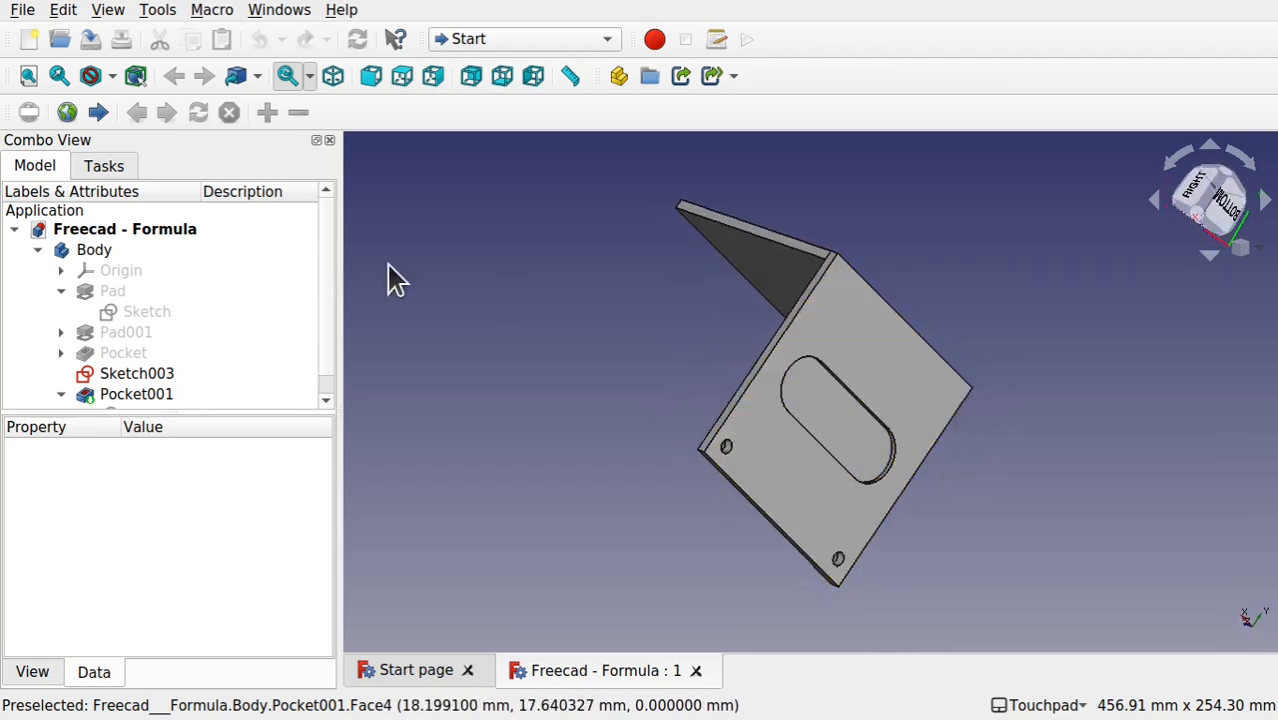
Step: Set the length of the bracket's Pad feature to 10 mm and inspect the model from several sides
click(114, 291)
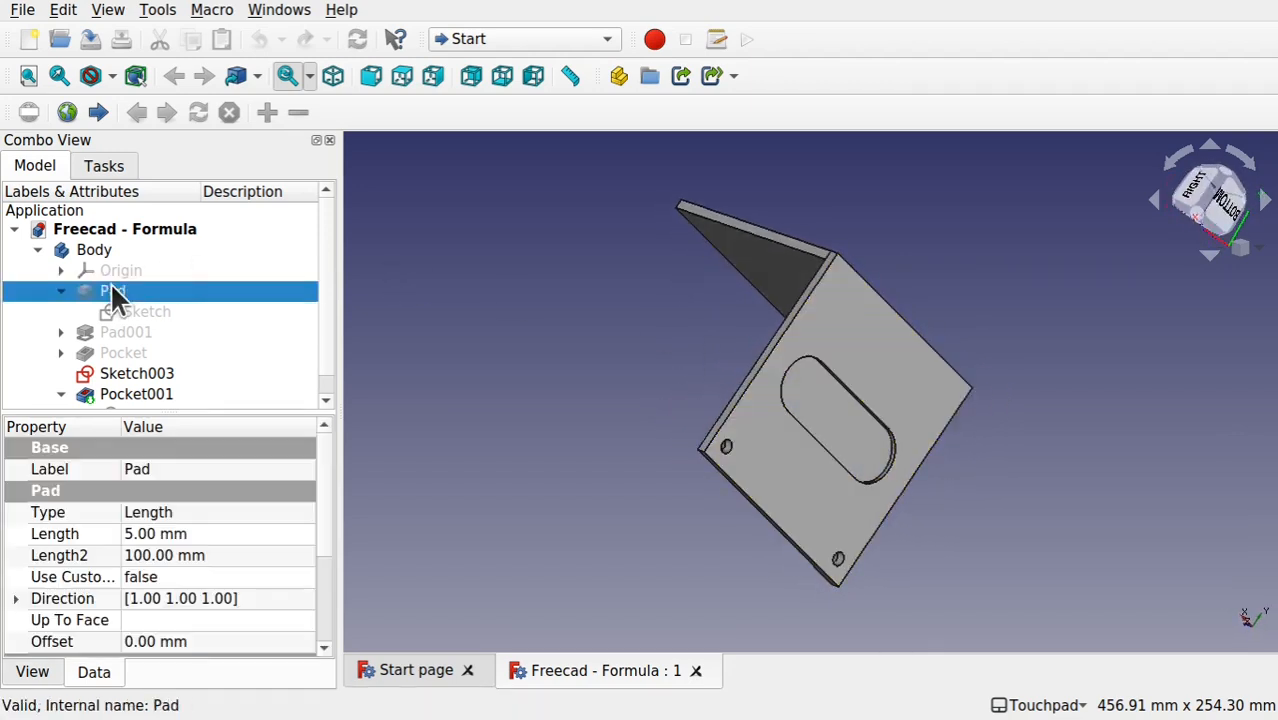
click(135, 531)
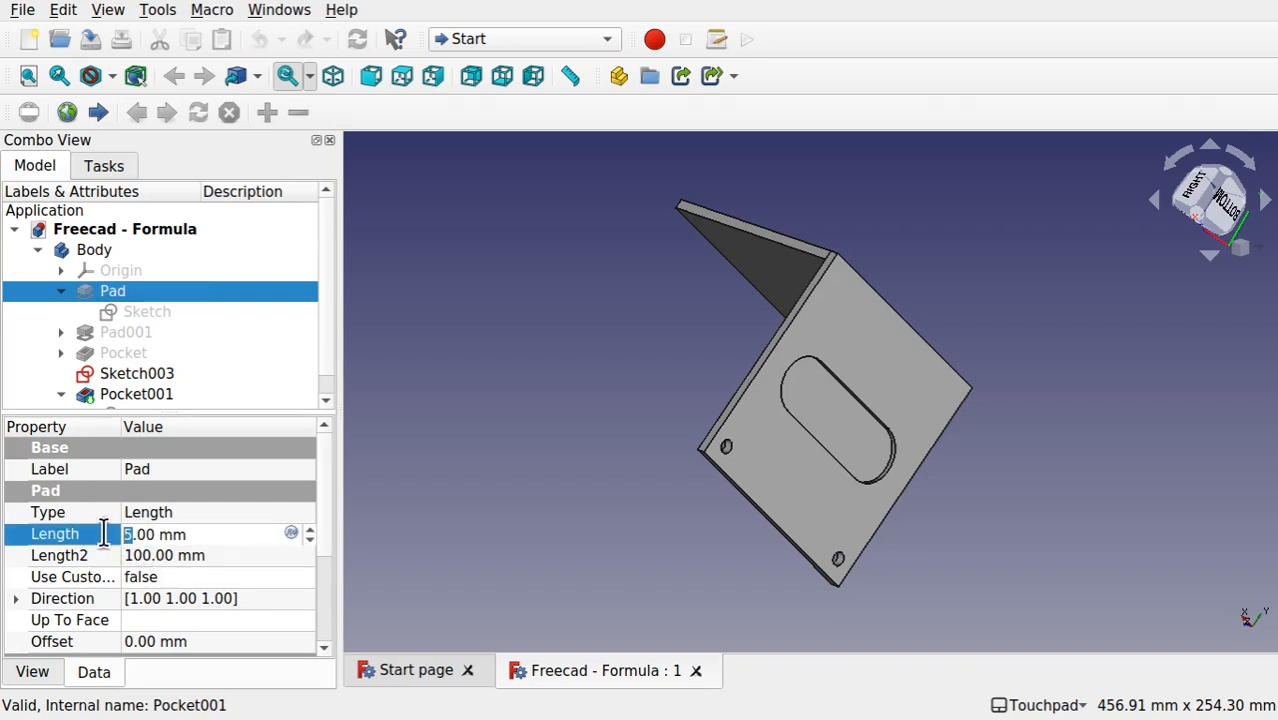
text(10)
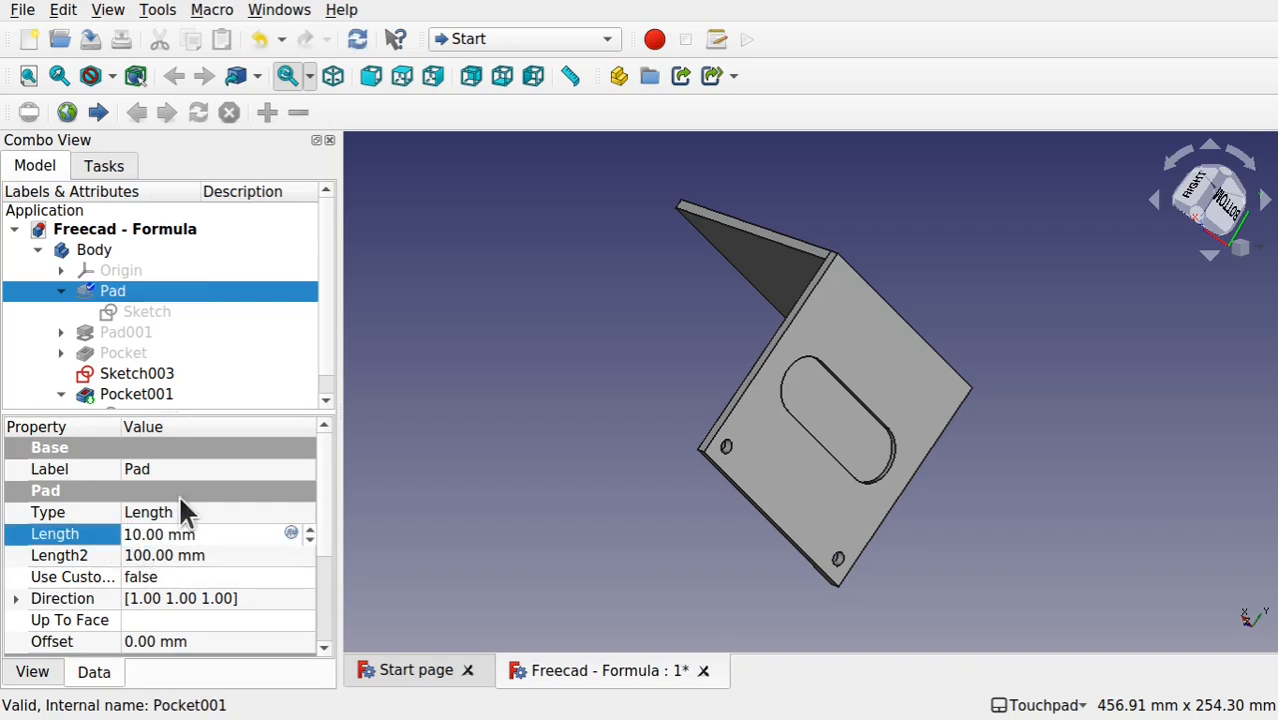
key(Return)
drag(609, 385, 725, 286)
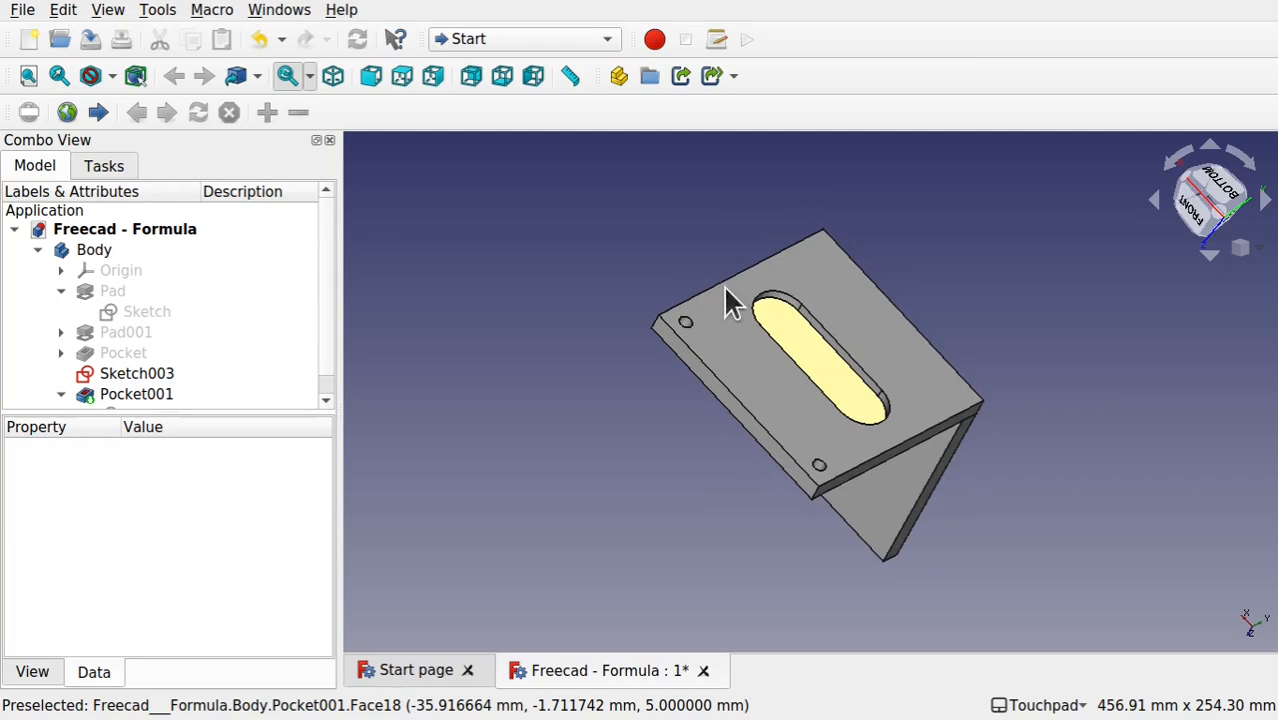
alt+drag(793, 350, 766, 470)
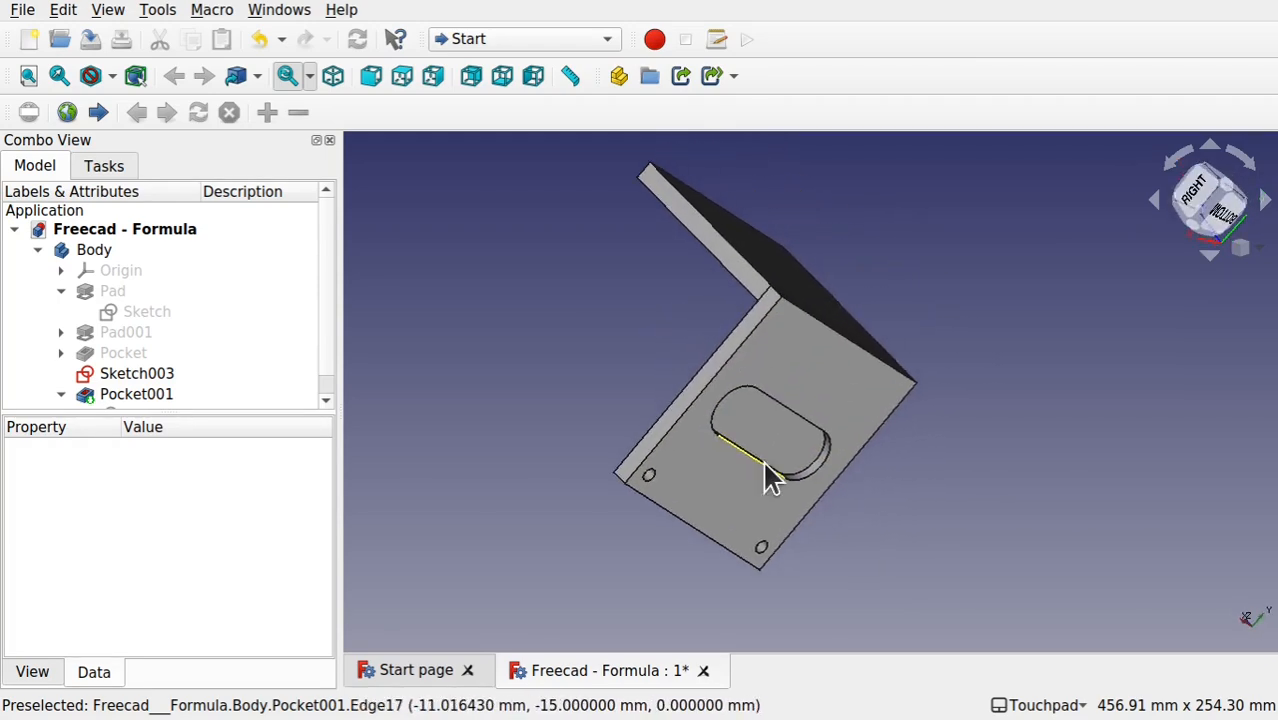
Step: Change the SideLength dimension in the Pad's sketch to 50 mm, close the sketch and inspect the bracket
double_click(131, 311)
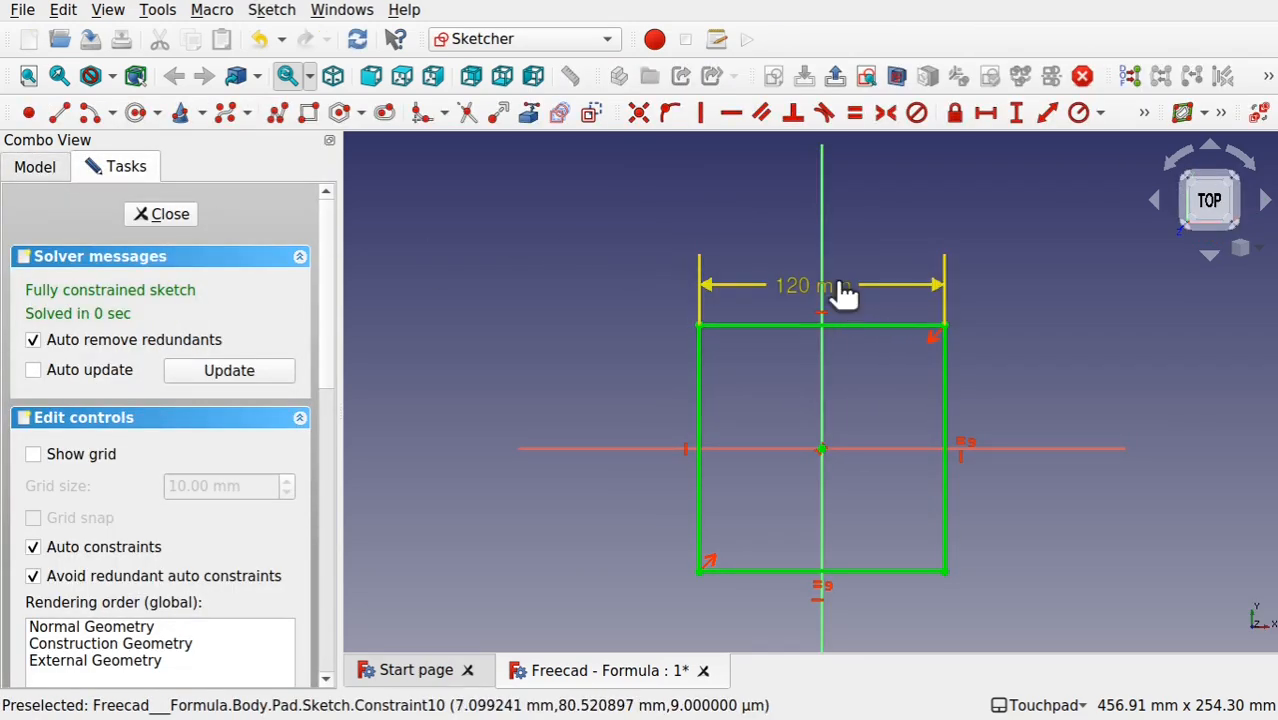
double_click(843, 288)
text(50)
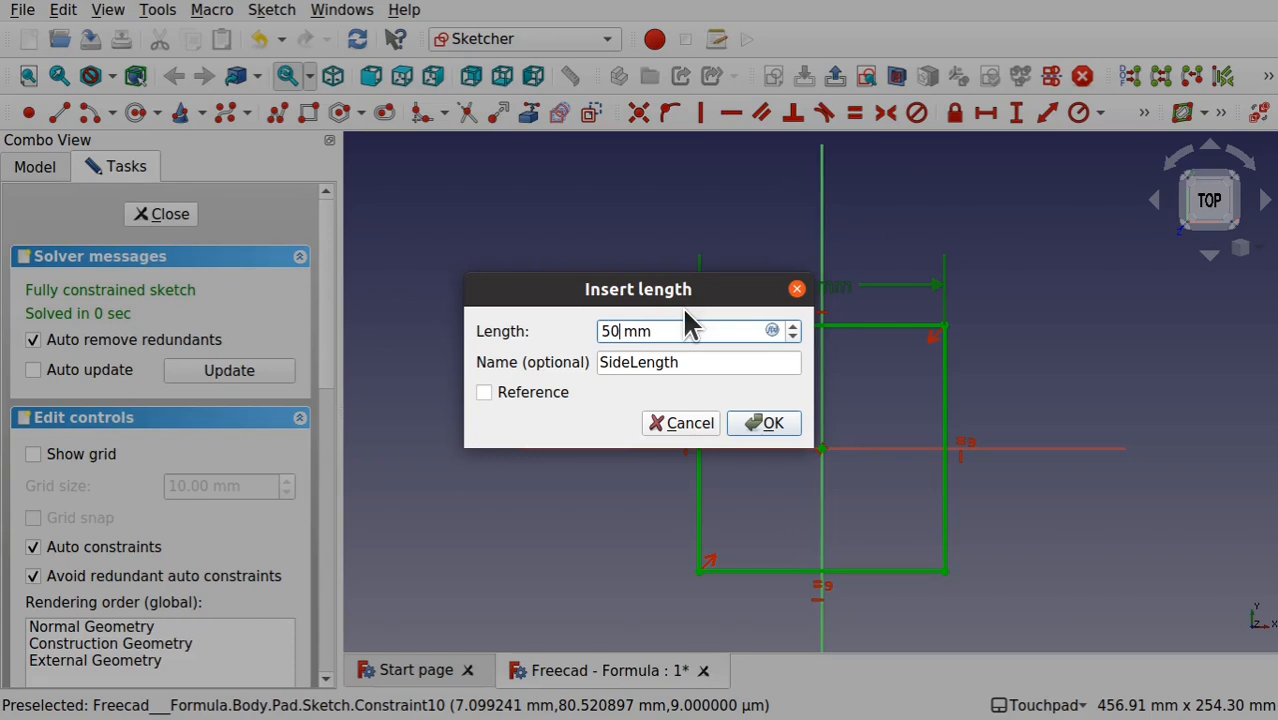
key(Return)
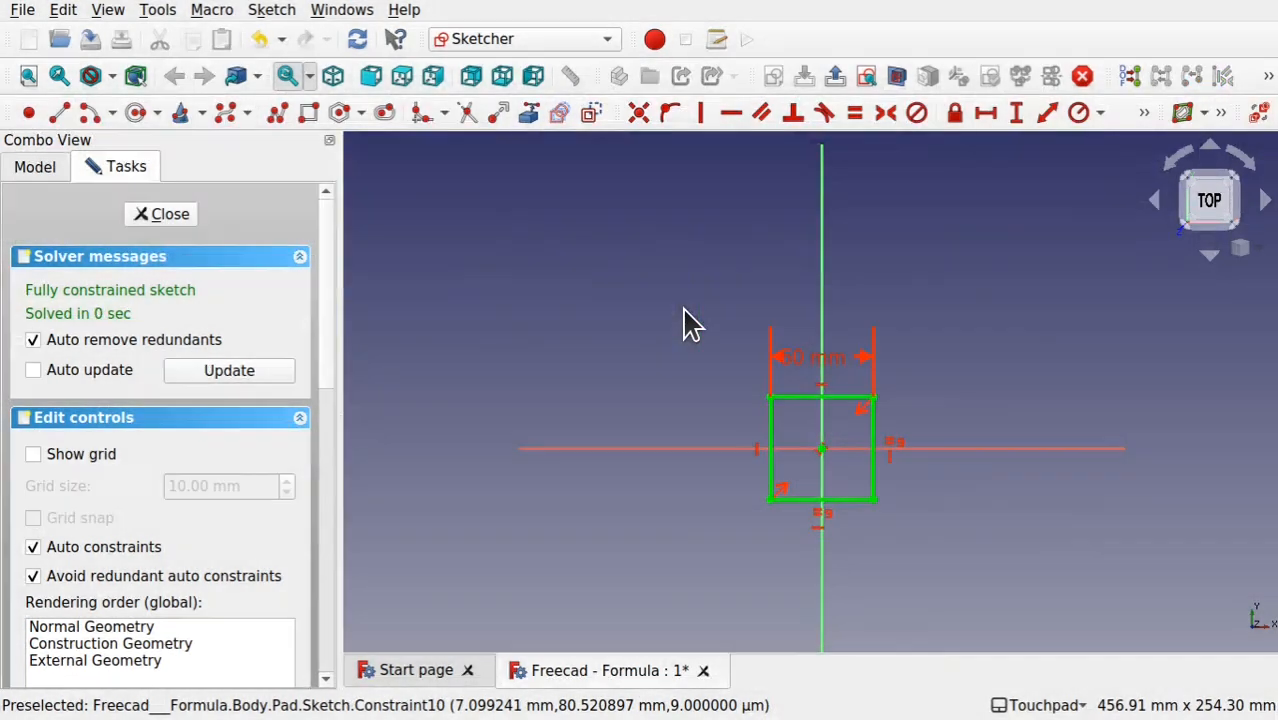
click(165, 214)
scroll(758, 432, up, 1)
alt+drag(893, 455, 843, 409)
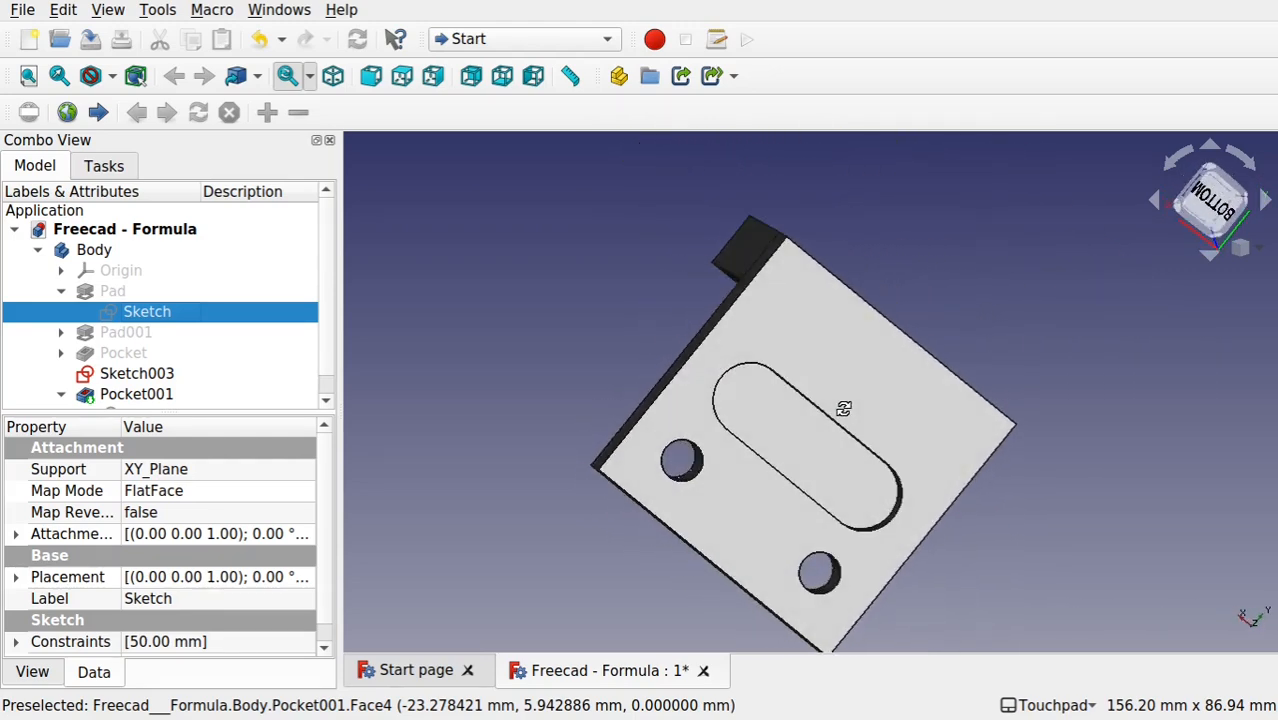
alt+drag(756, 431, 942, 423)
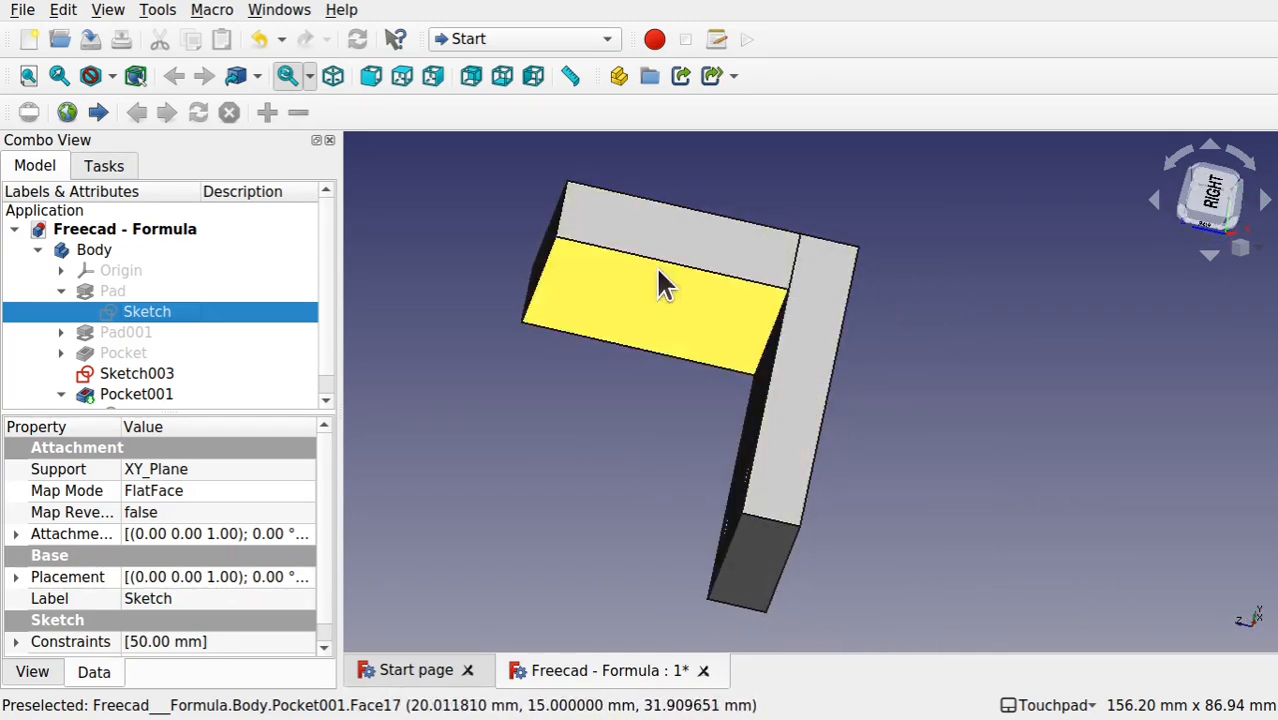
alt+drag(827, 405, 563, 410)
shift+drag(675, 392, 499, 401)
Step: Set the length of the Pad feature to 2 mm and inspect the slot, holes and upright plate
click(113, 290)
click(153, 532)
click(148, 533)
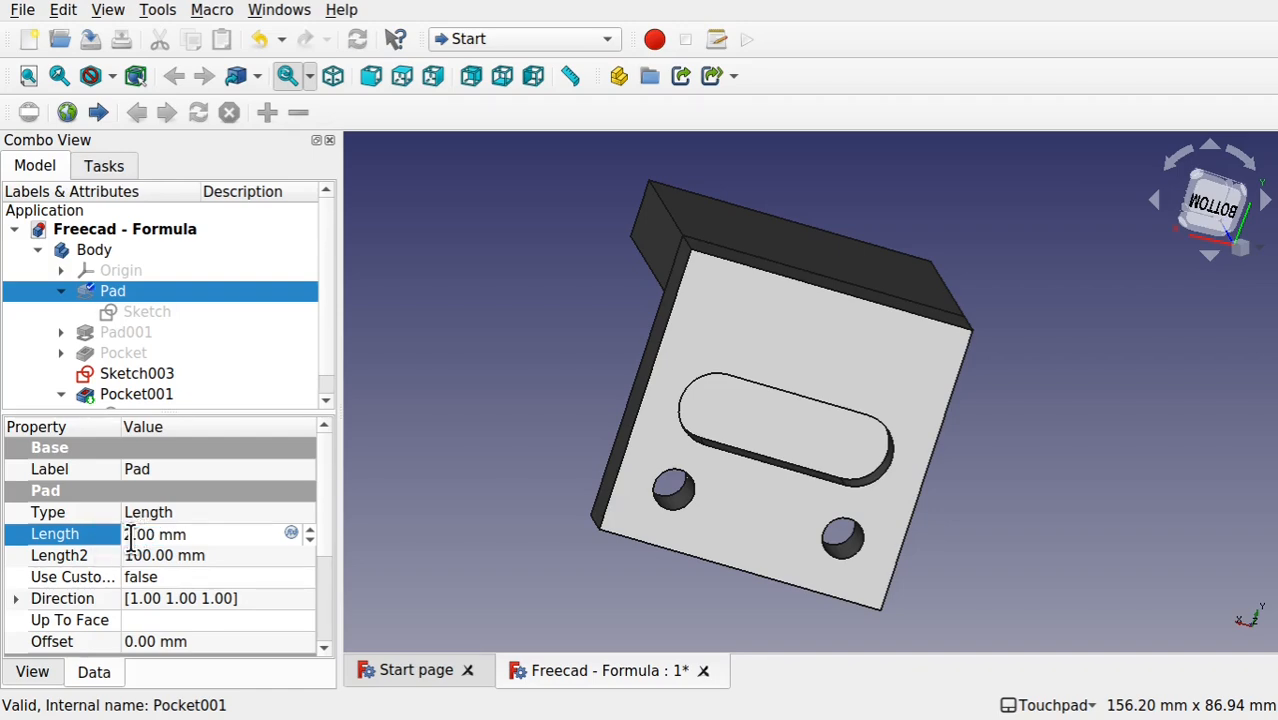
click(496, 482)
alt+drag(593, 456, 597, 578)
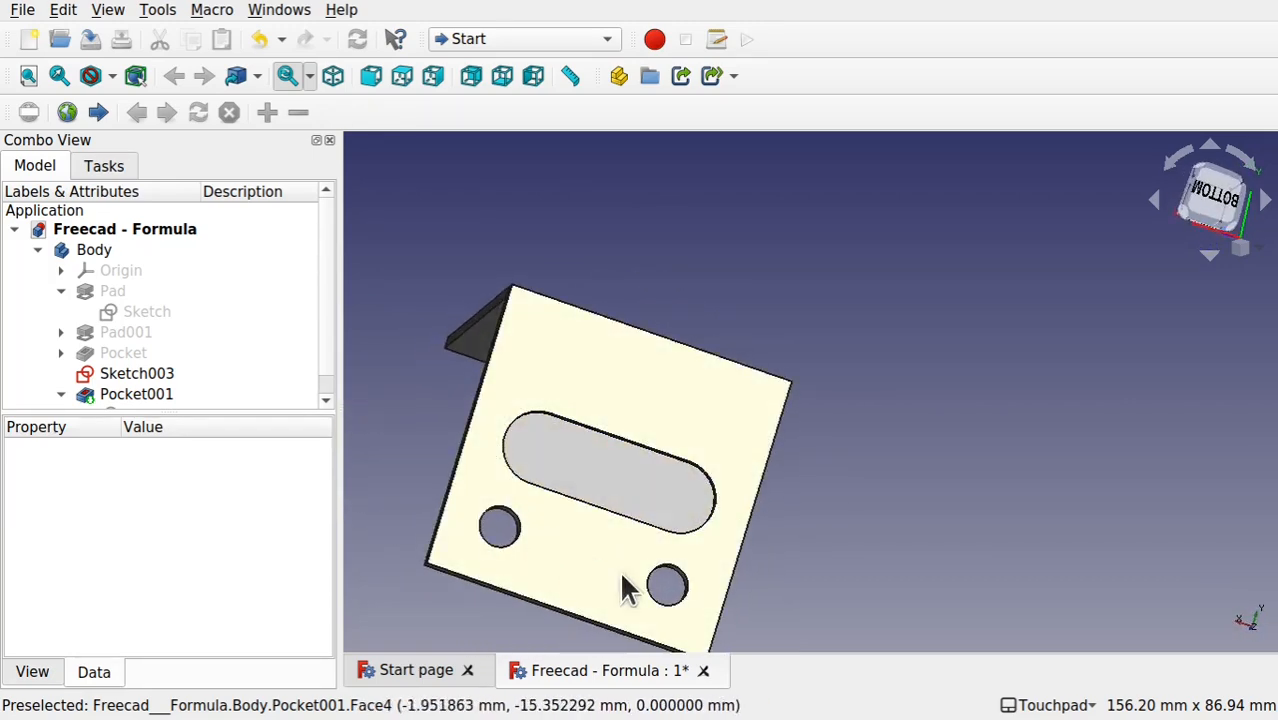
alt+drag(673, 600, 482, 484)
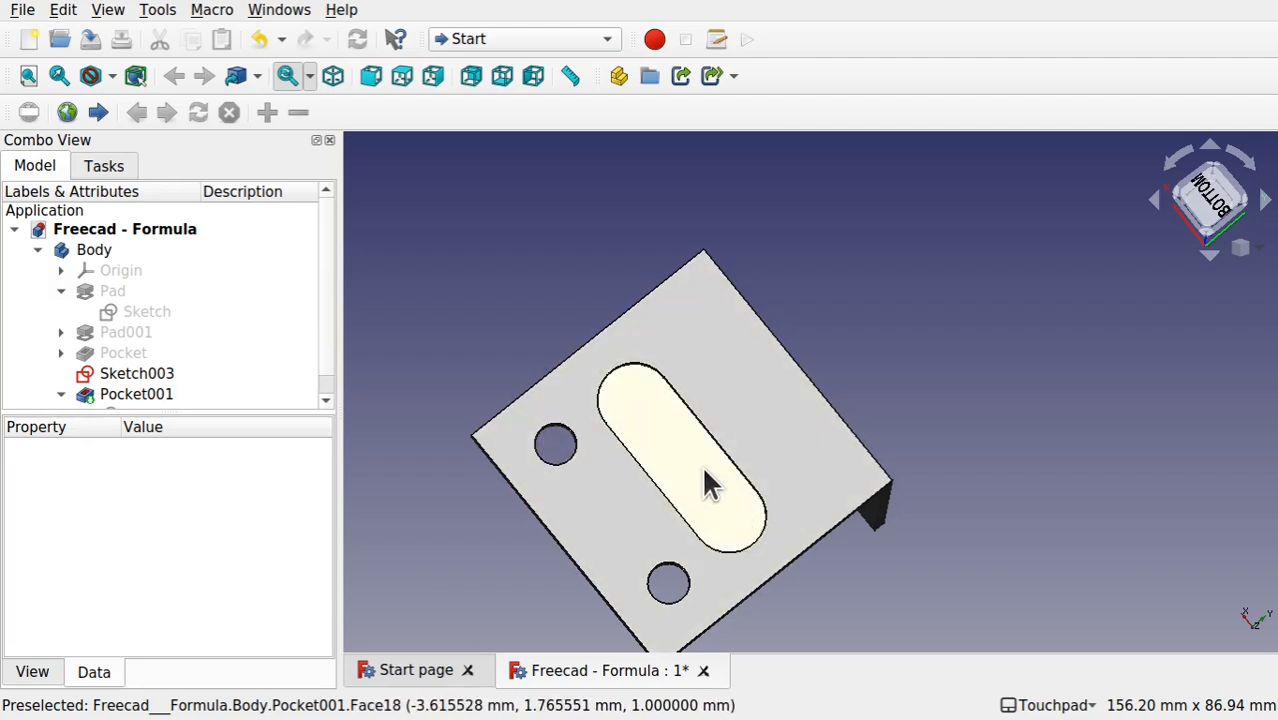
alt+drag(704, 470, 638, 491)
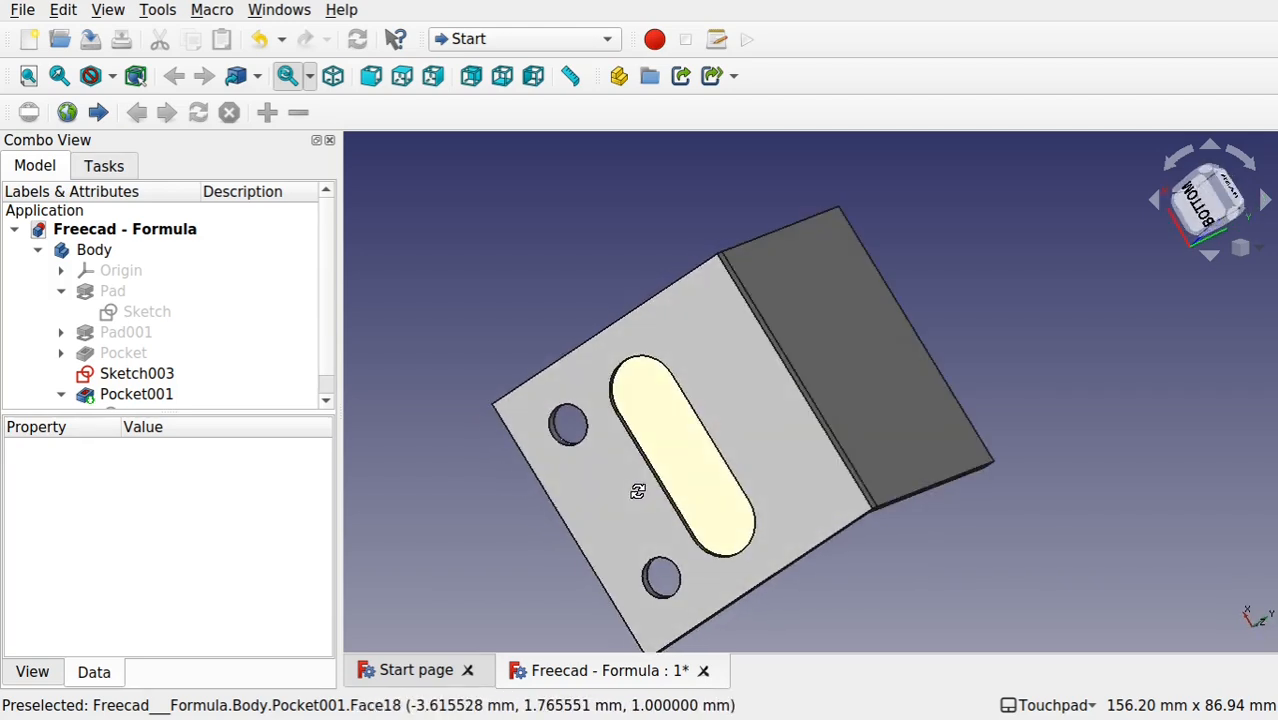
alt+drag(685, 314, 770, 430)
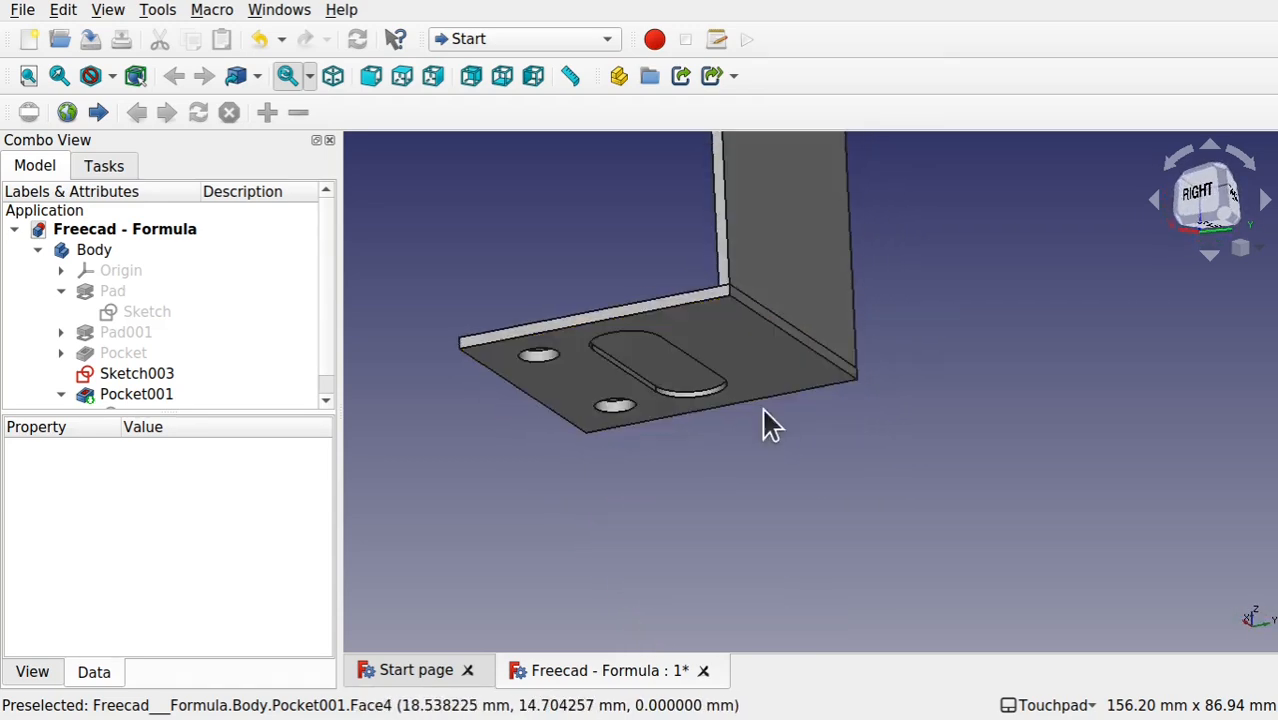
alt+drag(770, 360, 944, 419)
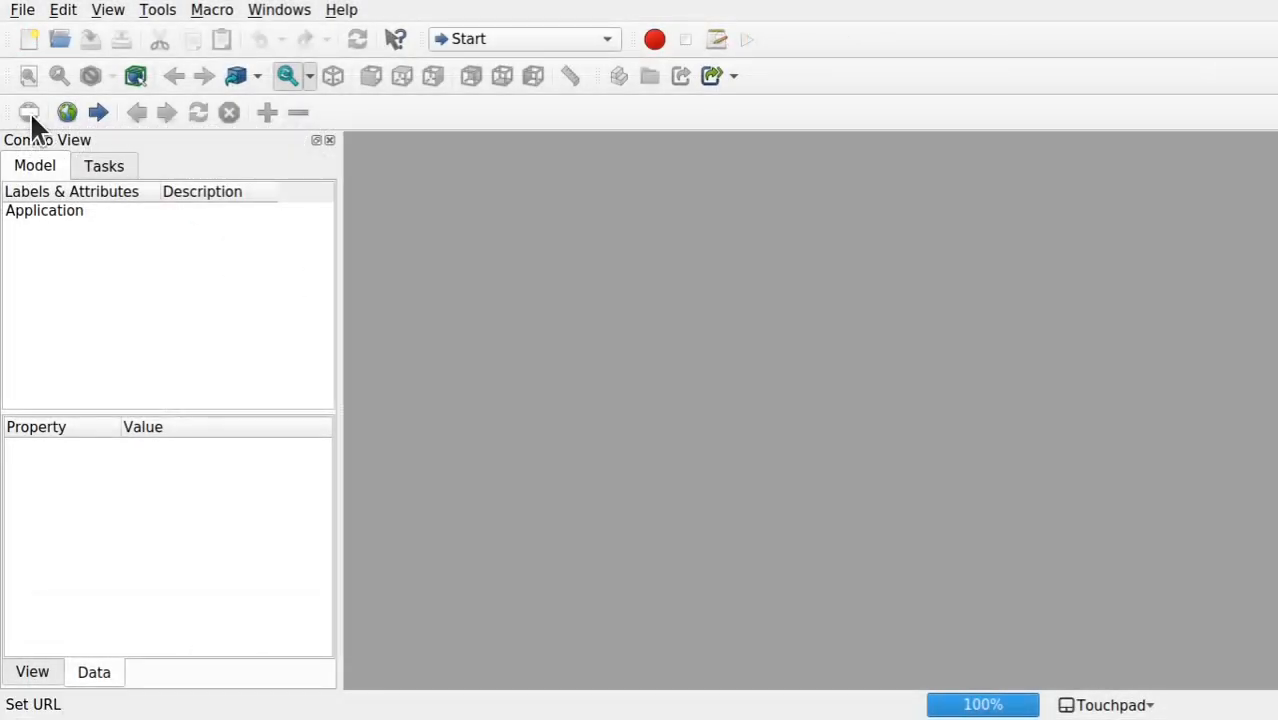
Step: Create a new empty document and switch to the Part Design workbench
click(29, 38)
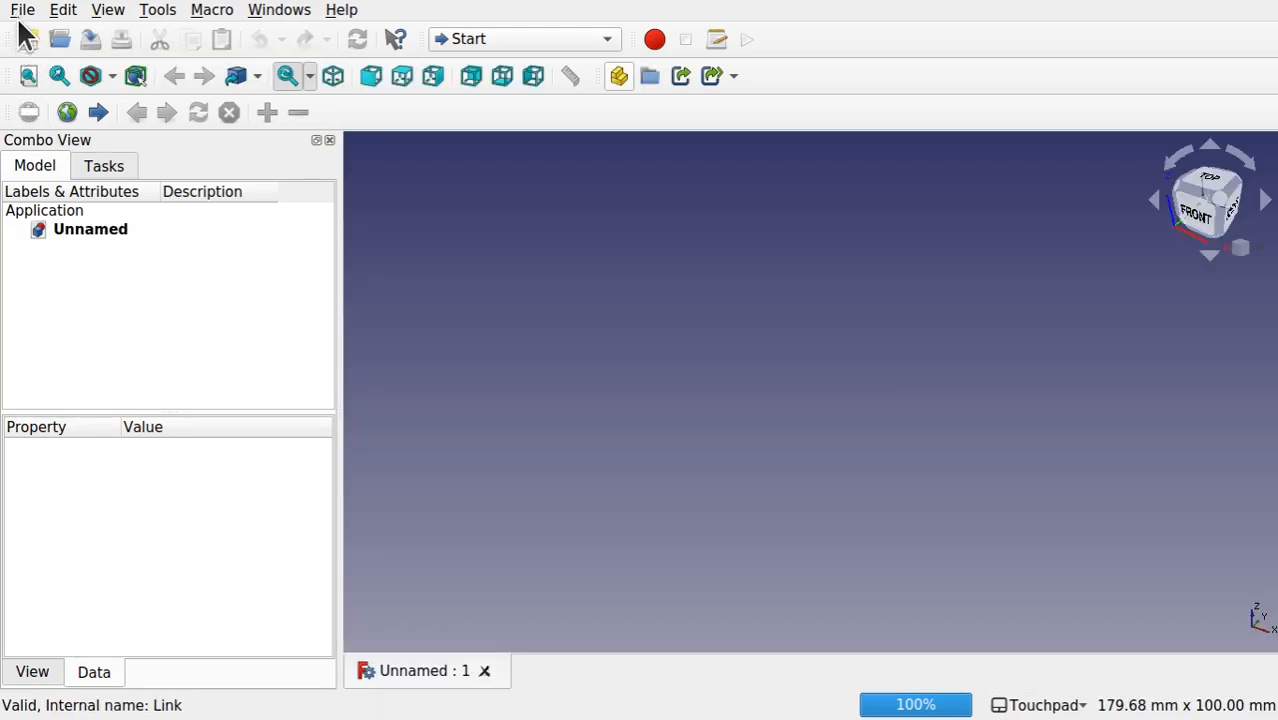
click(21, 15)
click(27, 19)
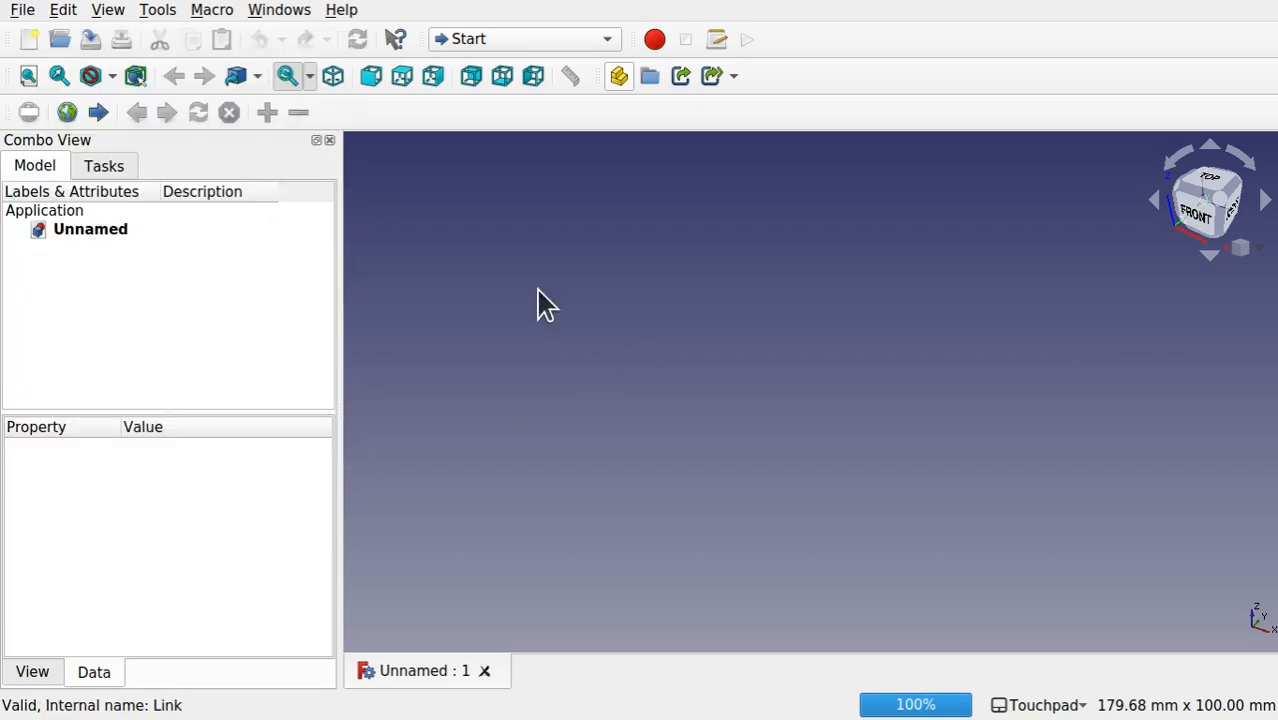
click(519, 35)
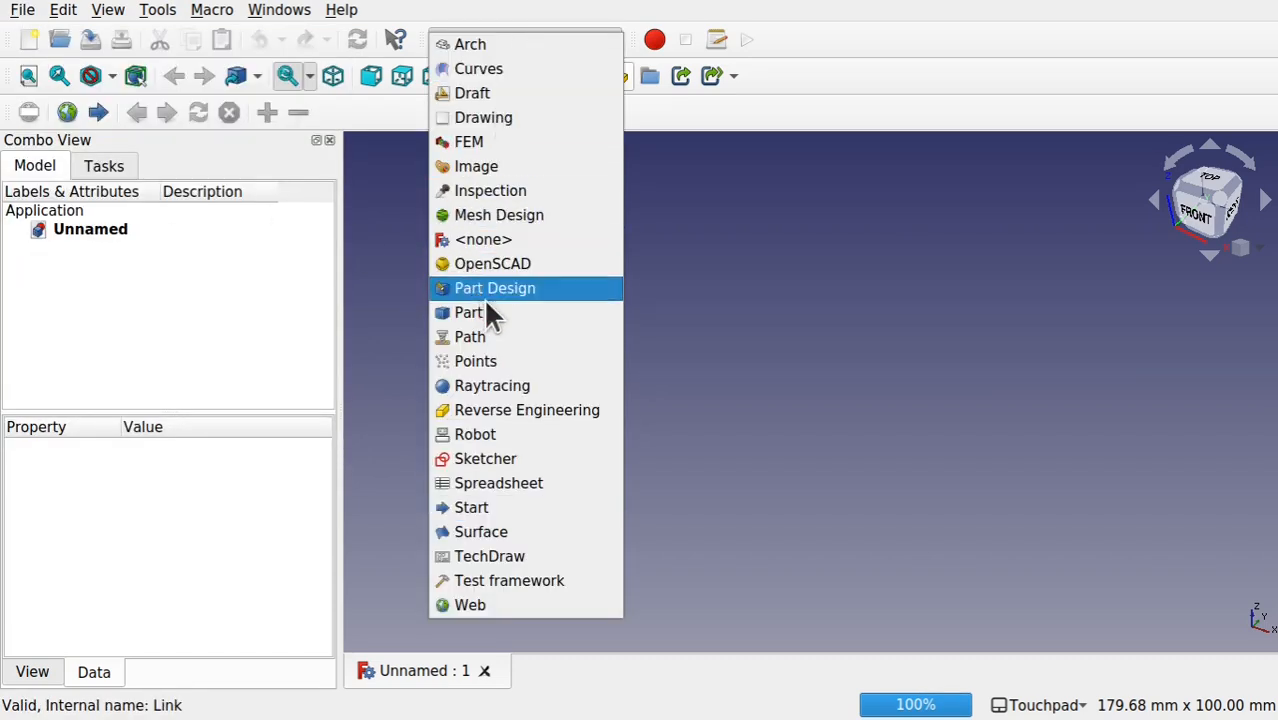
click(525, 300)
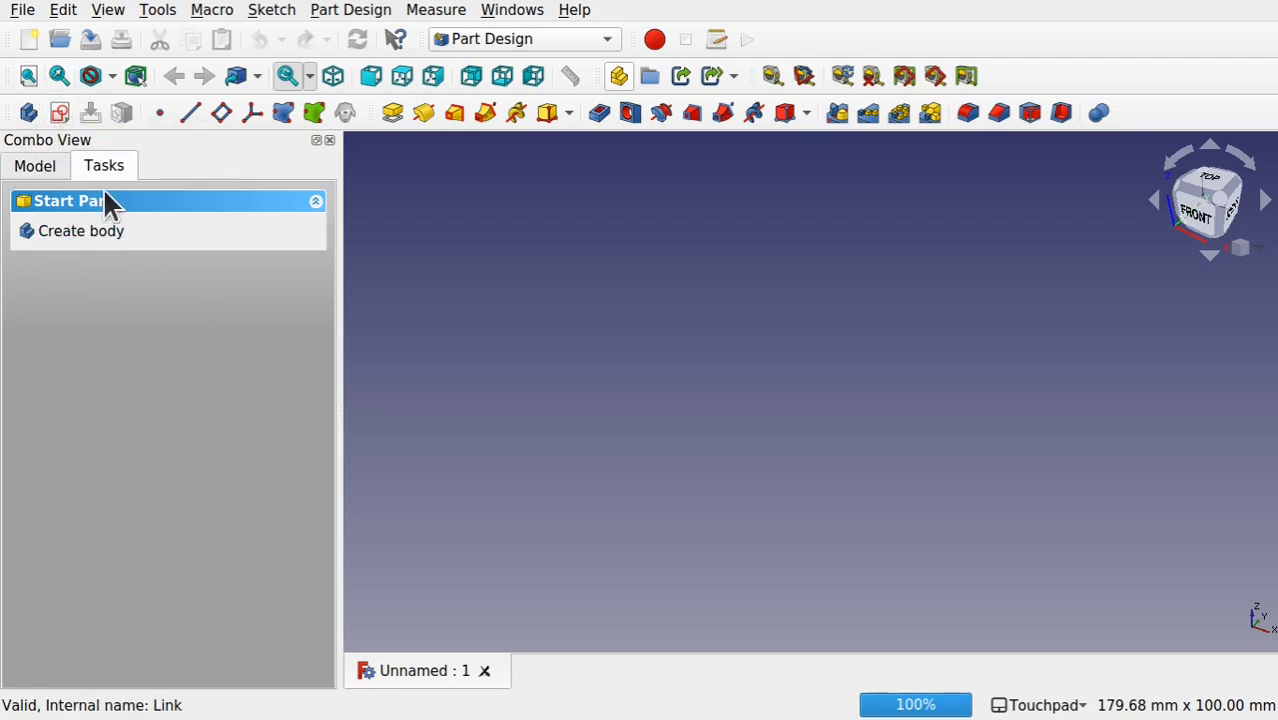
Step: Create a body and start a new sketch in it on the XY plane
click(90, 240)
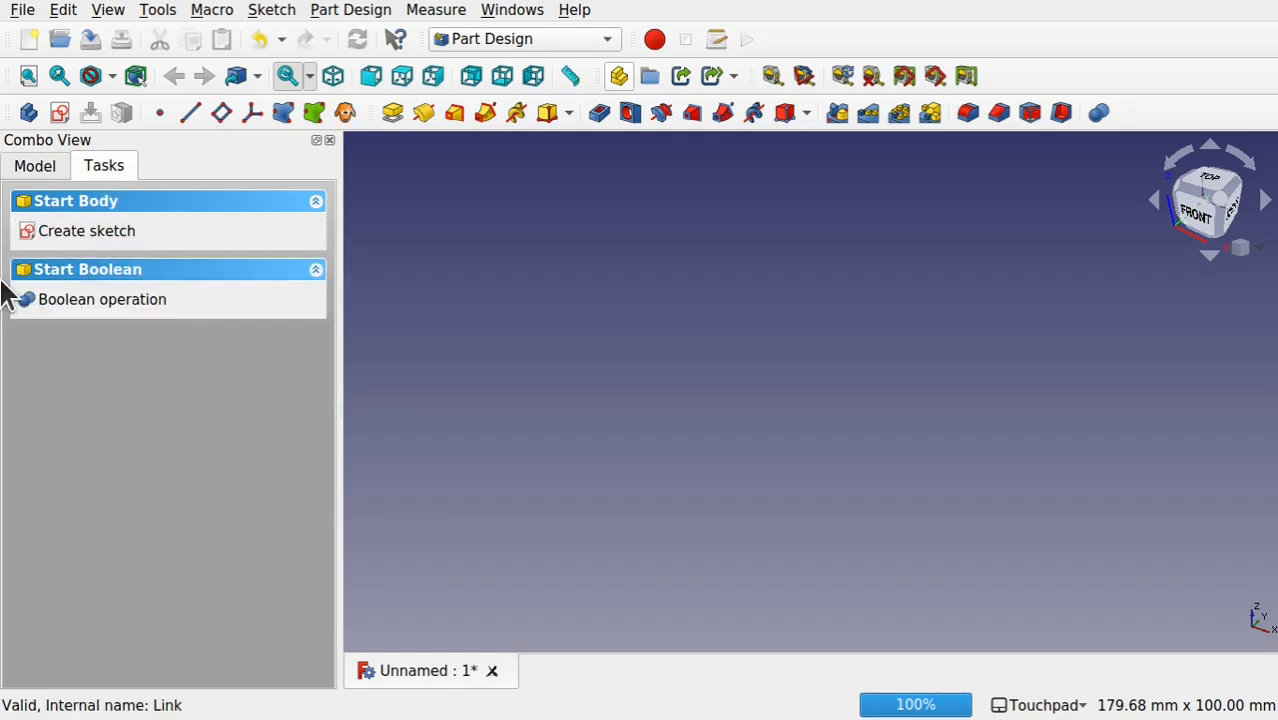
click(118, 236)
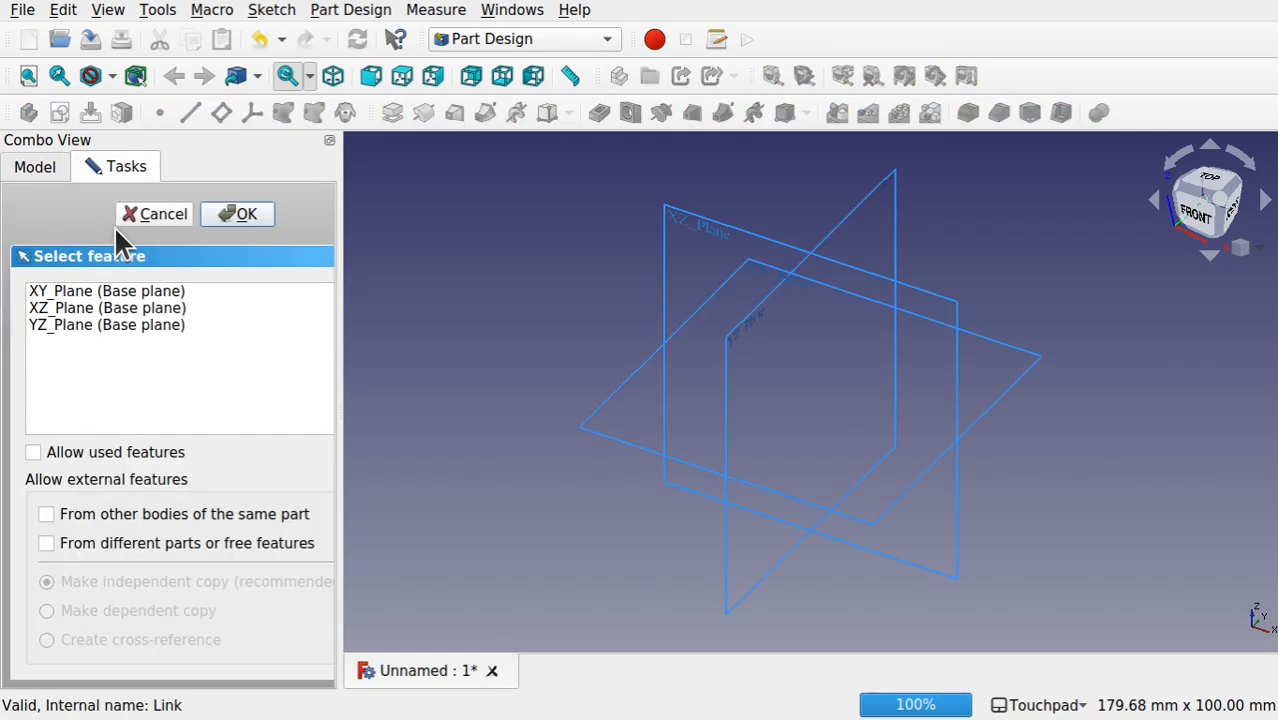
click(1218, 188)
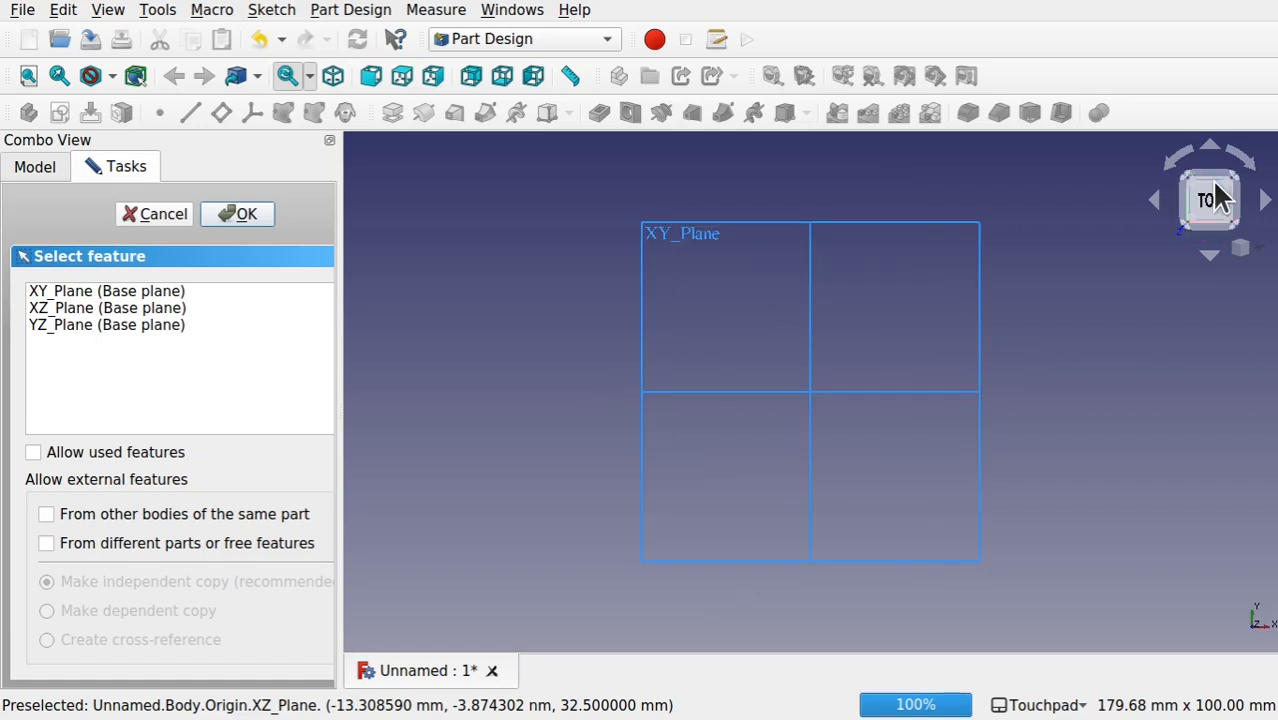
click(705, 253)
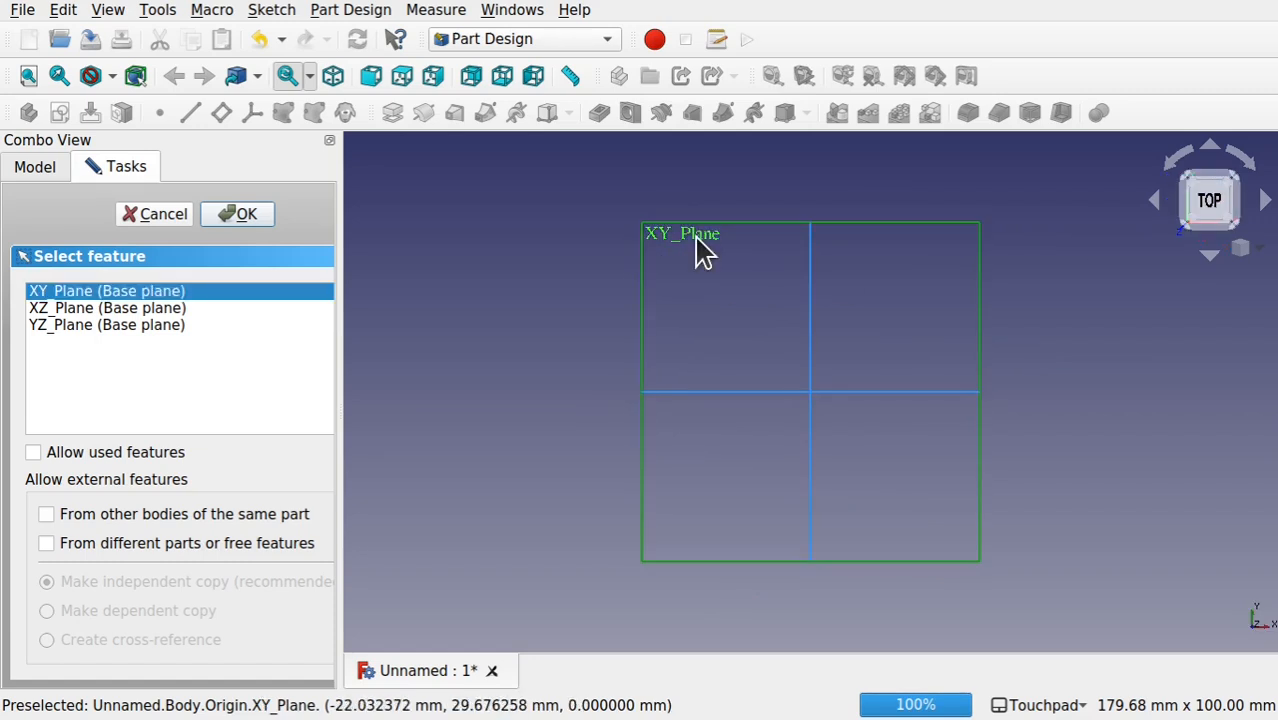
click(250, 216)
mouse_move(727, 335)
shift+middle_down()
mouse_move(799, 394)
mouse_move(779, 348)
mouse_move(760, 353)
shift+middle_up()
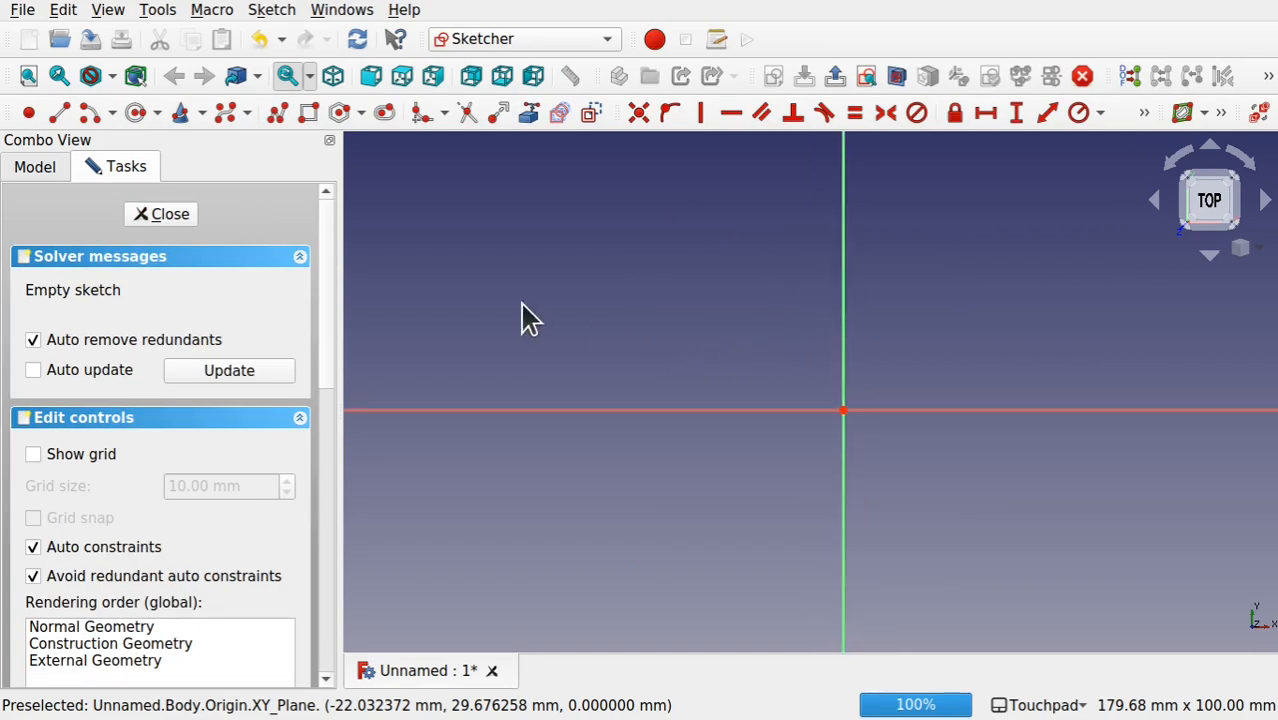
Step: Sketch a rectangle around the origin with its corners on opposite sides of both axes
click(310, 117)
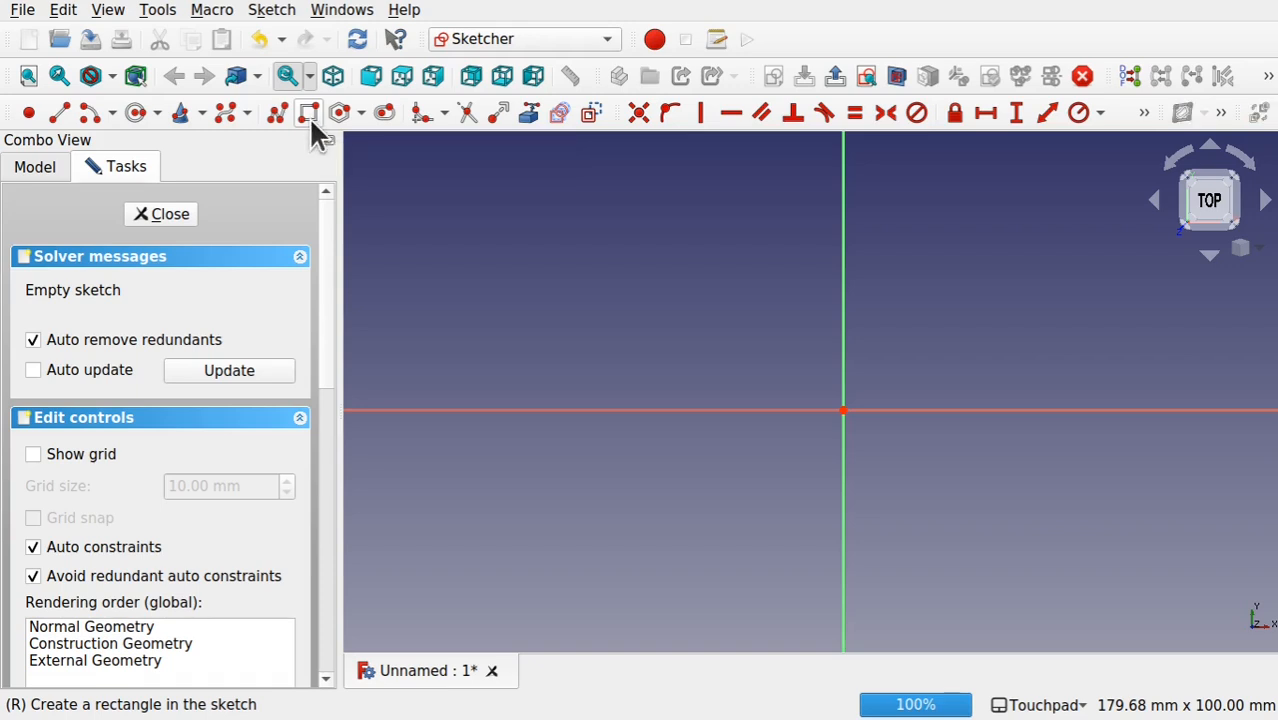
click(661, 299)
click(1028, 557)
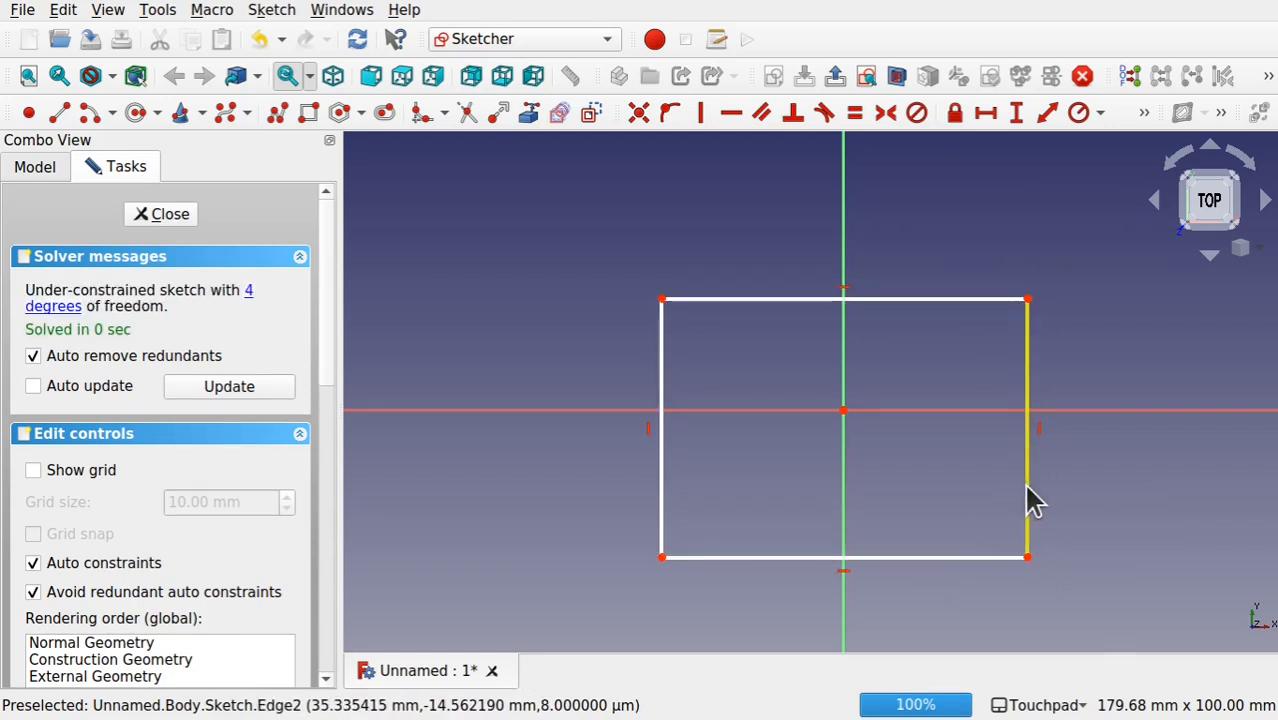
Step: Constrain the rectangle's lower and right edges to equal length, and shift the shape to test its remaining freedom
click(920, 558)
click(1027, 448)
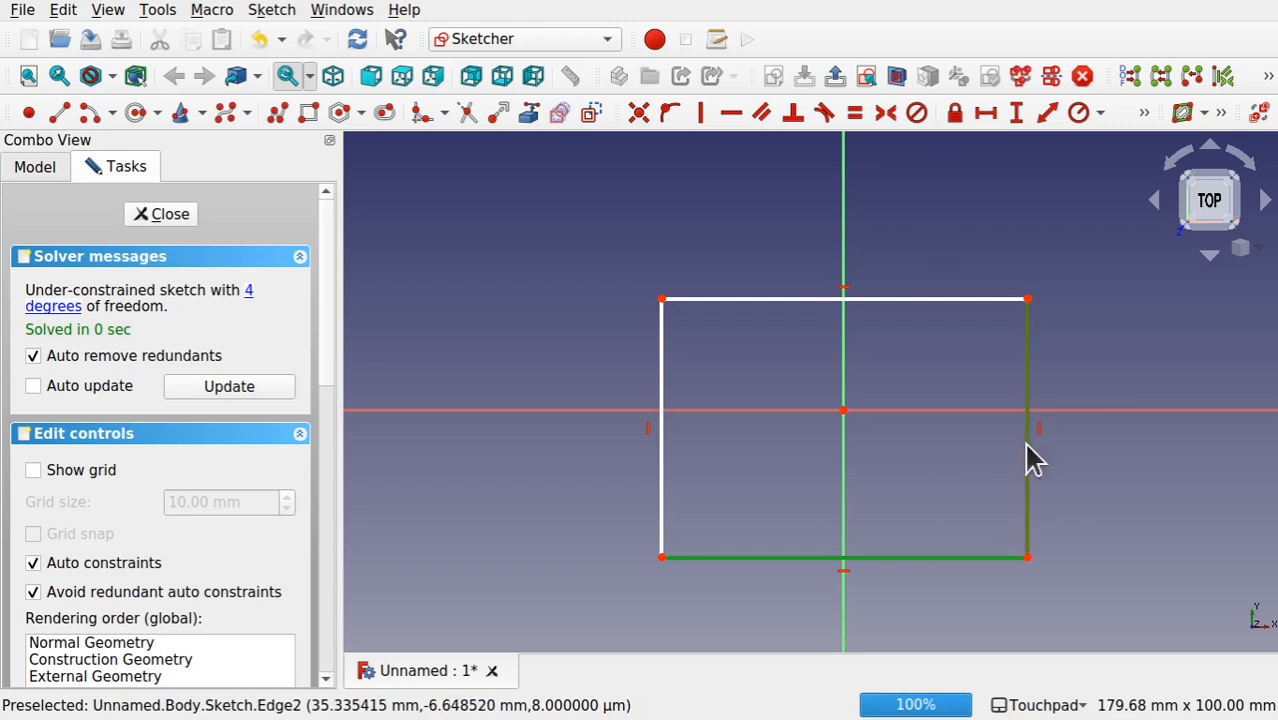
click(854, 114)
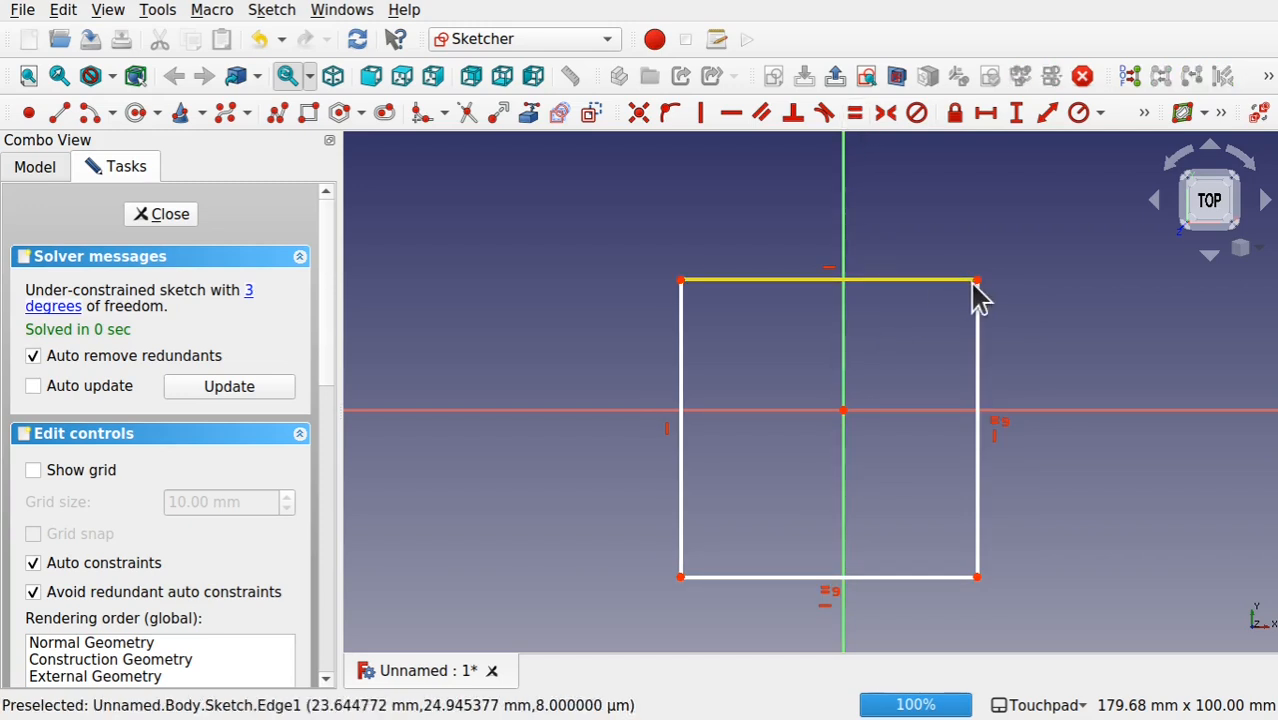
drag(979, 283, 1028, 289)
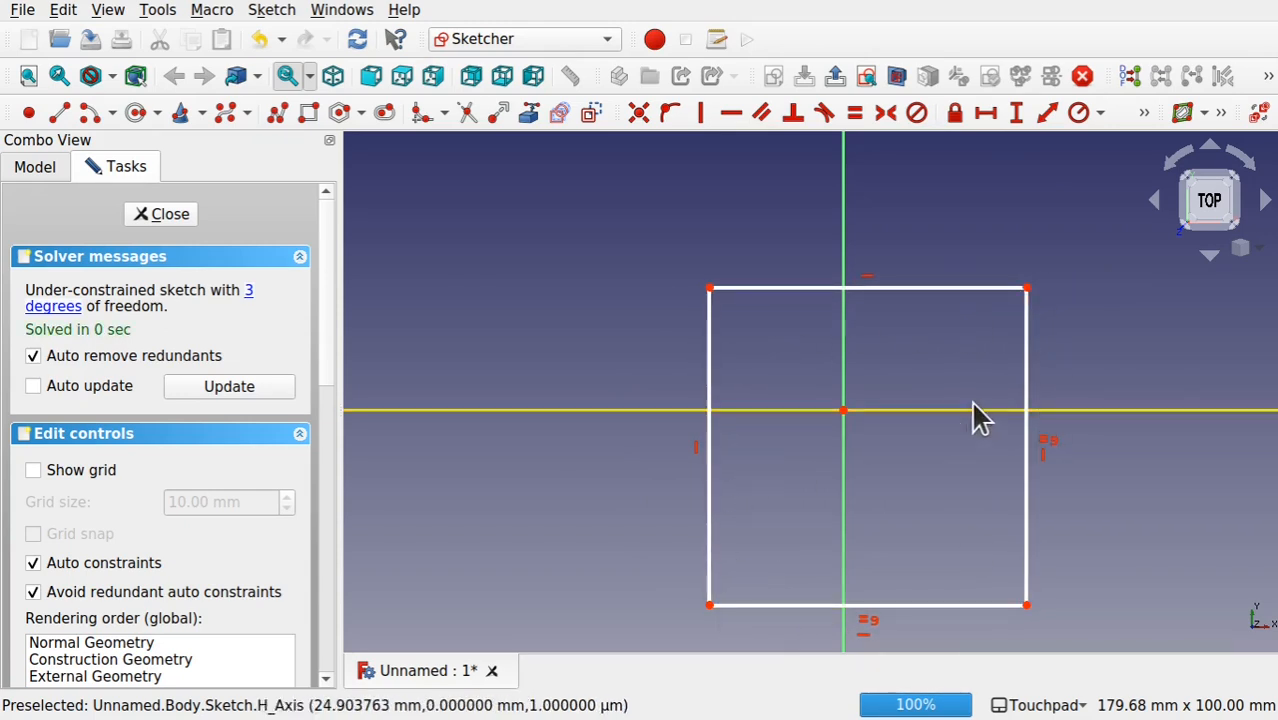
mouse_move(922, 288)
mouse_down()
mouse_move(876, 237)
mouse_move(893, 240)
mouse_up()
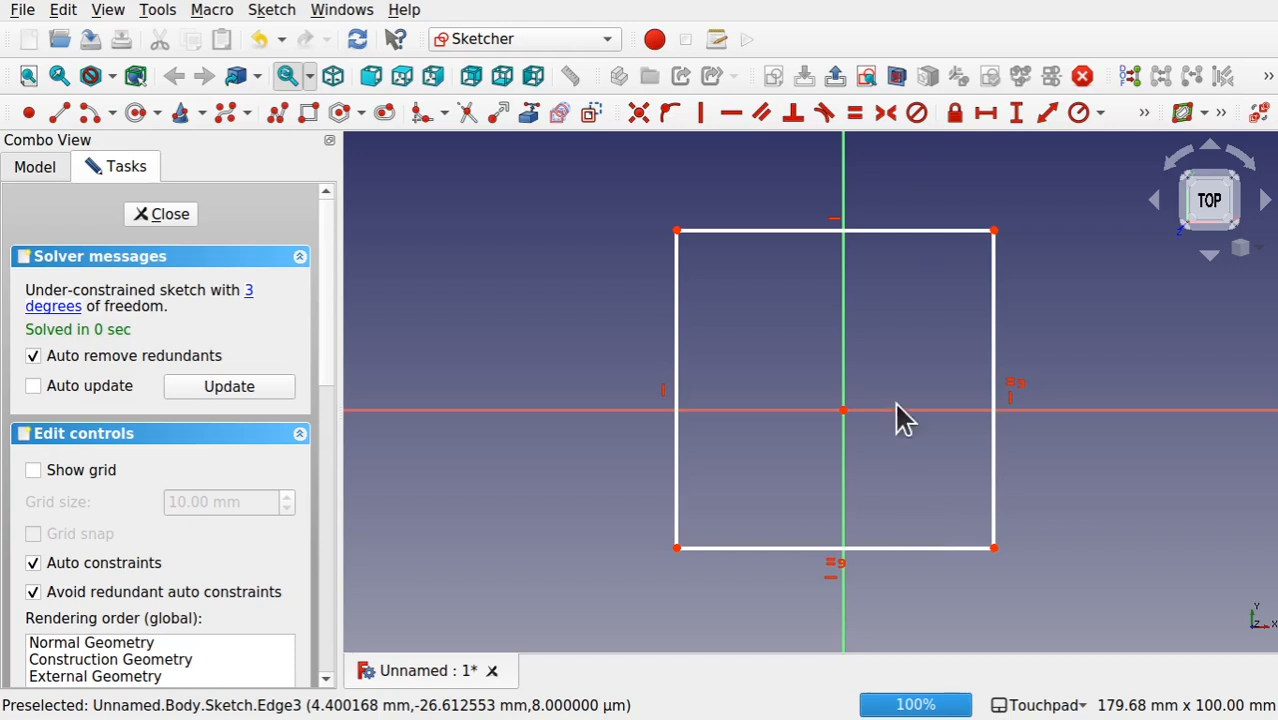
Step: Apply a horizontal distance constraint of 100 mm to the square's upper edge
click(892, 231)
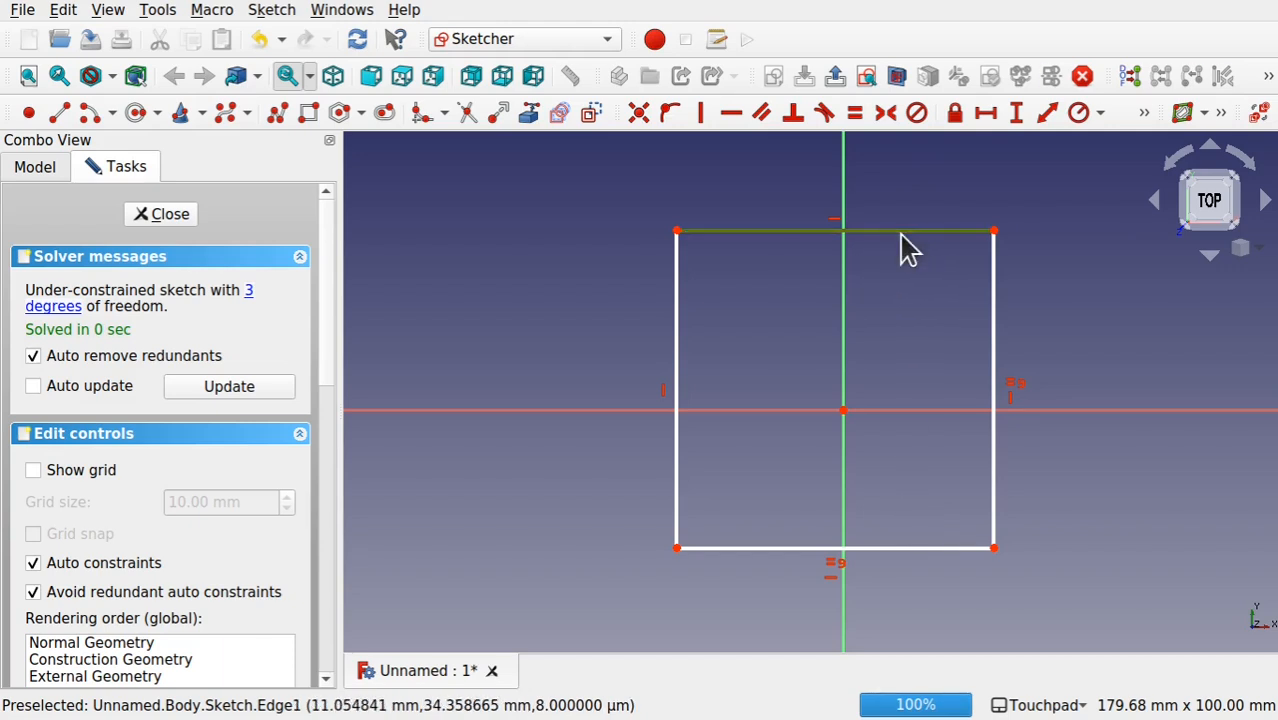
click(982, 112)
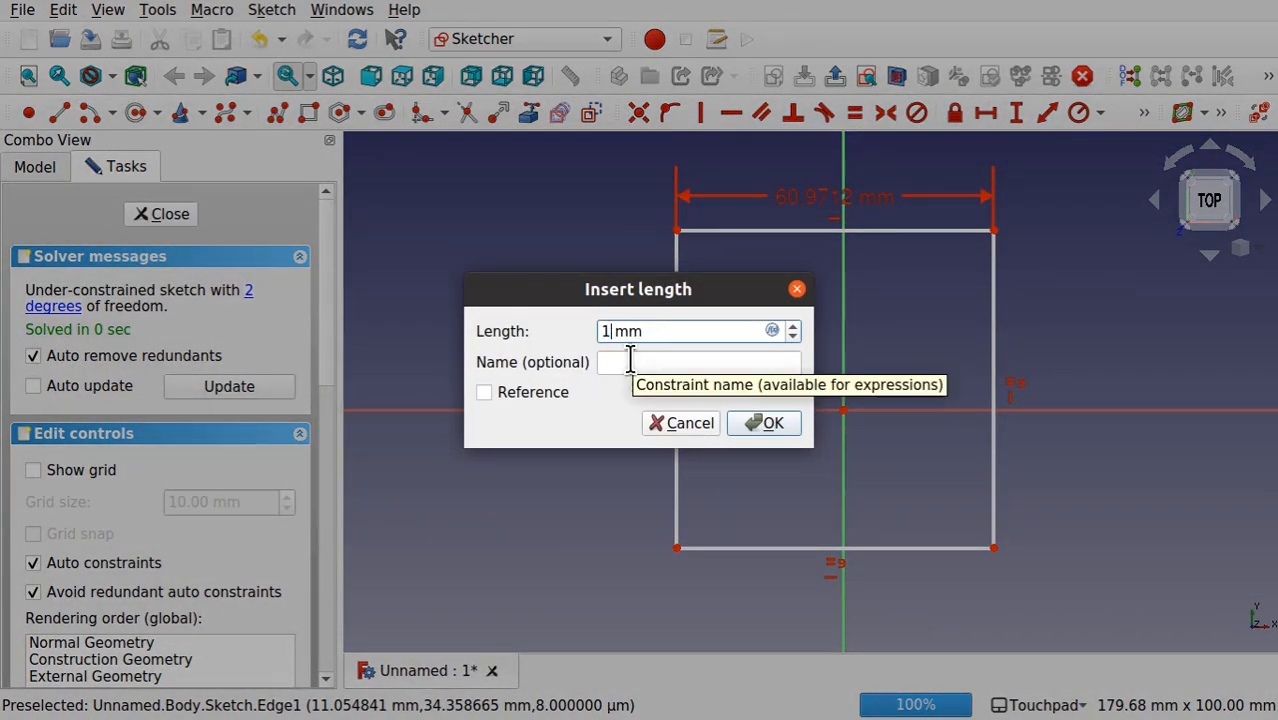
click(756, 420)
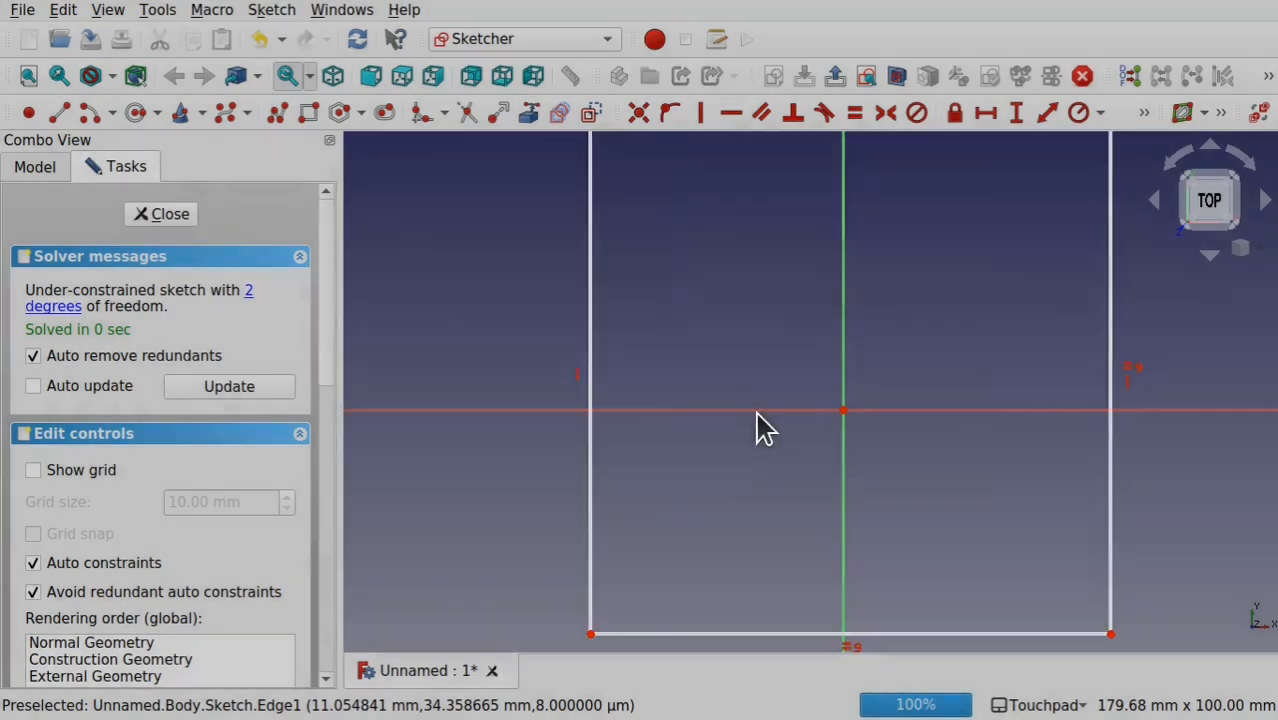
scroll(757, 418, down, 3)
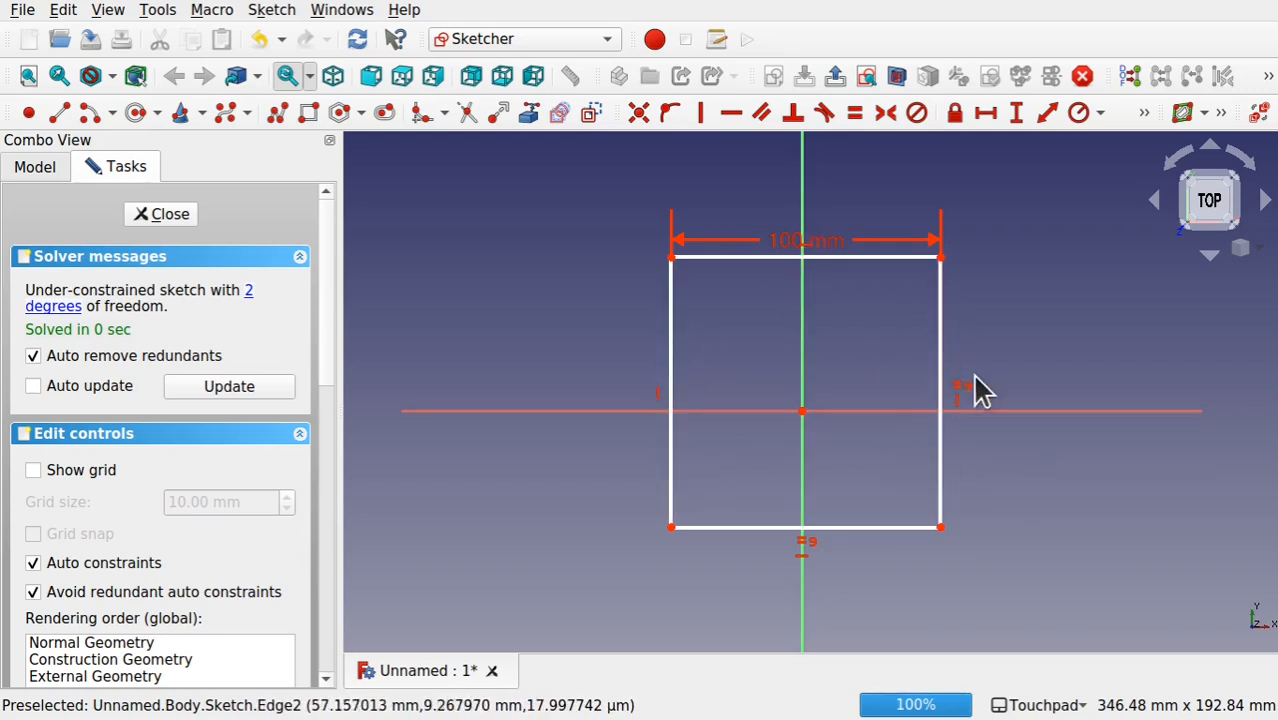
Step: Constrain the square's lower-left and upper-right corners symmetrically about the origin, and close the sketch
scroll(820, 467, up, 1)
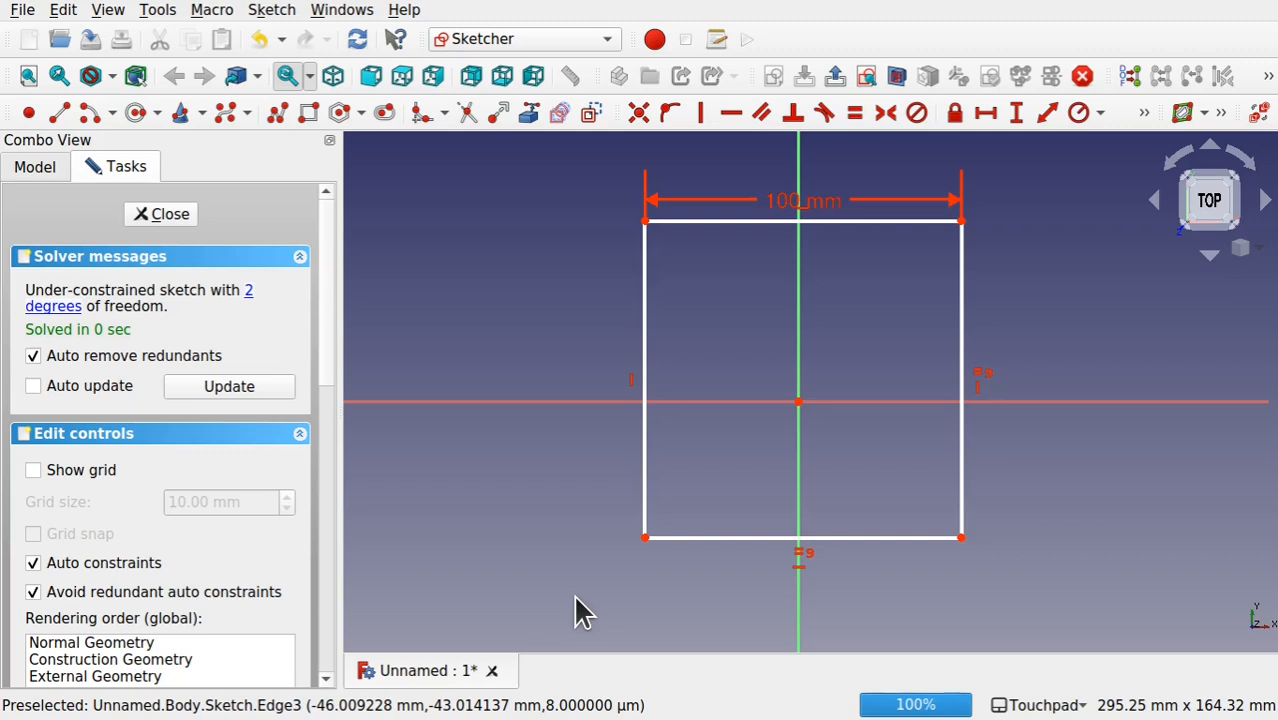
click(637, 541)
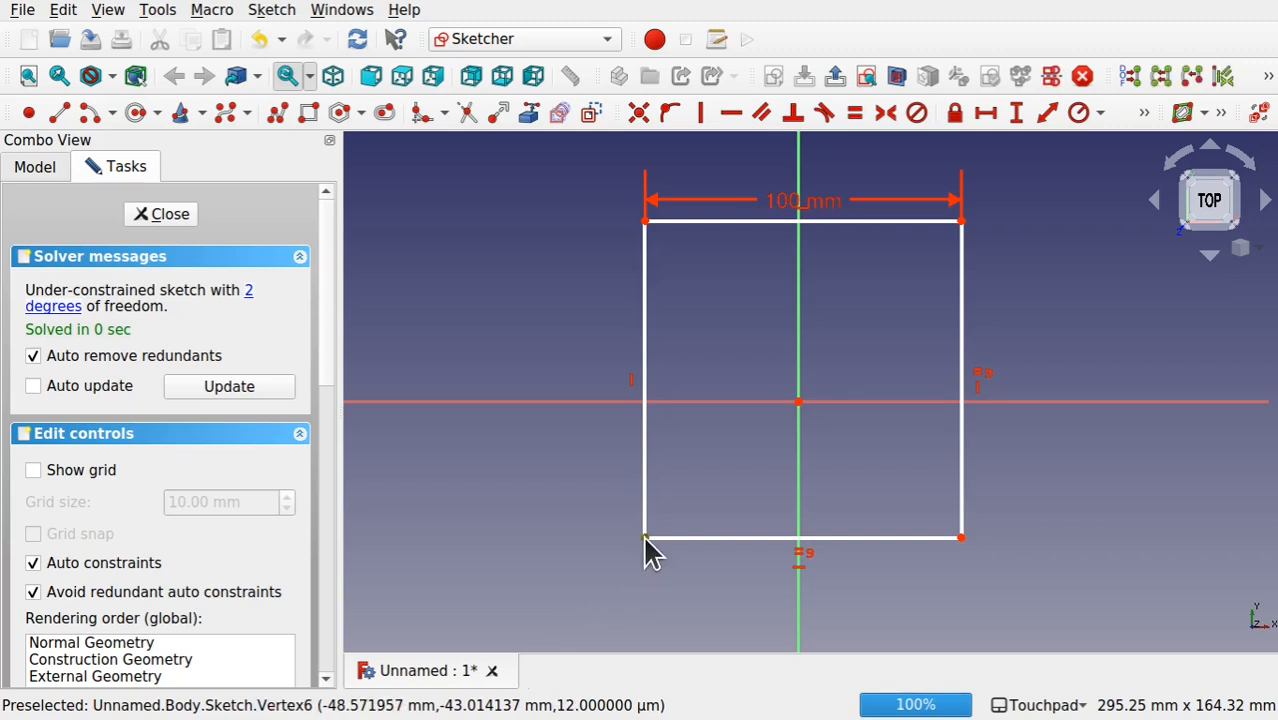
click(966, 226)
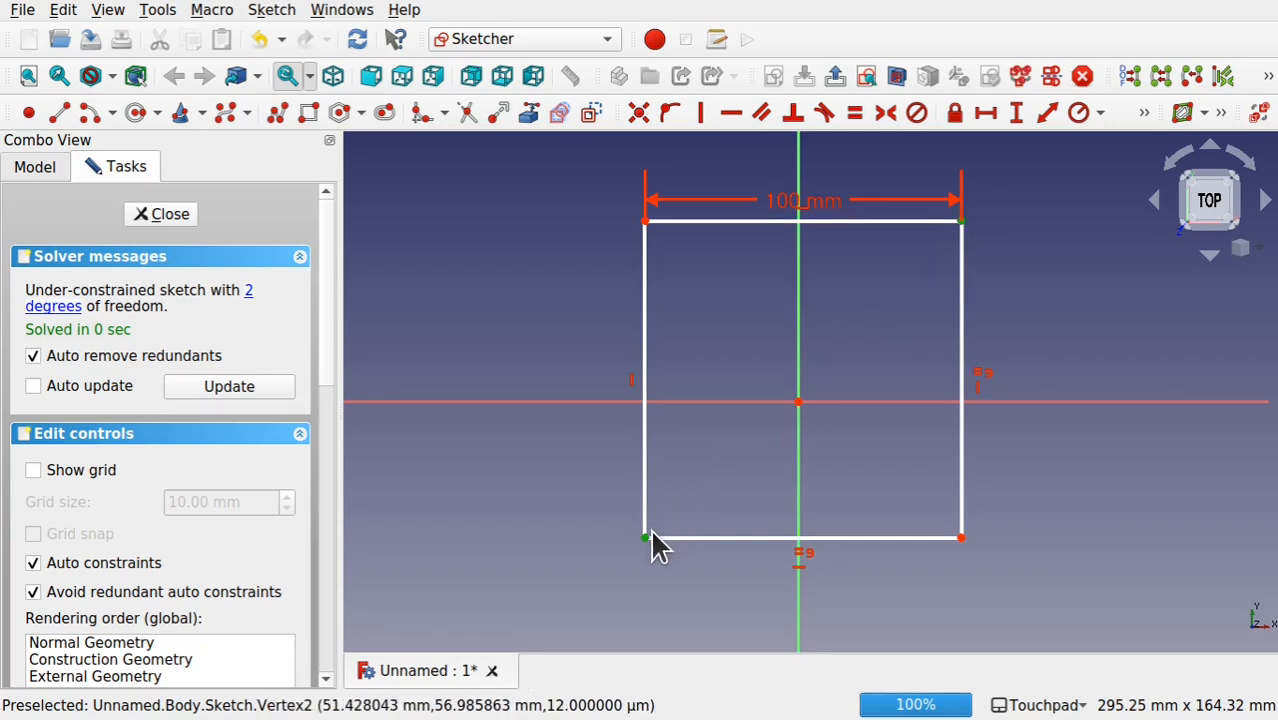
click(799, 403)
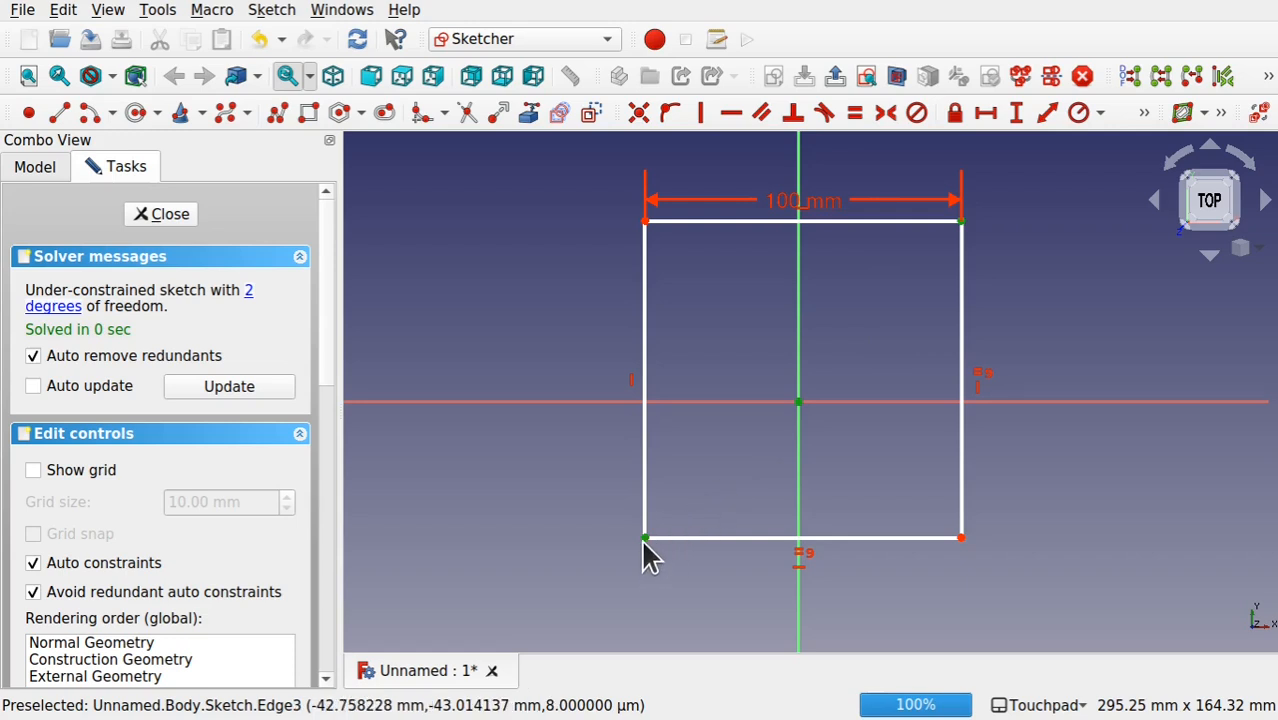
click(797, 402)
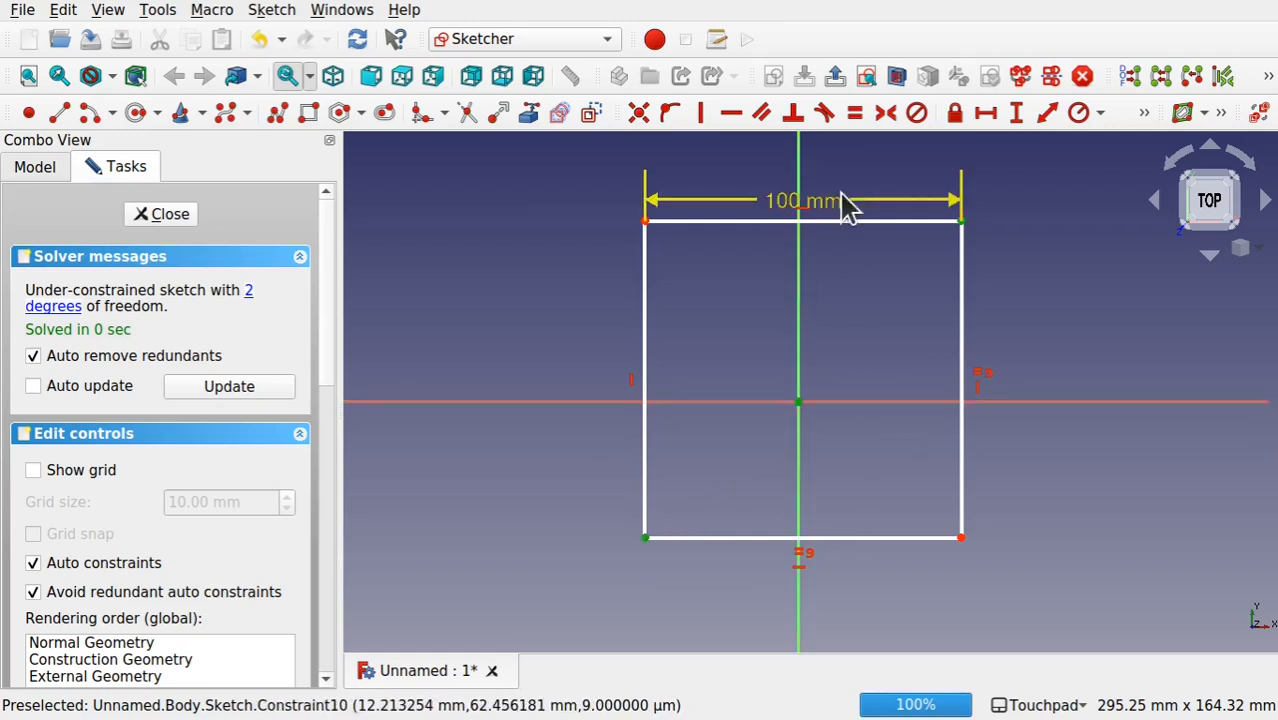
click(886, 118)
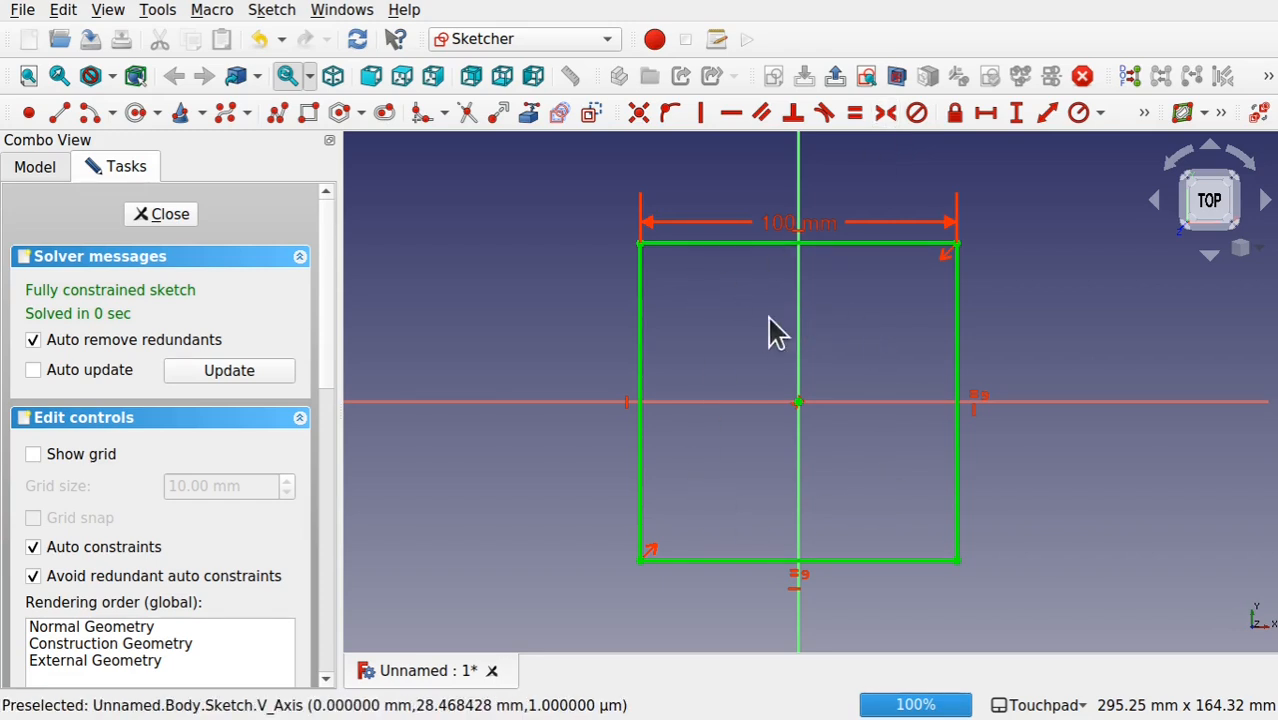
click(165, 214)
Step: Pad the square base sketch to a length of 5 mm
scroll(746, 296, down, 3)
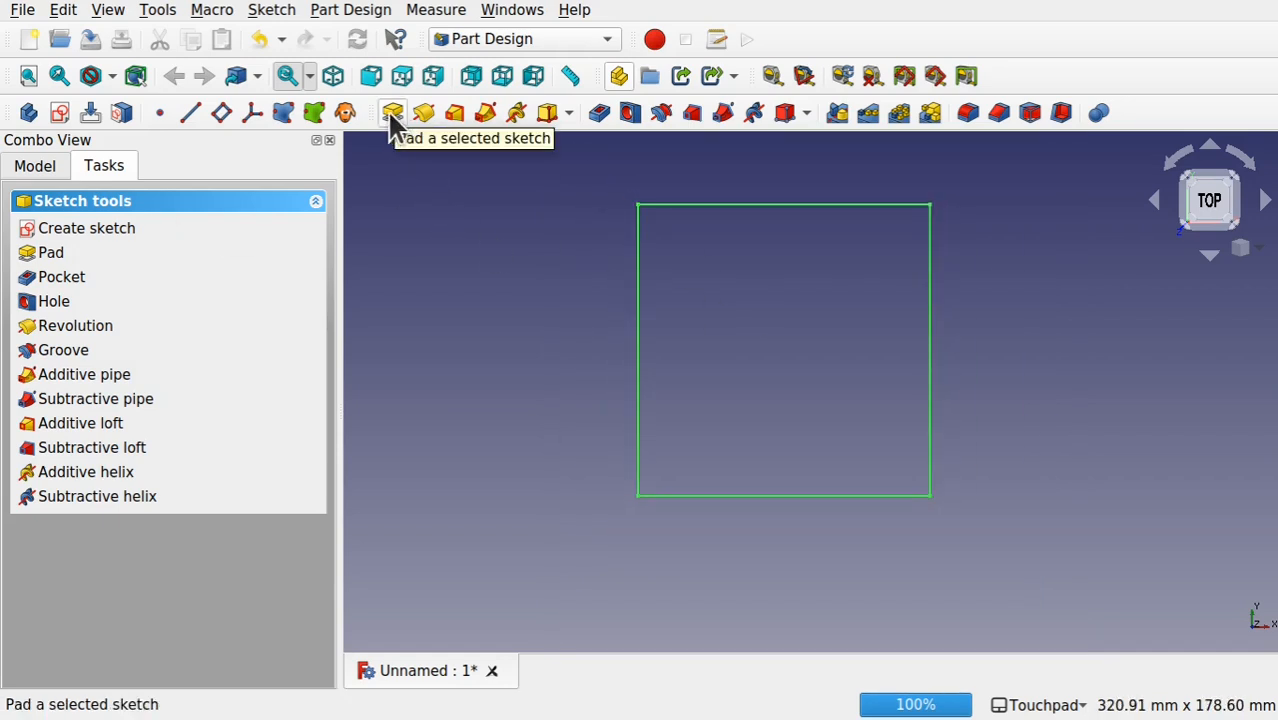
click(342, 10)
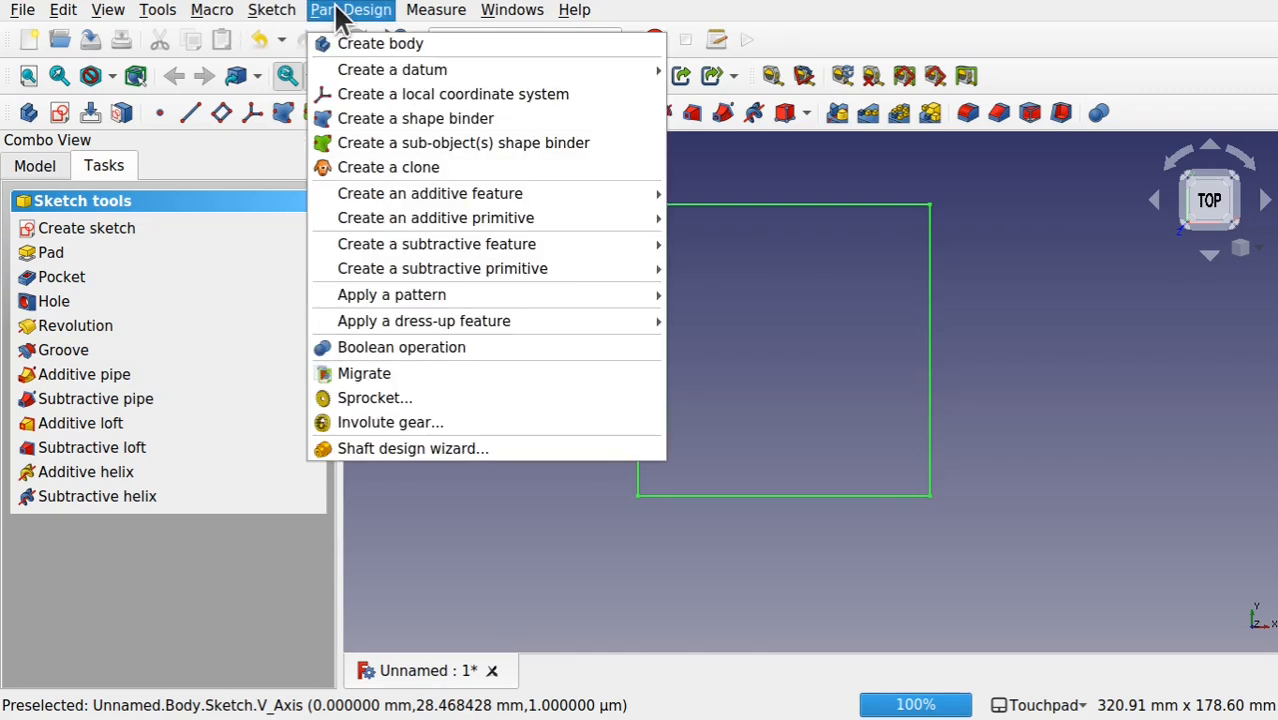
mouse_move(480, 195)
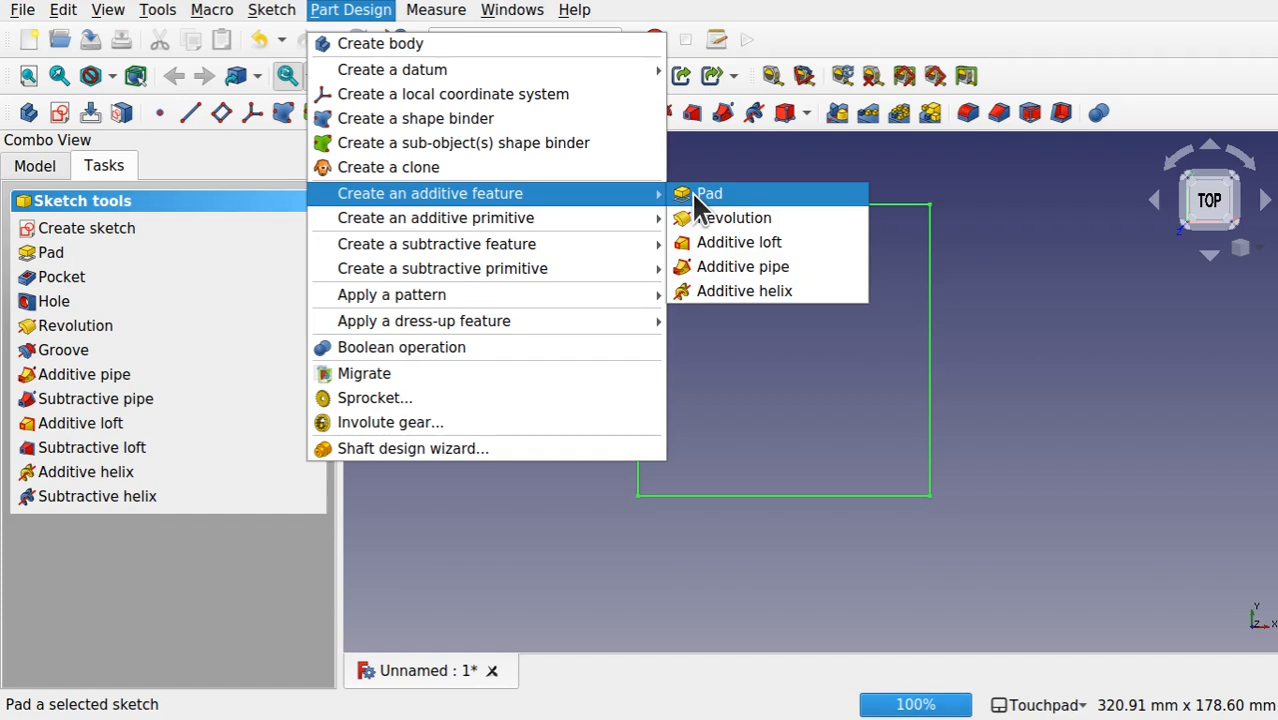
click(915, 189)
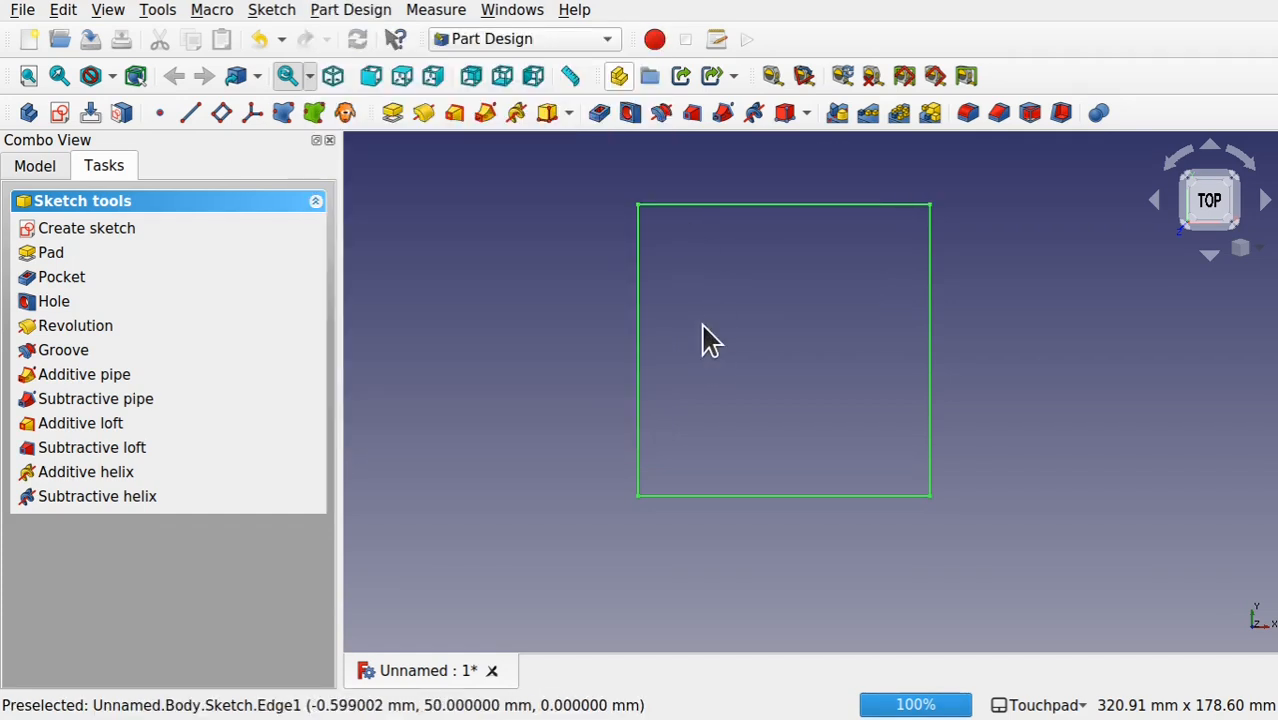
click(31, 174)
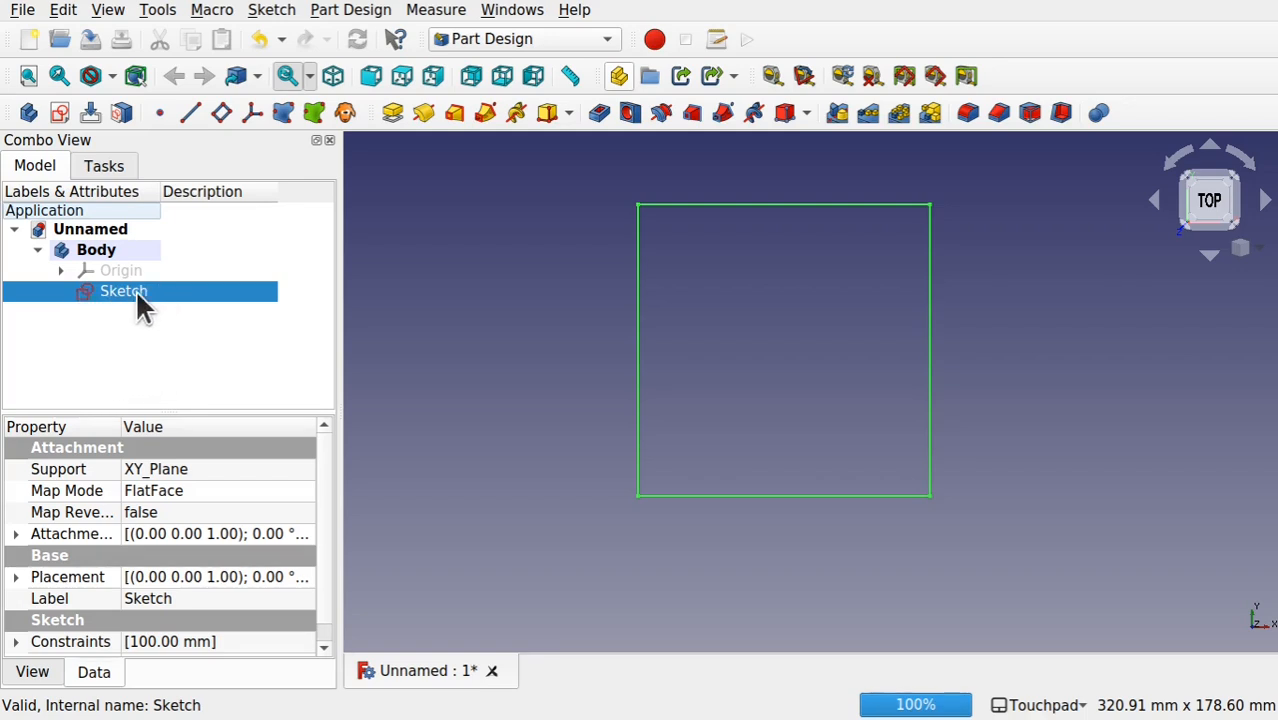
click(399, 115)
text(5)
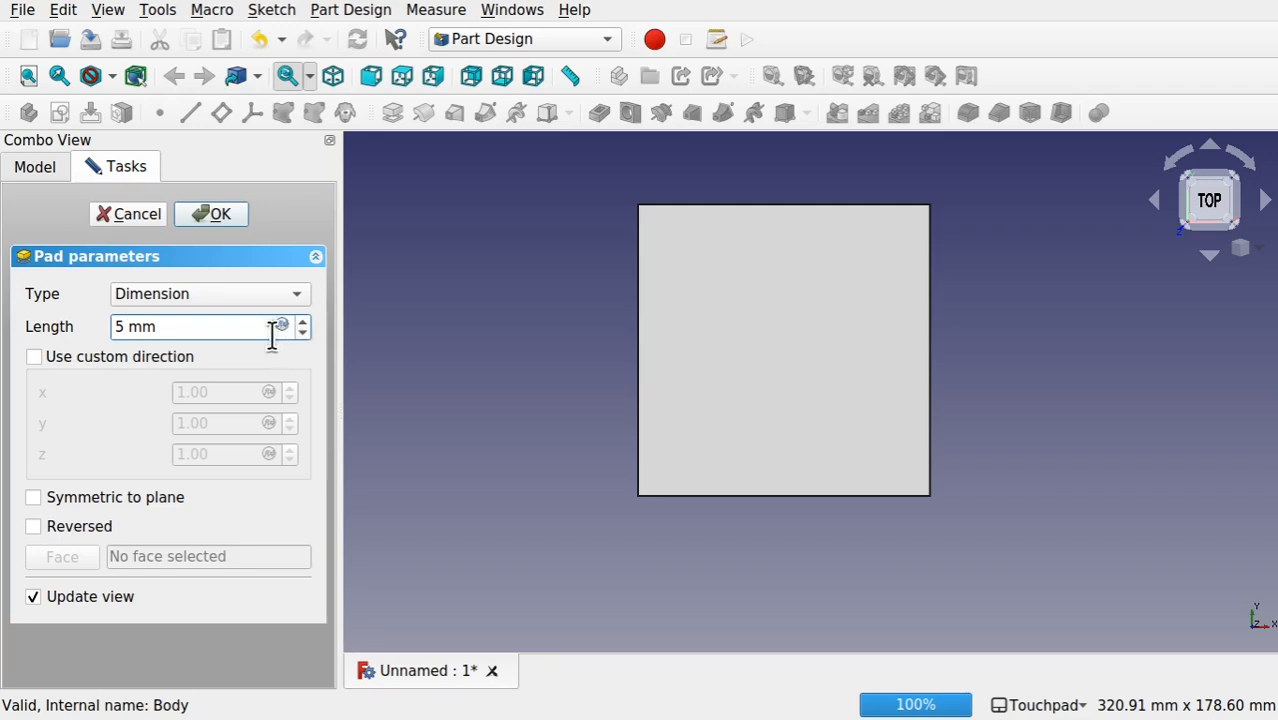
click(213, 214)
Step: Create a new sketch on the upper face of the padded plate
shift+drag(643, 407, 698, 348)
shift+drag(913, 396, 765, 551)
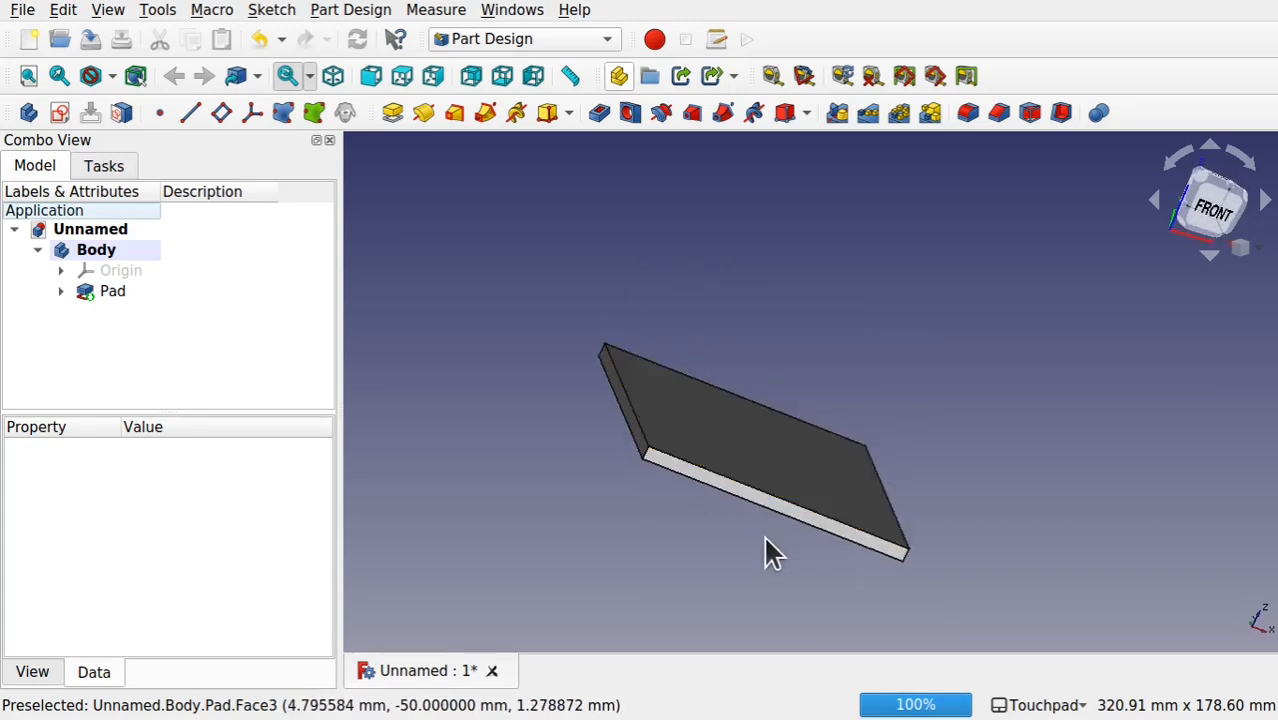
shift+drag(804, 505, 656, 548)
shift+drag(810, 414, 716, 358)
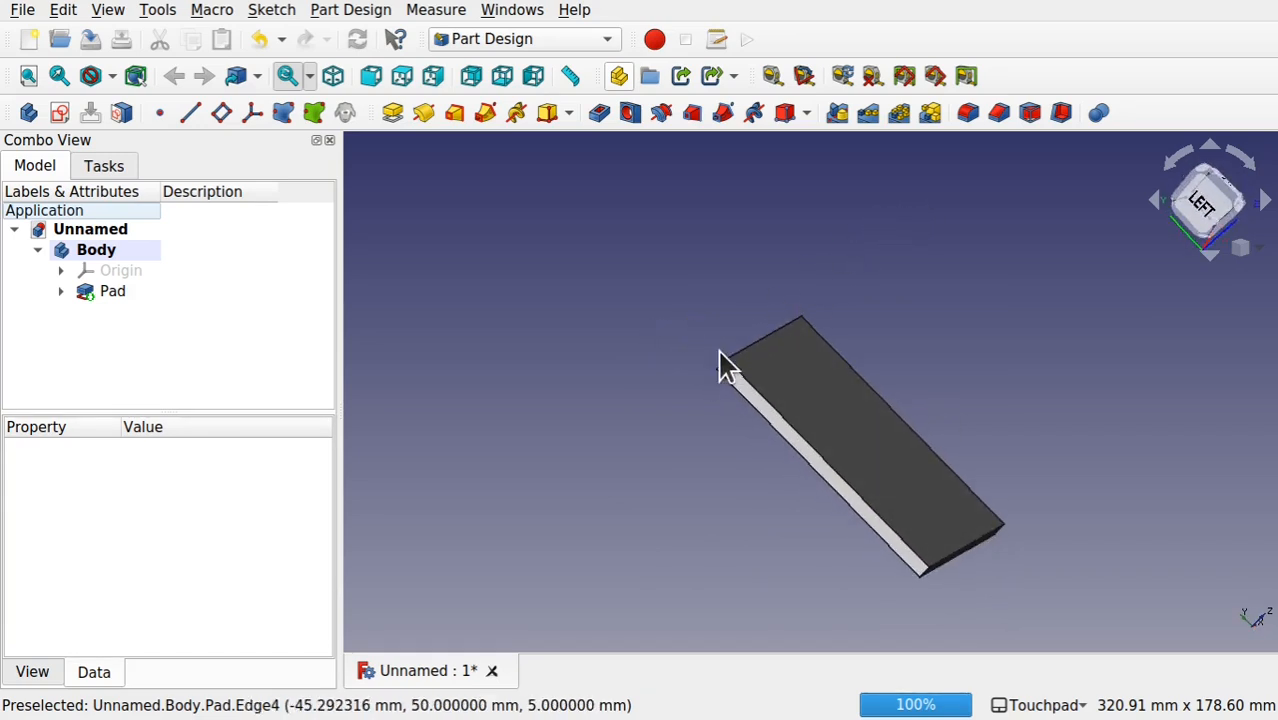
shift+drag(797, 312, 762, 434)
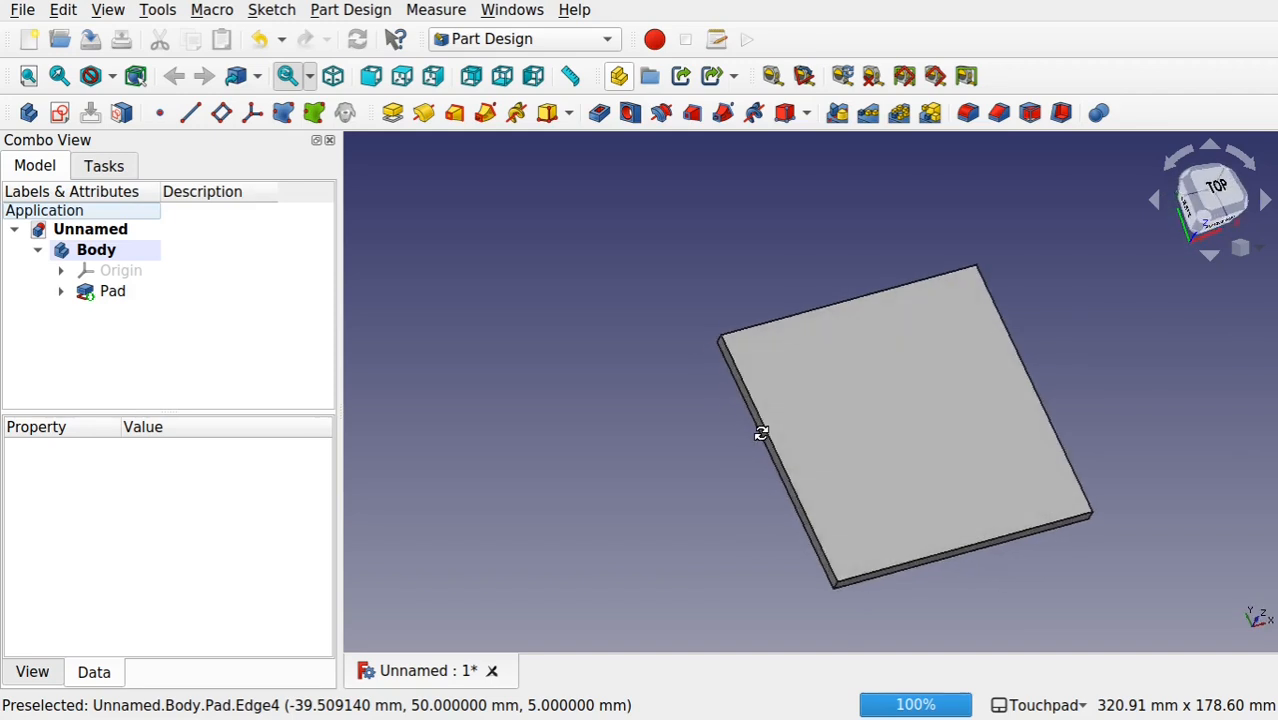
click(763, 350)
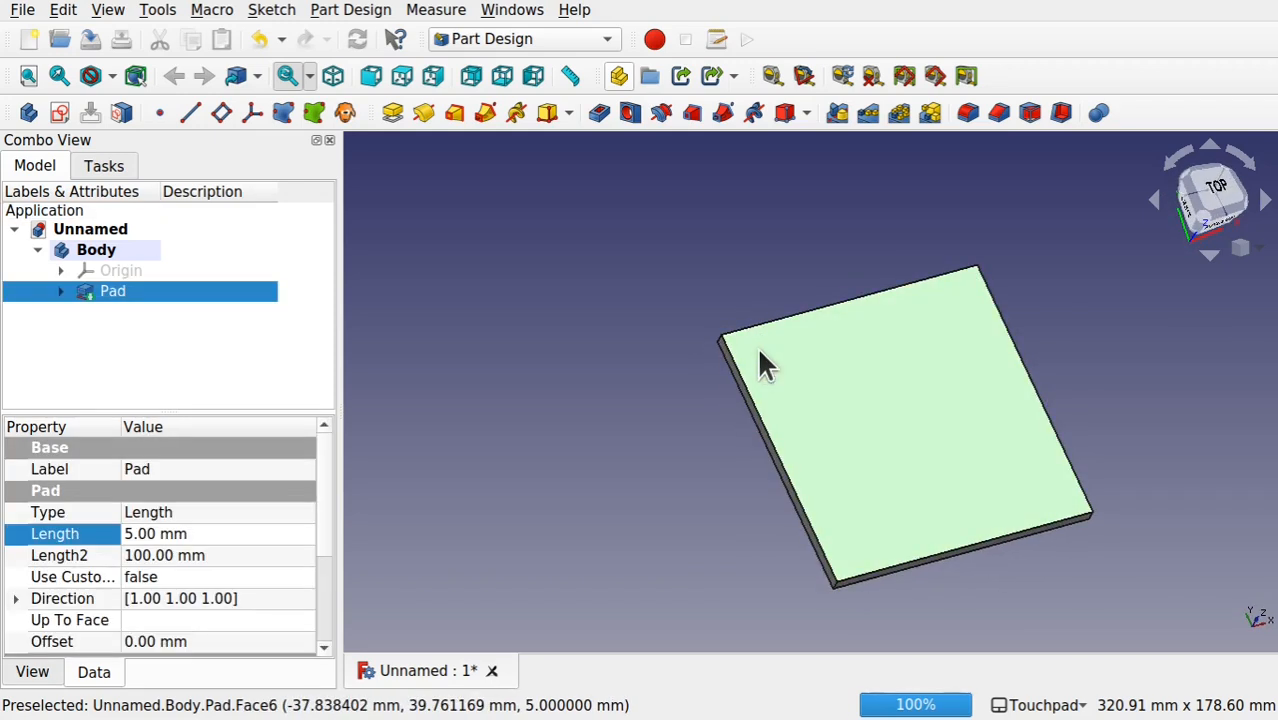
click(60, 113)
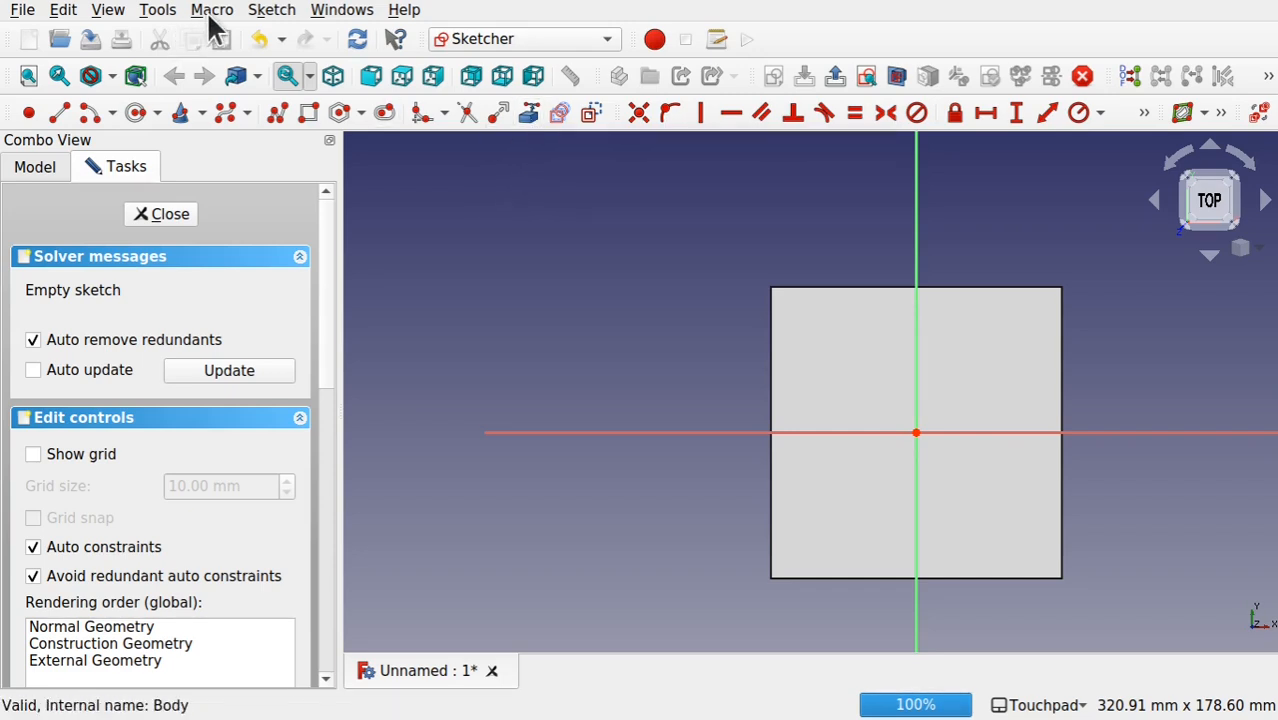
Step: Link the plate's upper-left and upper-right corner points into the sketch as external geometry
click(271, 10)
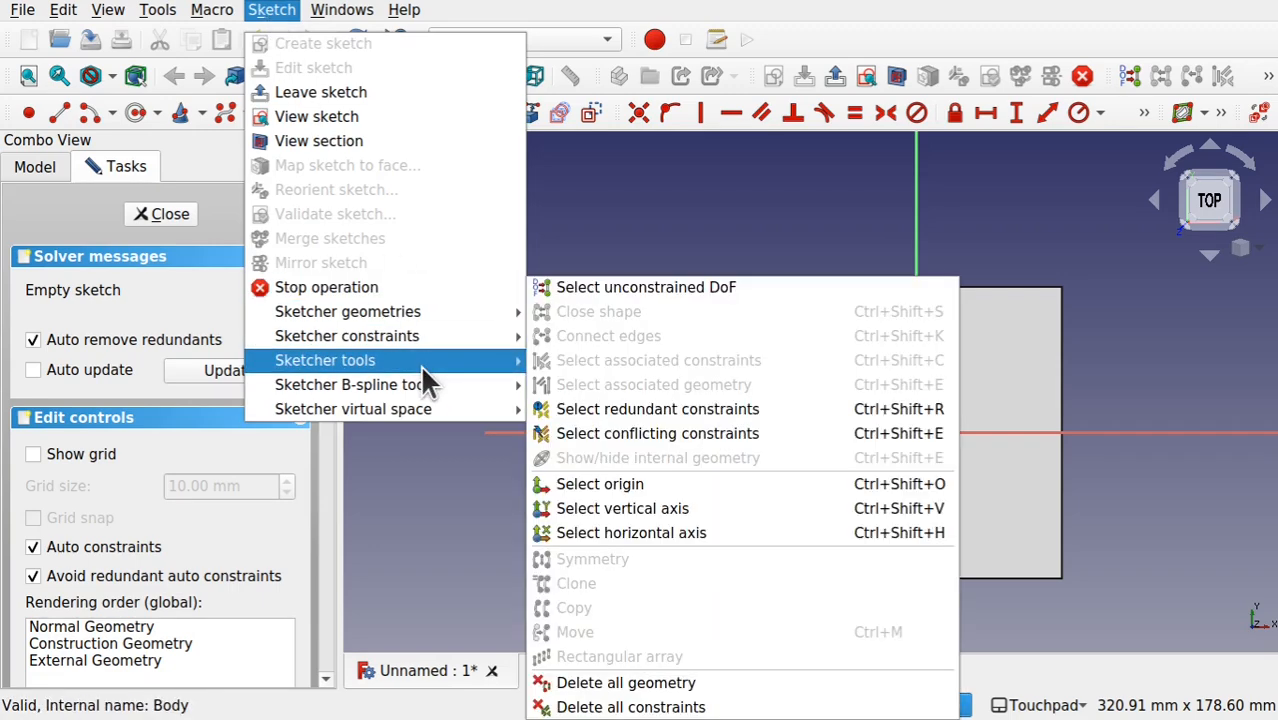
mouse_move(463, 318)
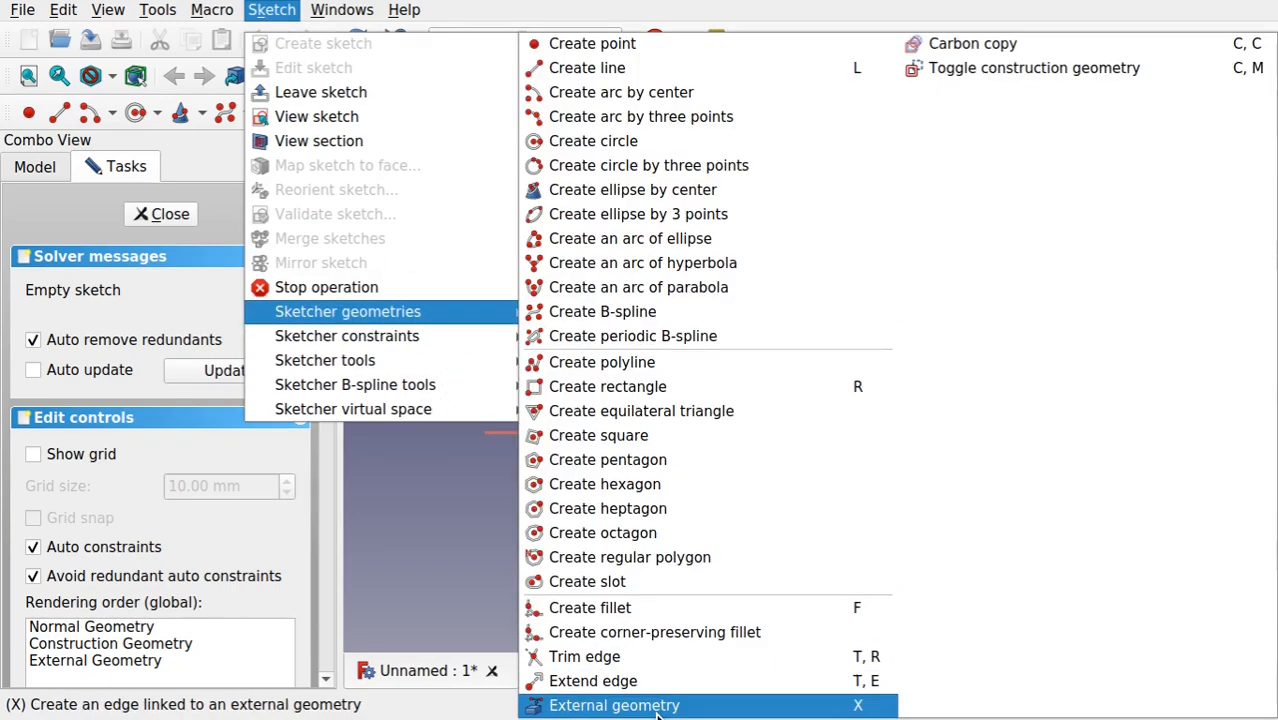
click(600, 705)
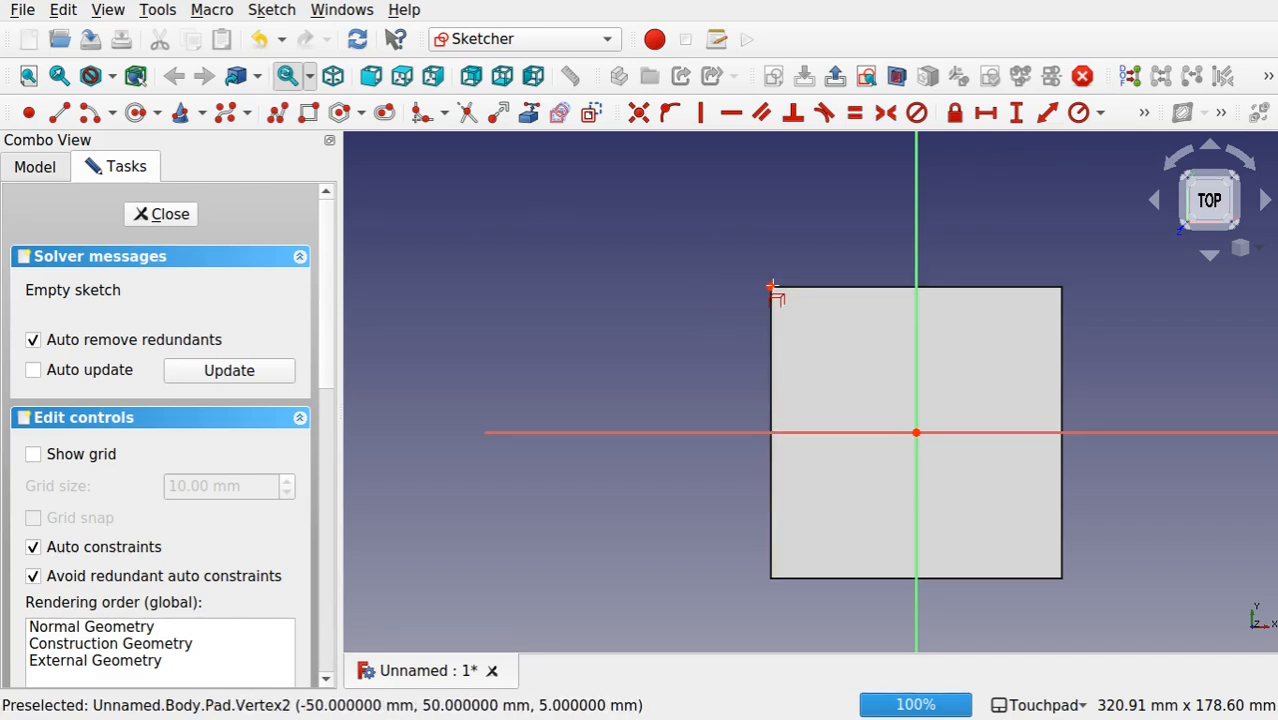
click(1063, 288)
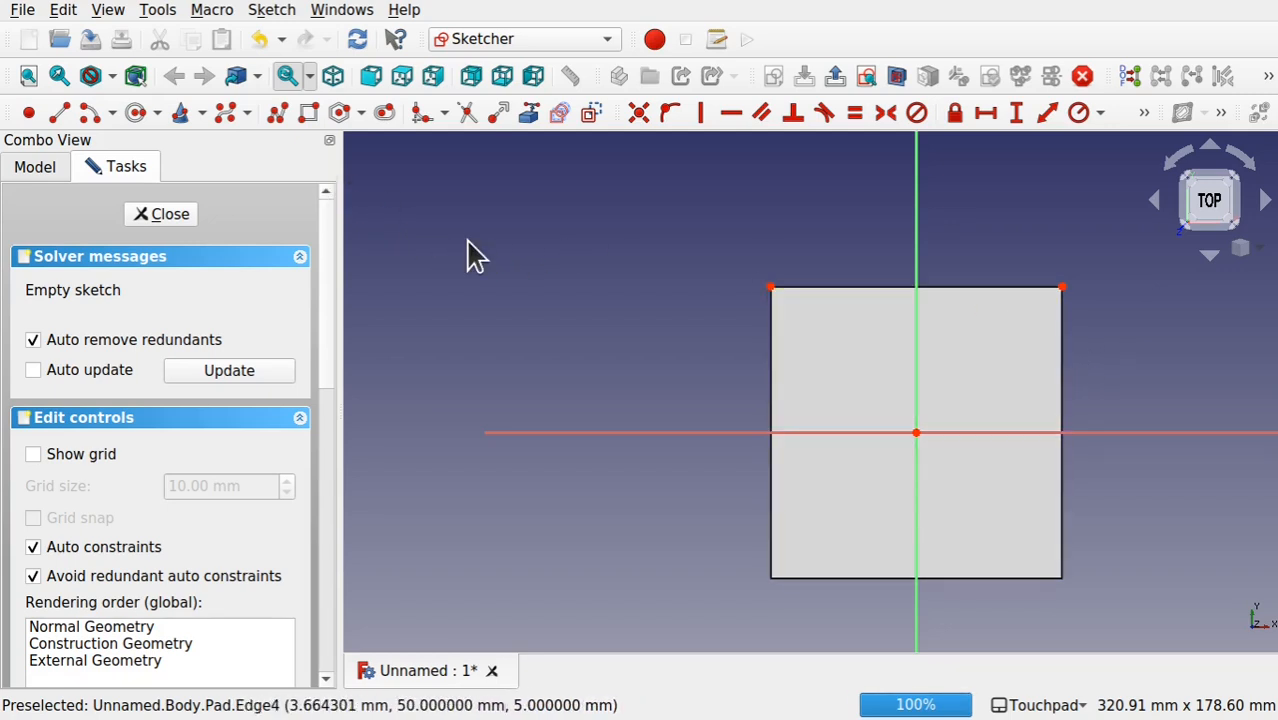
Step: Sketch a rectangle about 98 by 15.5 mm along the plate's upper edge, starting at the linked upper-left corner
click(309, 113)
scroll(720, 316, up, 2)
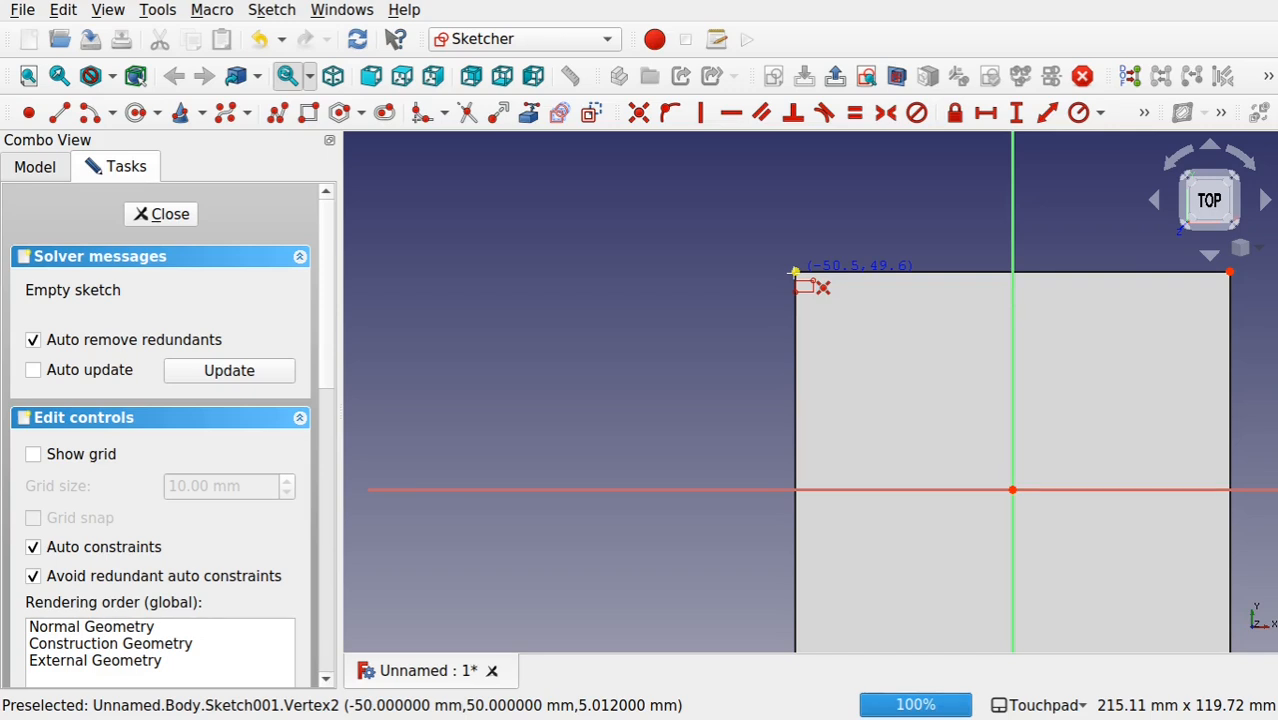
click(795, 272)
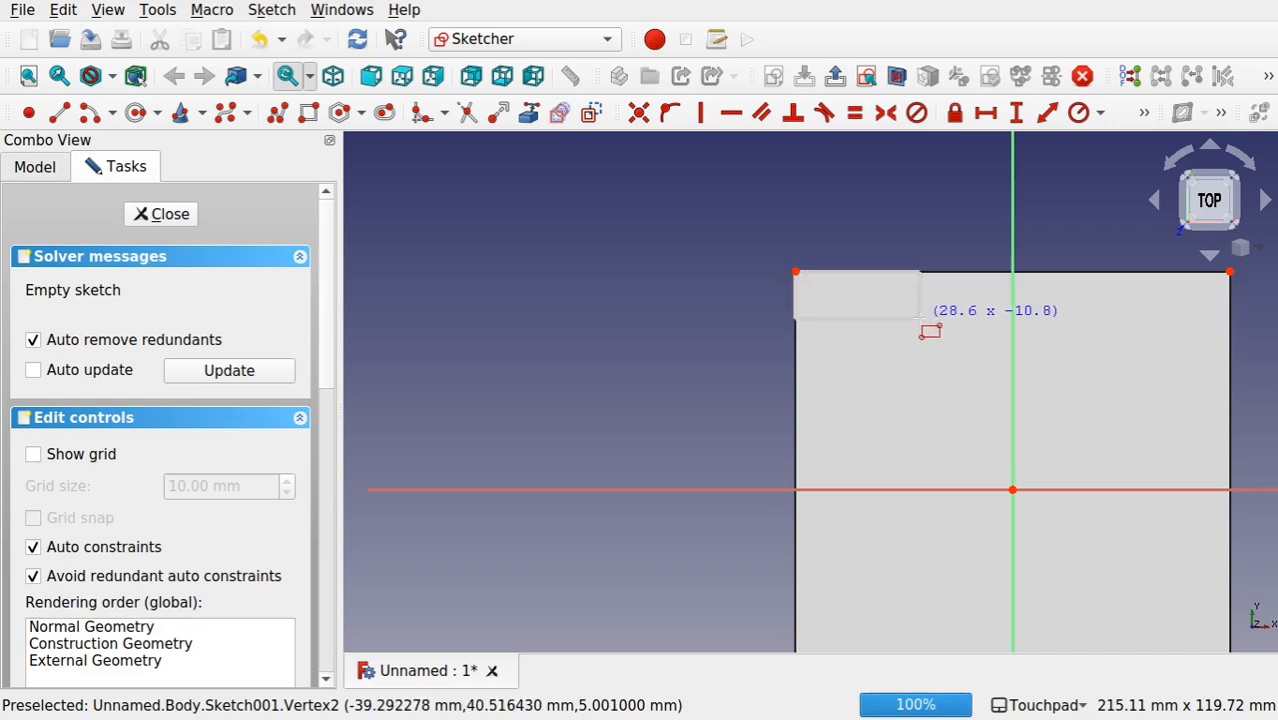
click(1223, 341)
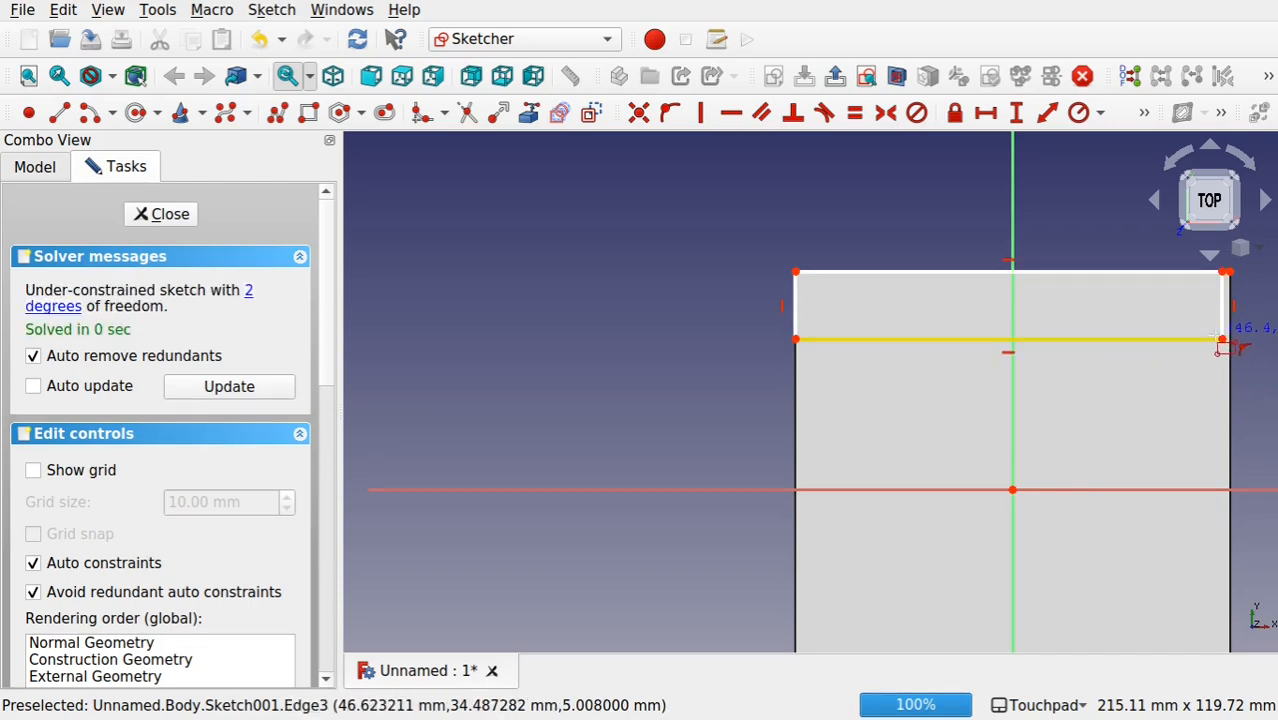
Step: Make the rectangle's upper-right corner coincident with the linked upper-right corner of the plate
shift+middle_drag(1217, 339, 1051, 394)
scroll(1060, 331, up, 5)
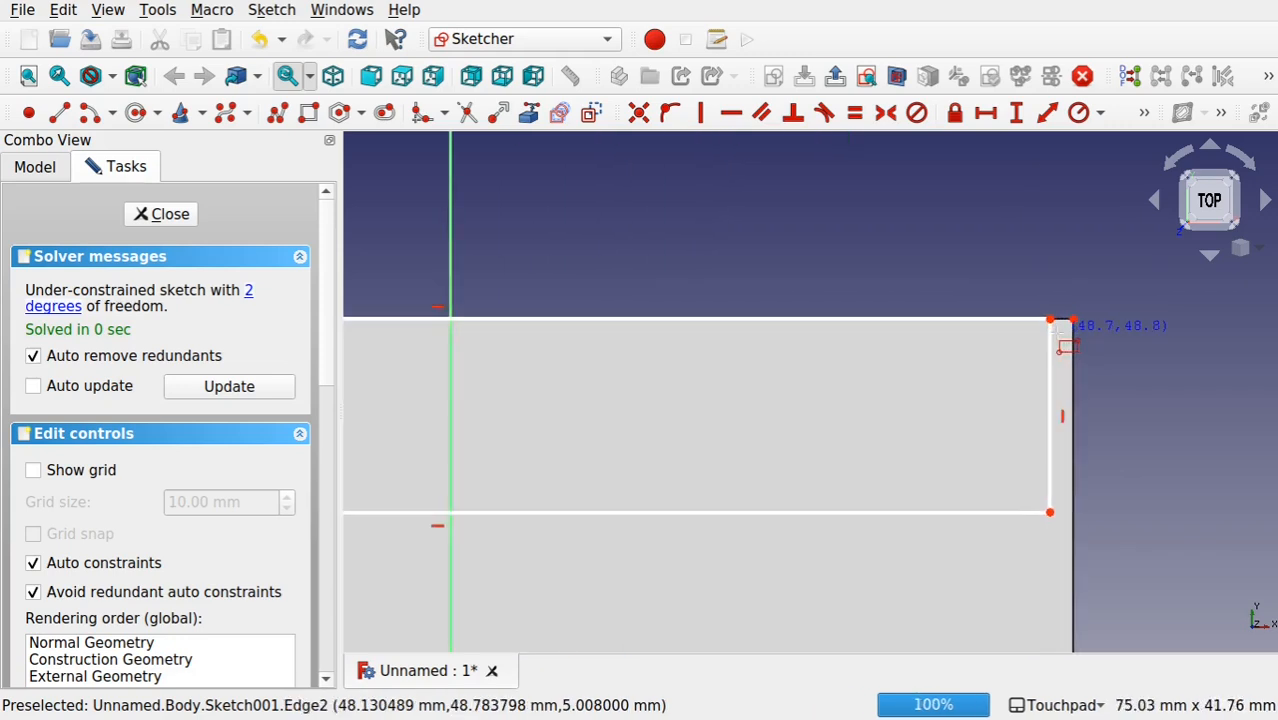
scroll(1060, 331, up, 3)
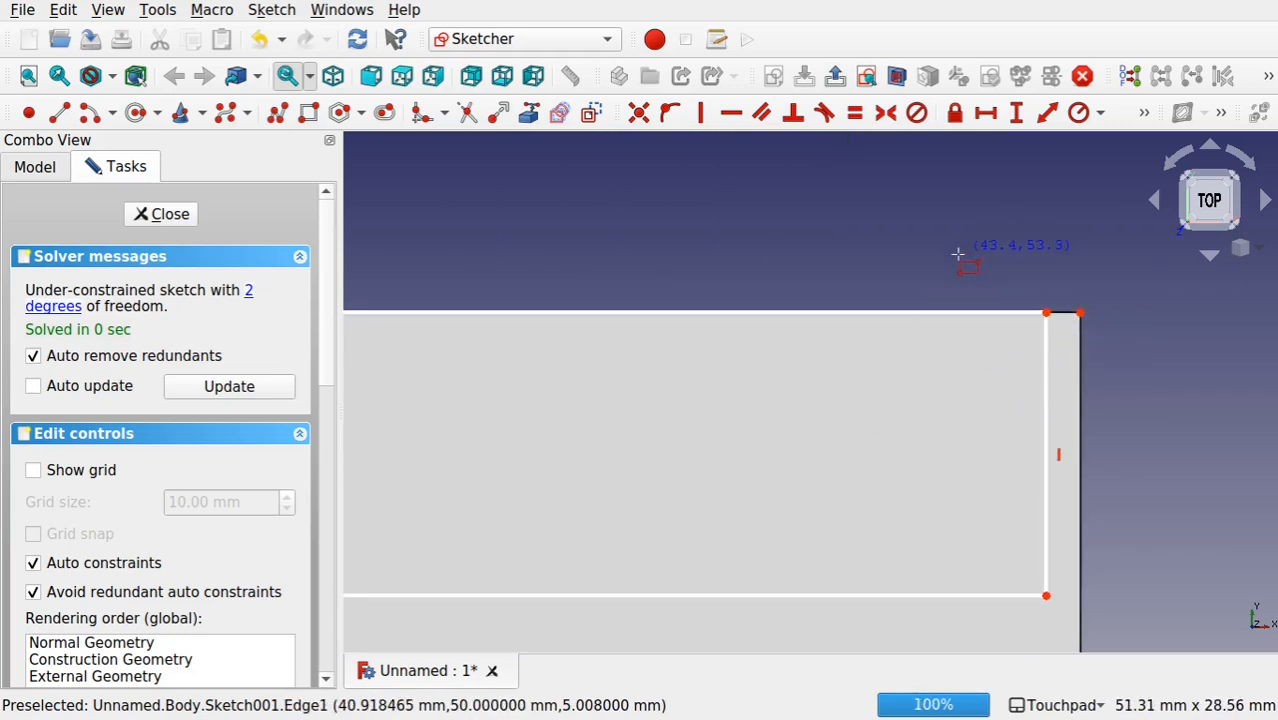
key(Escape)
click(1047, 314)
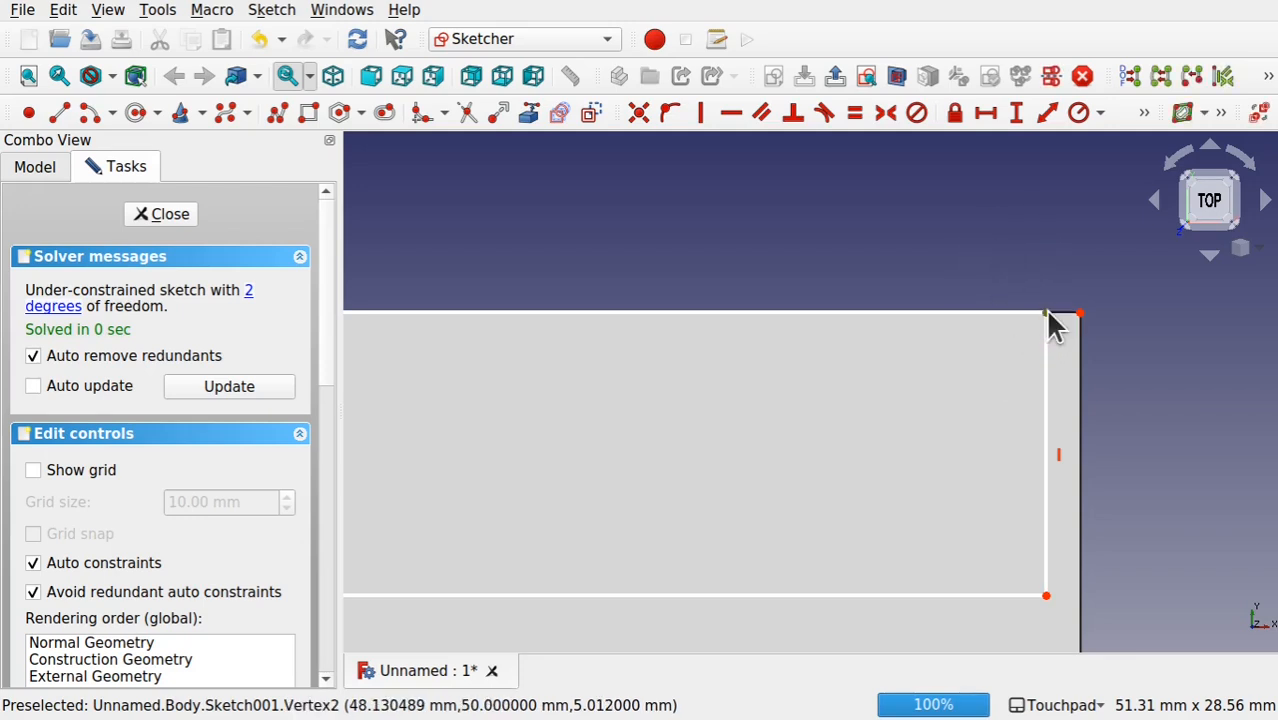
click(1081, 316)
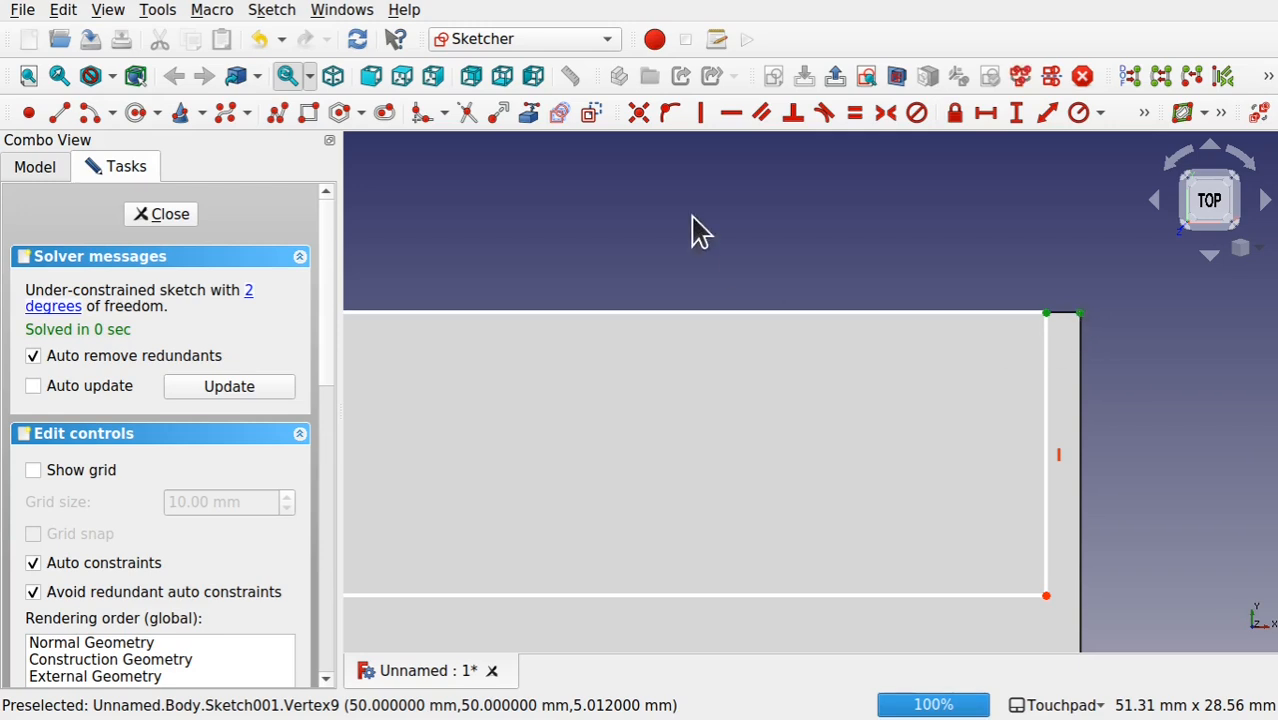
click(639, 113)
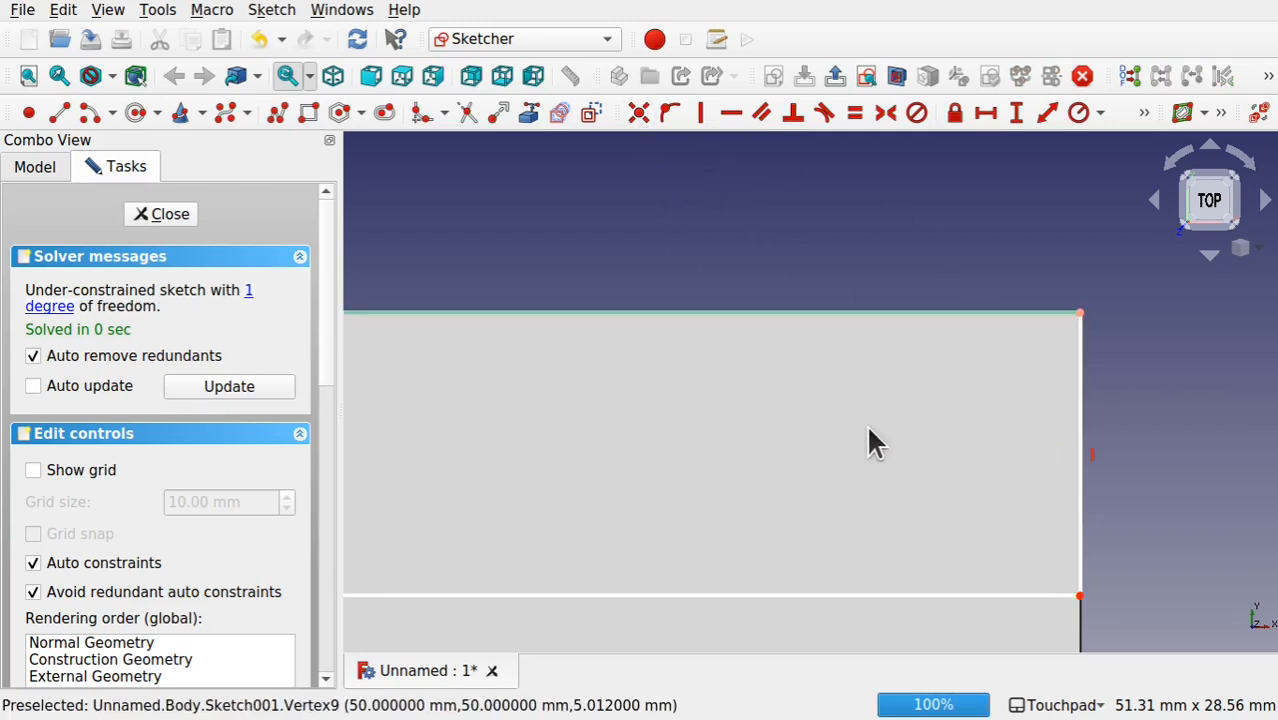
scroll(870, 442, down, 5)
scroll(872, 442, up, 1)
scroll(817, 394, down, 4)
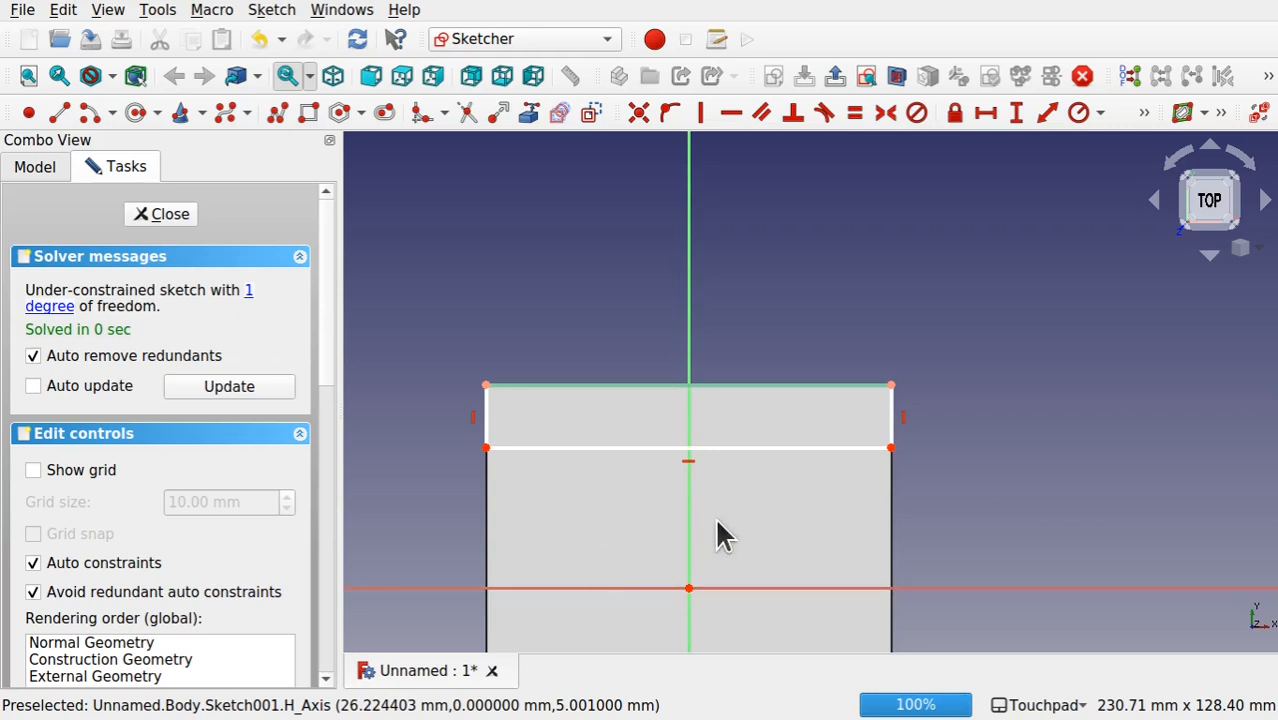
click(795, 385)
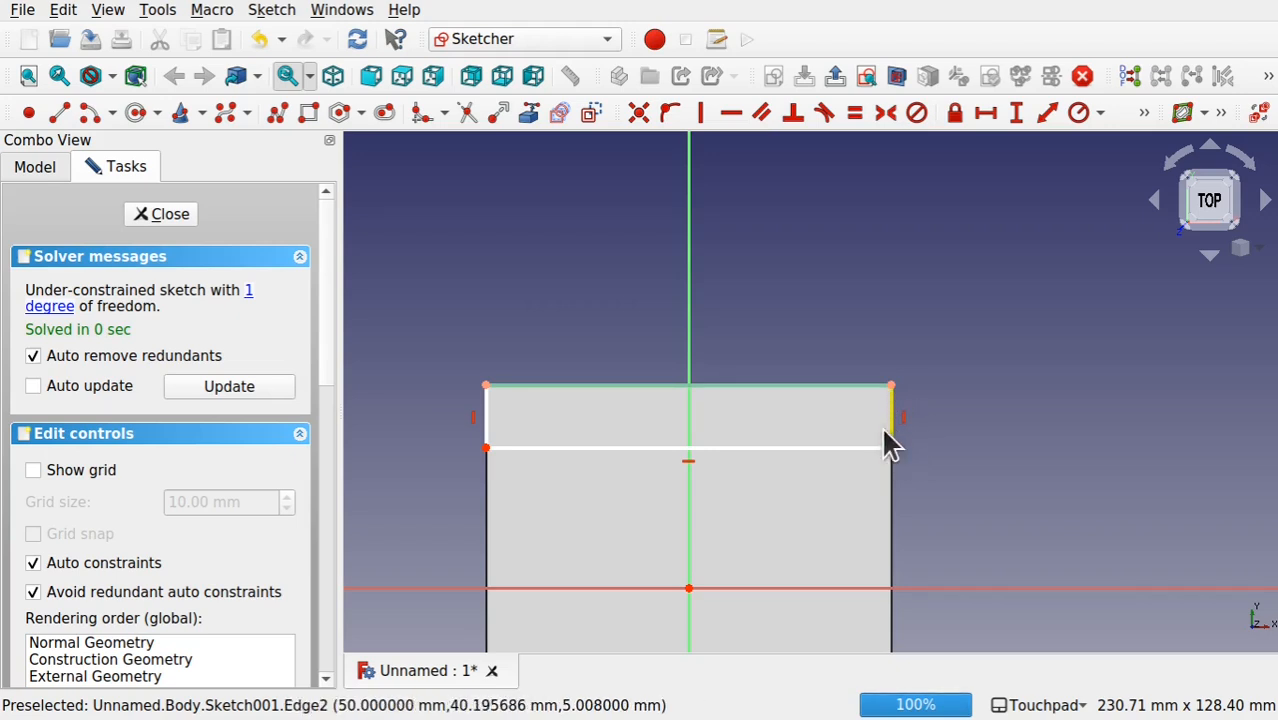
middle_drag(539, 452, 511, 533)
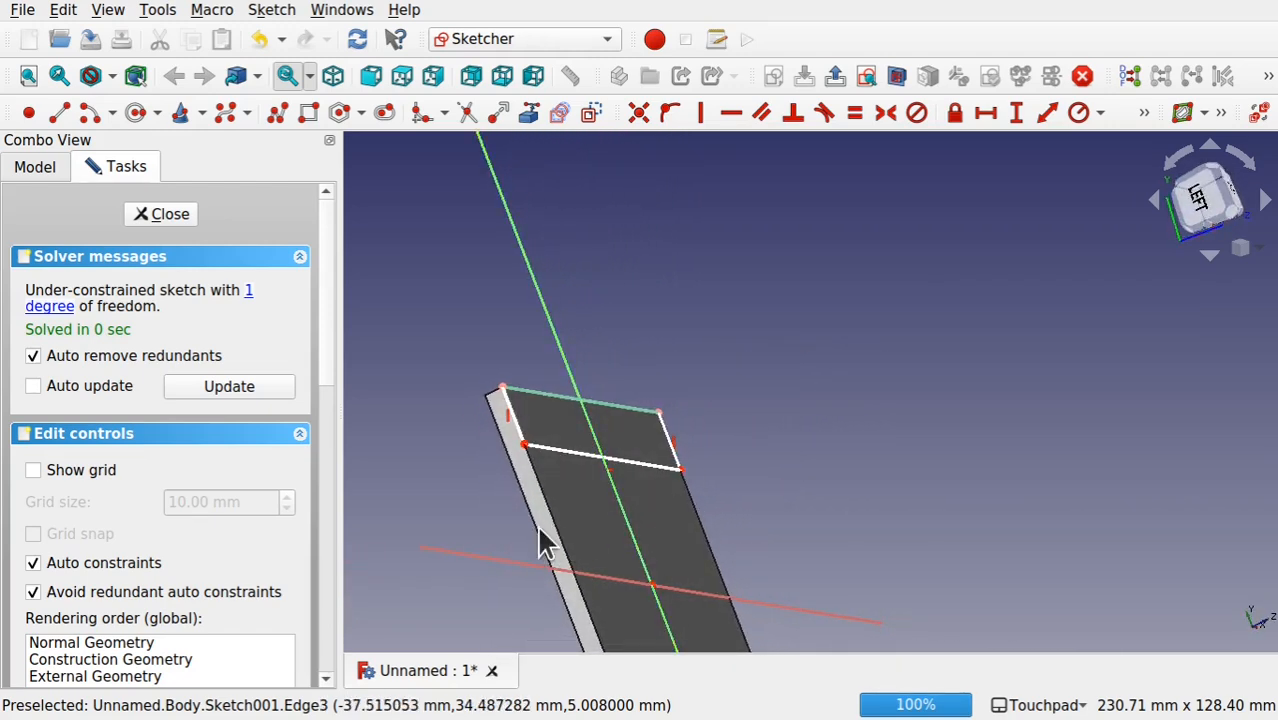
middle_drag(633, 542, 494, 548)
mouse_move(790, 448)
middle_down()
mouse_move(606, 466)
mouse_move(719, 488)
middle_up()
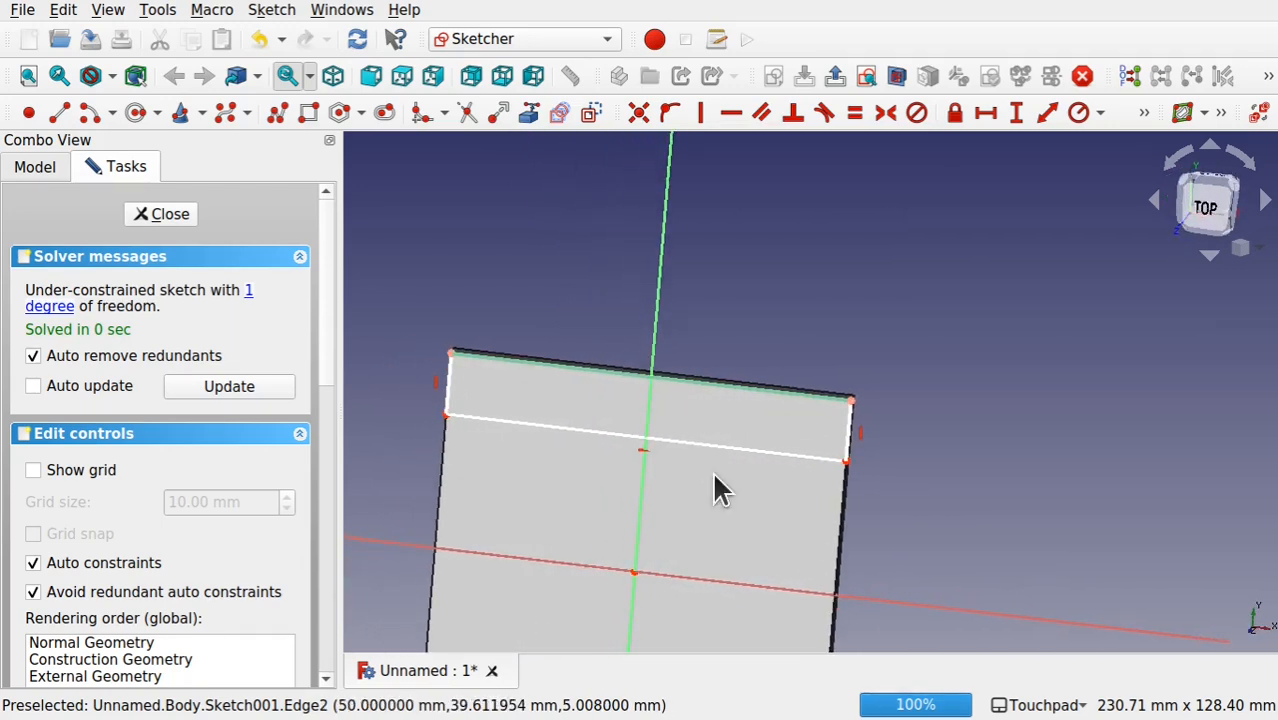
click(848, 449)
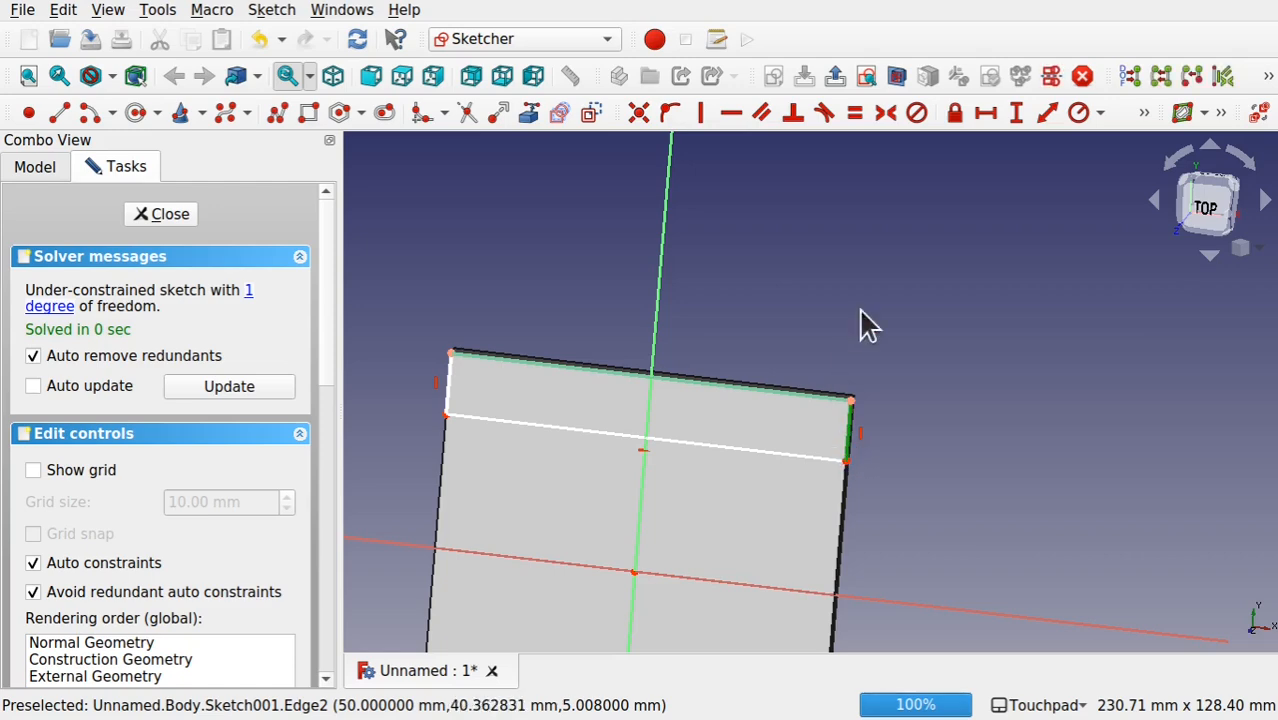
click(1021, 128)
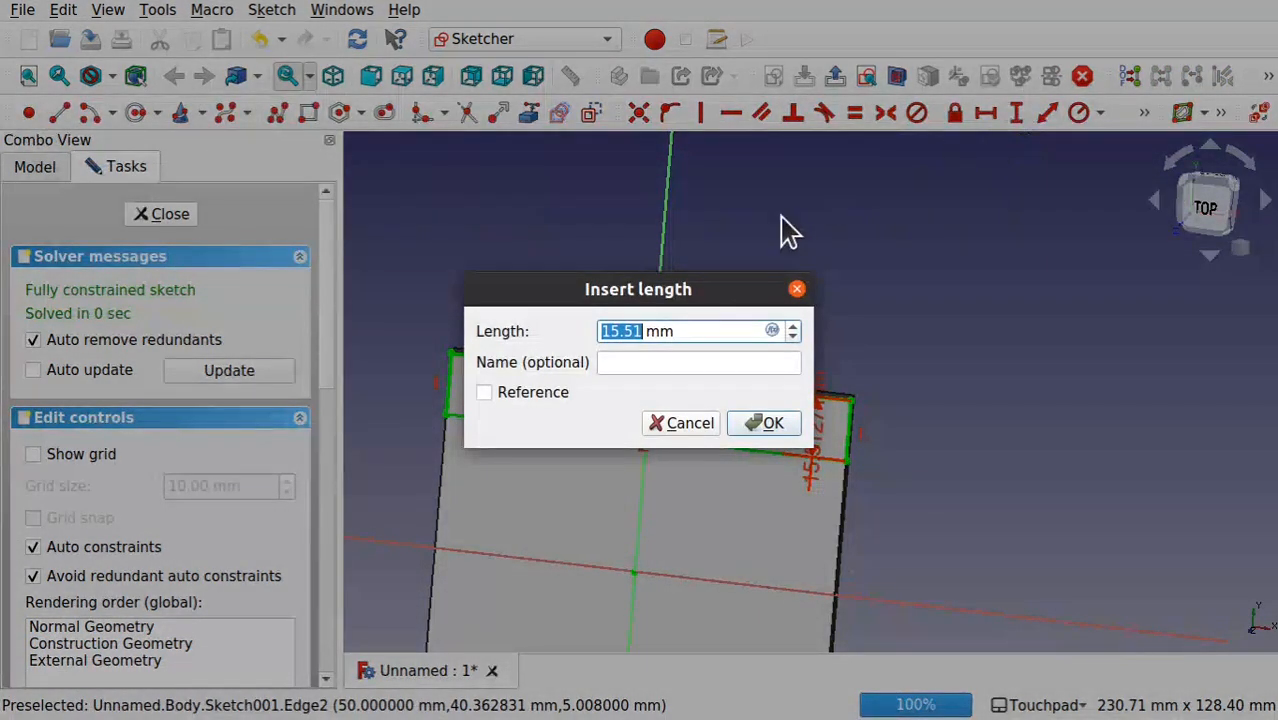
text(9)
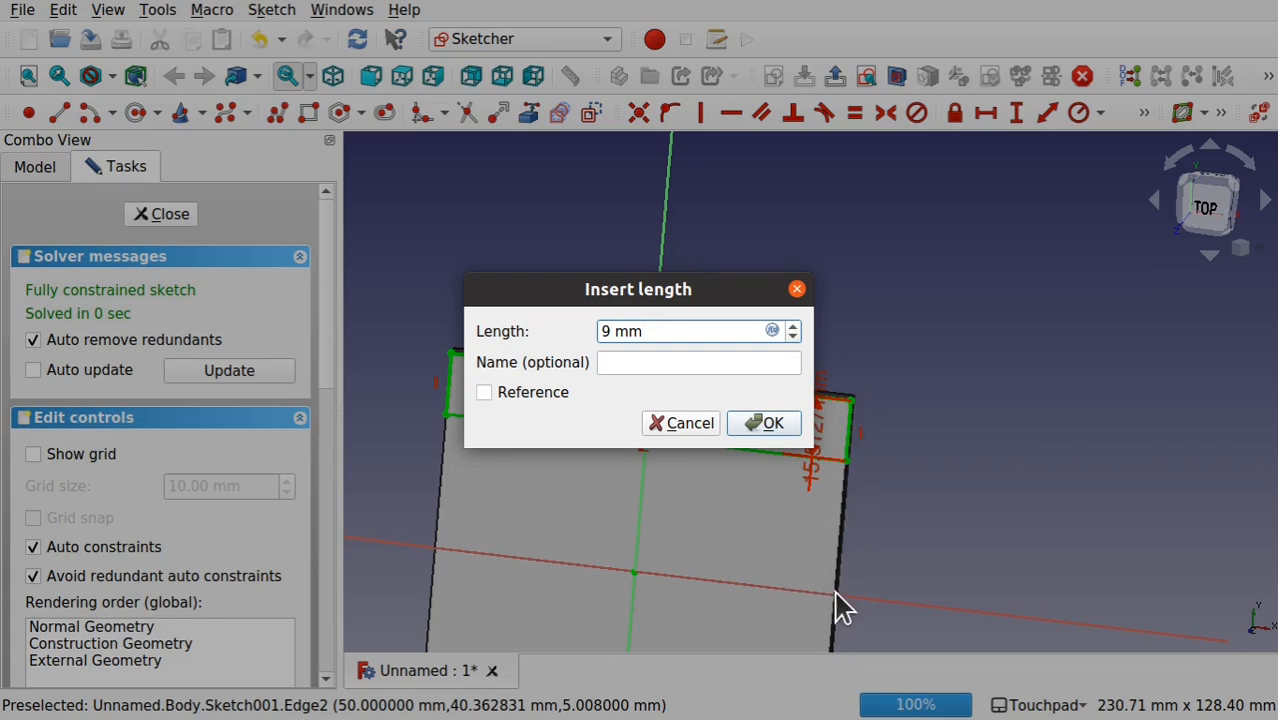
click(772, 331)
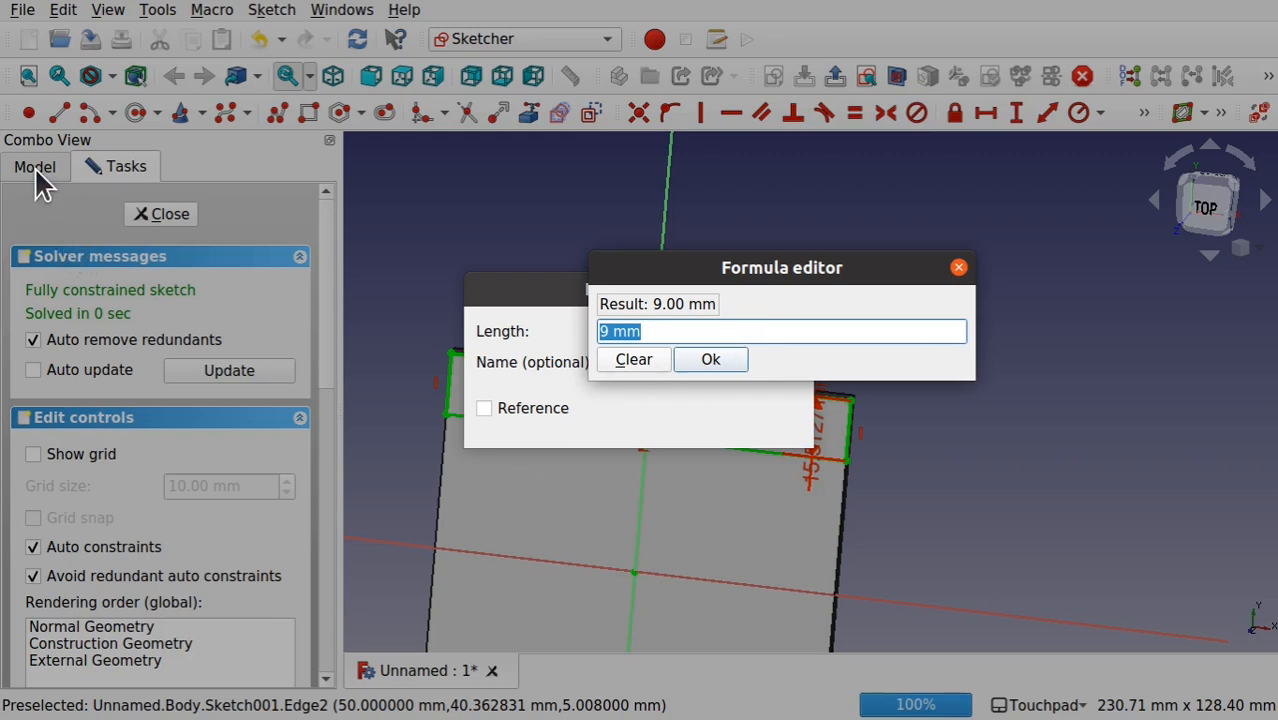
key(Return)
click(662, 424)
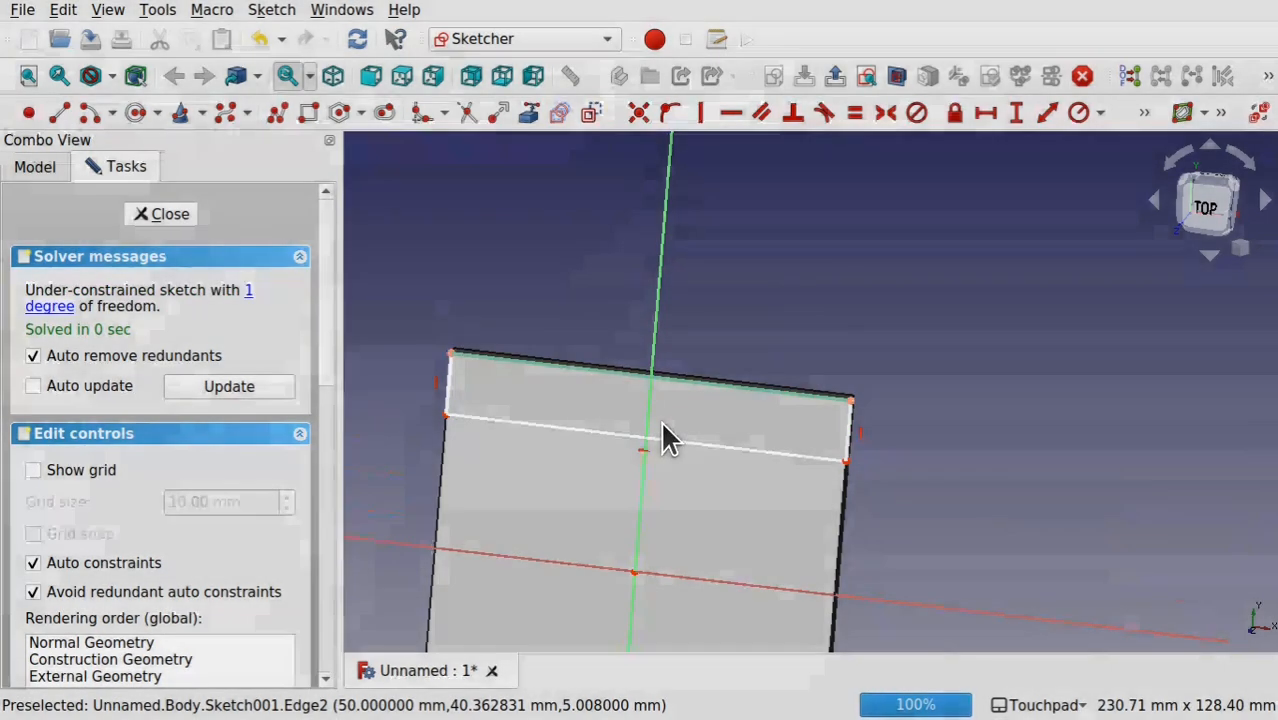
Step: Check the base pad's Length property and return to editing the wall sketch
click(28, 168)
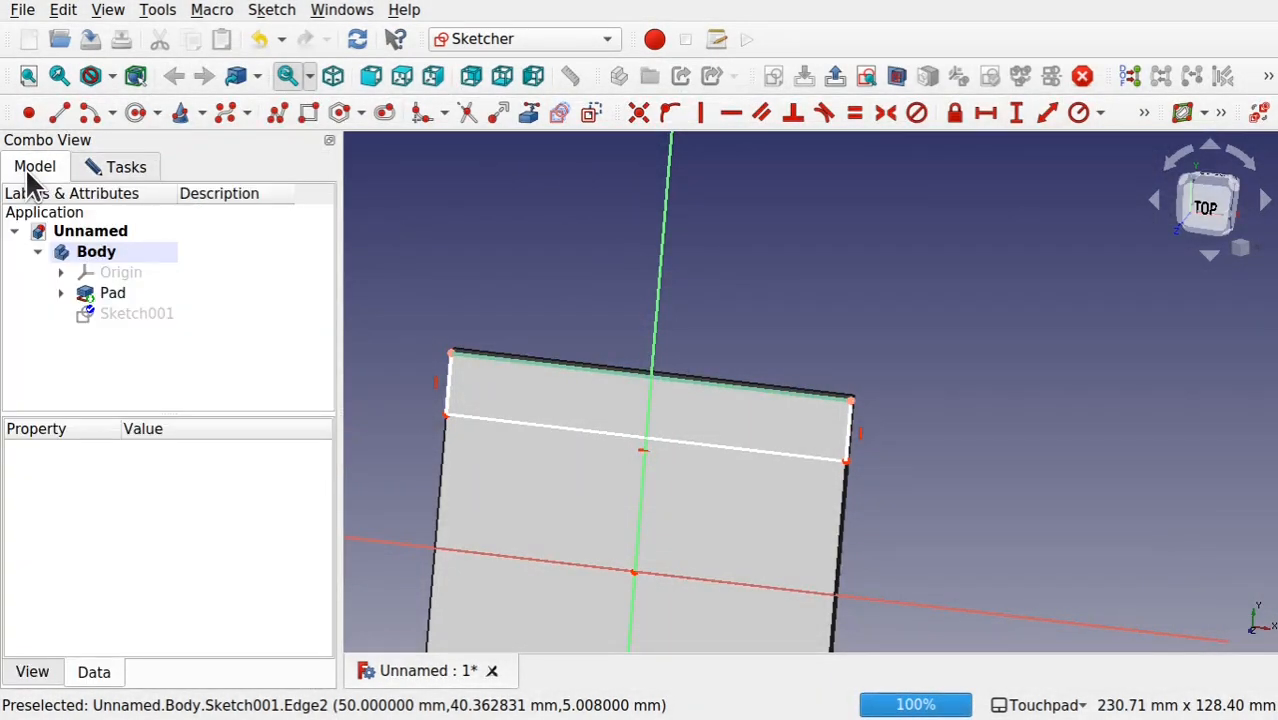
click(110, 295)
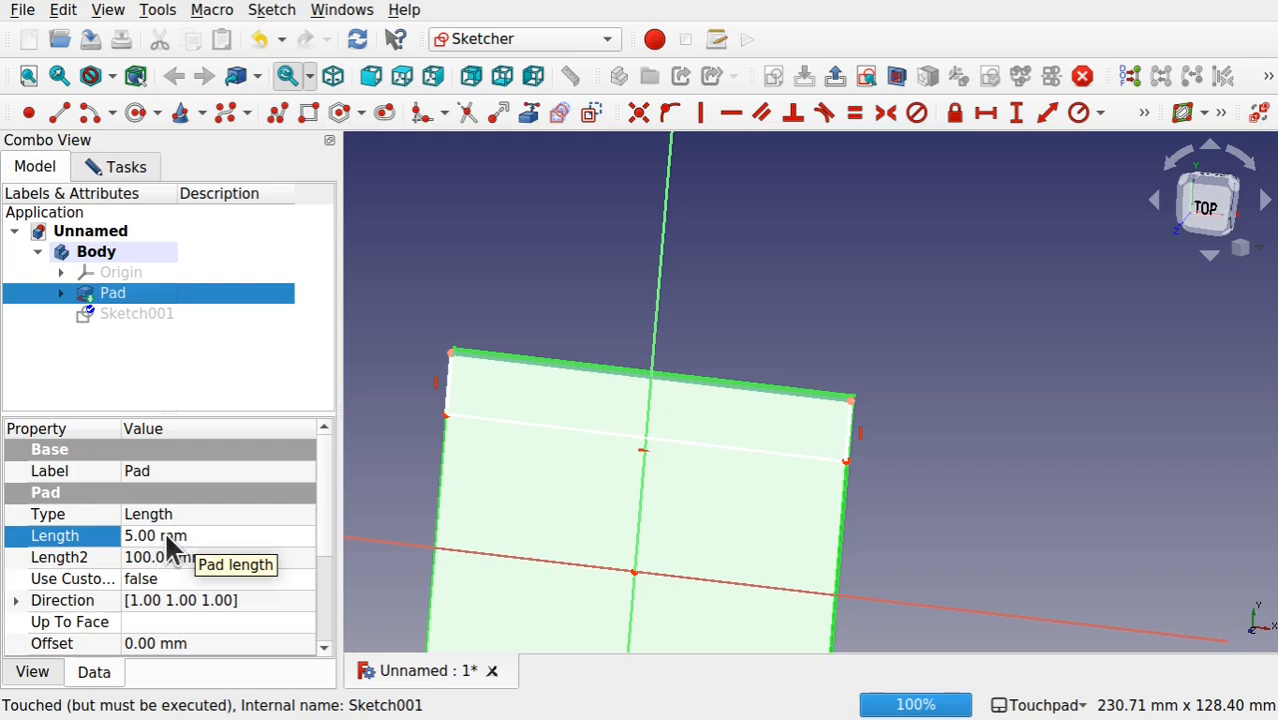
double_click(119, 314)
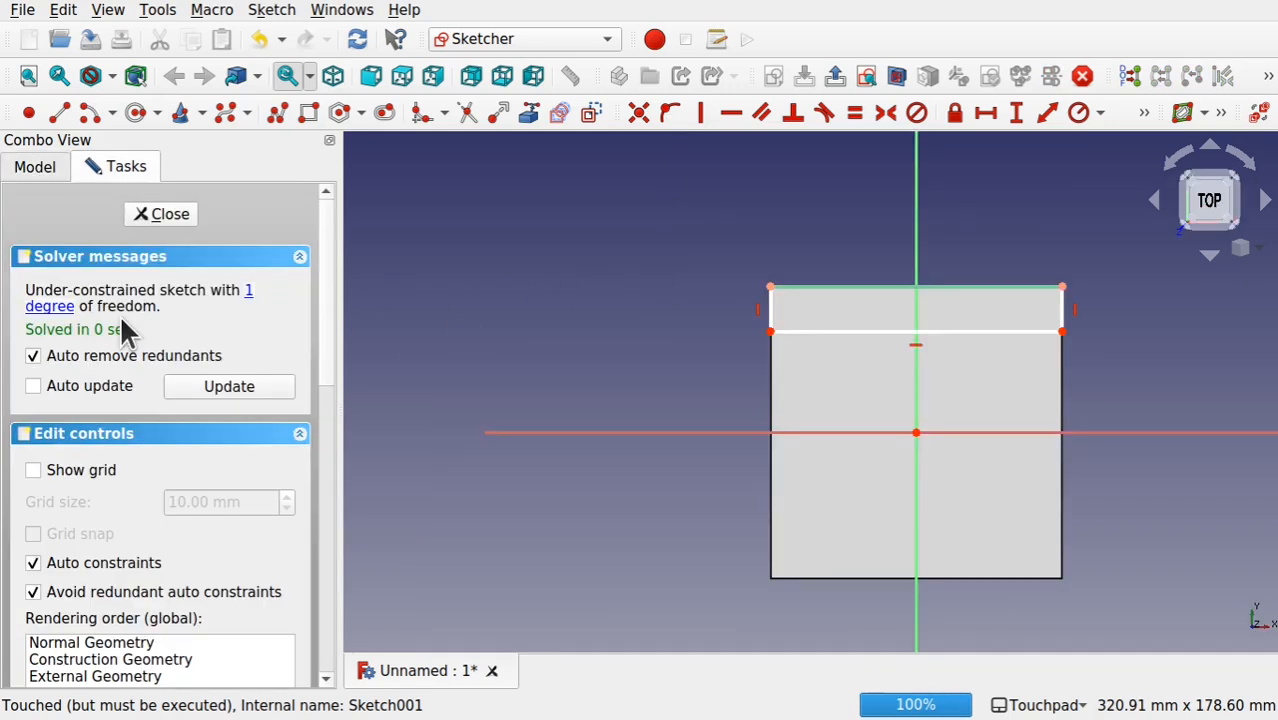
Step: Add a vertical distance constraint to the rectangle's right edge, with its length driven by the expression Pad.Length
shift+drag(1056, 348, 893, 391)
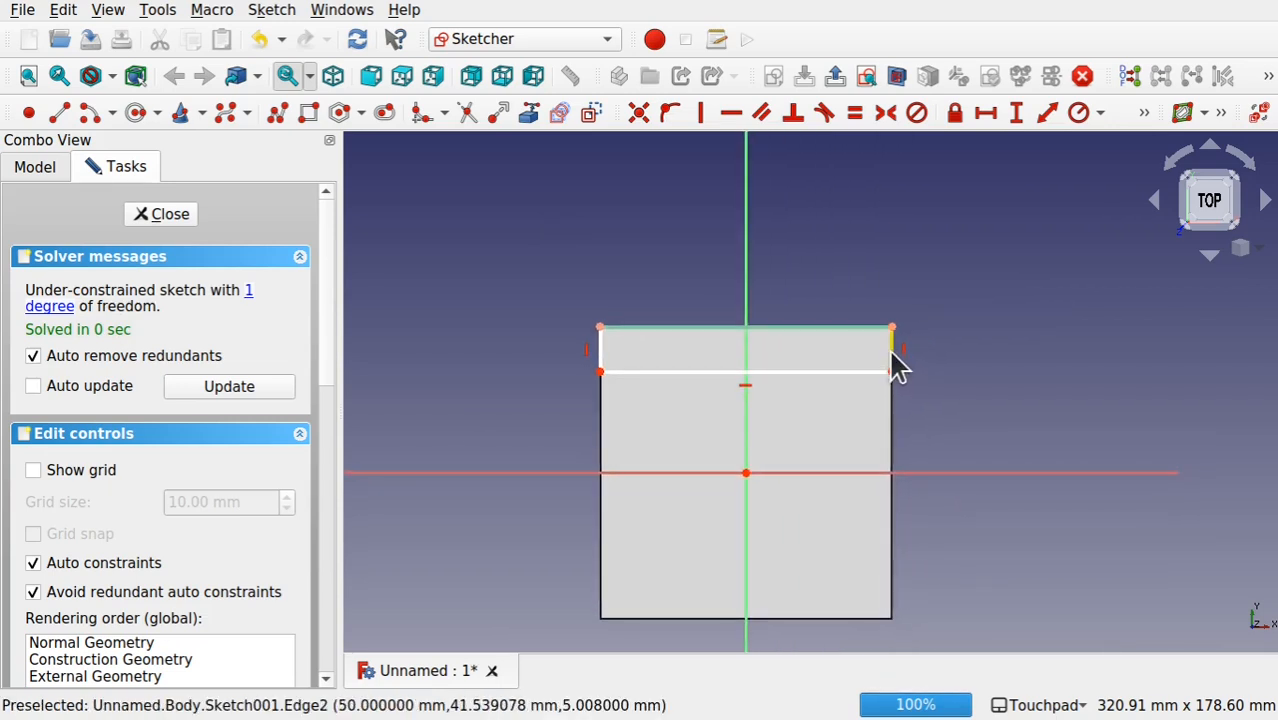
scroll(891, 354, up, 5)
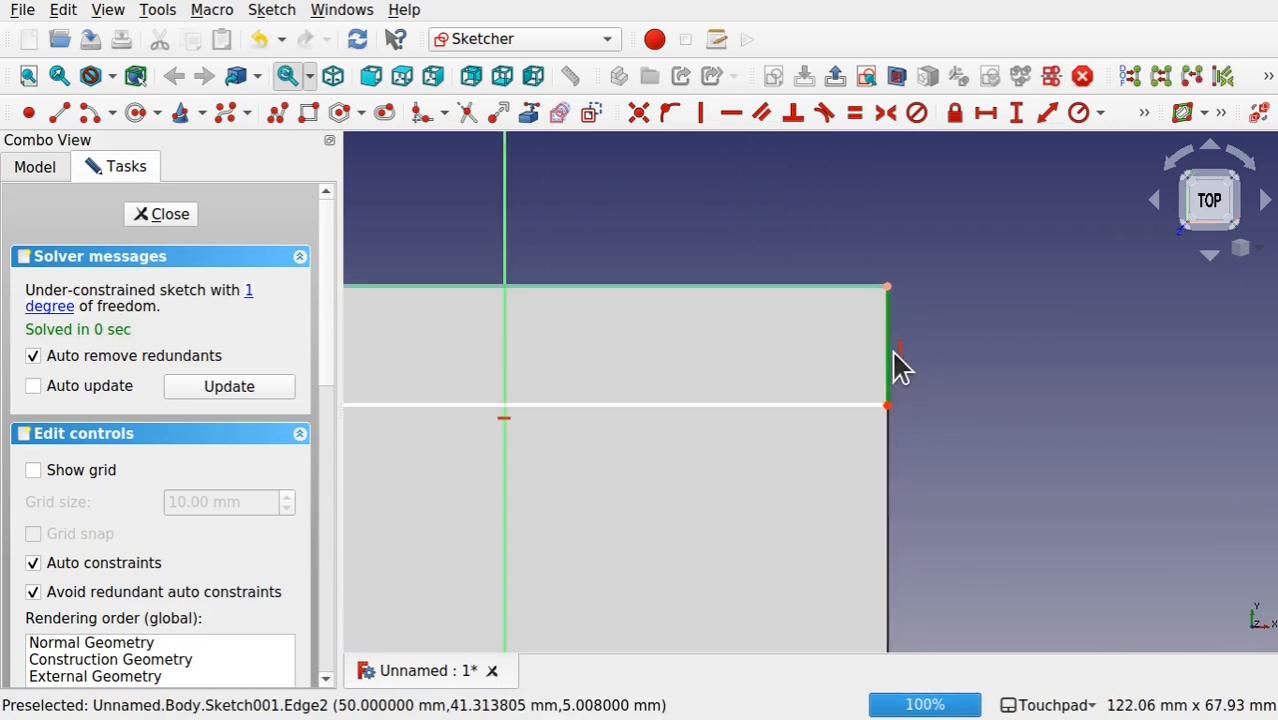
click(1012, 118)
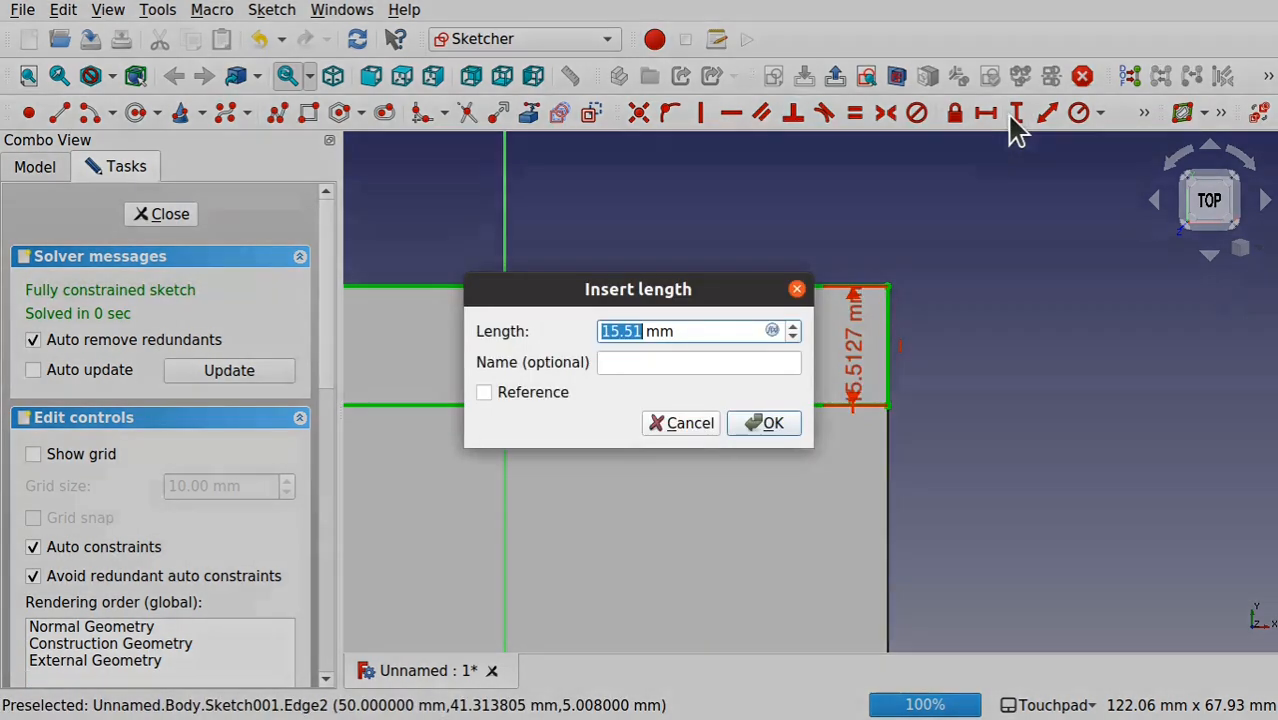
click(772, 331)
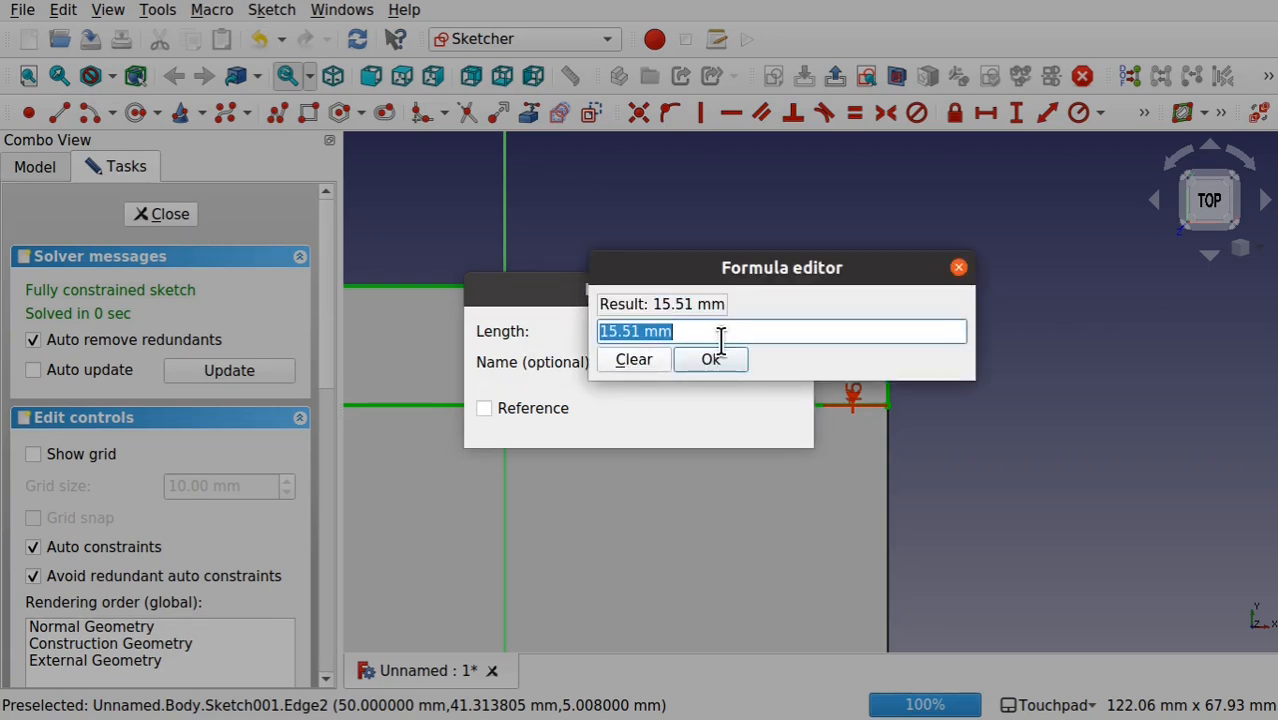
key(BackSpace)
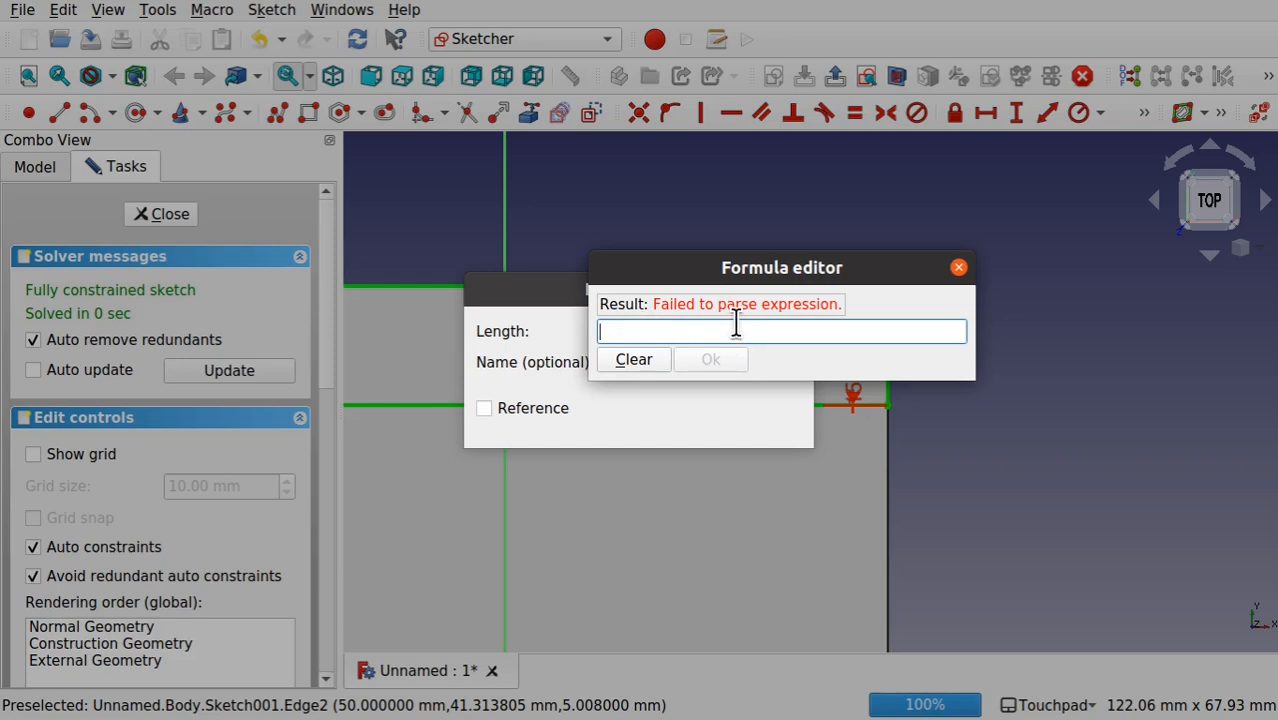
text(P)
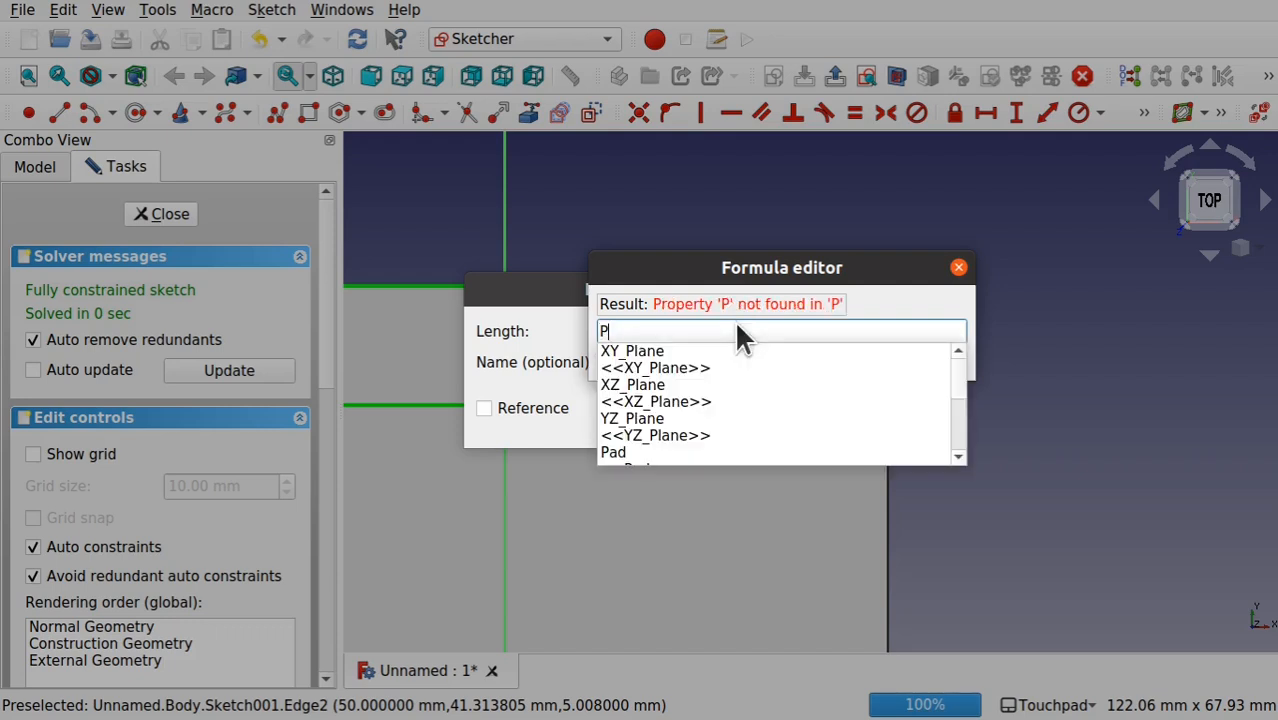
click(622, 451)
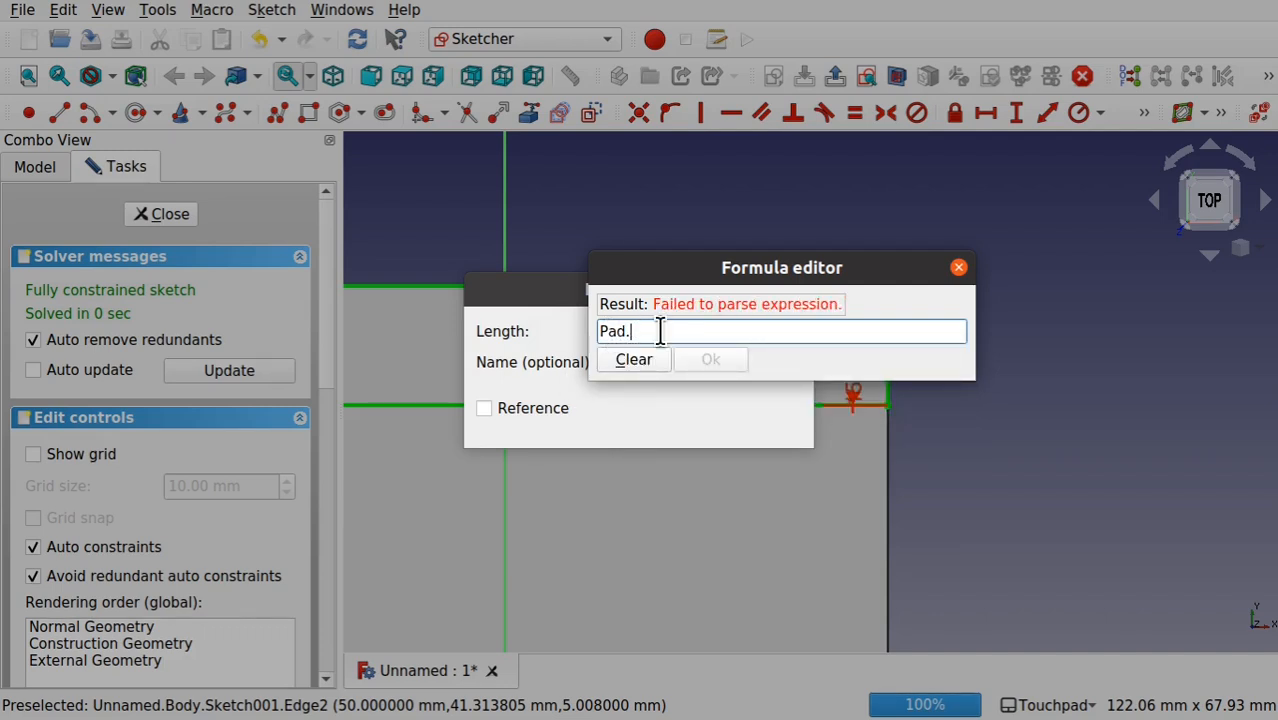
text(Length)
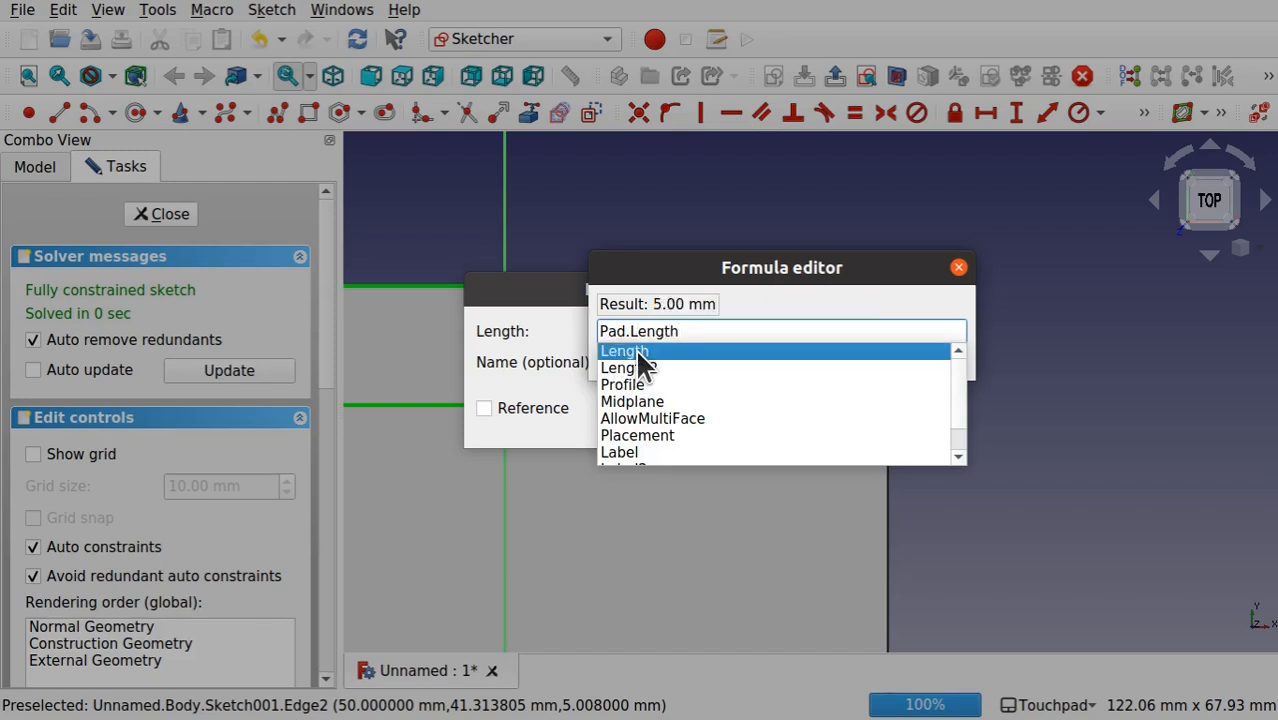
click(635, 351)
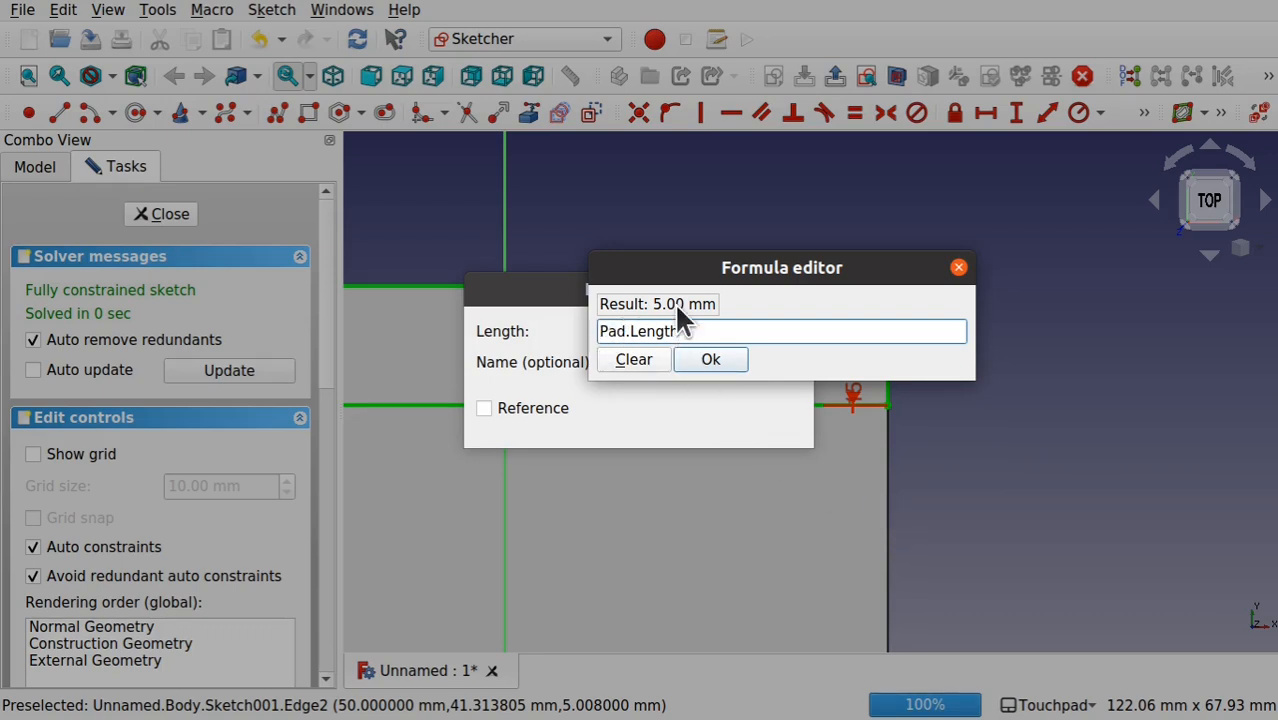
click(723, 352)
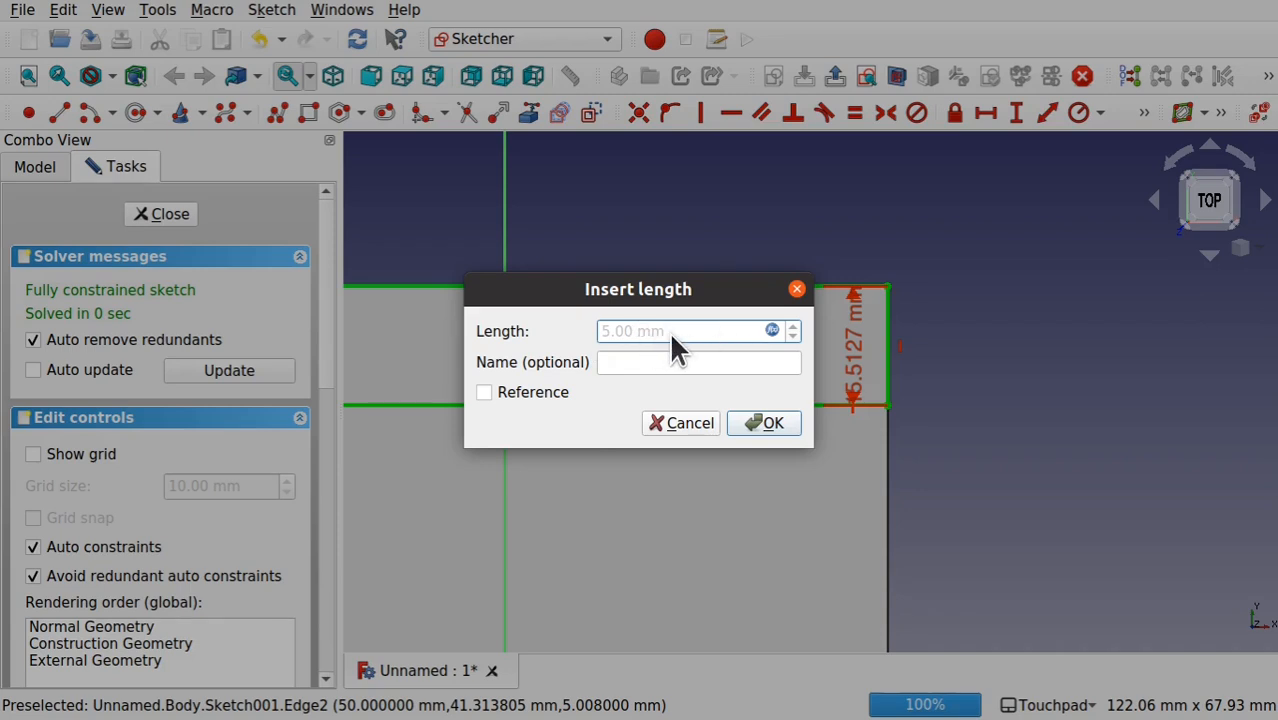
Step: Review and accept the Pad.Length-driven constraint, and place its dimension outside the plate's right edge
click(772, 331)
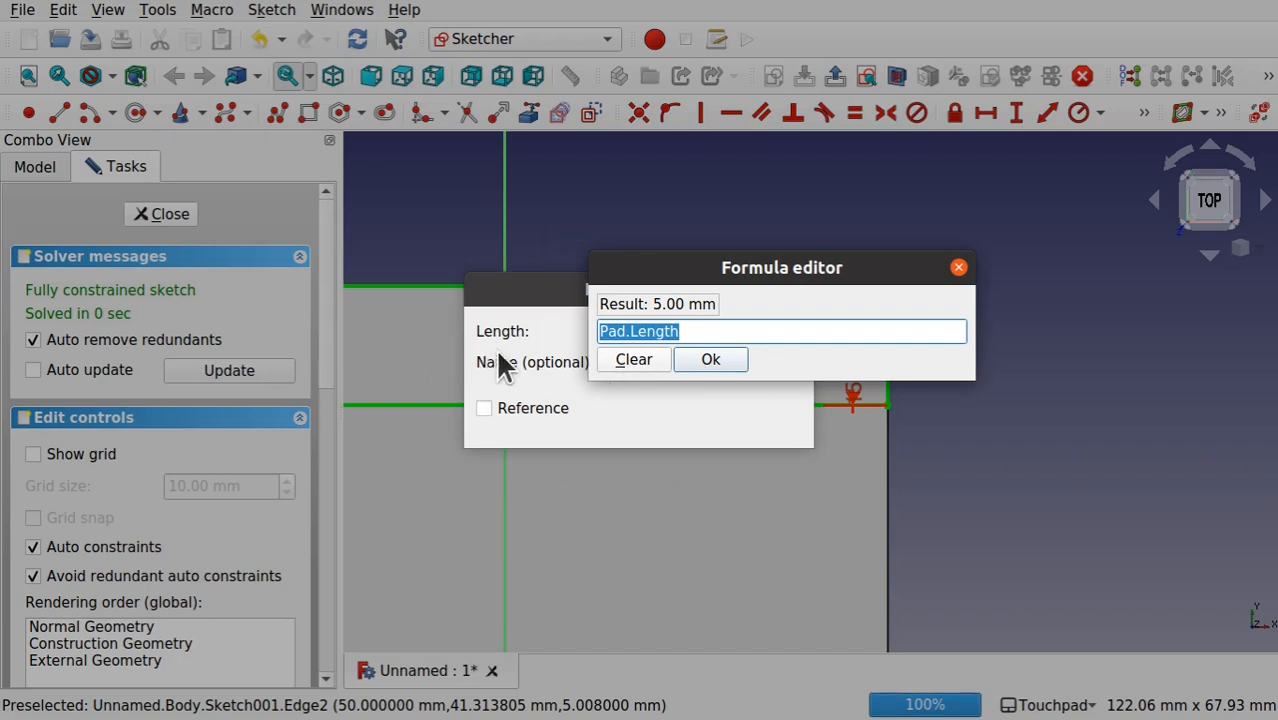
click(715, 358)
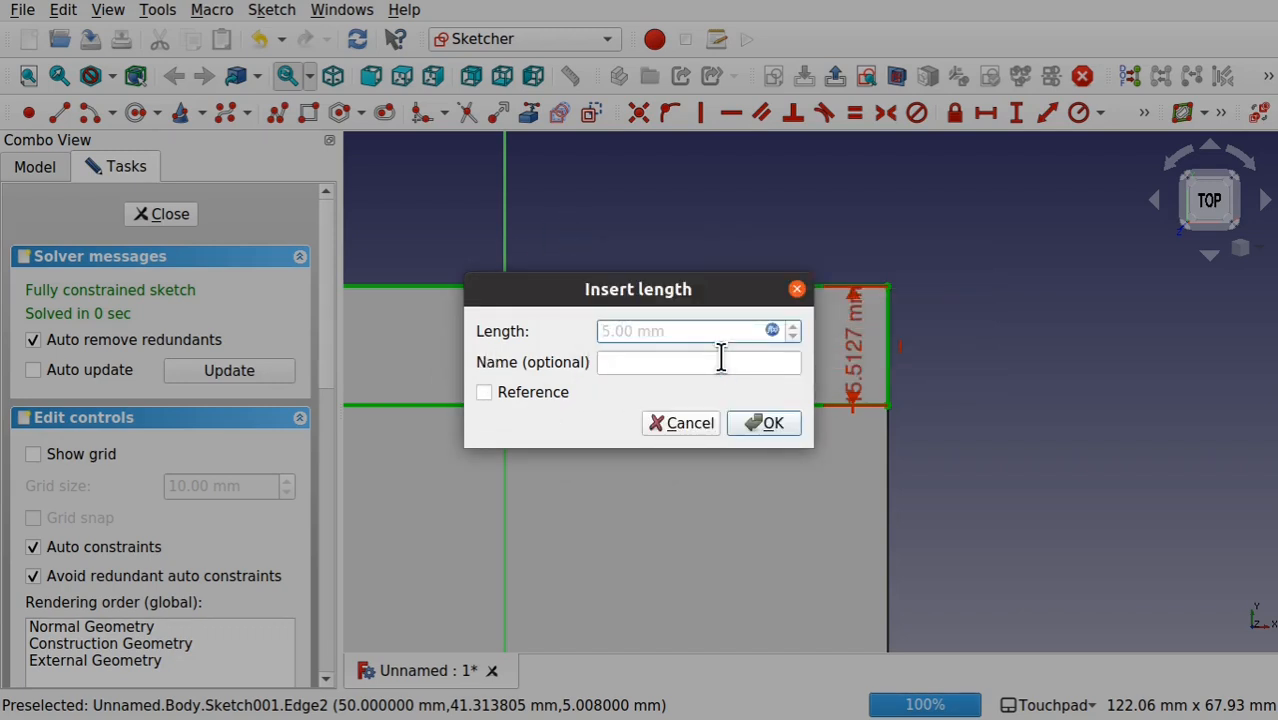
click(768, 428)
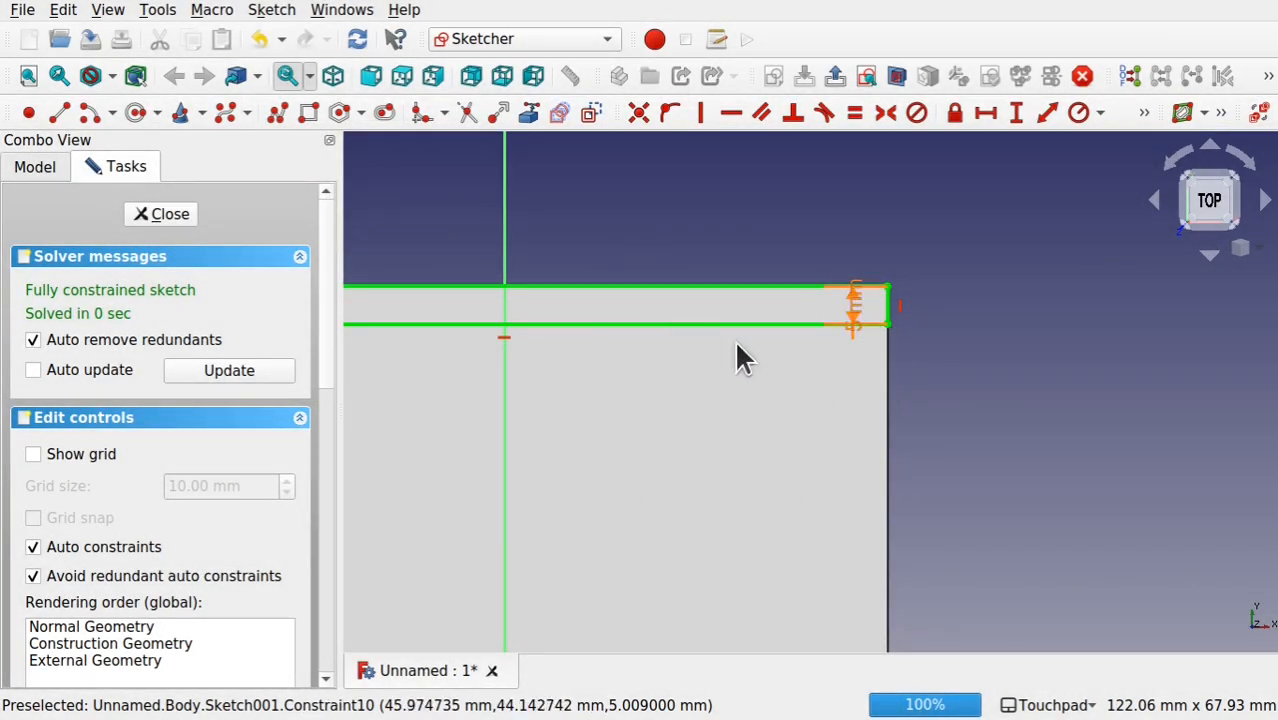
drag(854, 314, 1028, 410)
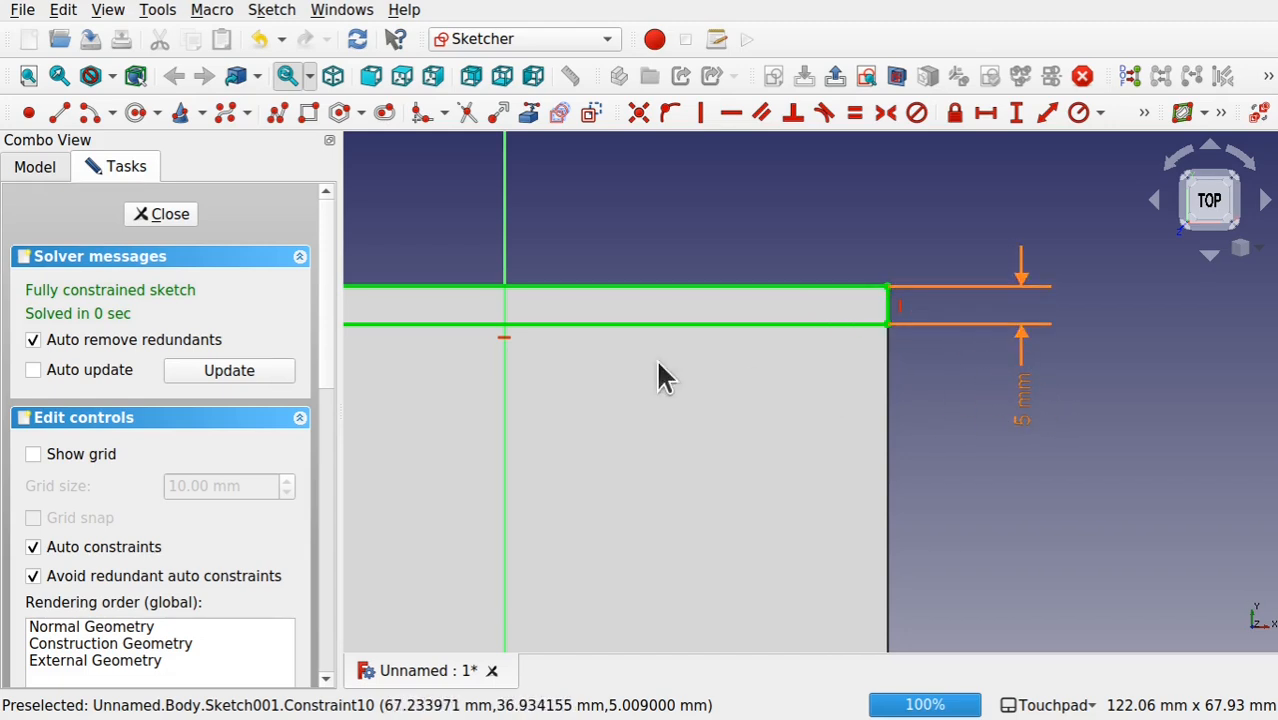
Step: Inspect the expression-driven height constraint among the sketch's constraints and close the sketch
drag(328, 221, 327, 433)
drag(281, 348, 288, 420)
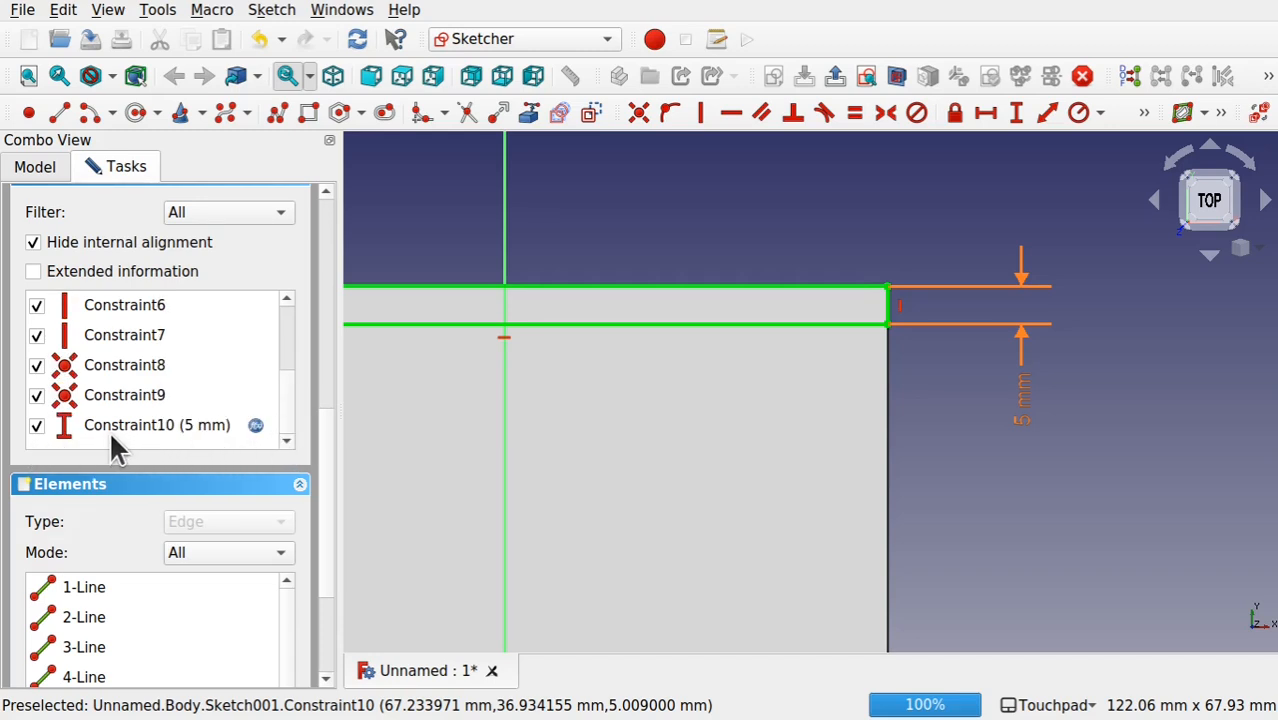
click(258, 430)
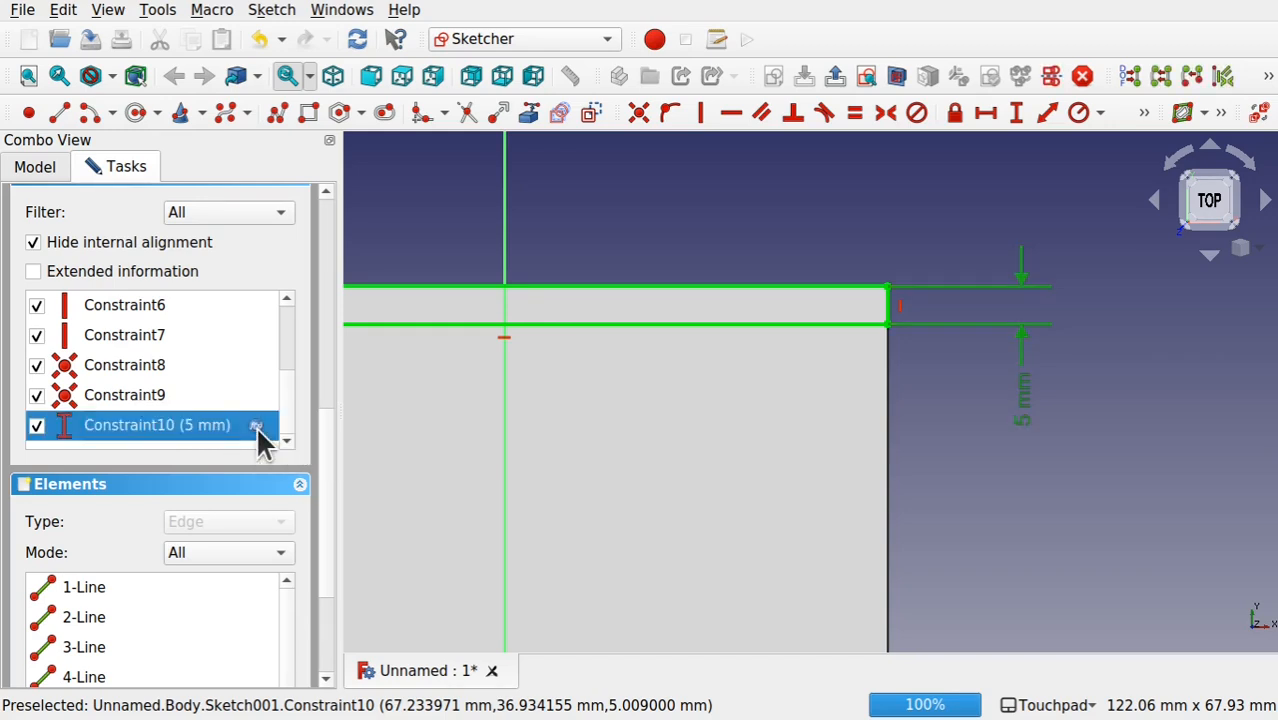
click(962, 440)
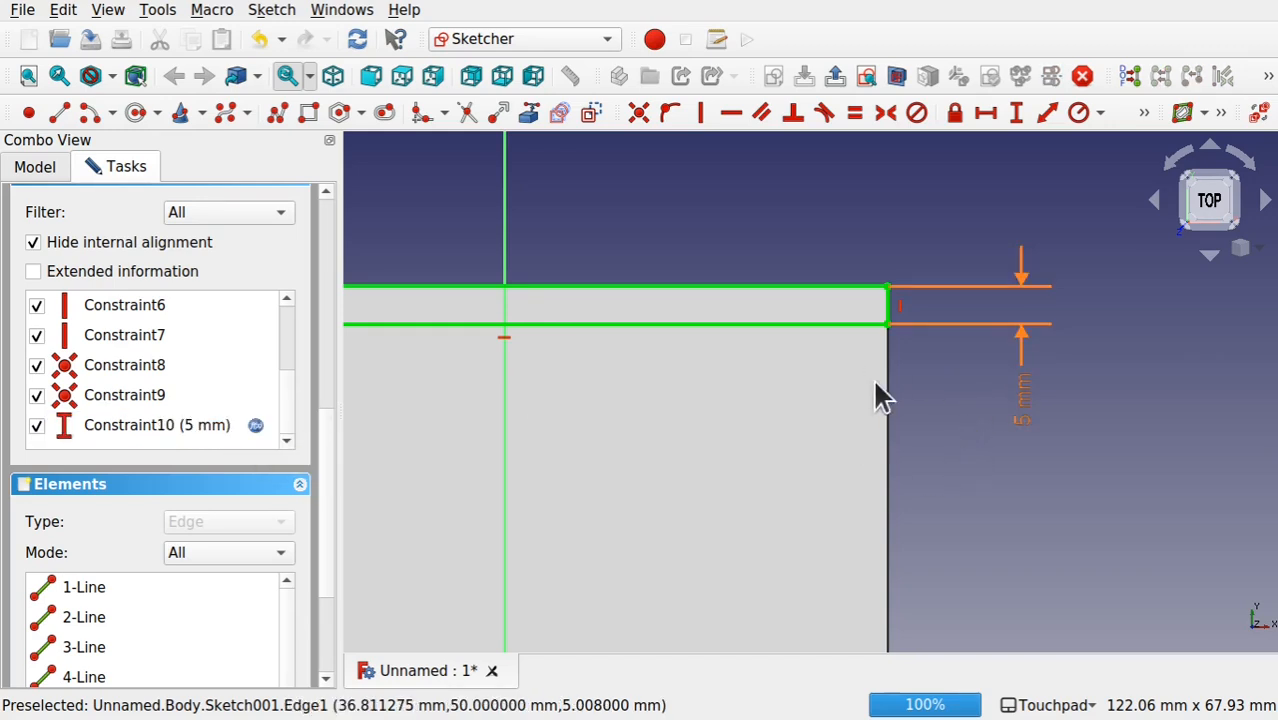
scroll(330, 225, up, 5)
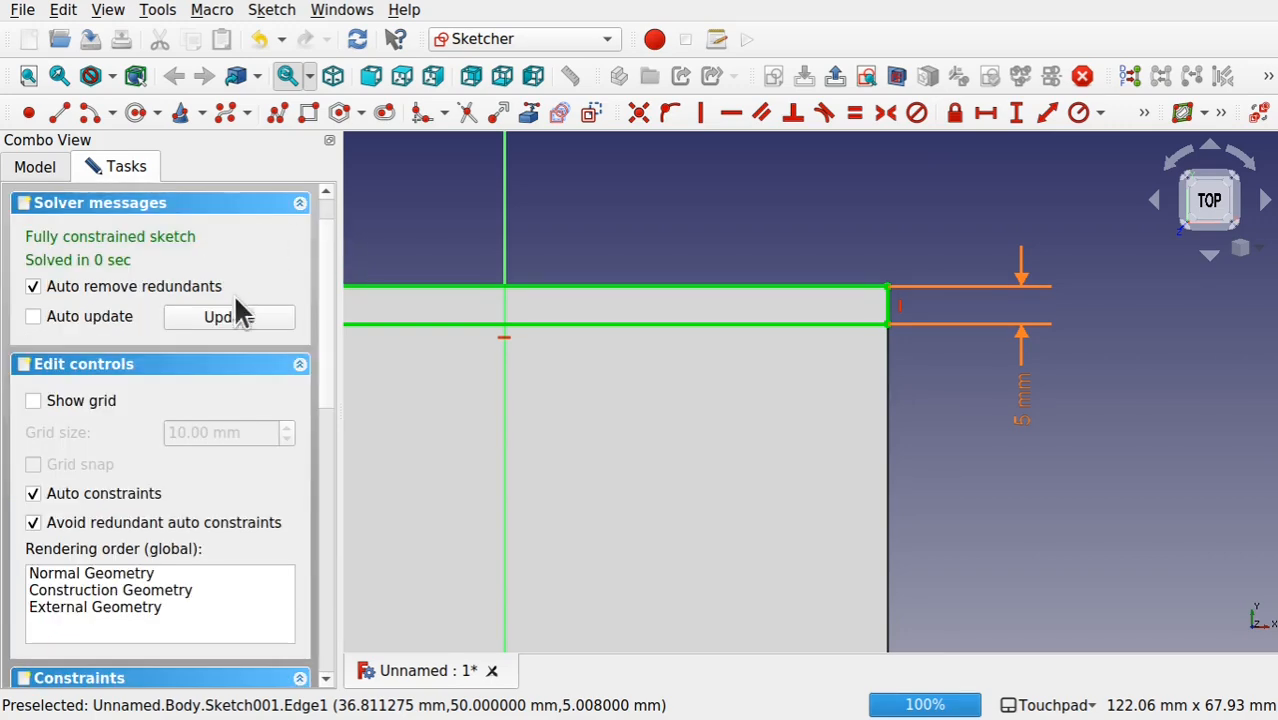
scroll(333, 245, up, 2)
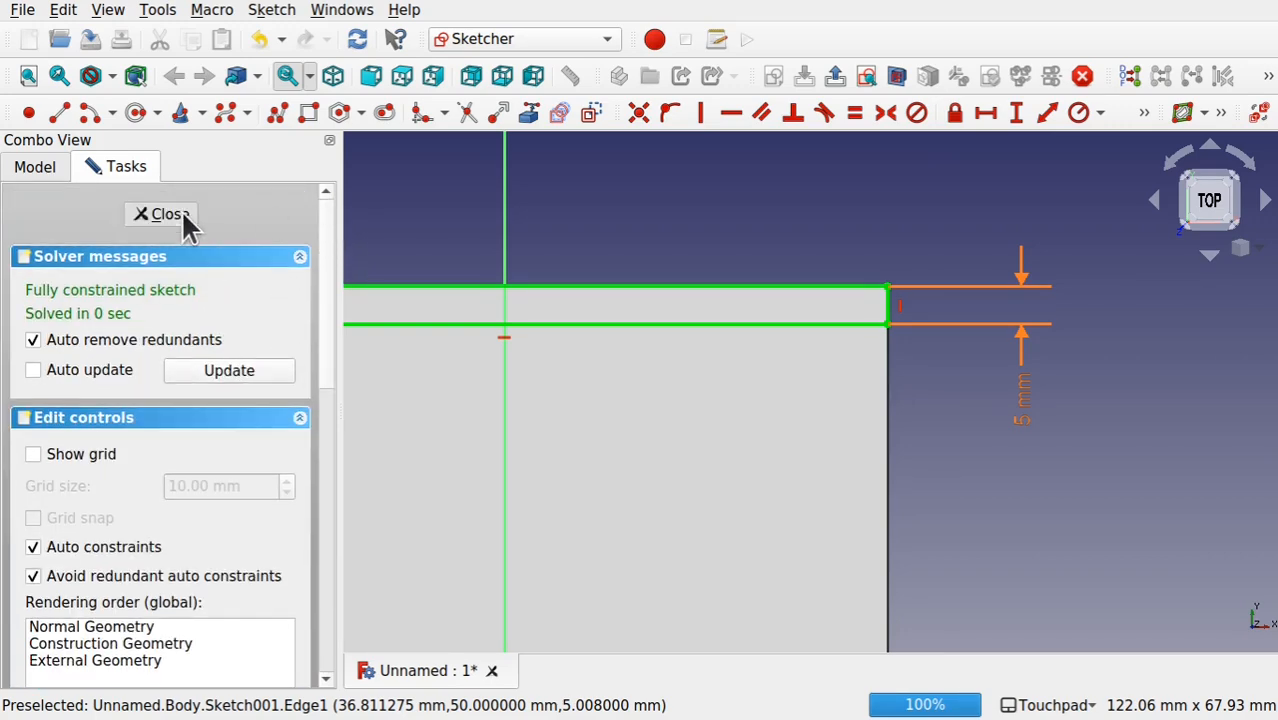
click(181, 212)
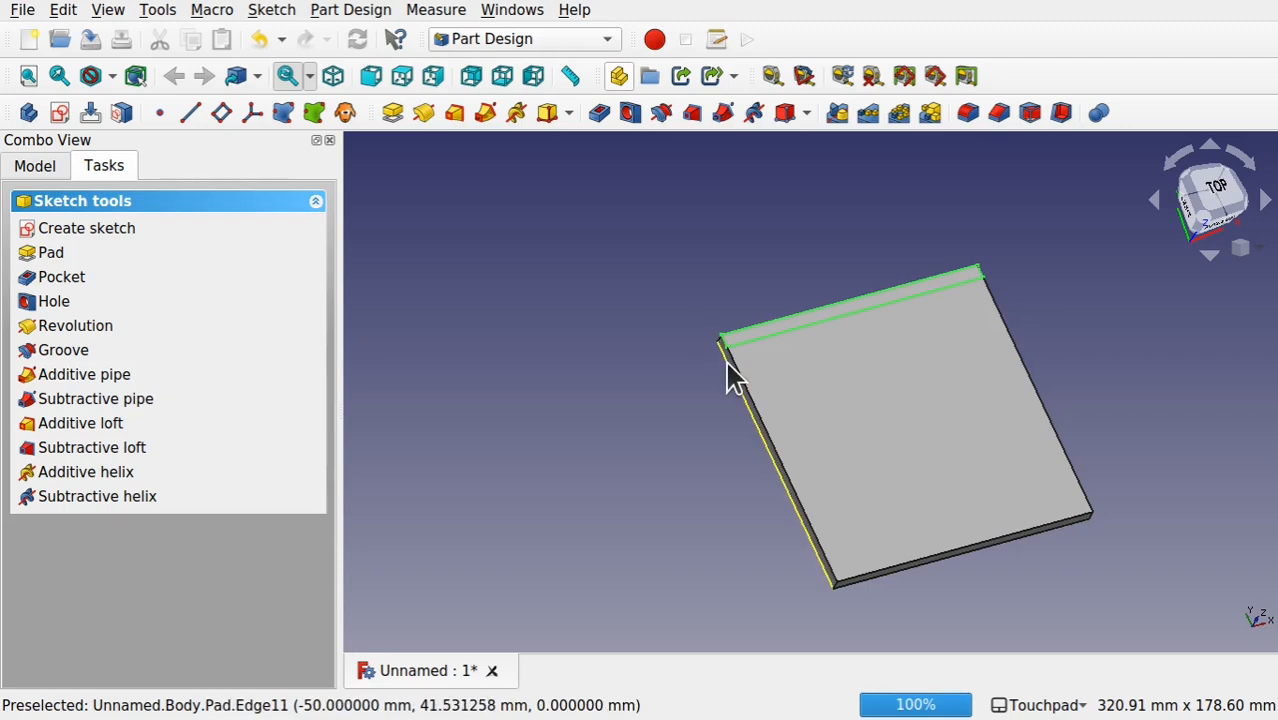
Step: Set the base pad's length to 10 mm
alt+drag(816, 366, 842, 368)
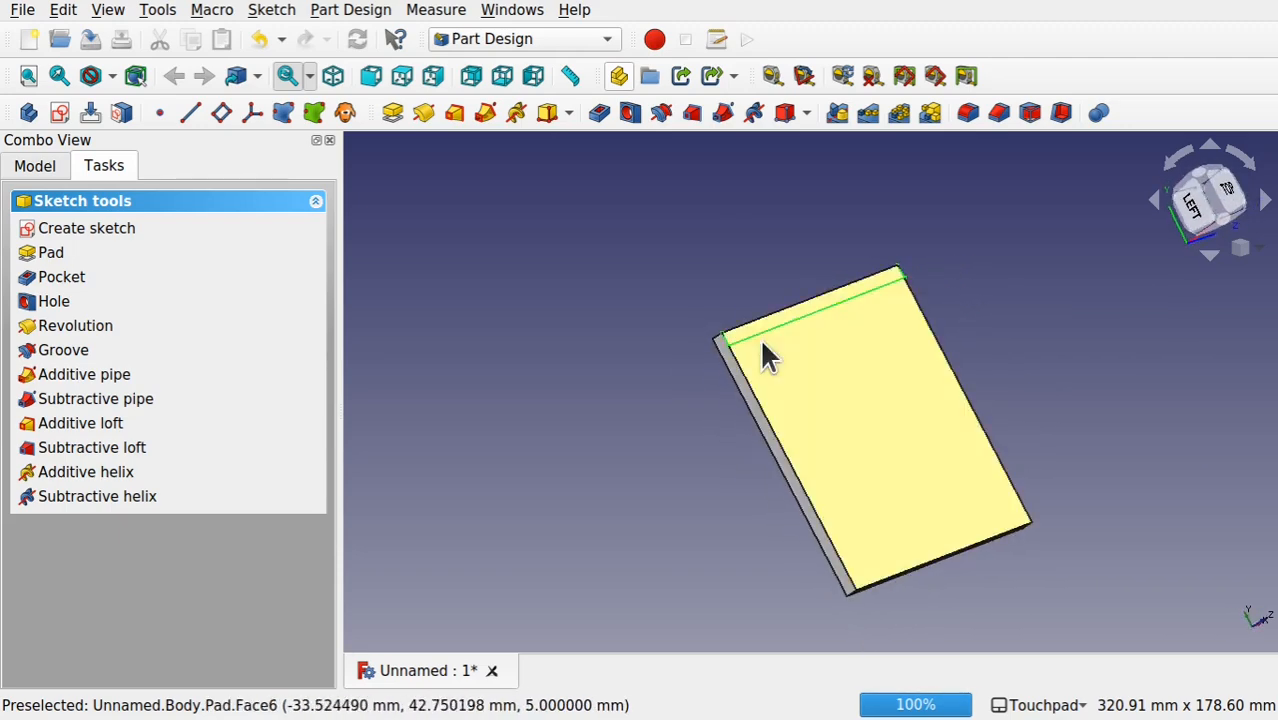
alt+drag(720, 408, 802, 351)
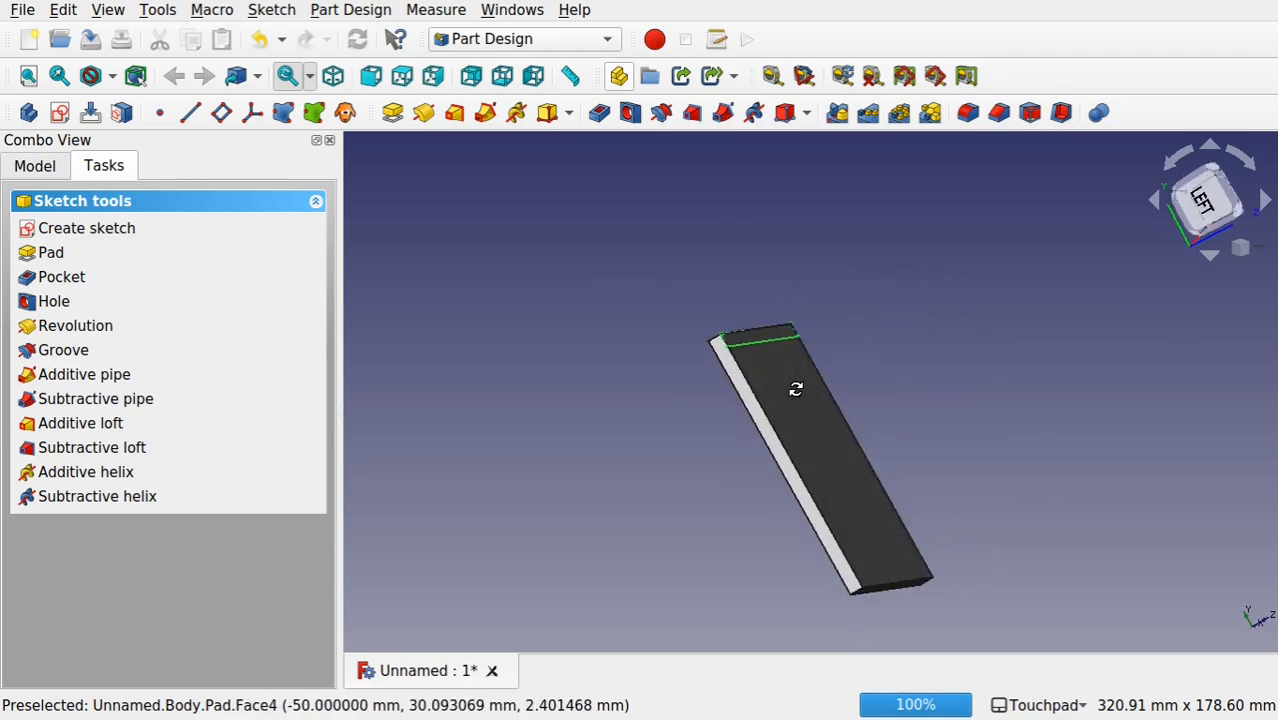
click(34, 165)
click(121, 289)
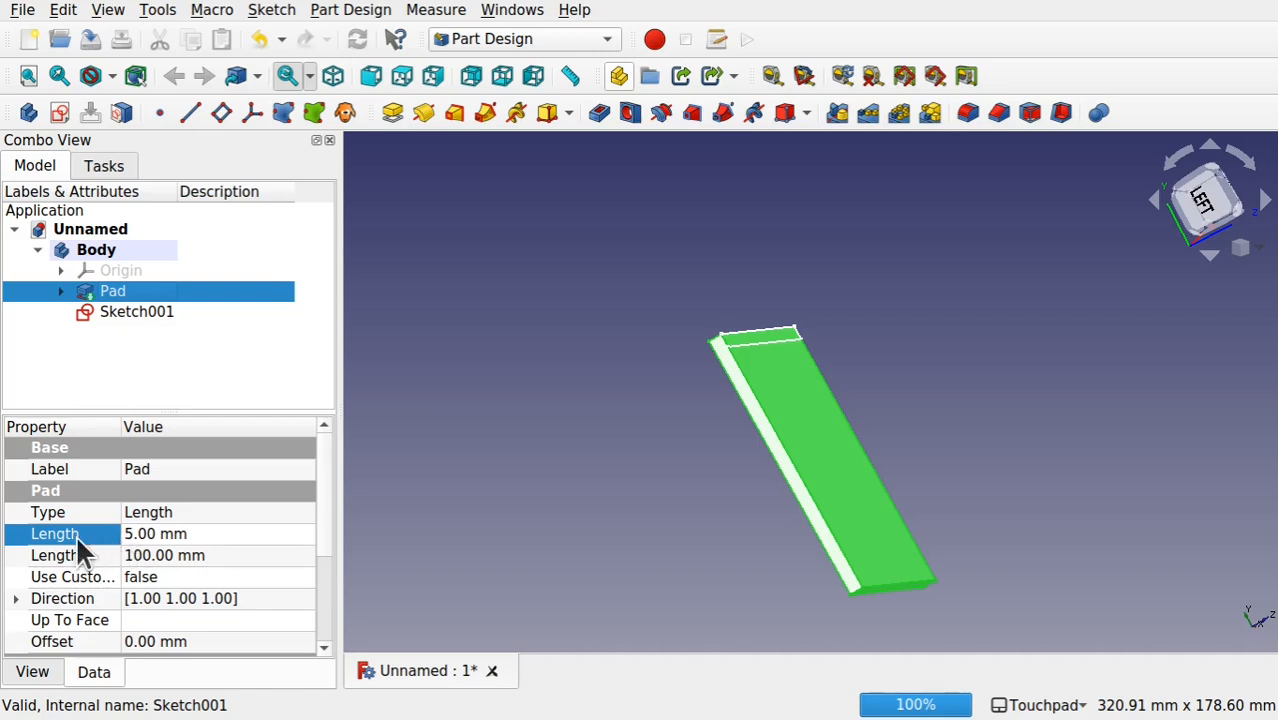
double_click(124, 293)
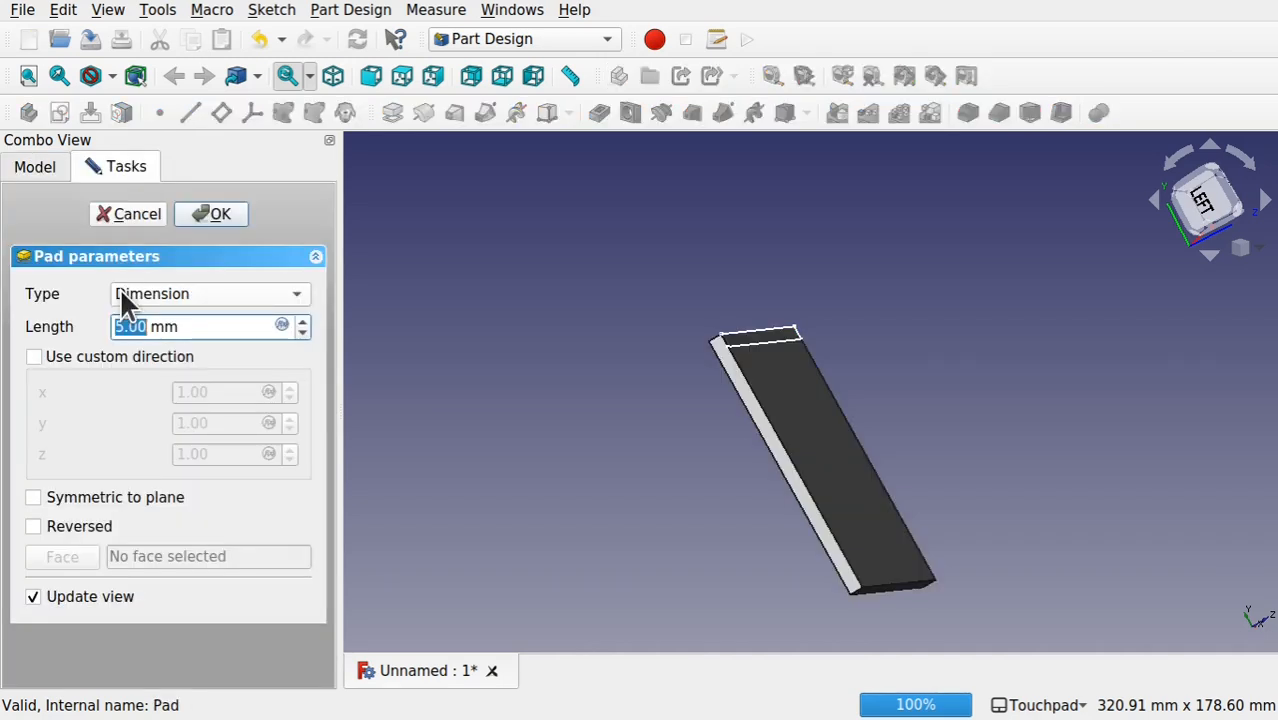
drag(124, 335, 103, 335)
text(10)
click(212, 214)
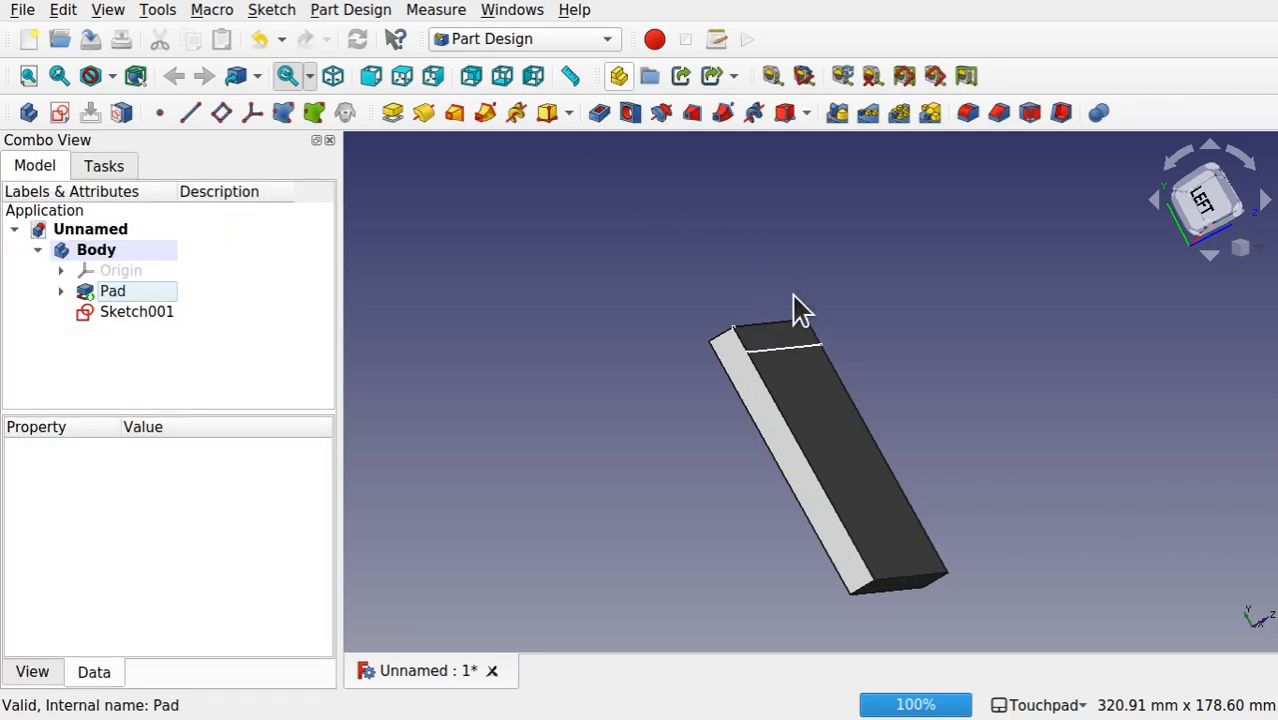
Step: Pad the wall sketch on the plate's top face with a length of 10 mm
alt+drag(842, 350, 763, 392)
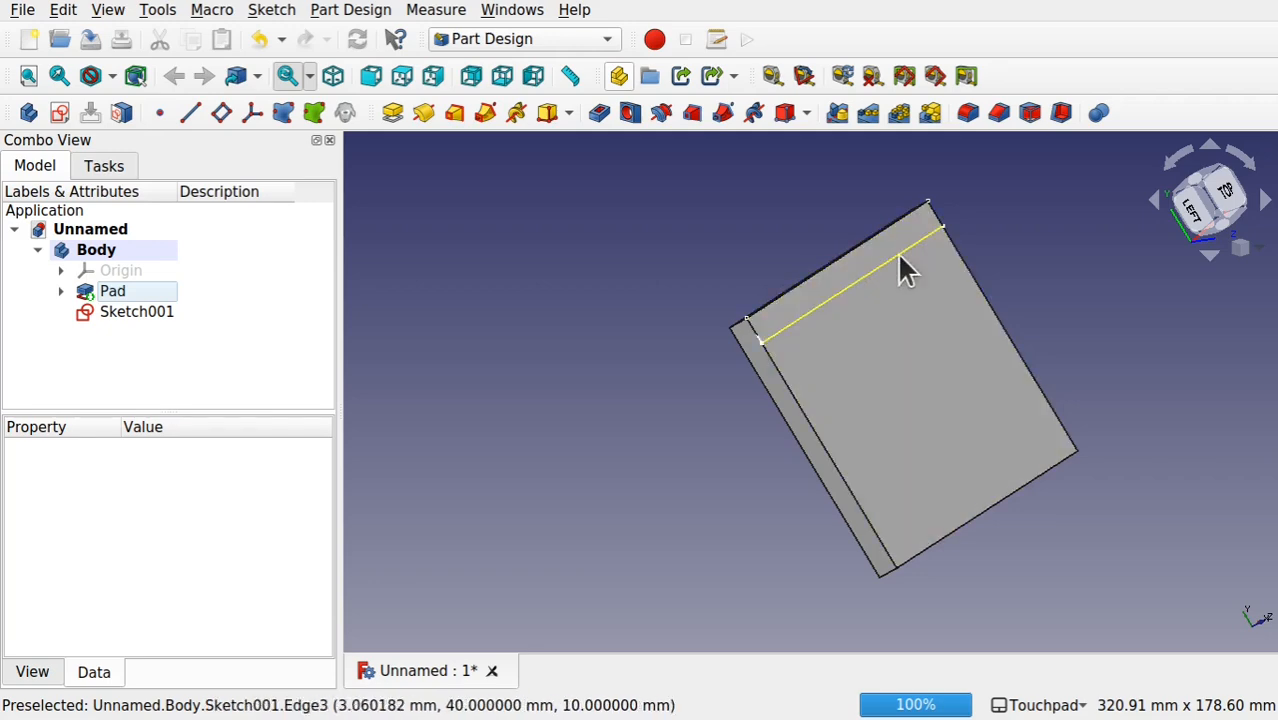
alt+drag(819, 337, 920, 325)
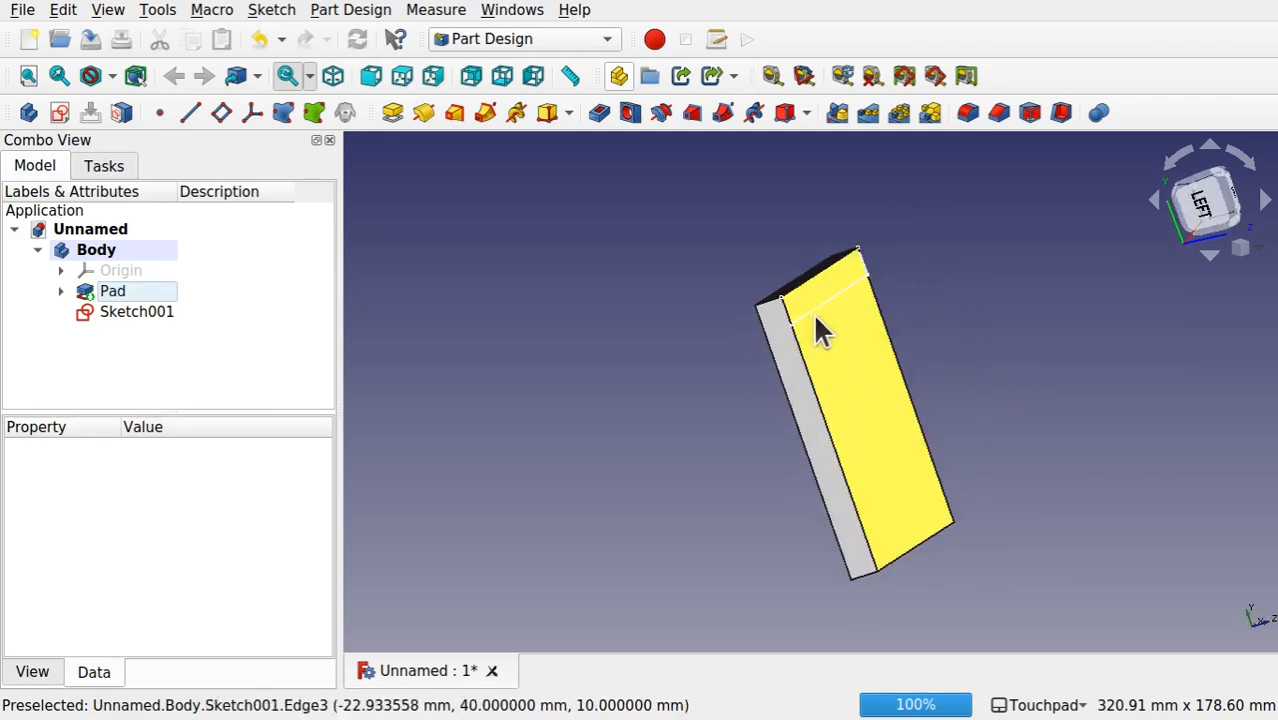
alt+drag(800, 322, 747, 308)
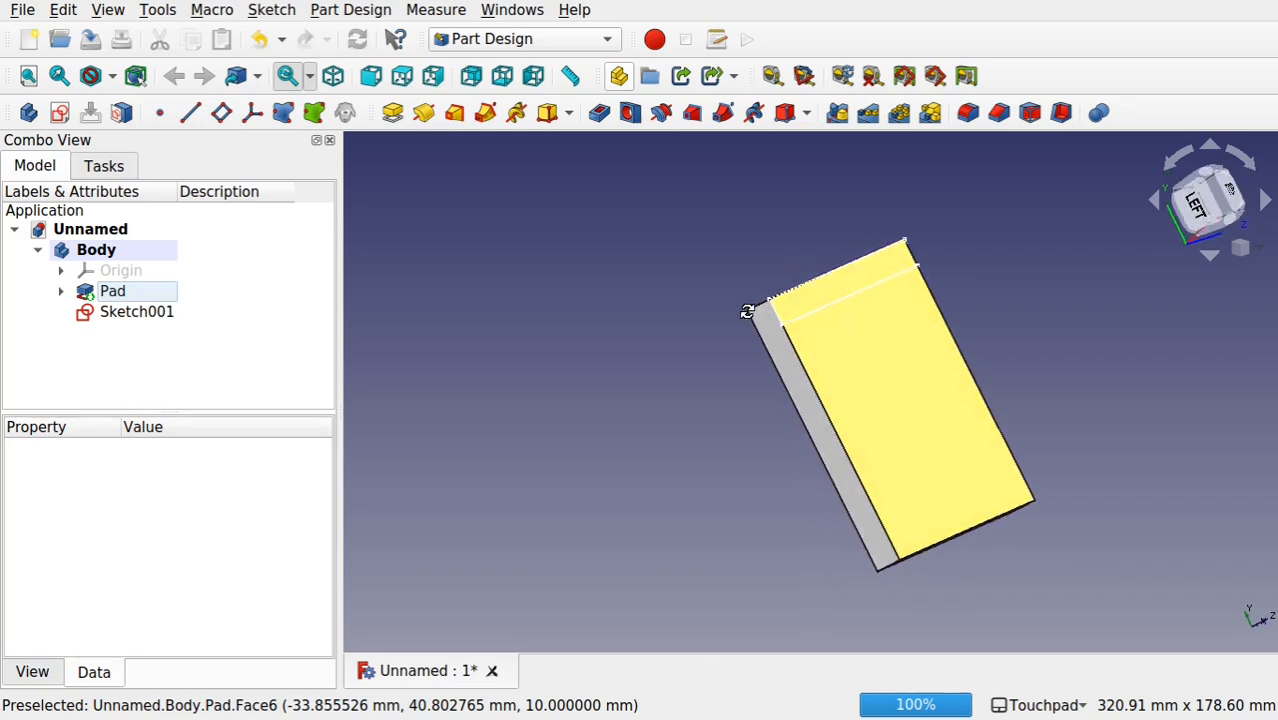
shift+drag(821, 337, 826, 338)
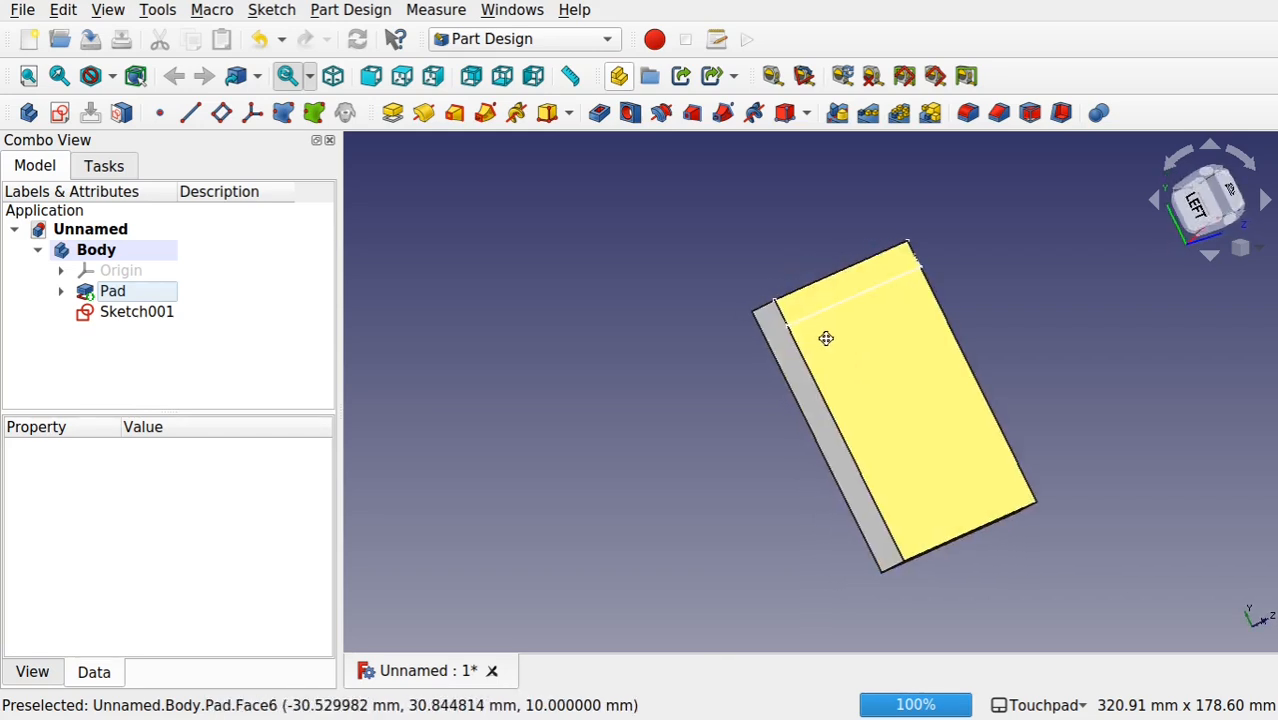
shift+drag(919, 320, 756, 365)
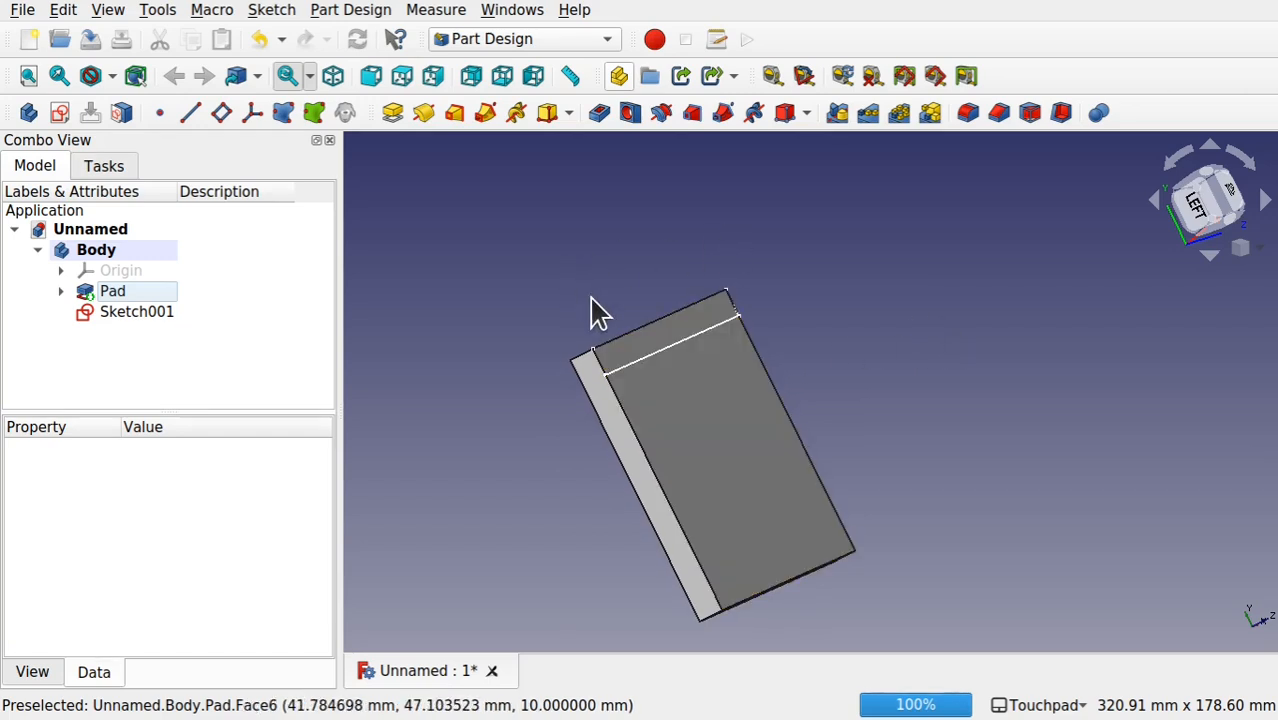
click(148, 312)
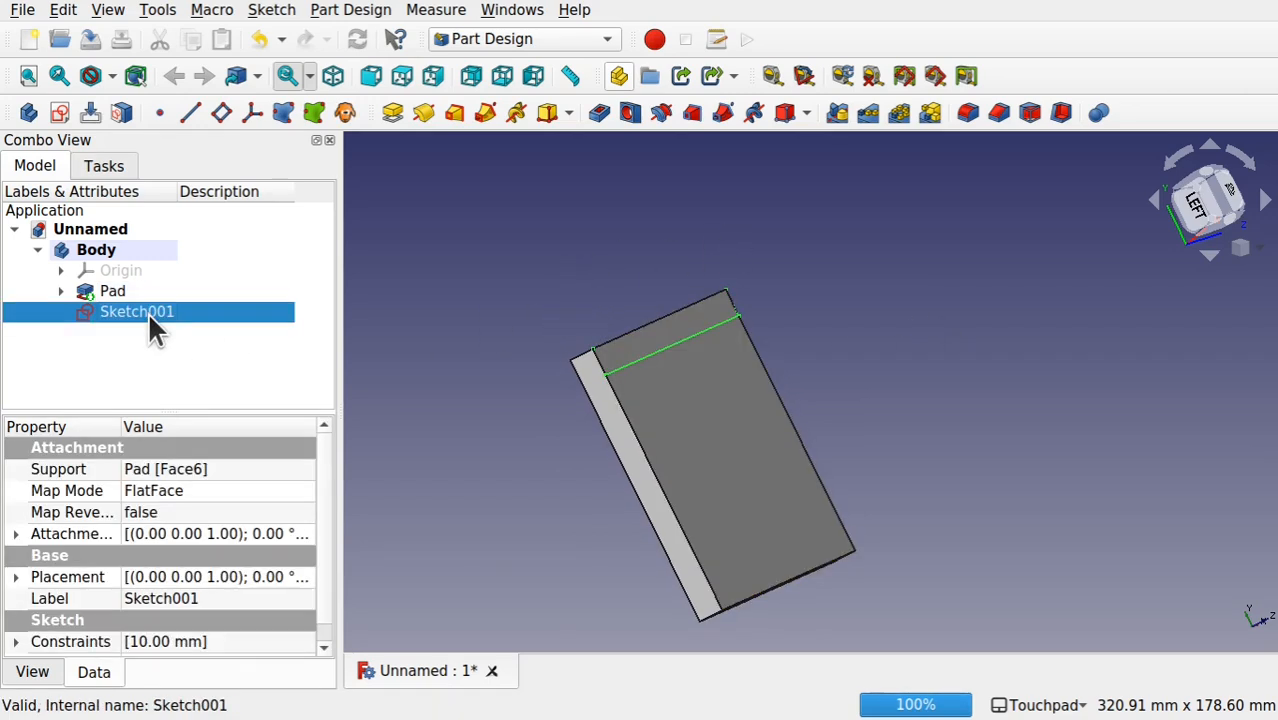
click(393, 114)
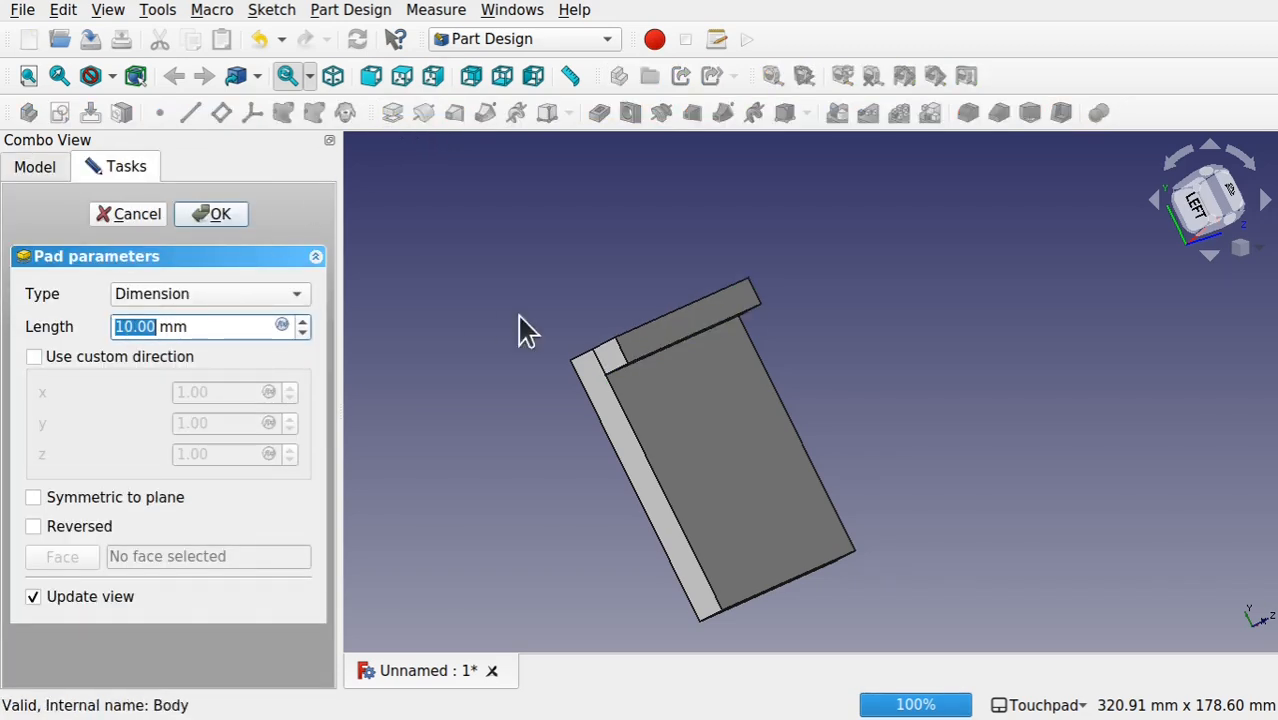
shift+drag(539, 390, 585, 368)
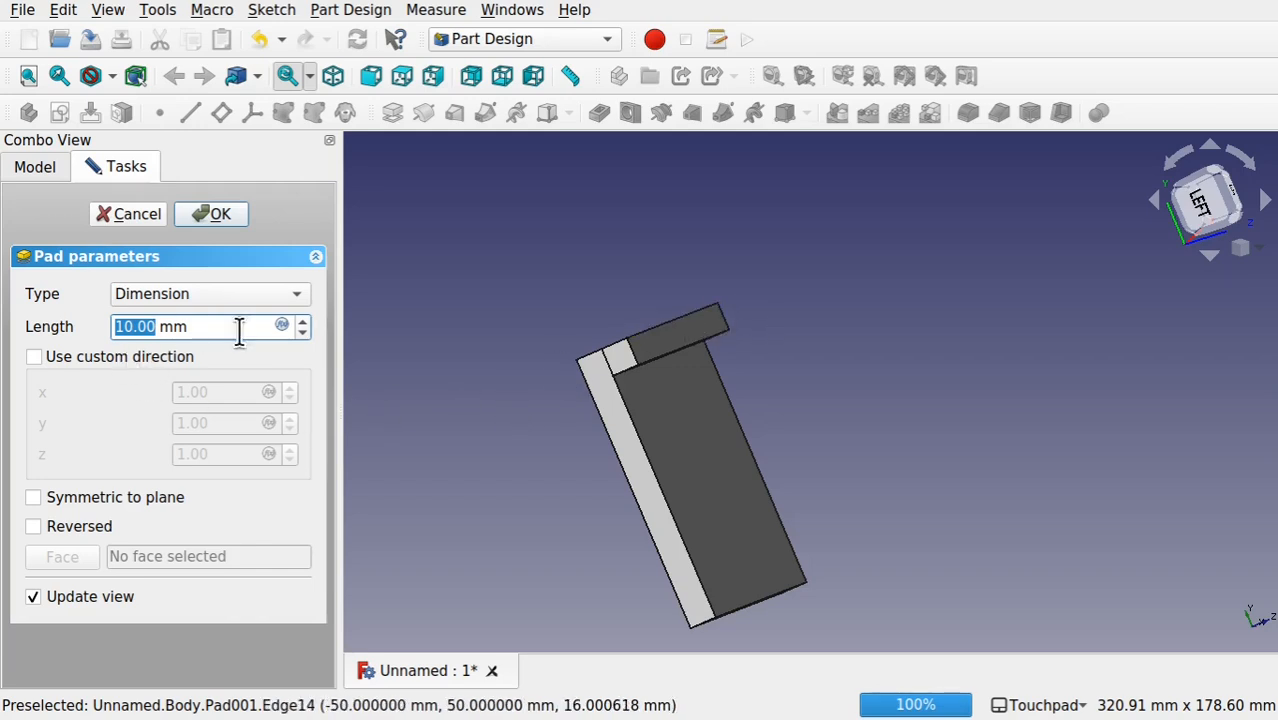
click(283, 326)
click(282, 325)
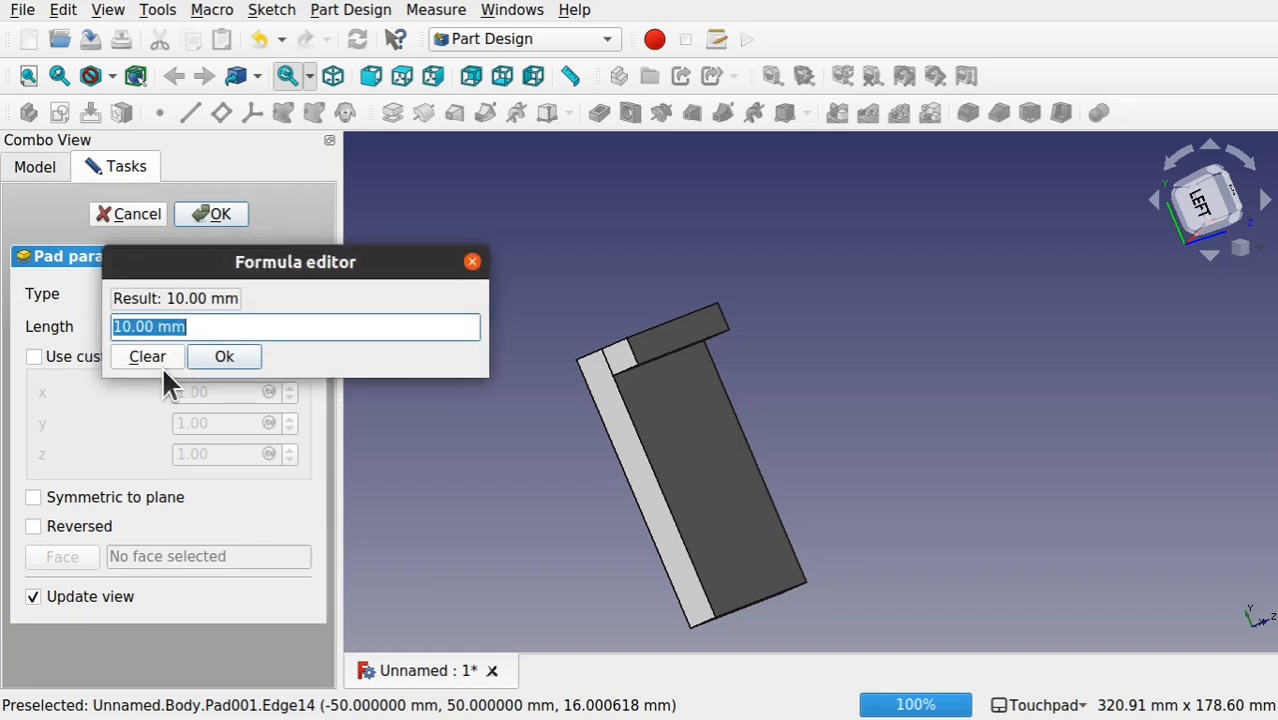
click(472, 262)
click(219, 214)
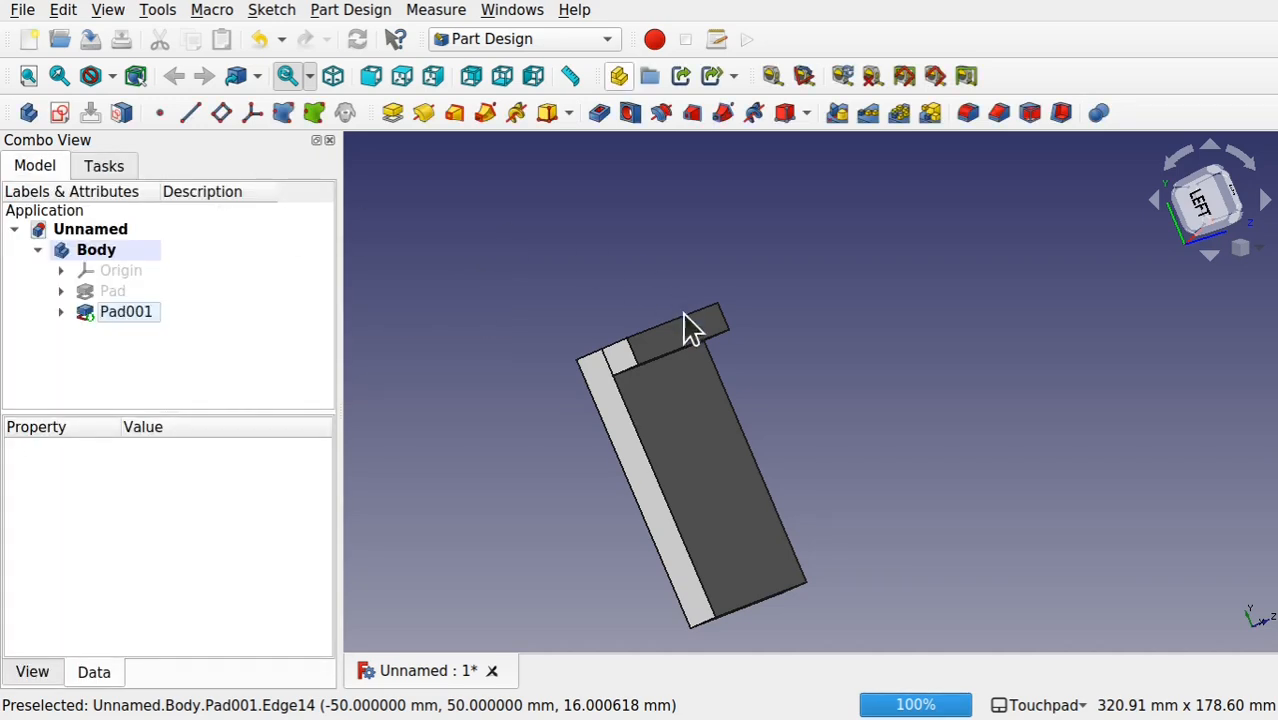
Step: In the base pad's sketch, move the 100 mm dimension farther above the square and name its constraint SideLength
alt+drag(664, 391, 633, 322)
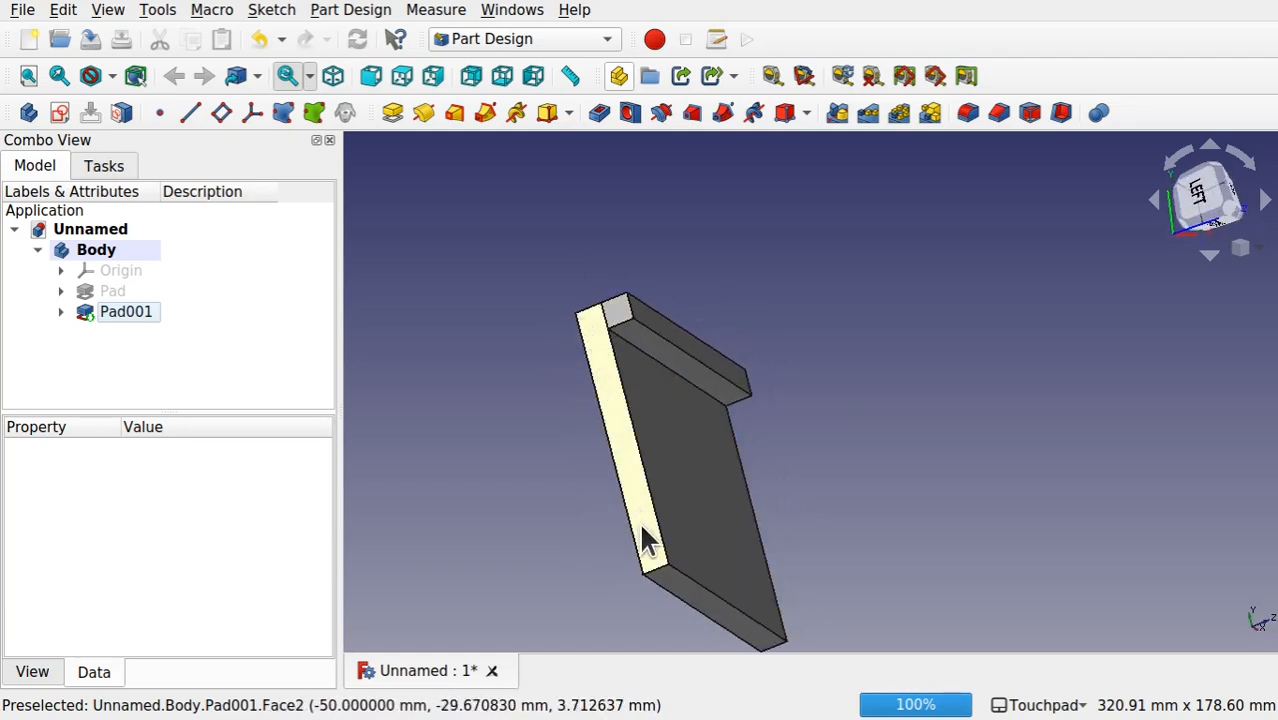
click(61, 289)
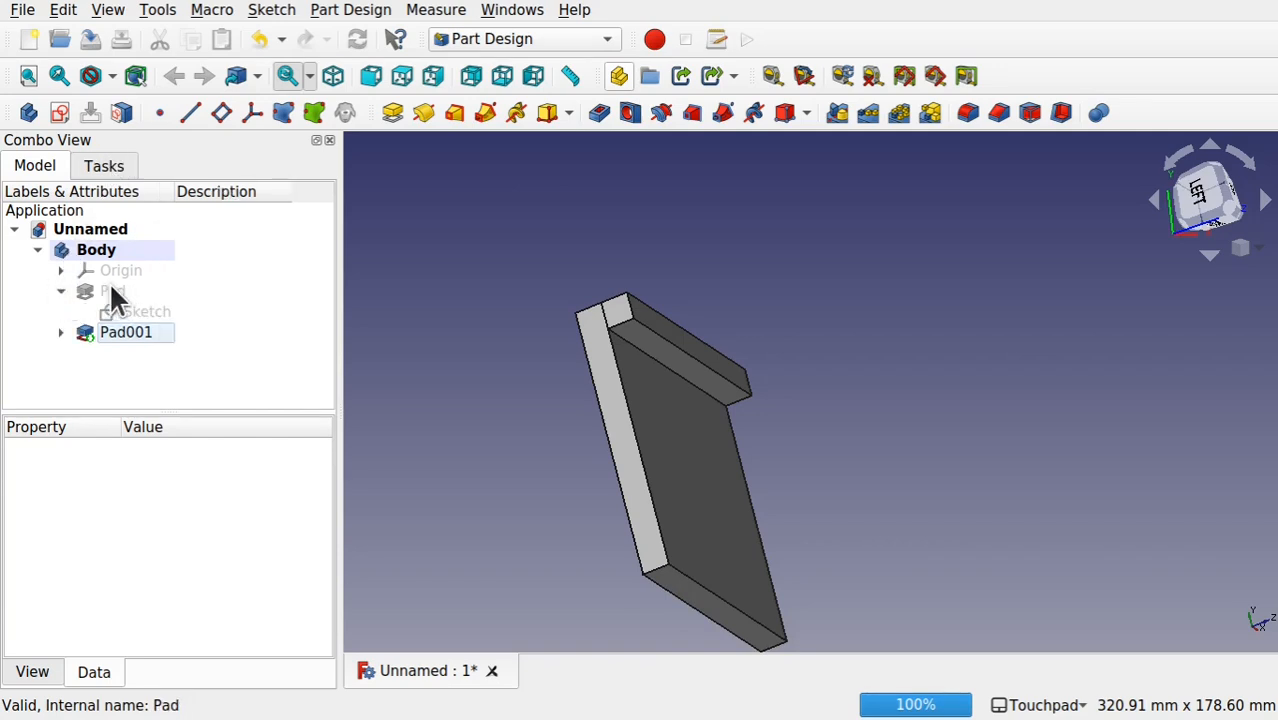
double_click(150, 311)
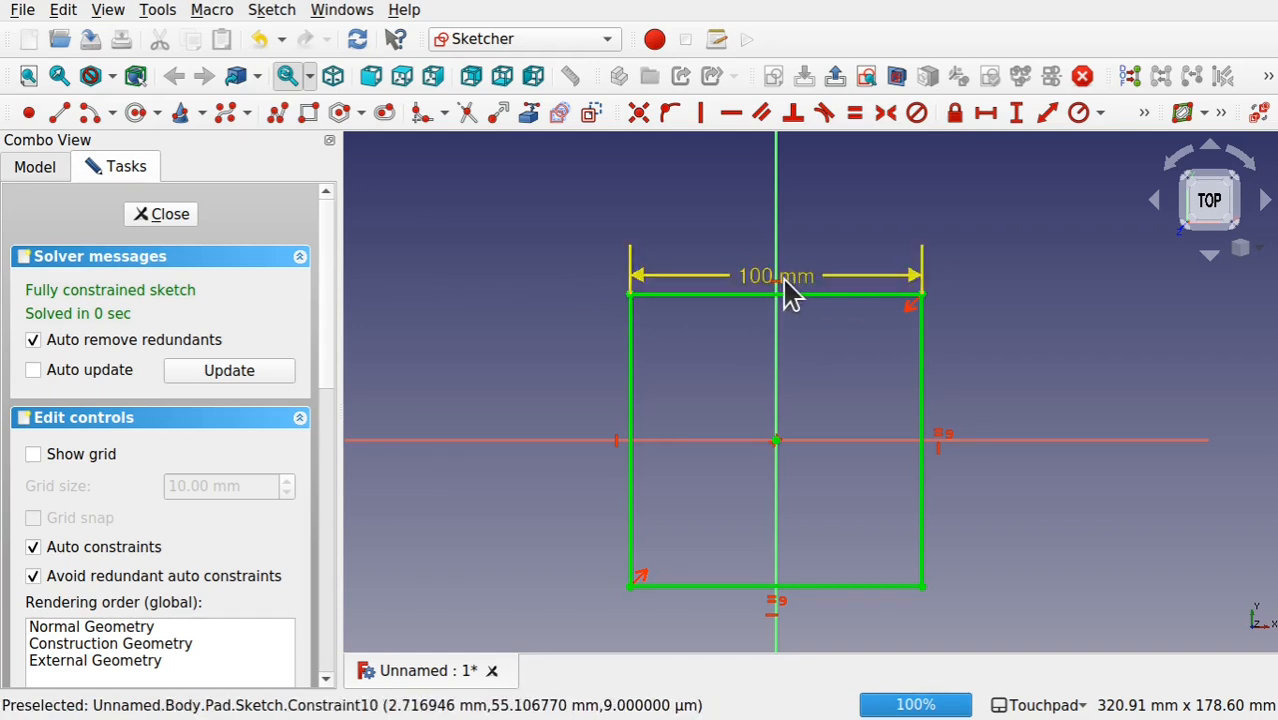
drag(785, 290, 765, 245)
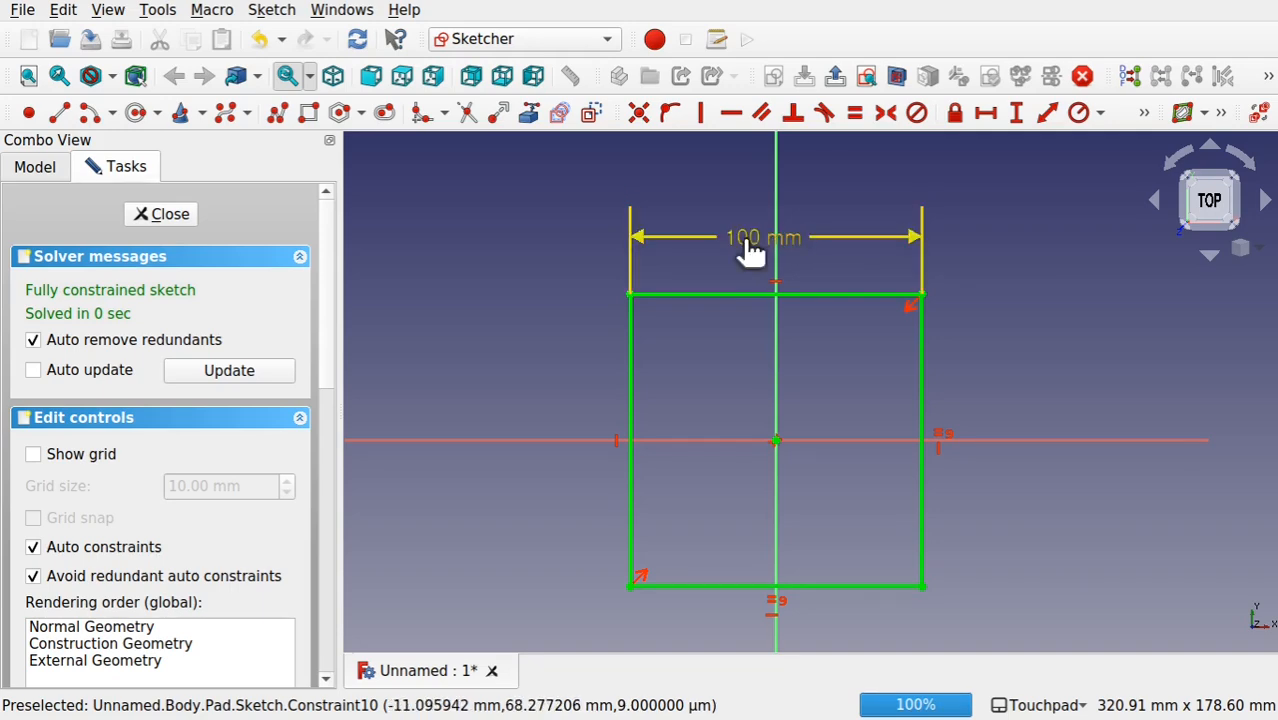
double_click(753, 250)
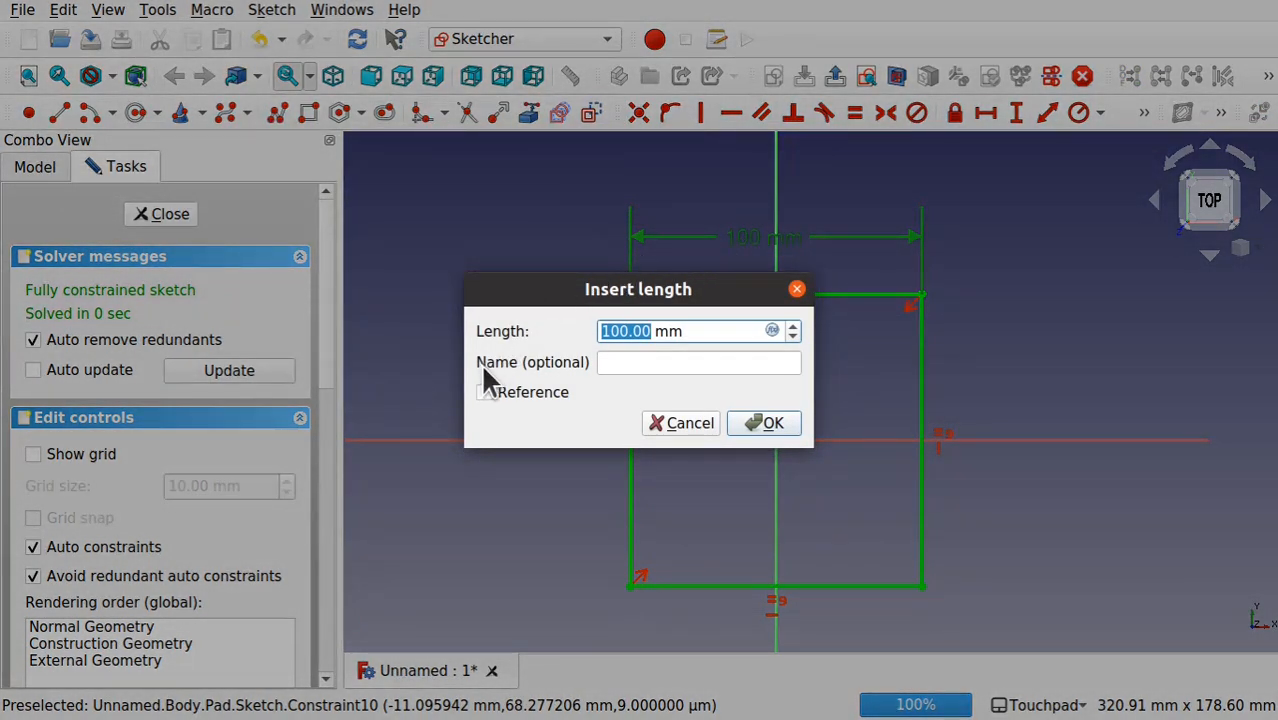
click(688, 362)
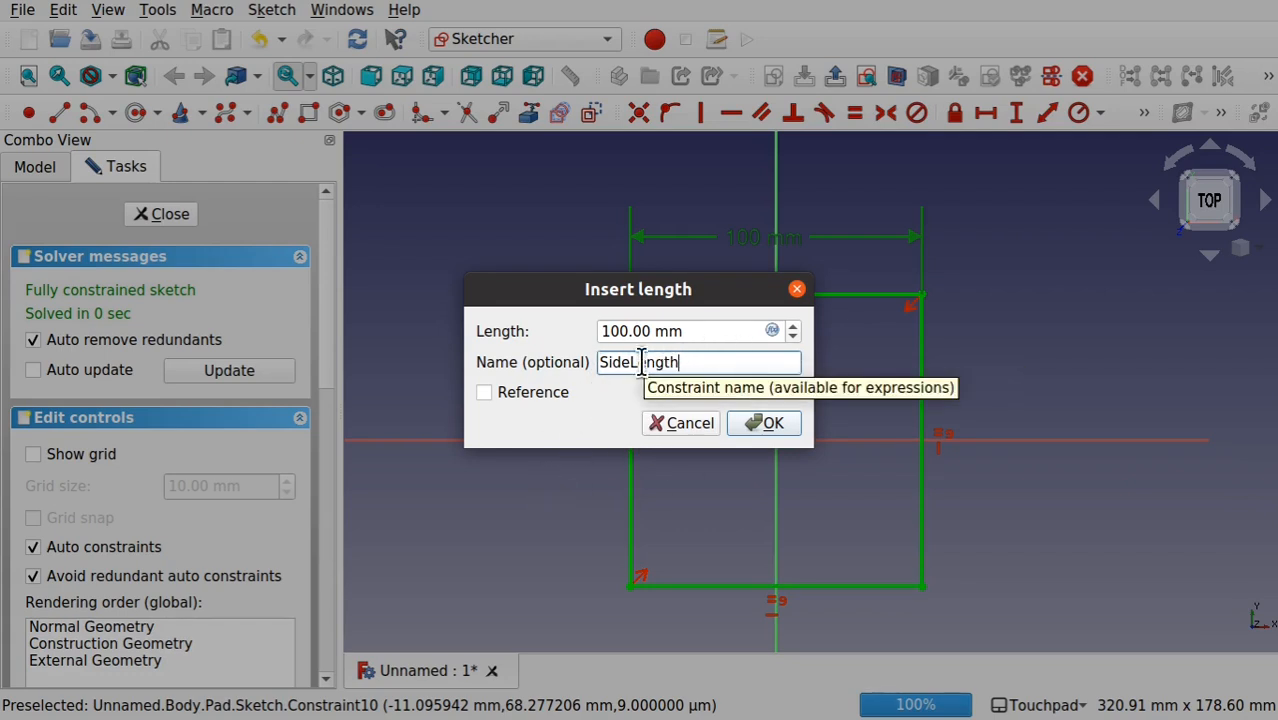
click(775, 430)
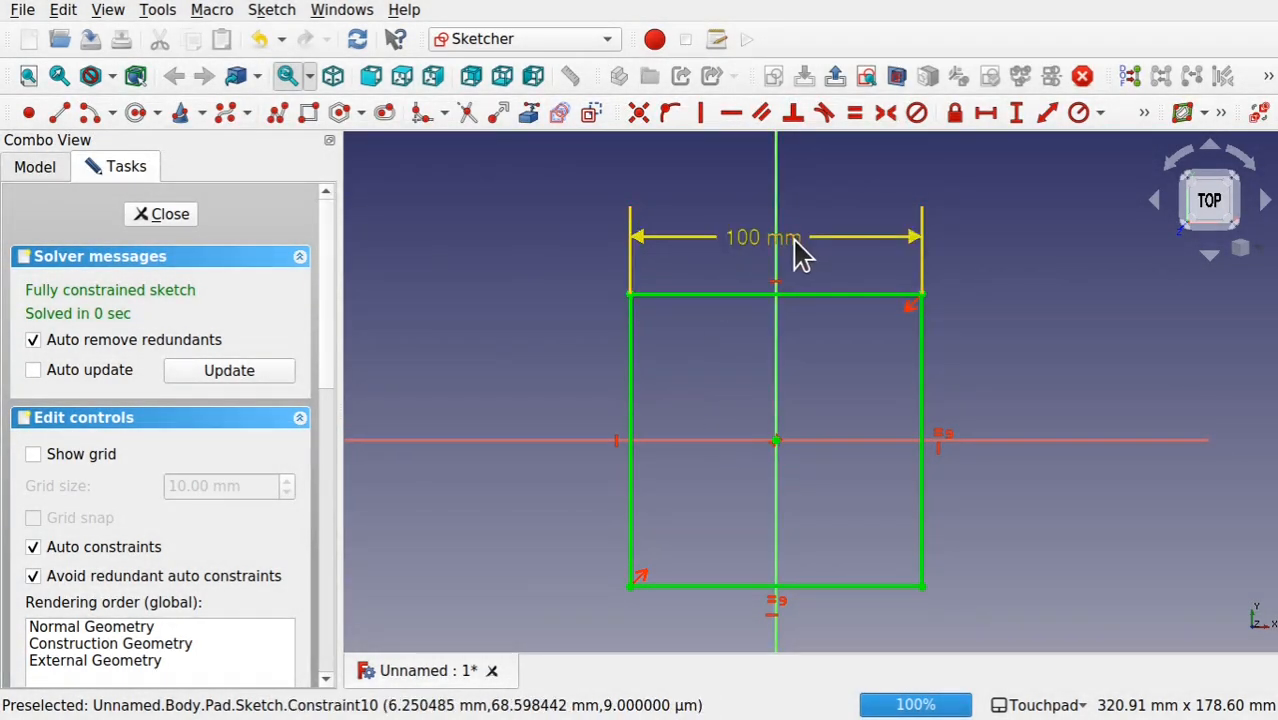
click(187, 214)
Step: Edit the wall pad and enter Sketch.Constraints.SideLength as its length expression
click(111, 333)
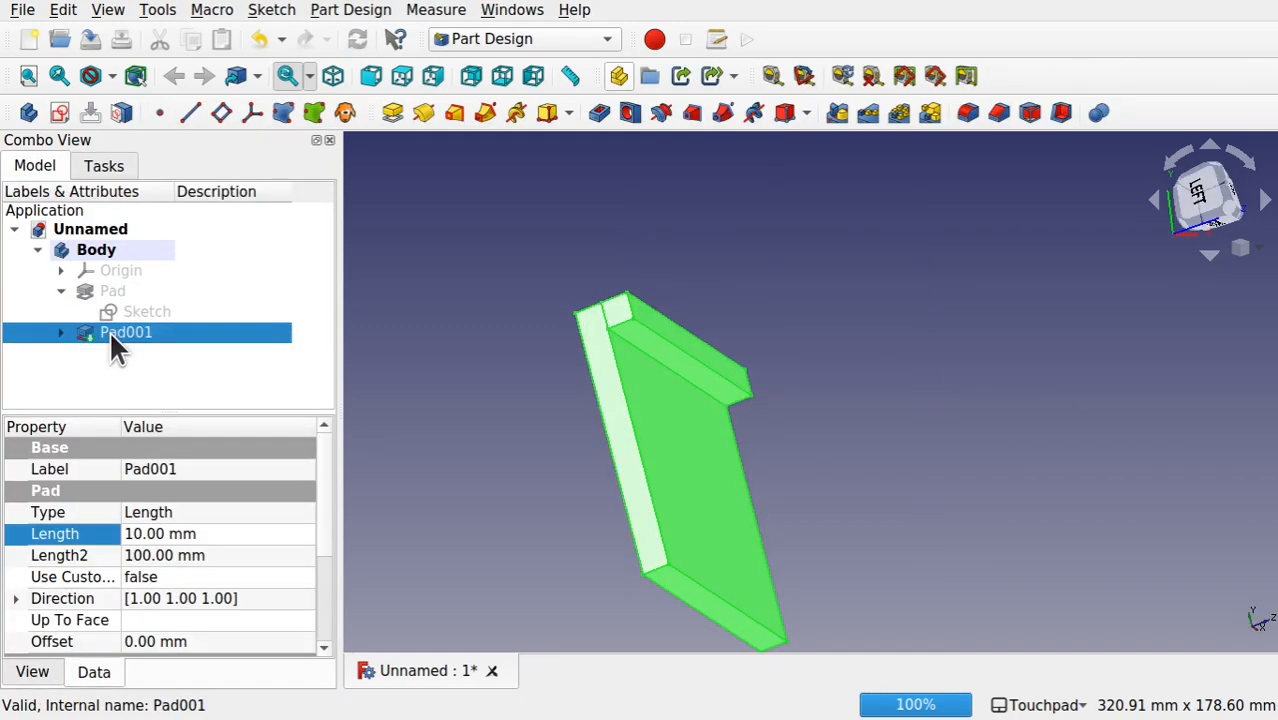
double_click(112, 335)
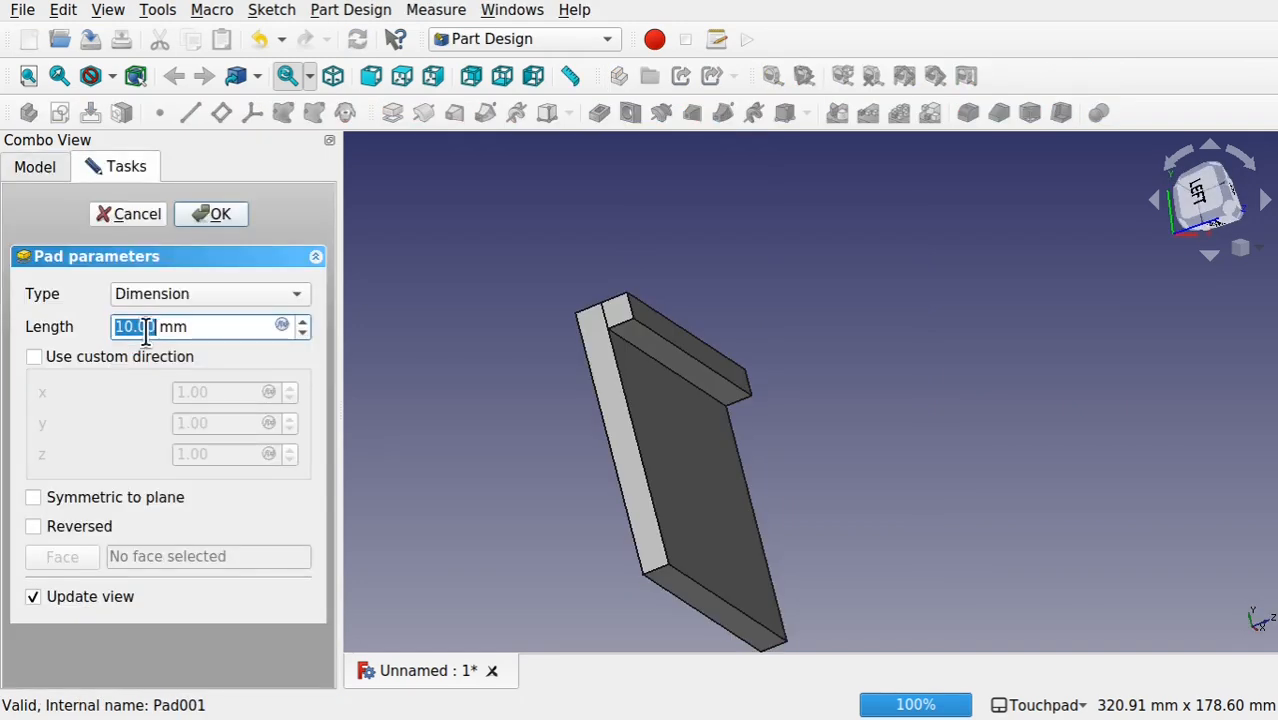
click(225, 327)
click(281, 325)
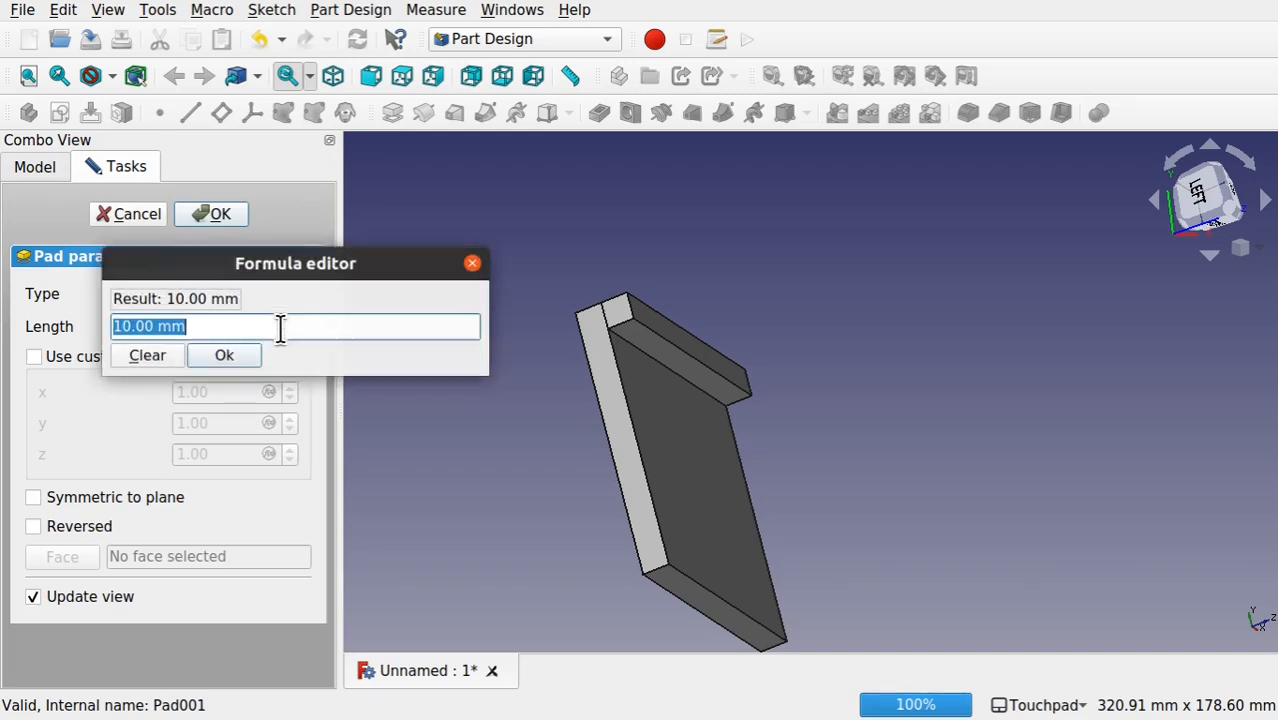
text(ske)
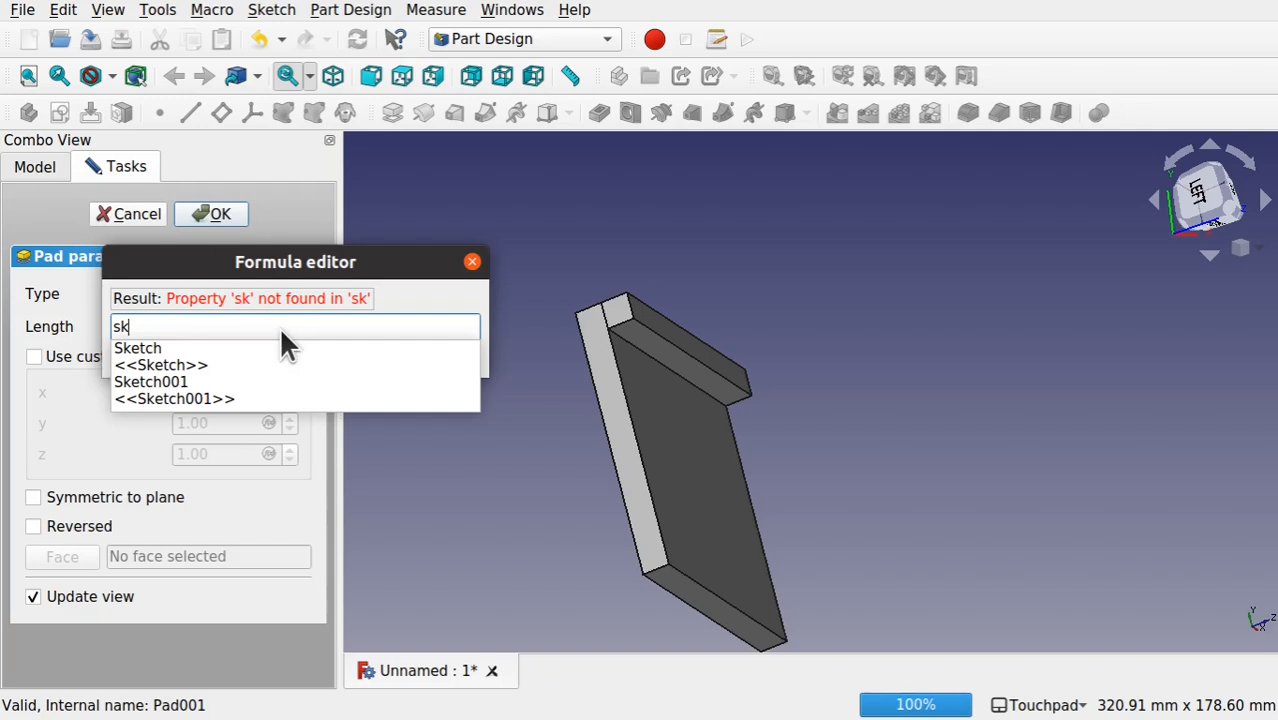
click(154, 345)
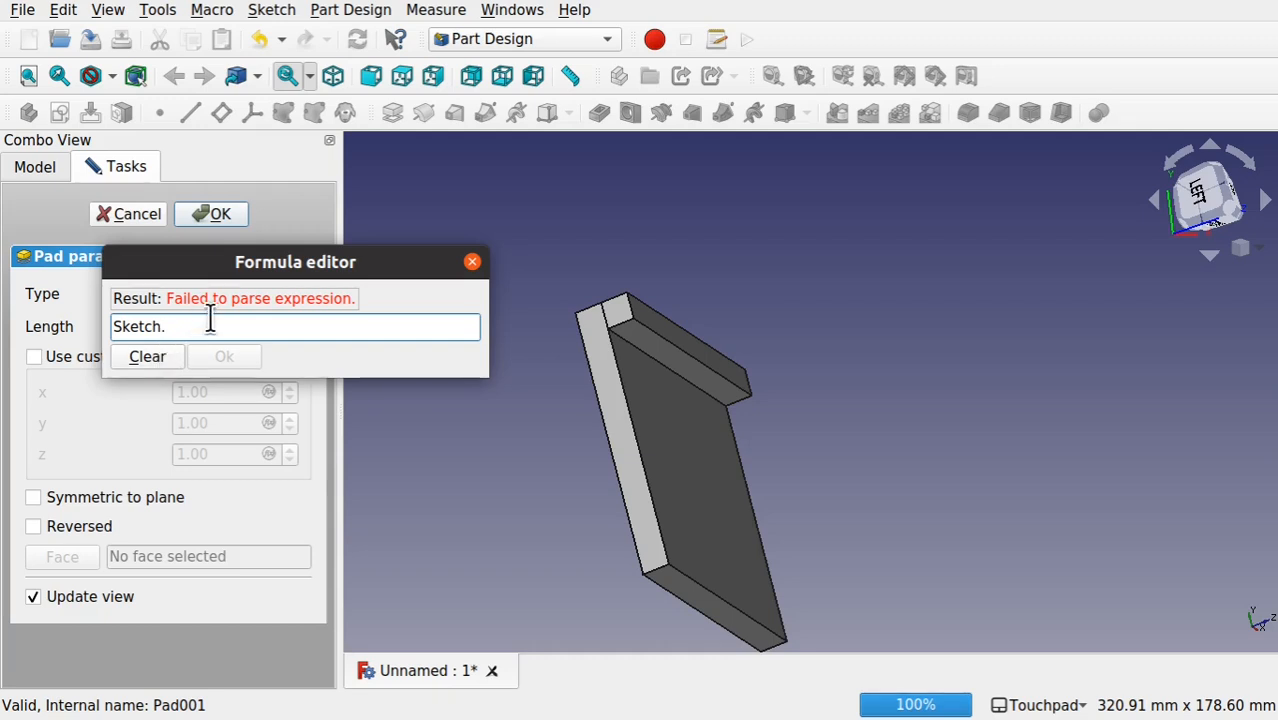
text(Constraints)
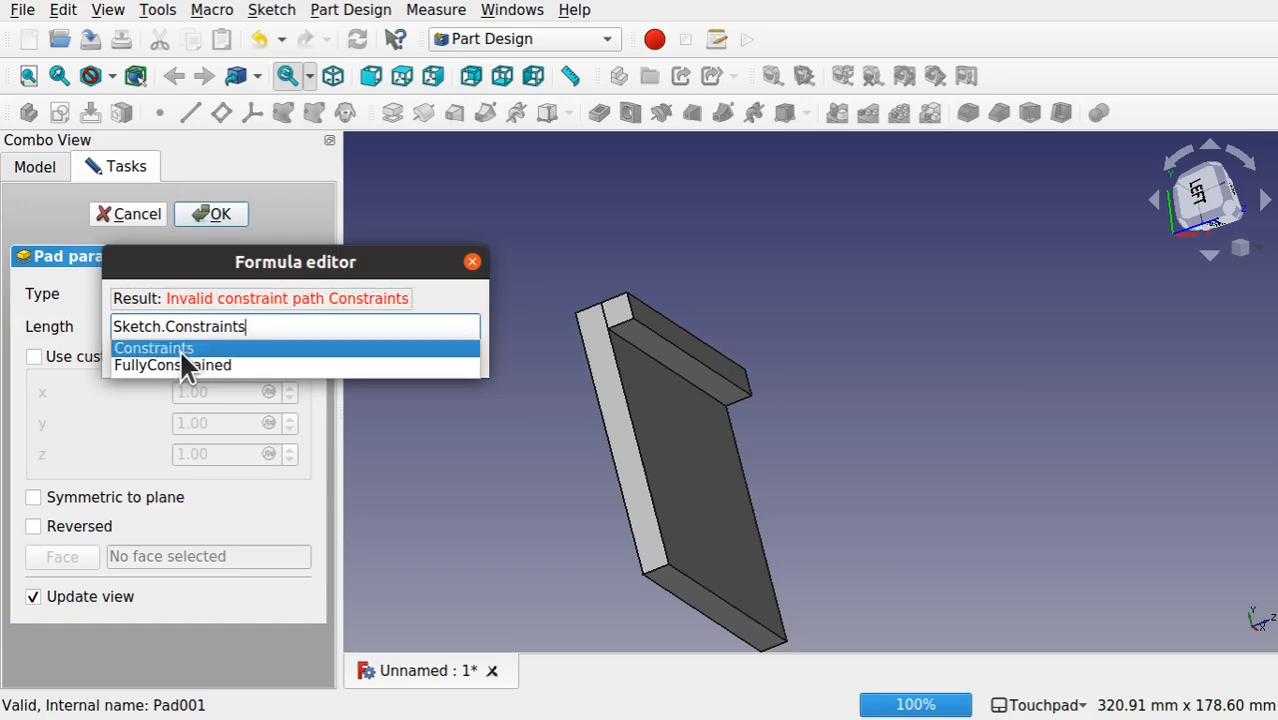
click(181, 354)
text(.)
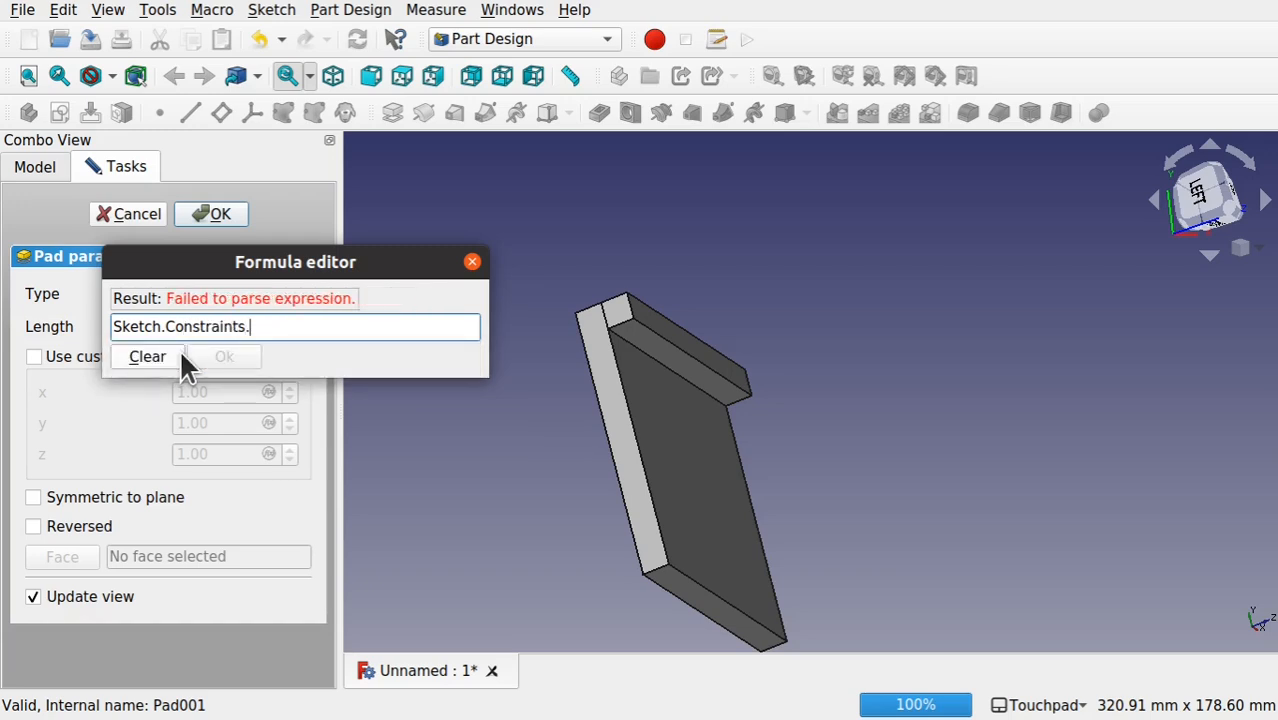
text(Side)
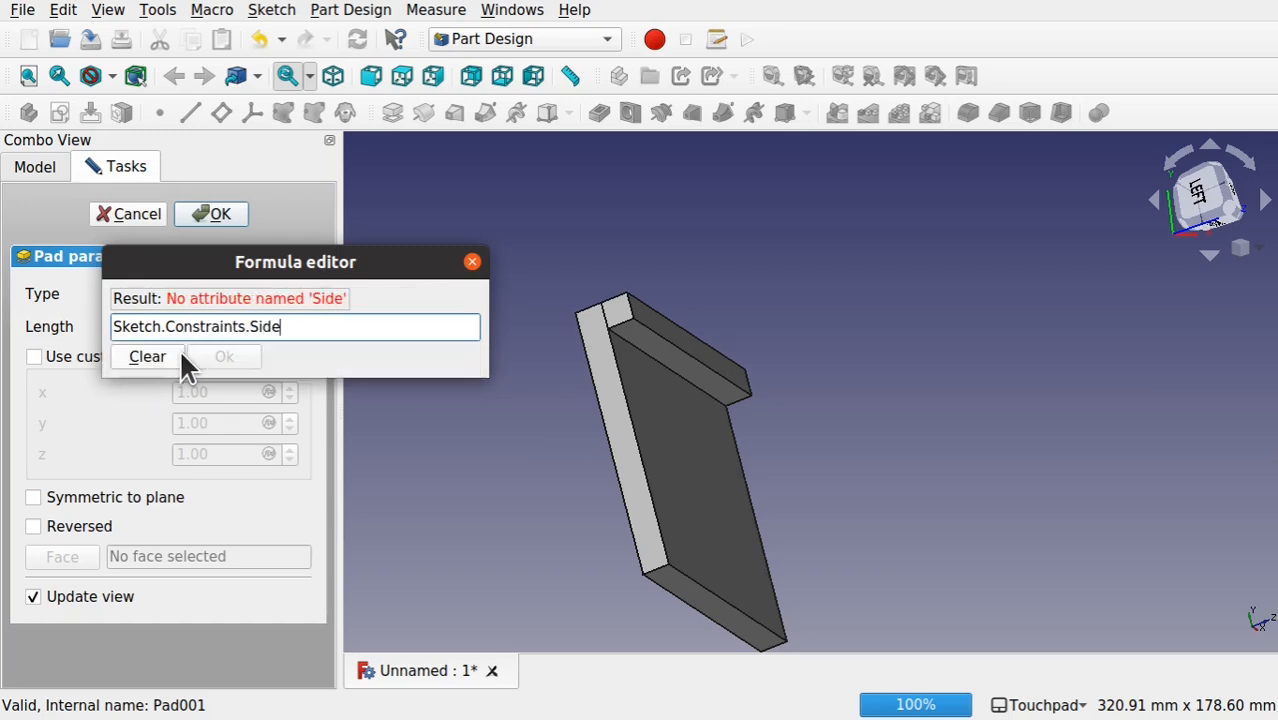
text(Length)
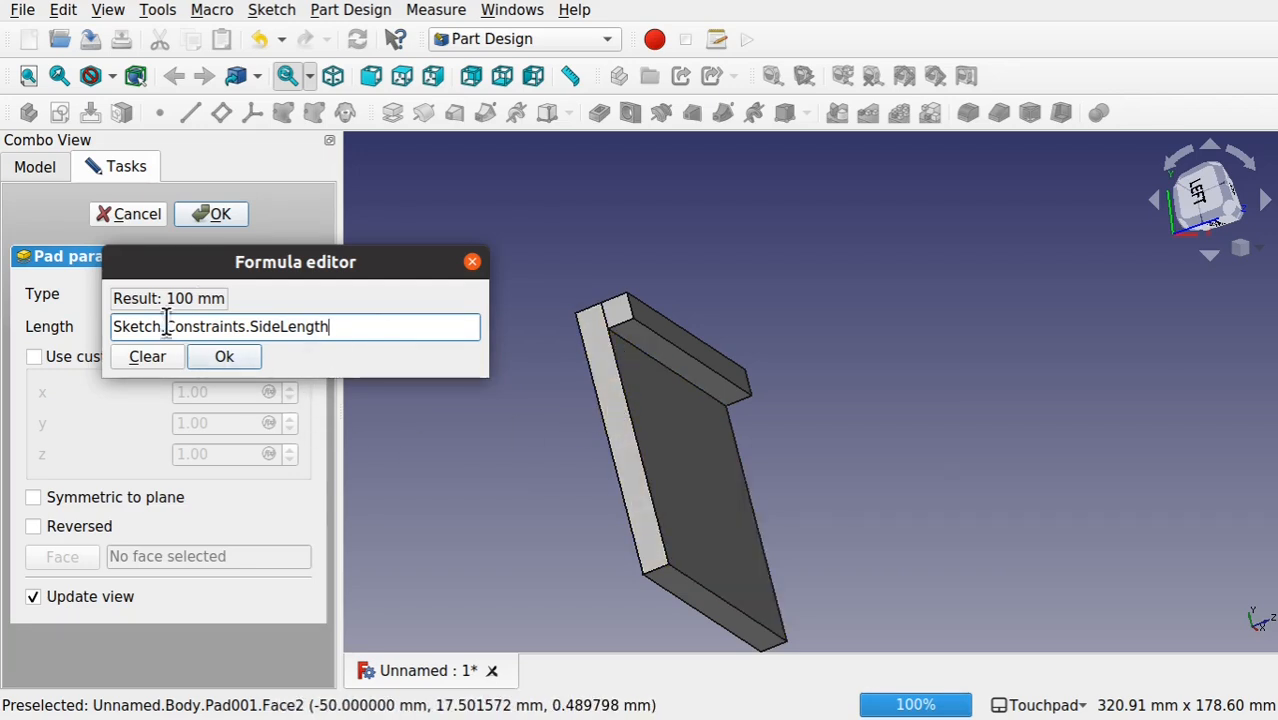
Step: Complete the wall pad's length expression as Sketch.Constraints.SideLength-Pad.Length and accept the pad
text(-)
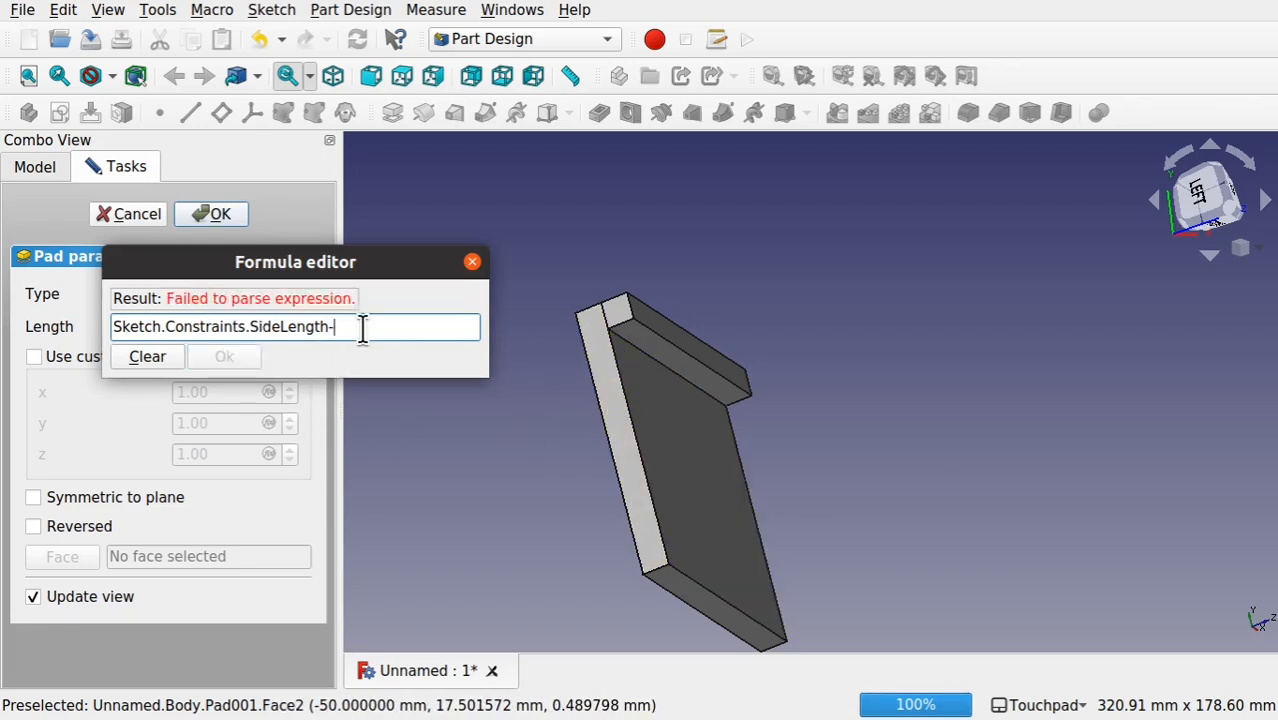
text(P)
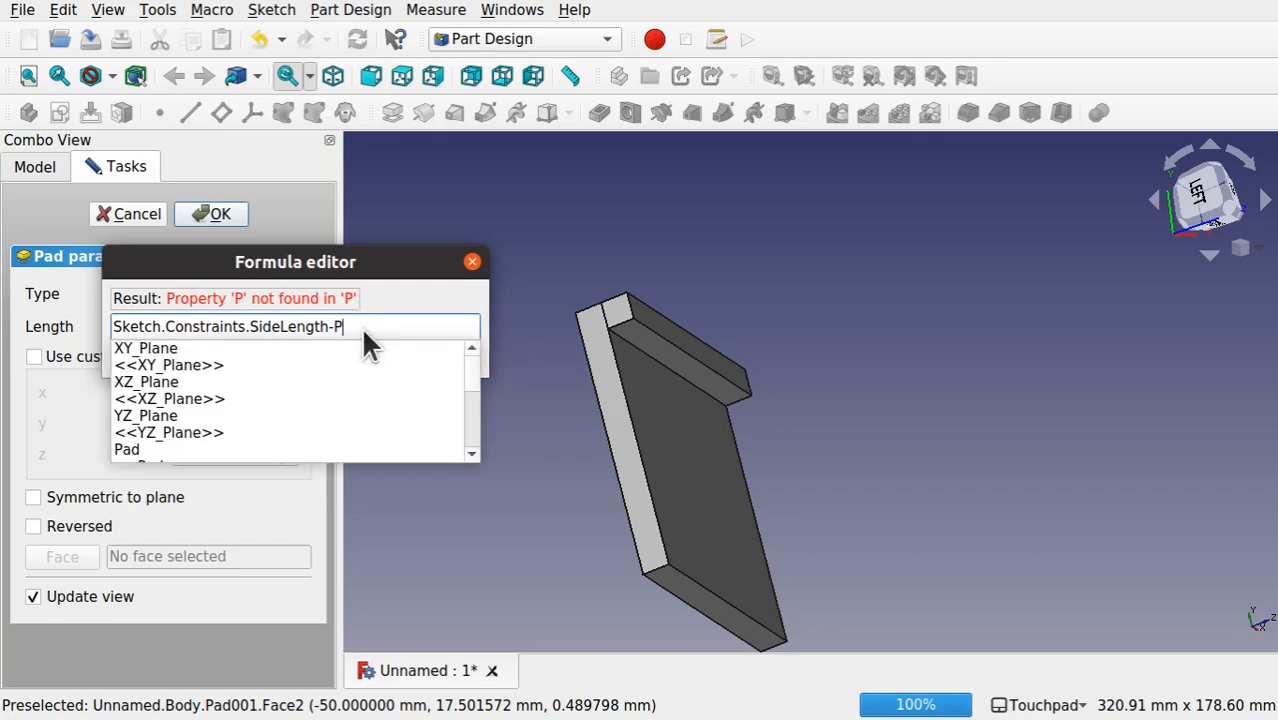
text(ad.)
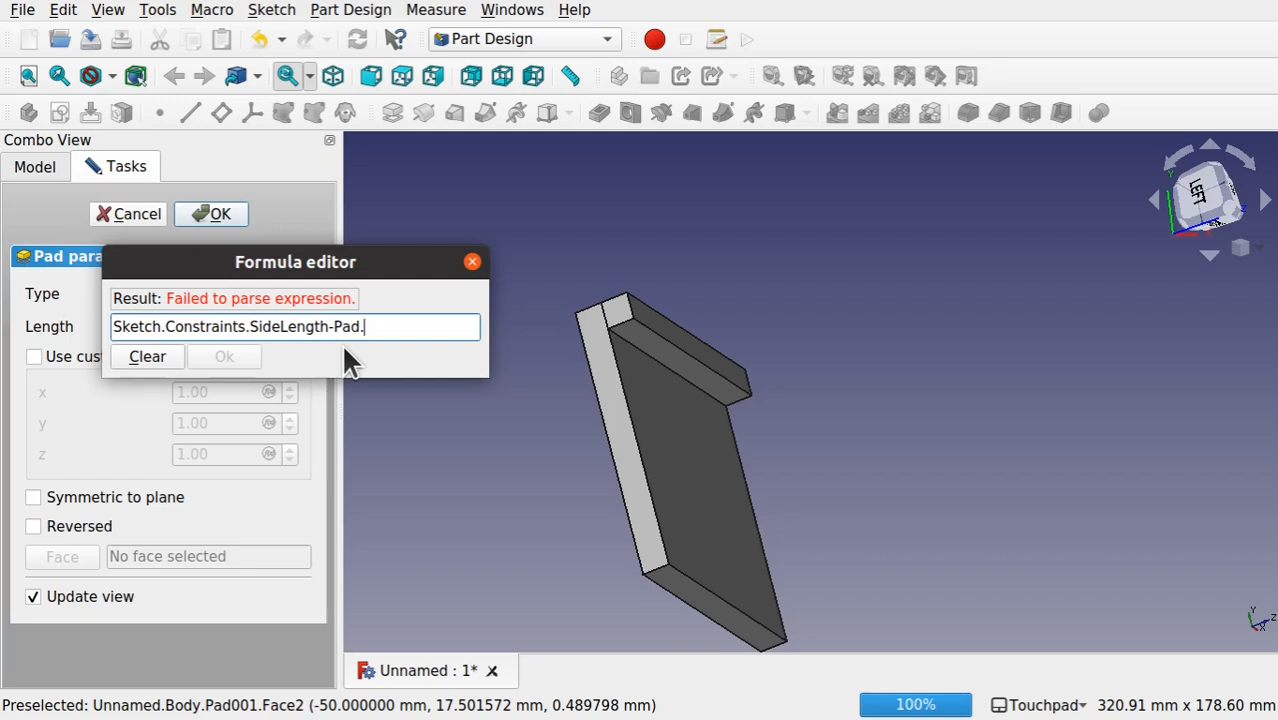
text(L)
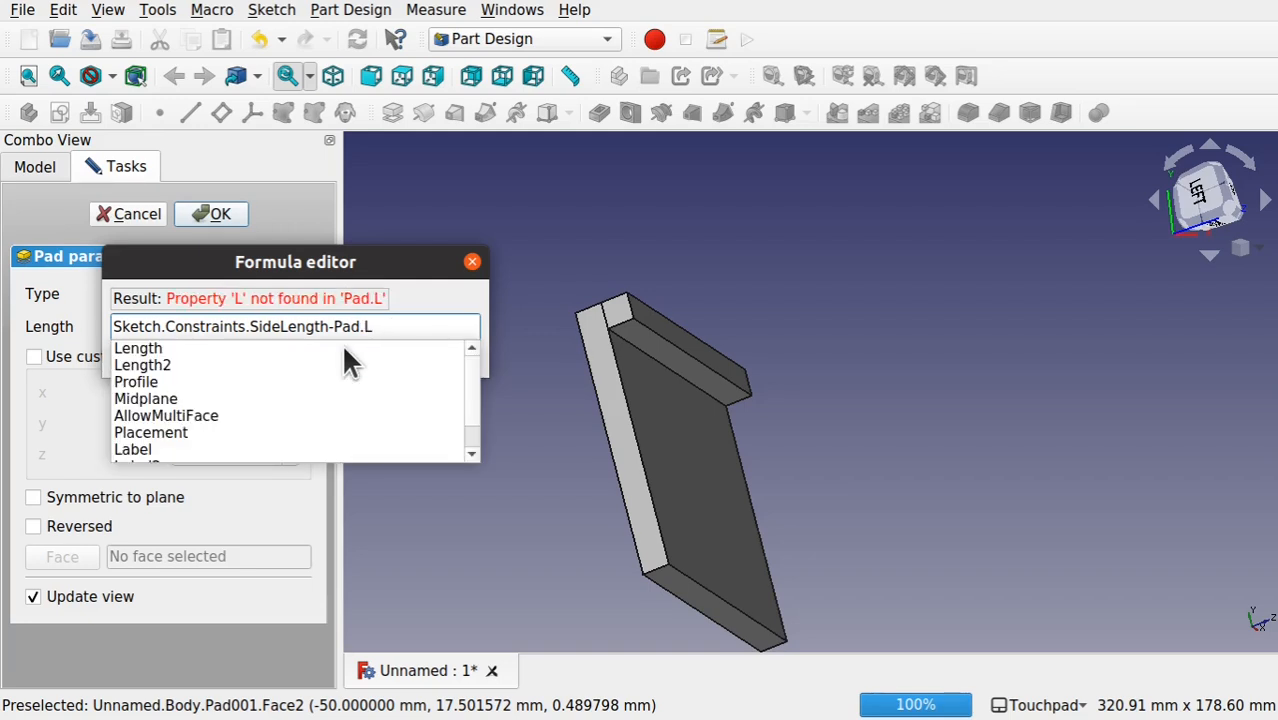
click(342, 347)
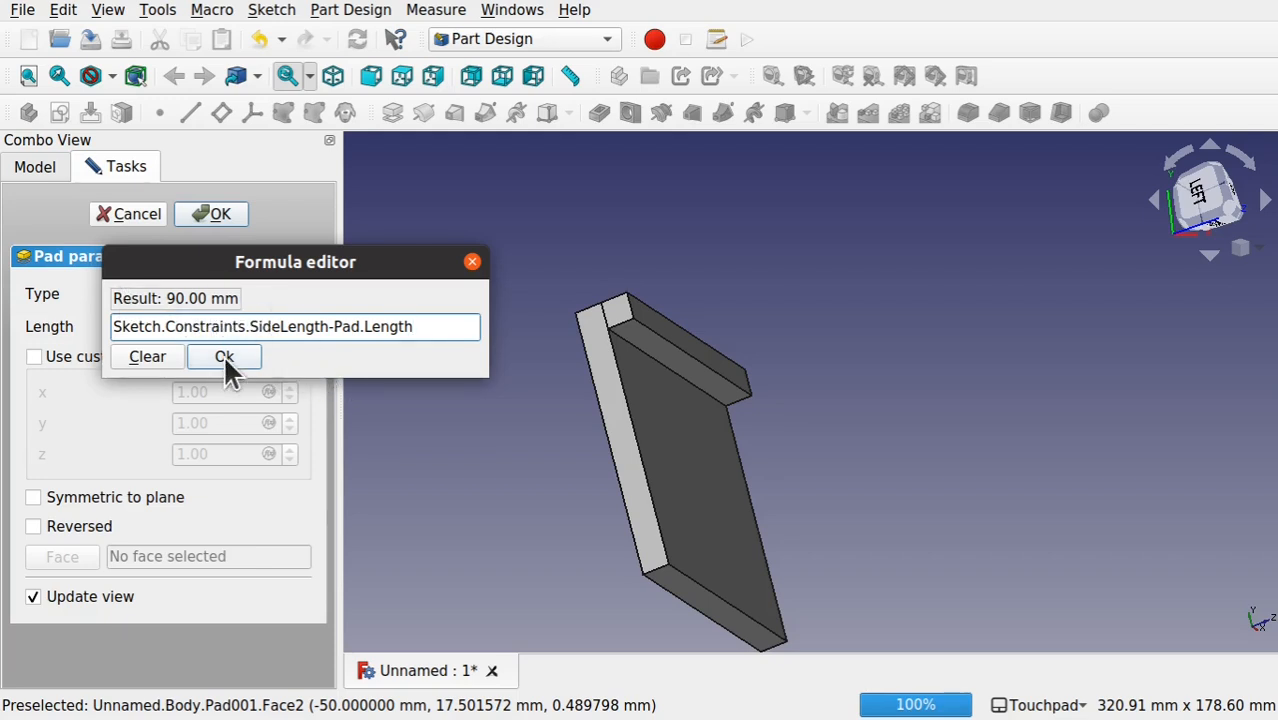
click(223, 356)
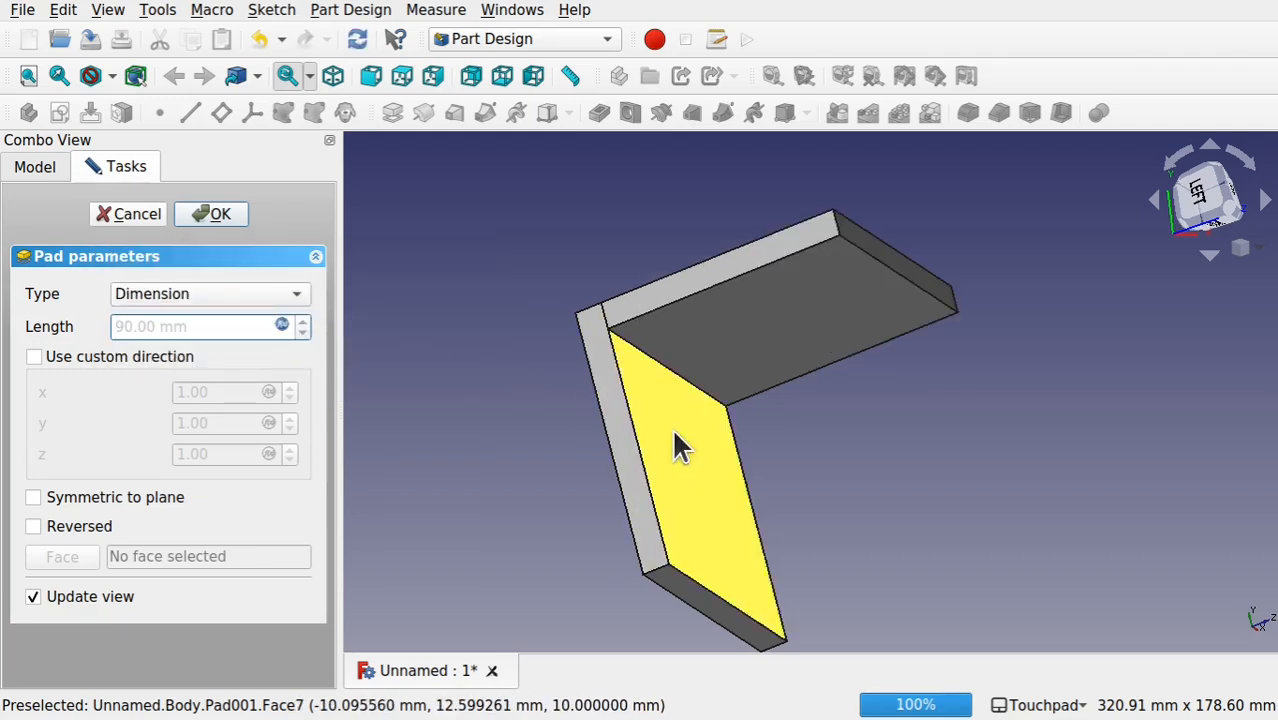
scroll(673, 432, down, 2)
shift+drag(678, 430, 777, 456)
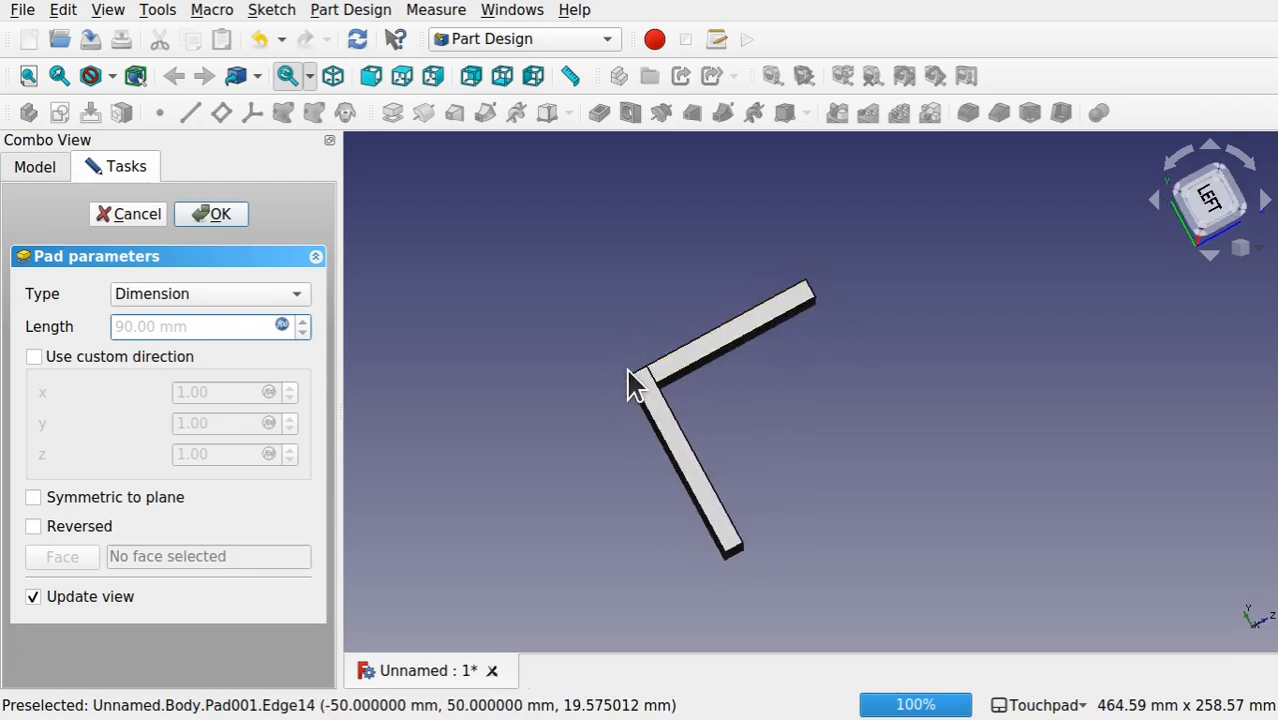
mouse_move(787, 308)
shift+mouse_down()
mouse_move(767, 322)
mouse_move(785, 310)
shift+mouse_up()
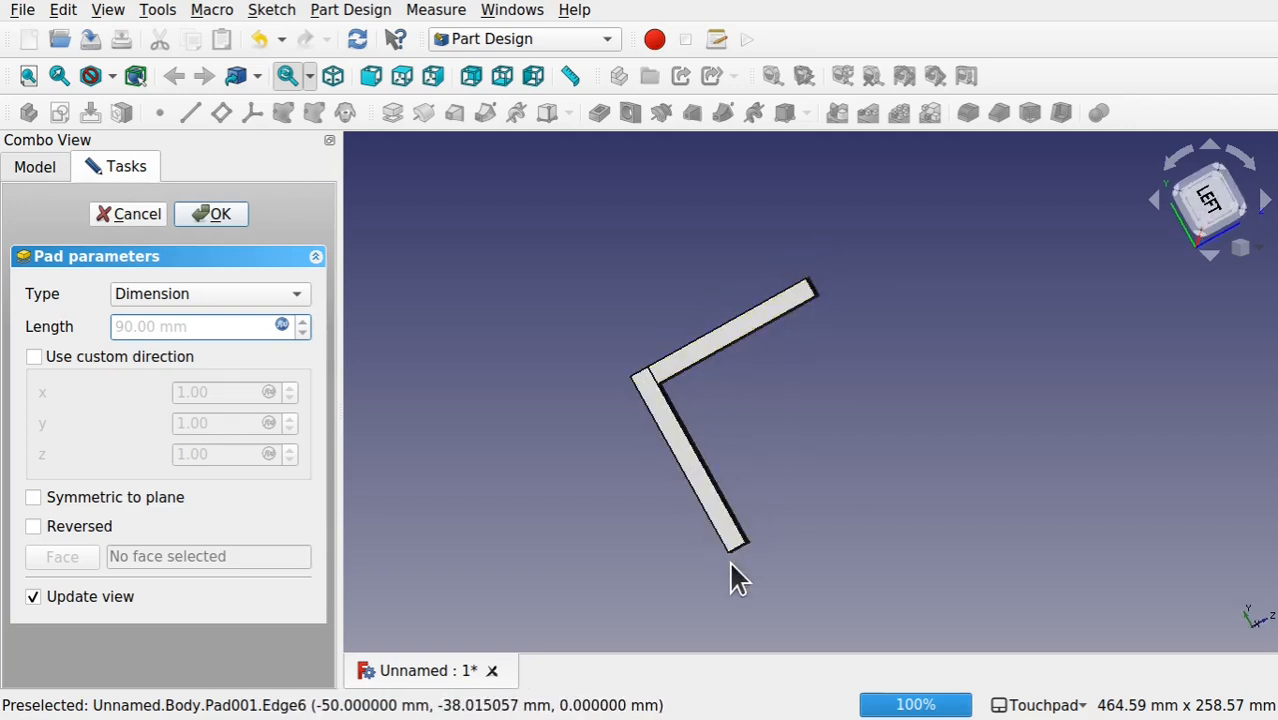
click(215, 216)
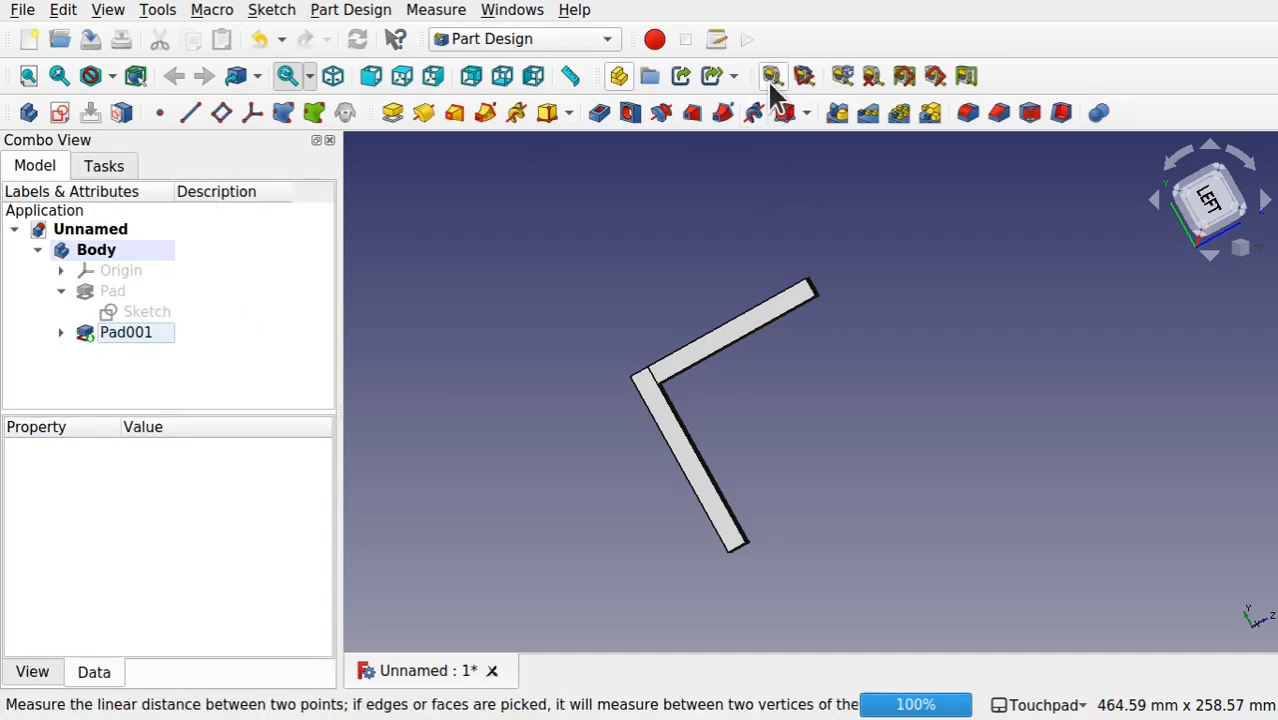
Step: Measure the bracket's overall height along the upright wall's outer edge and clear the measurement
click(770, 77)
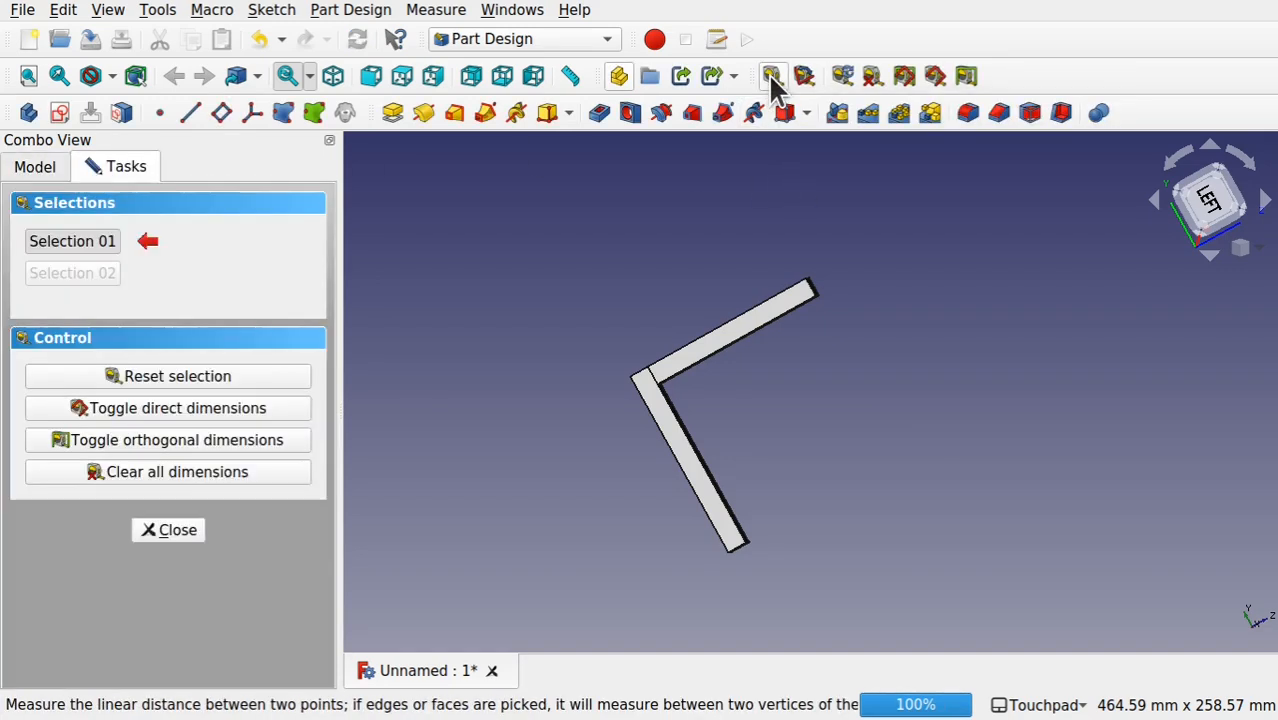
click(638, 388)
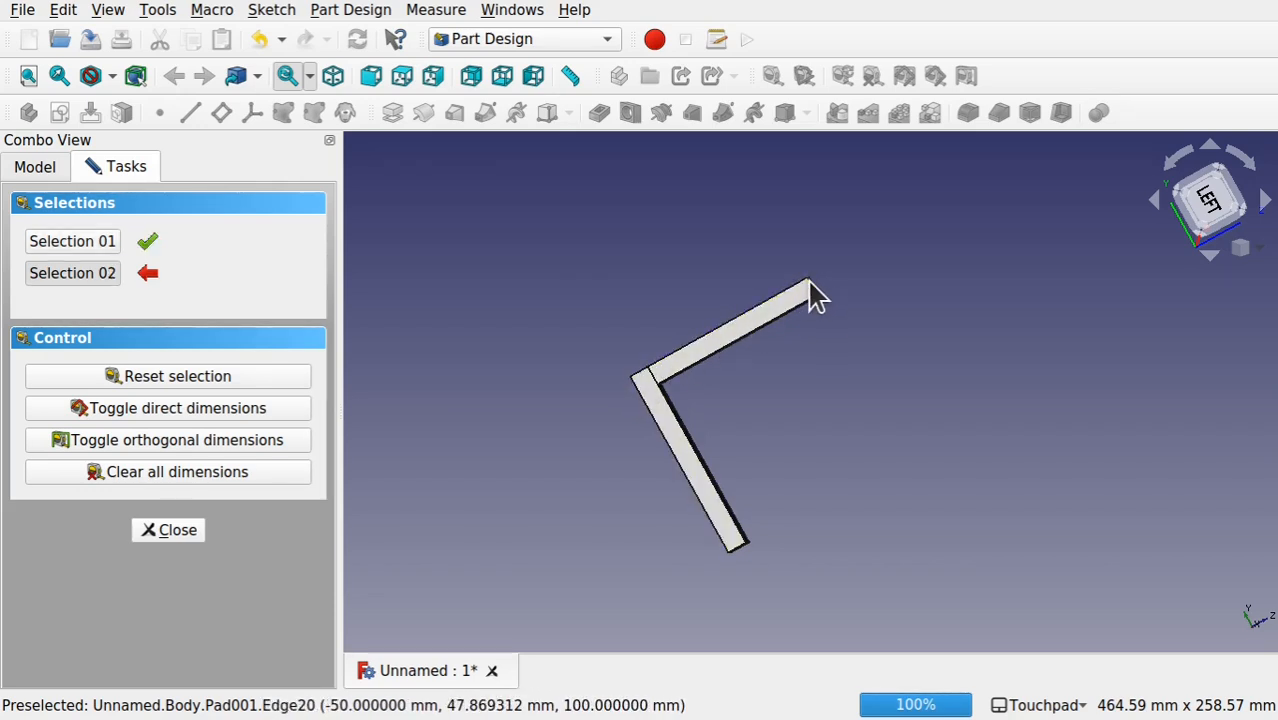
click(808, 281)
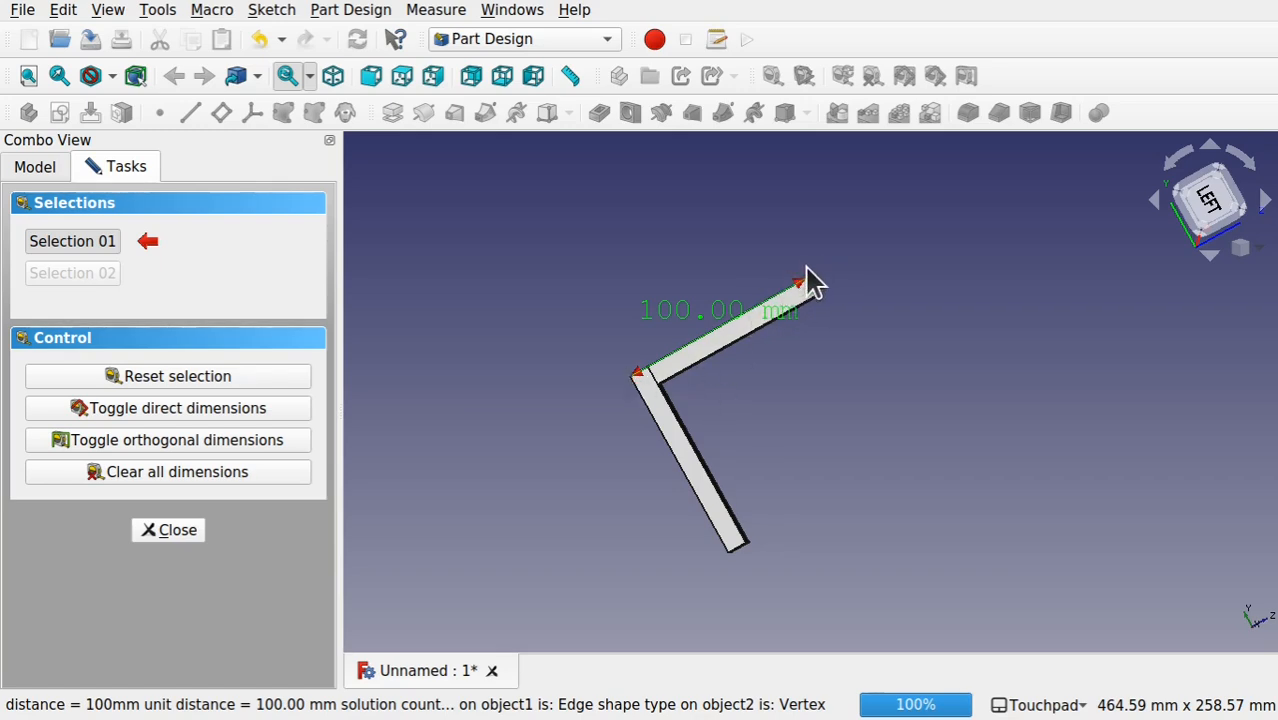
click(227, 472)
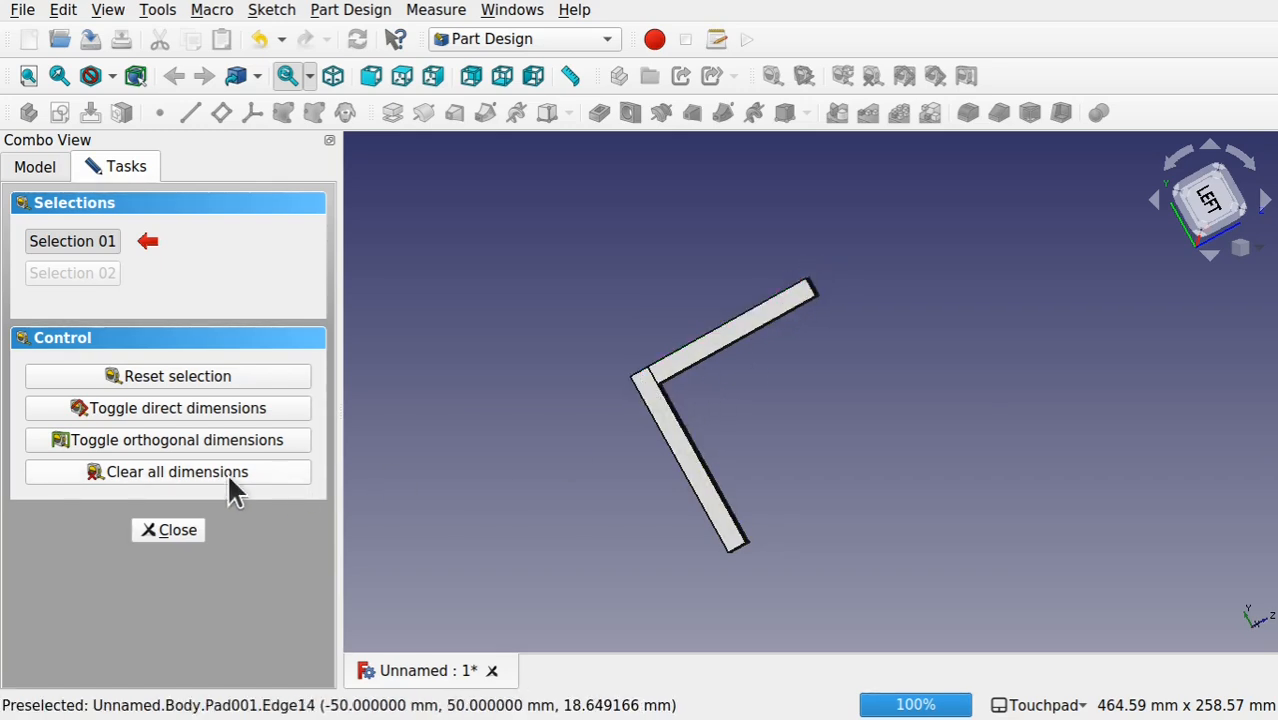
Step: Measure the base plate's side length along its outer edge, clear the dimension and finish measuring
click(632, 380)
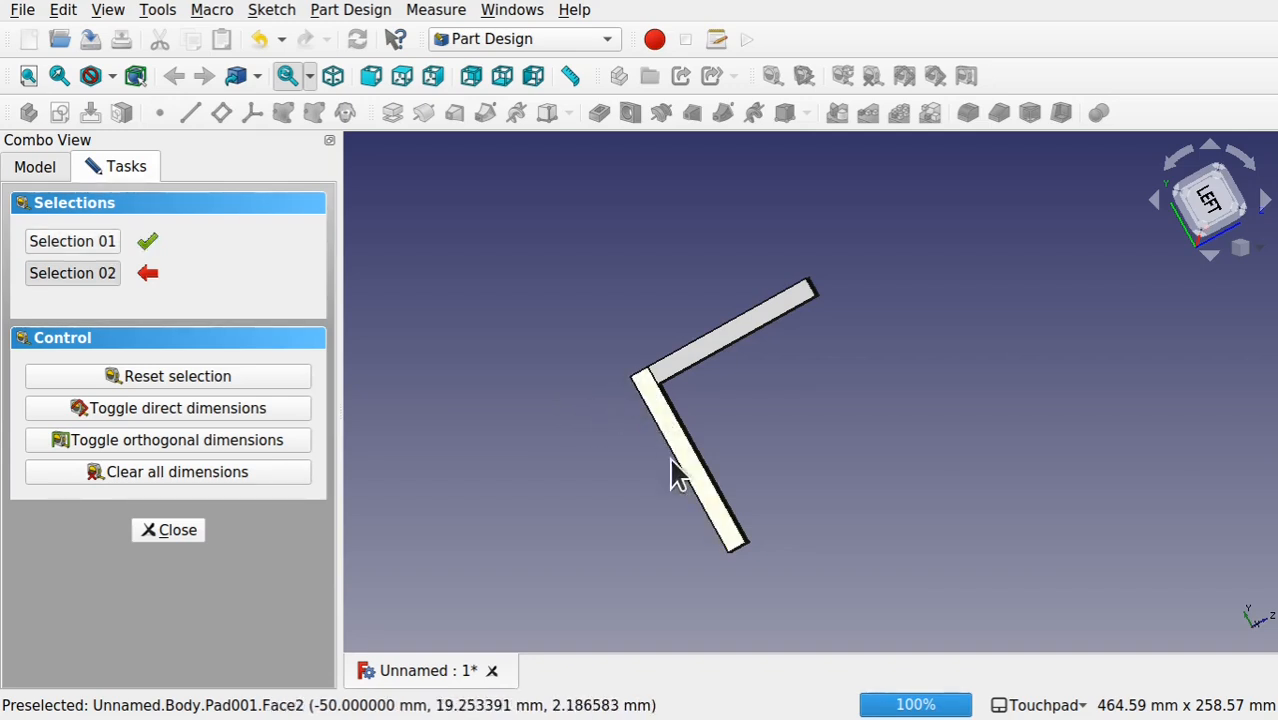
click(726, 555)
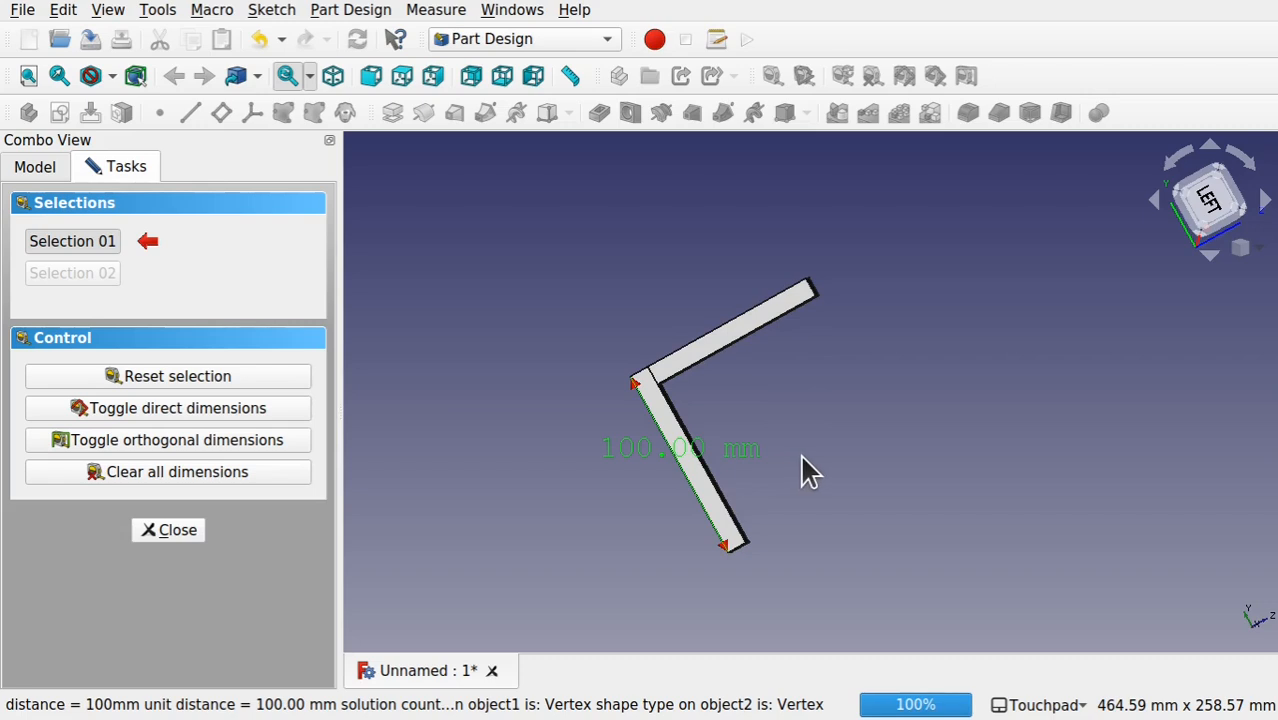
mouse_move(700, 480)
alt+mouse_down()
mouse_move(802, 428)
mouse_move(709, 480)
alt+mouse_up()
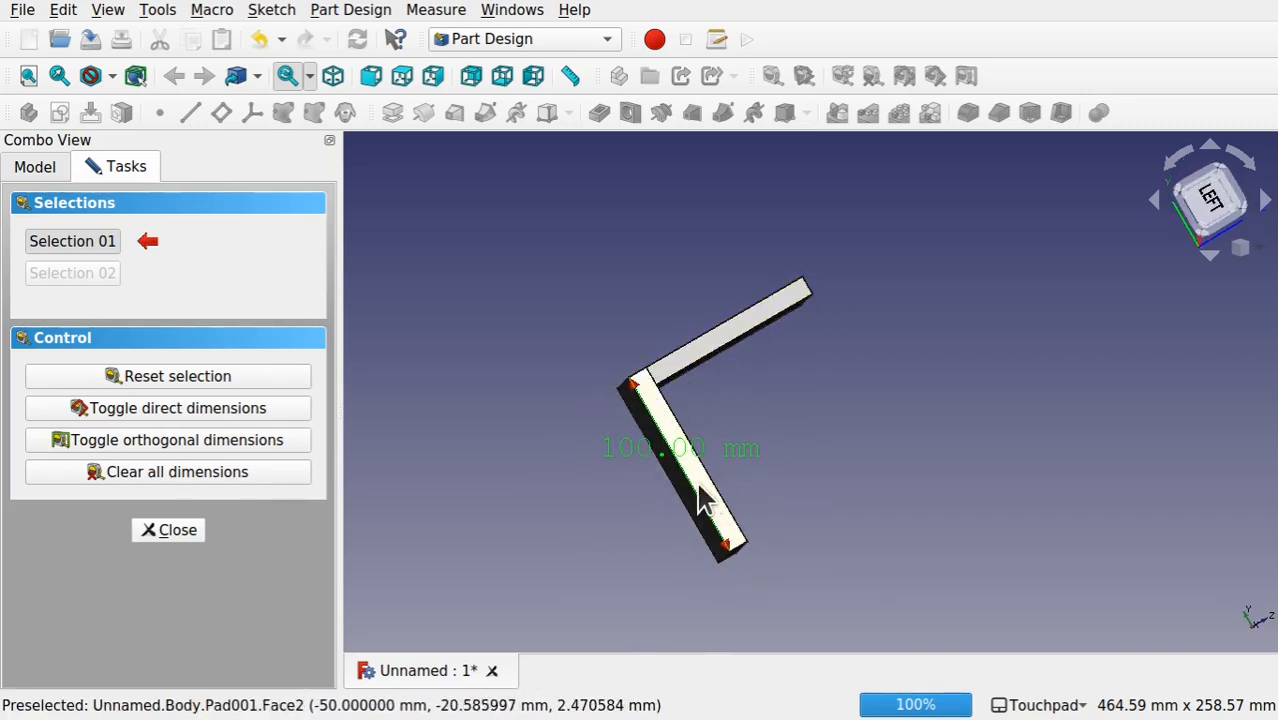
click(176, 470)
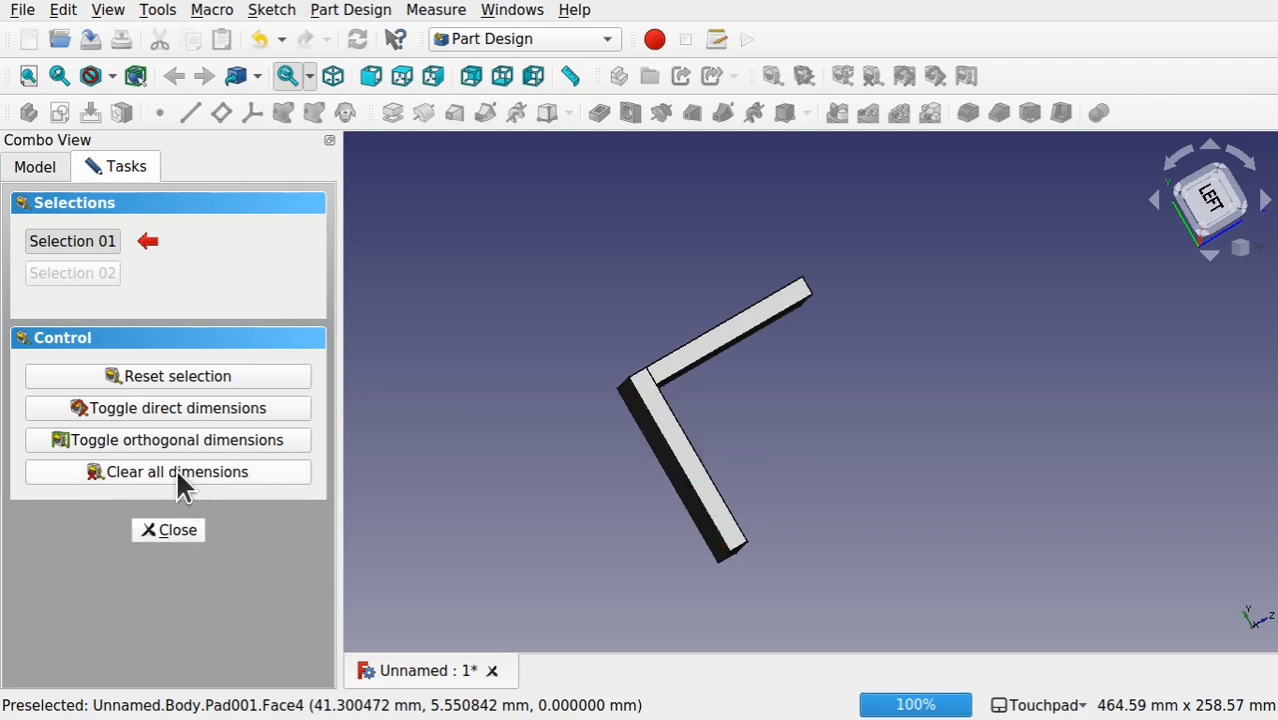
click(172, 532)
Step: Set the base pad's length to 5 mm and show the wall pad Pad001 again
alt+drag(853, 363, 665, 366)
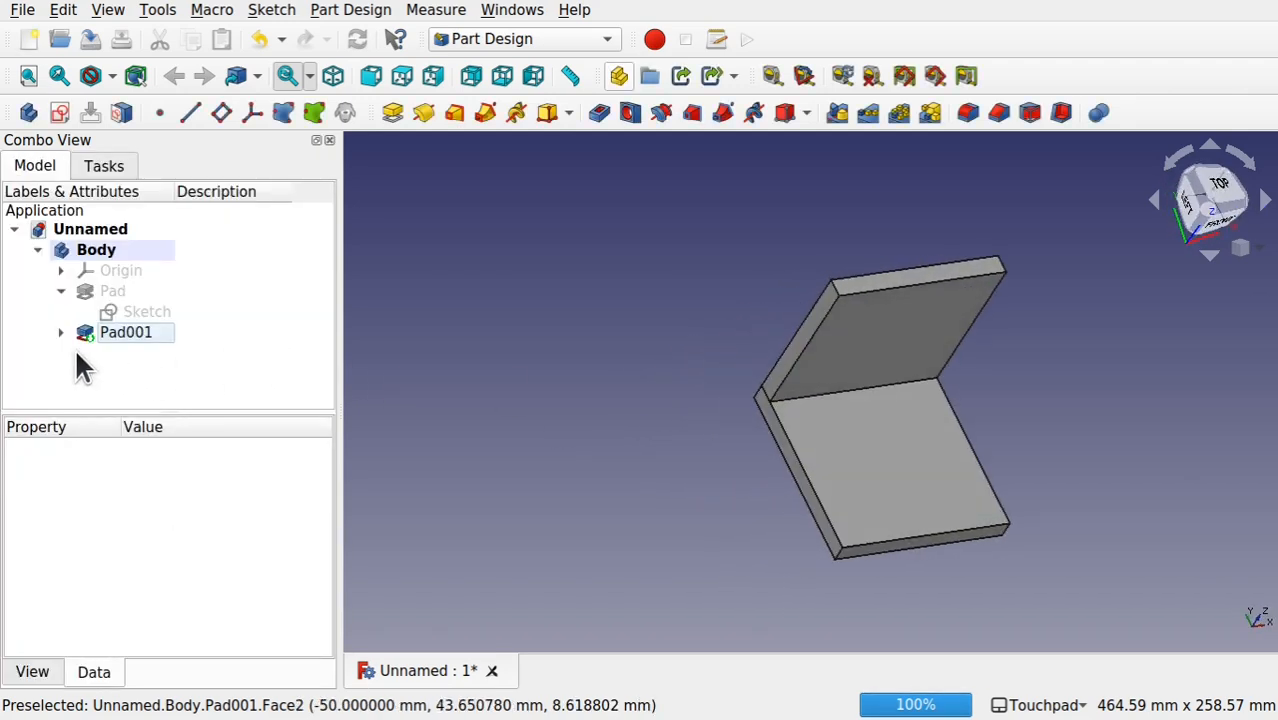
double_click(113, 291)
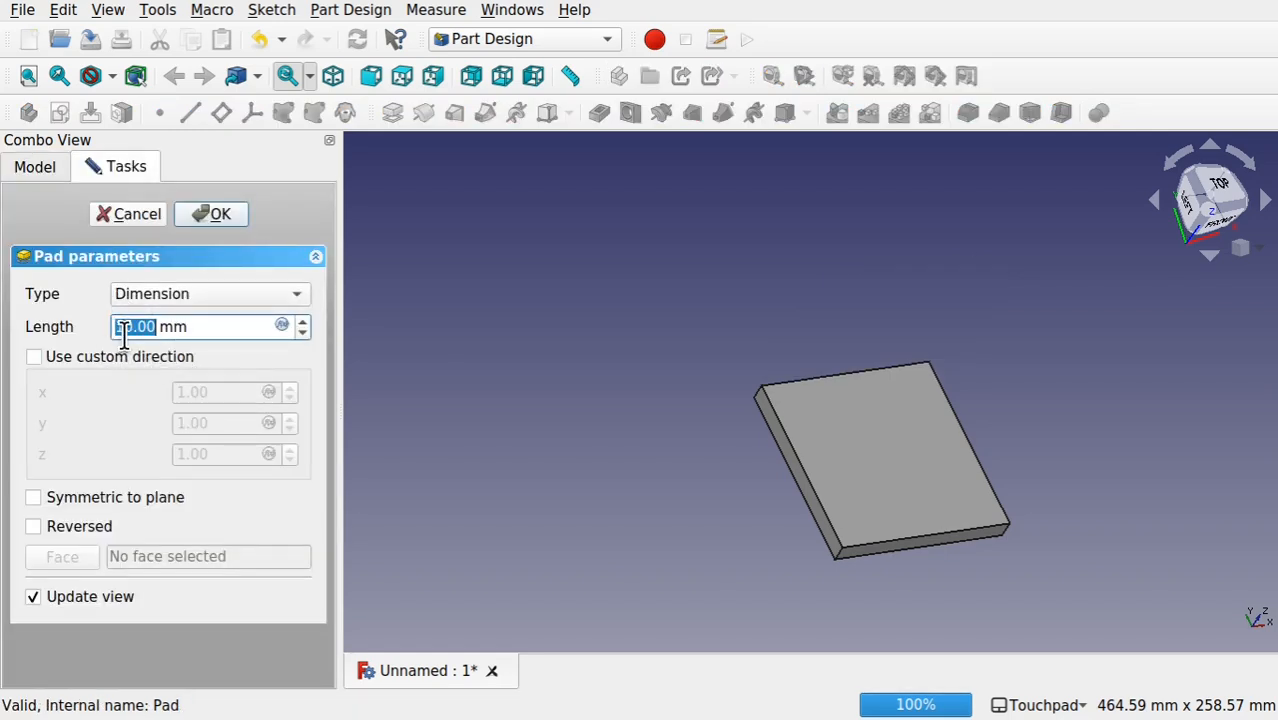
text(5)
click(214, 214)
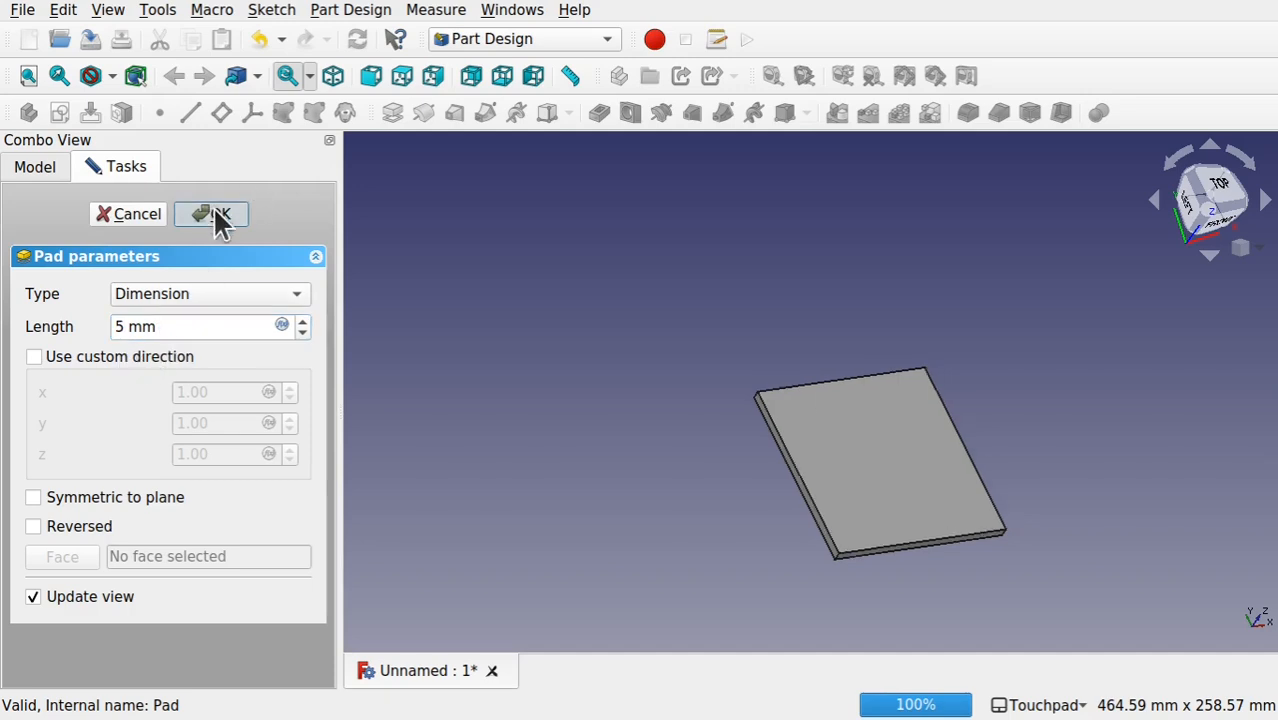
click(136, 335)
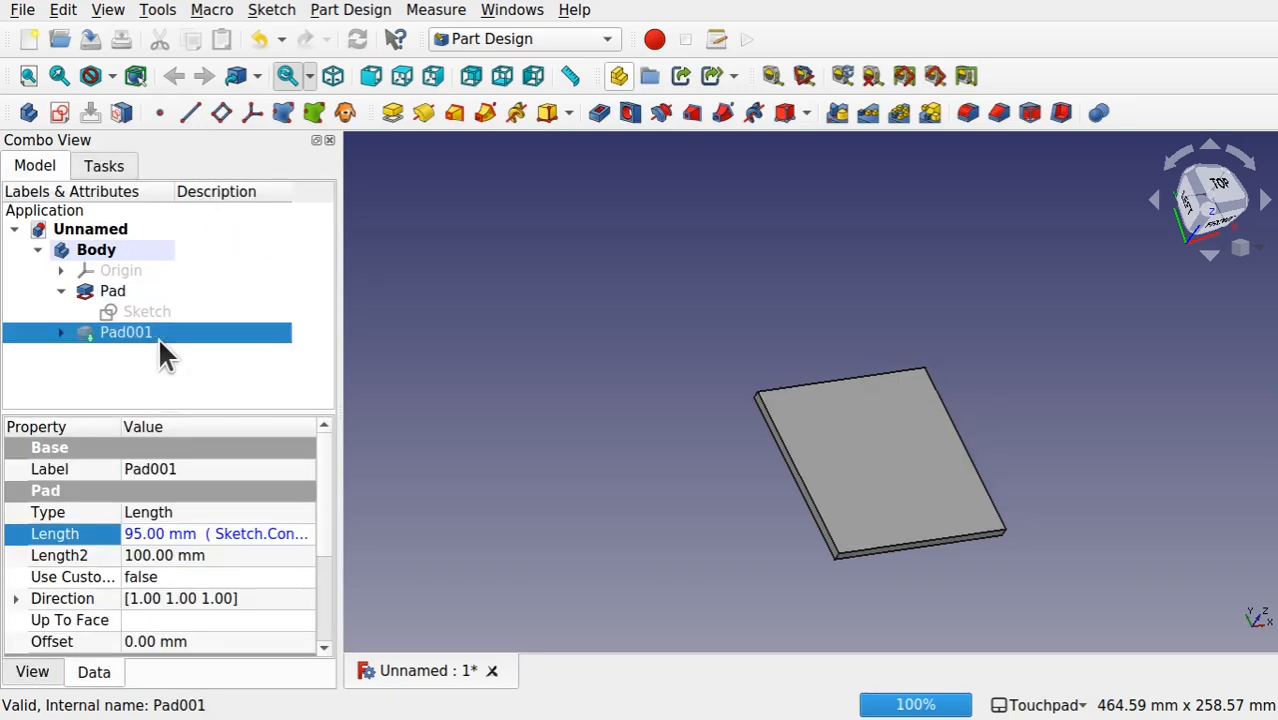
key(space)
alt+drag(804, 317, 802, 365)
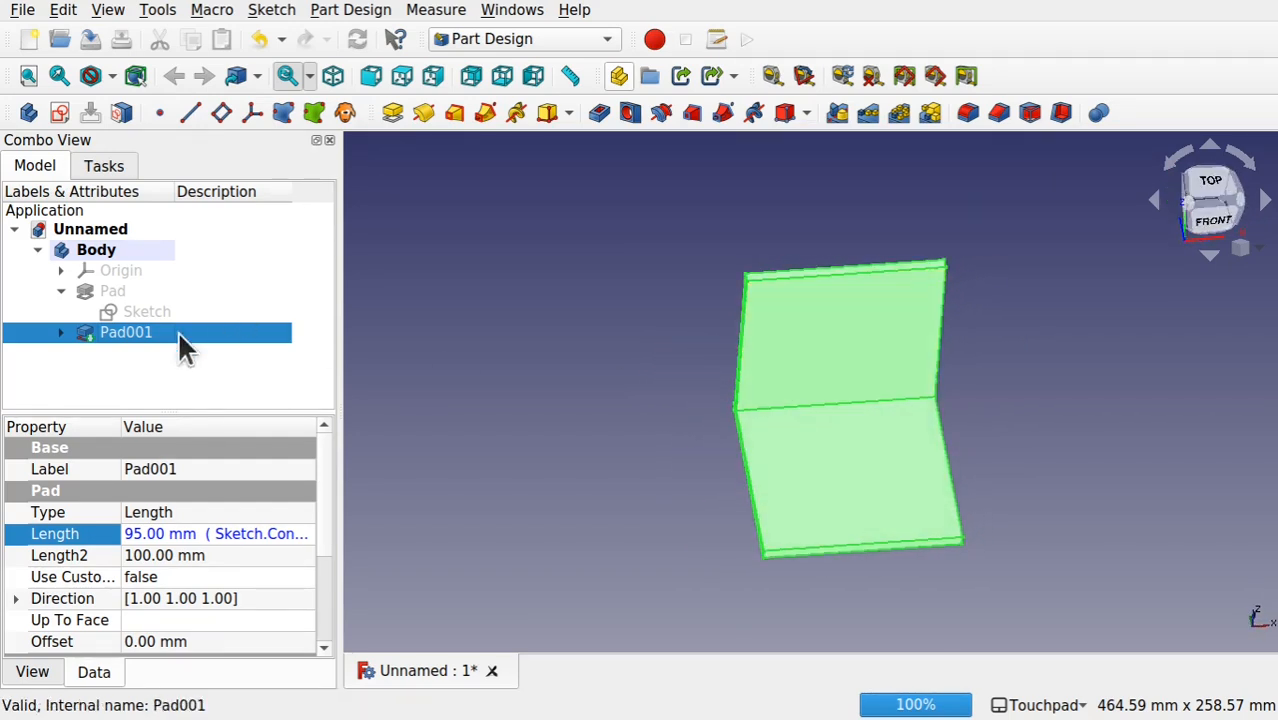
Step: Set the SideLength constraint in the base sketch to 80 mm and close the sketch
double_click(136, 310)
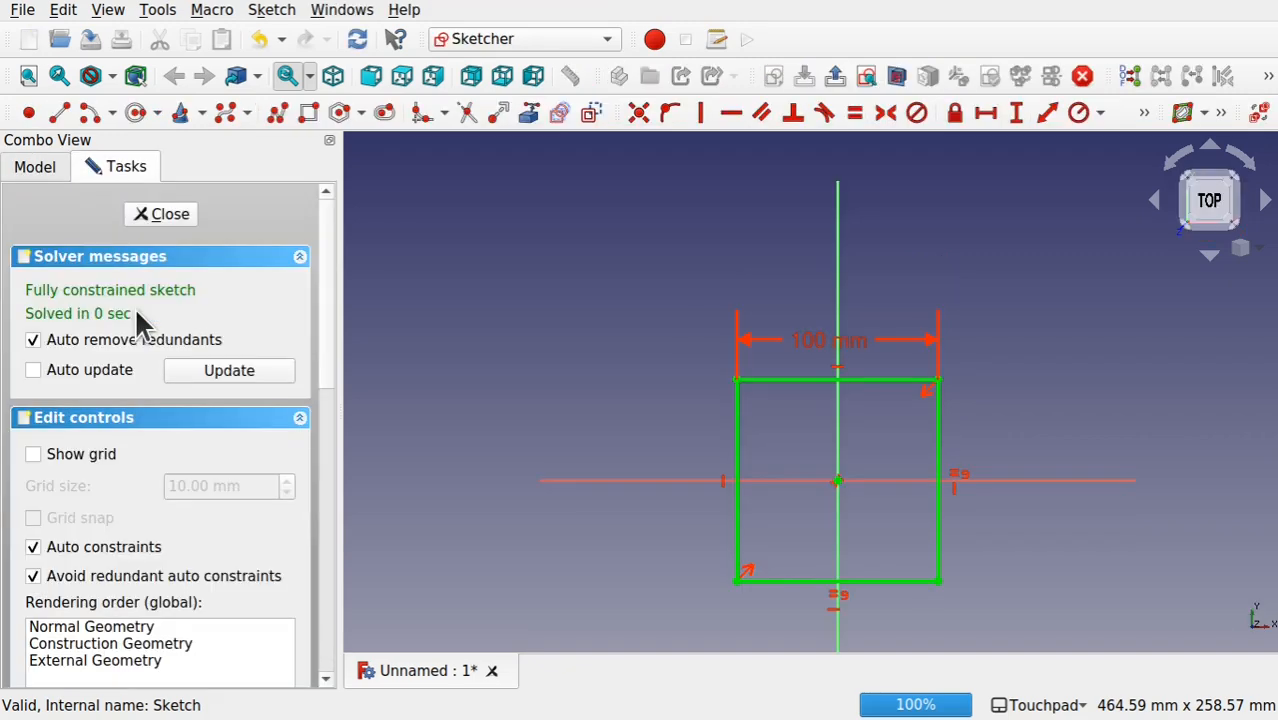
double_click(822, 348)
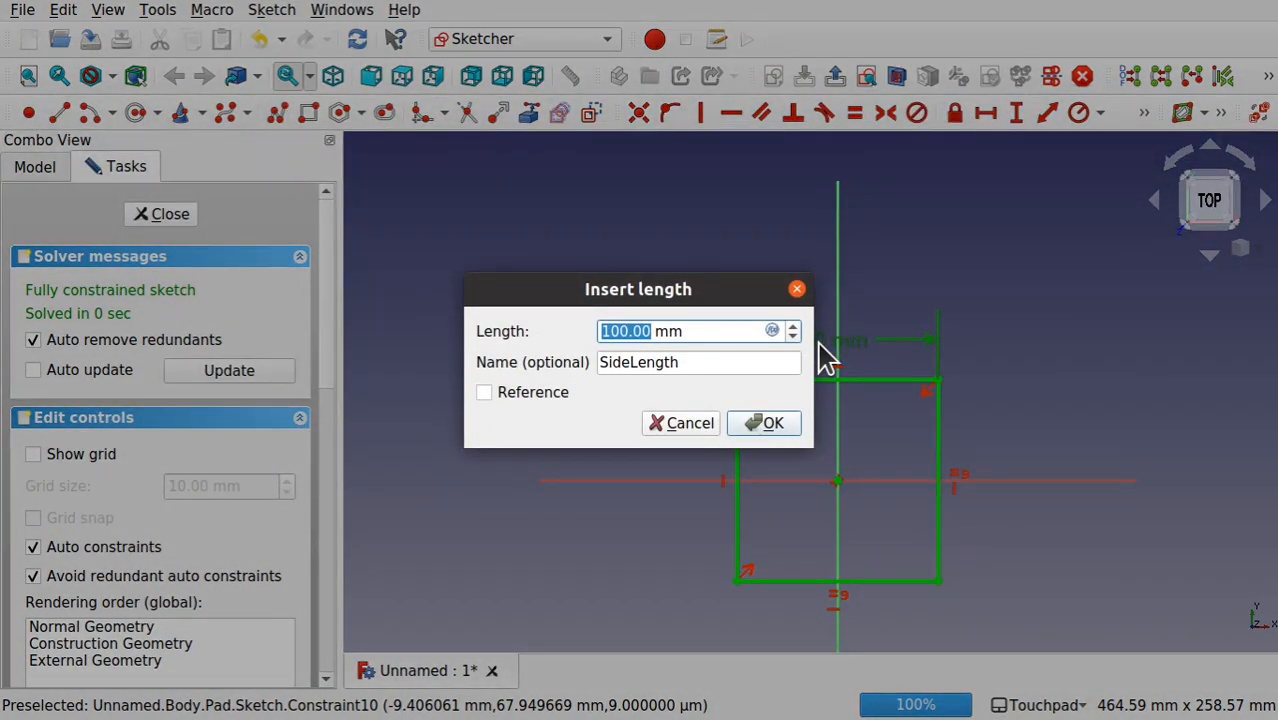
text(80)
key(Return)
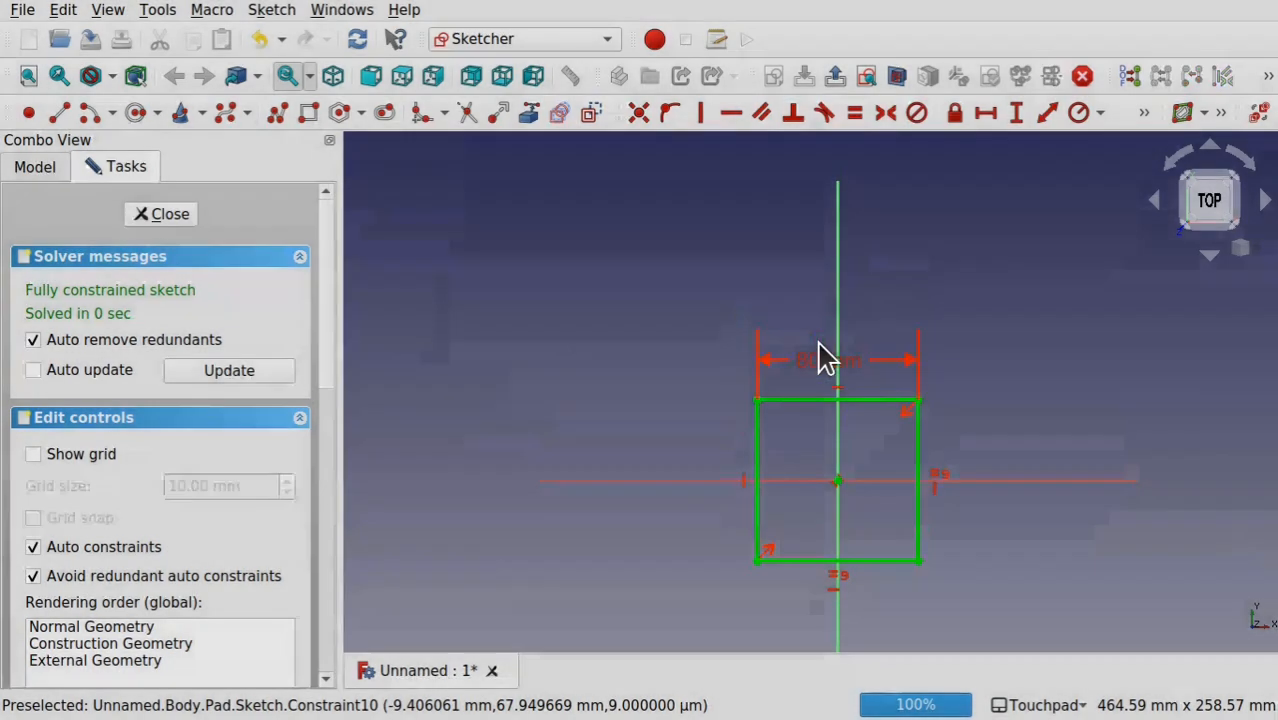
click(178, 216)
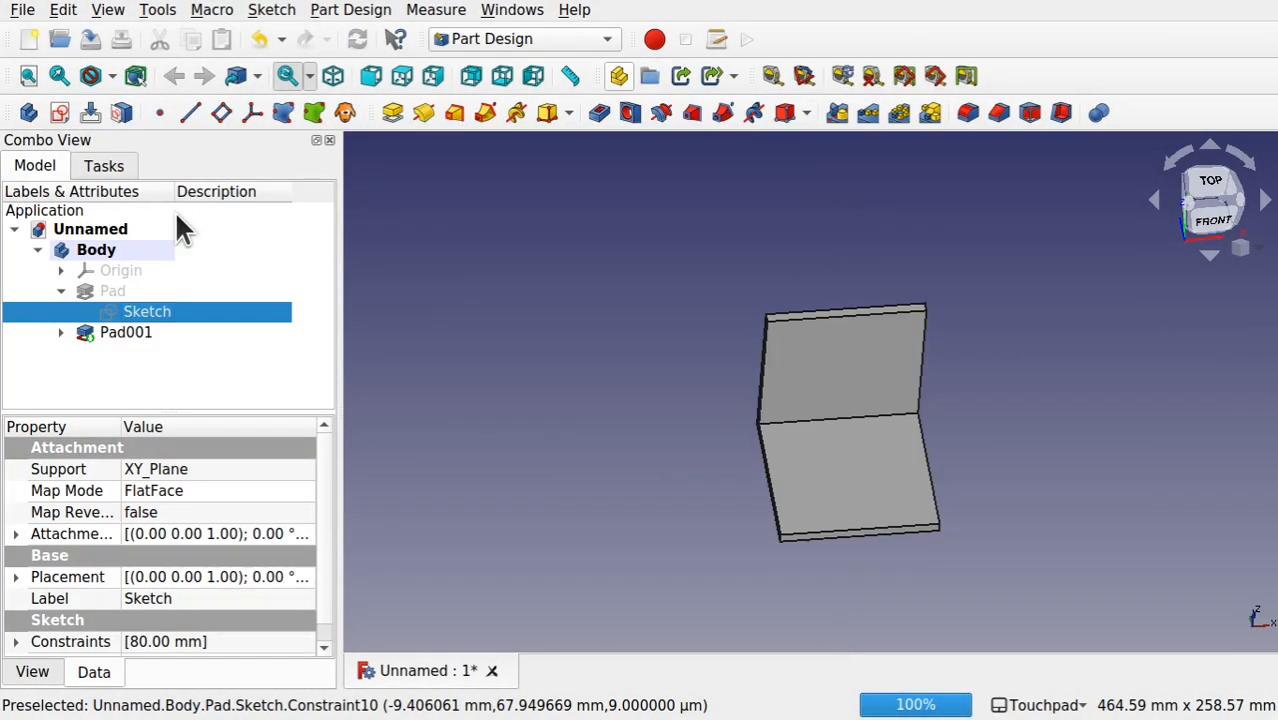
middle_drag(785, 310, 1033, 428)
scroll(913, 379, up, 4)
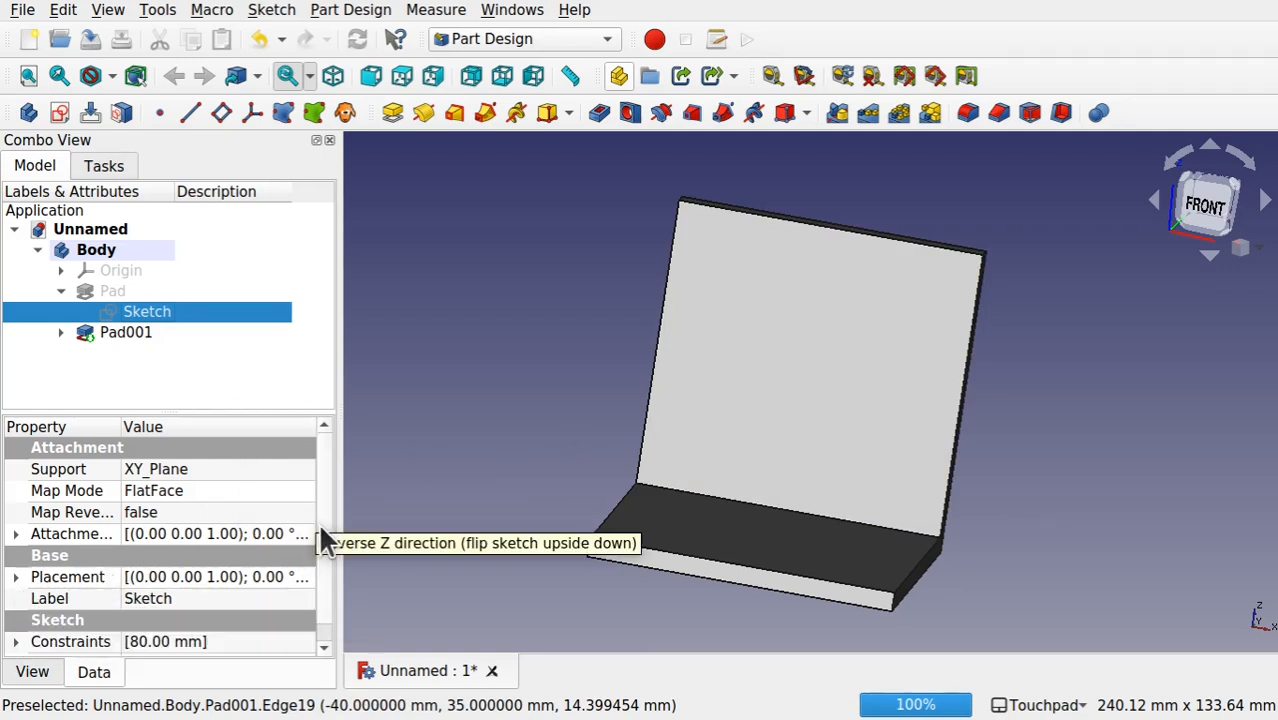
Step: Examine the angle and axis values in the base sketch's placement and attachment properties for fields that accept expressions
scroll(326, 560, down, 1)
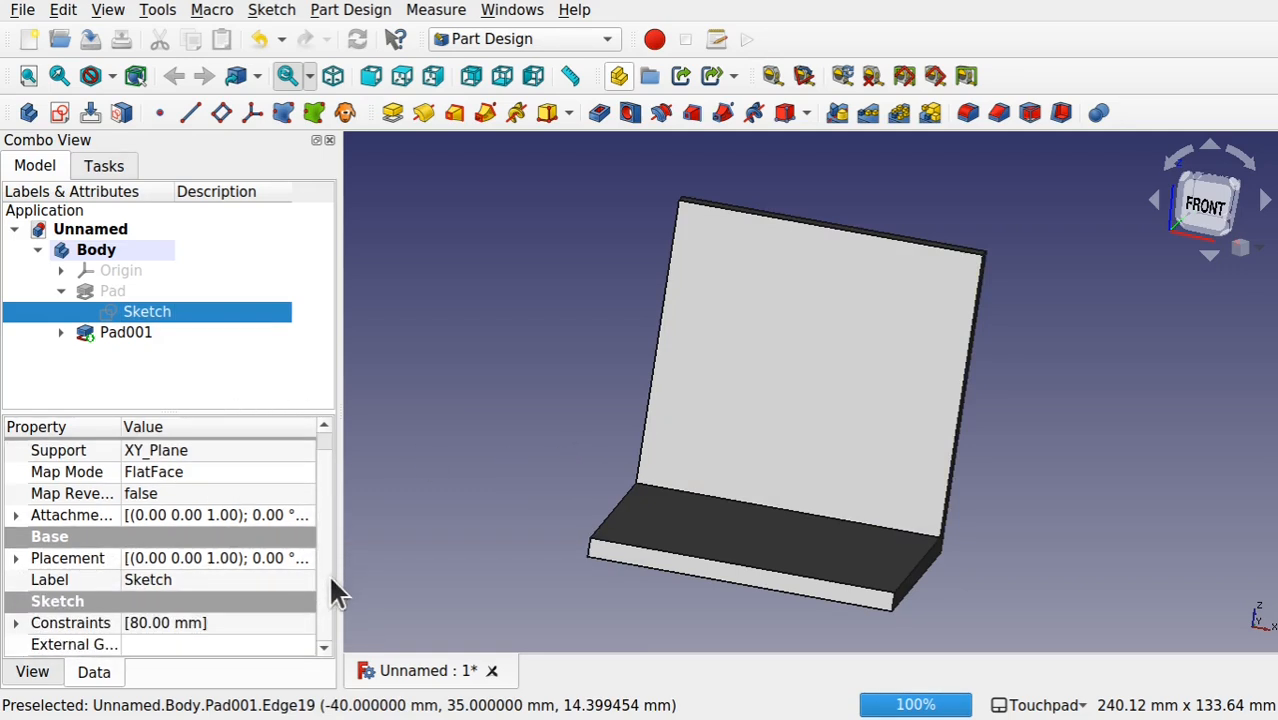
click(15, 558)
click(262, 582)
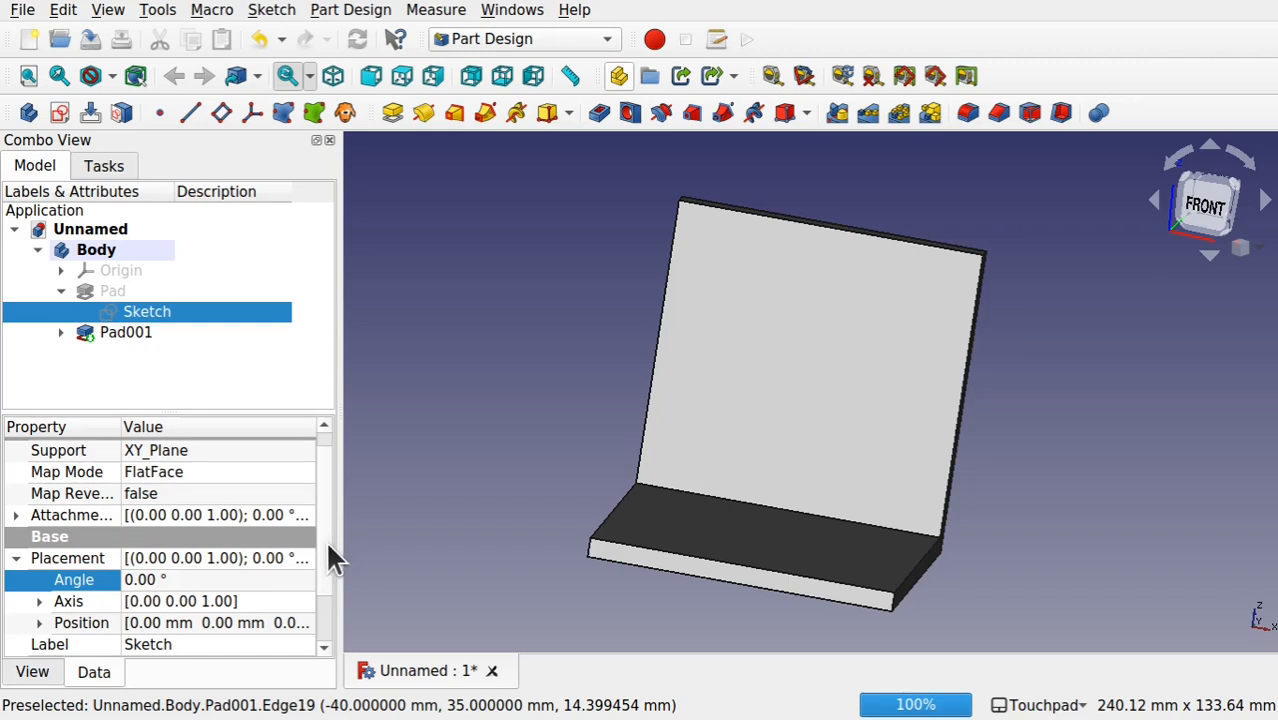
scroll(330, 590, down, 1)
scroll(345, 535, up, 2)
click(15, 534)
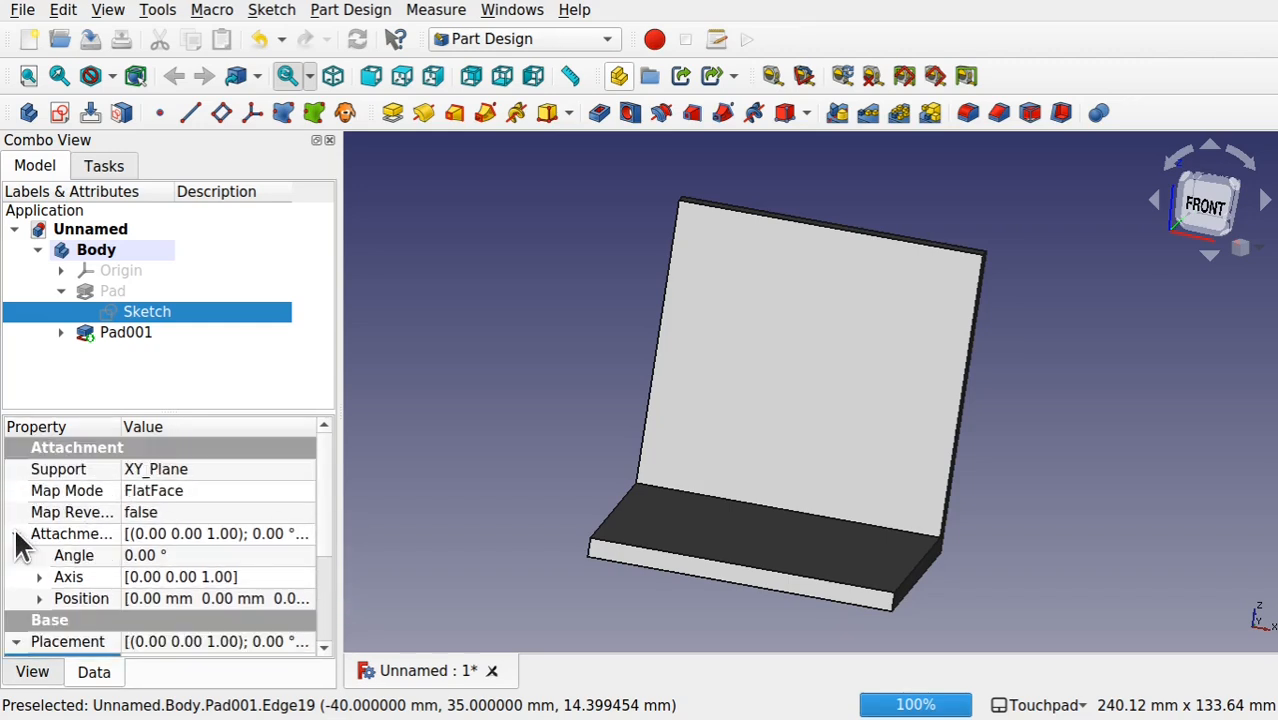
click(270, 557)
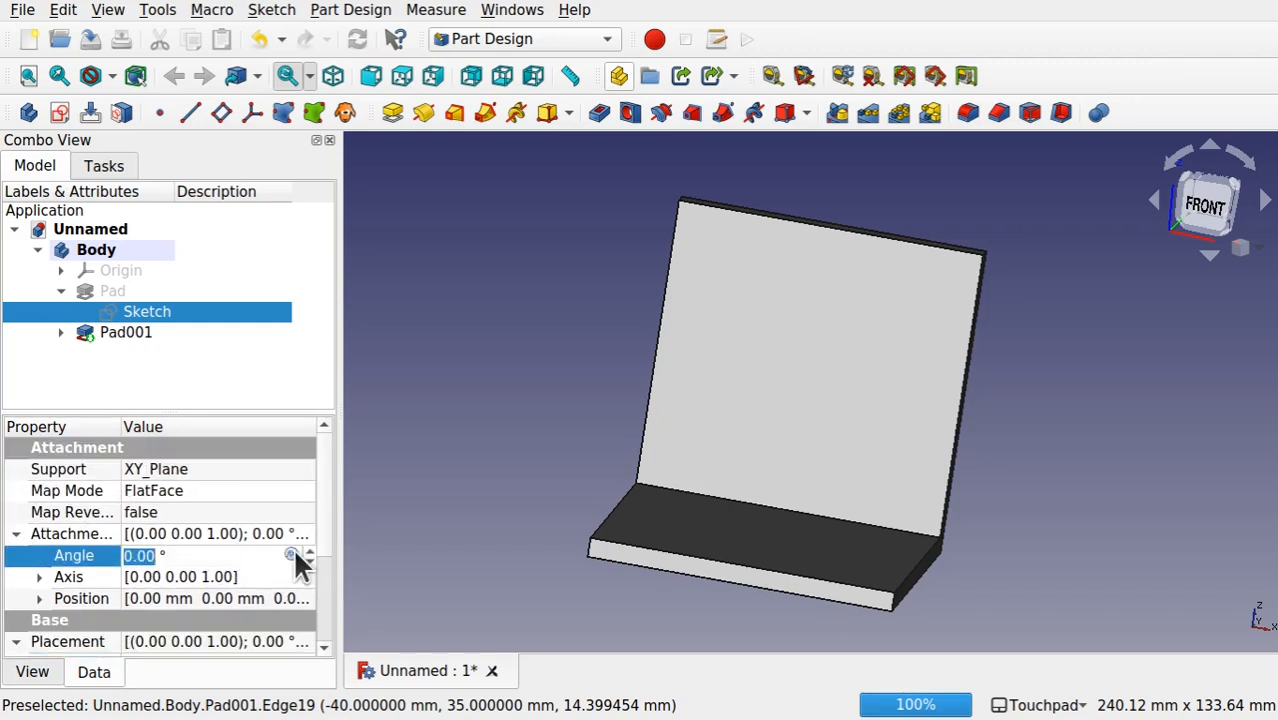
click(39, 577)
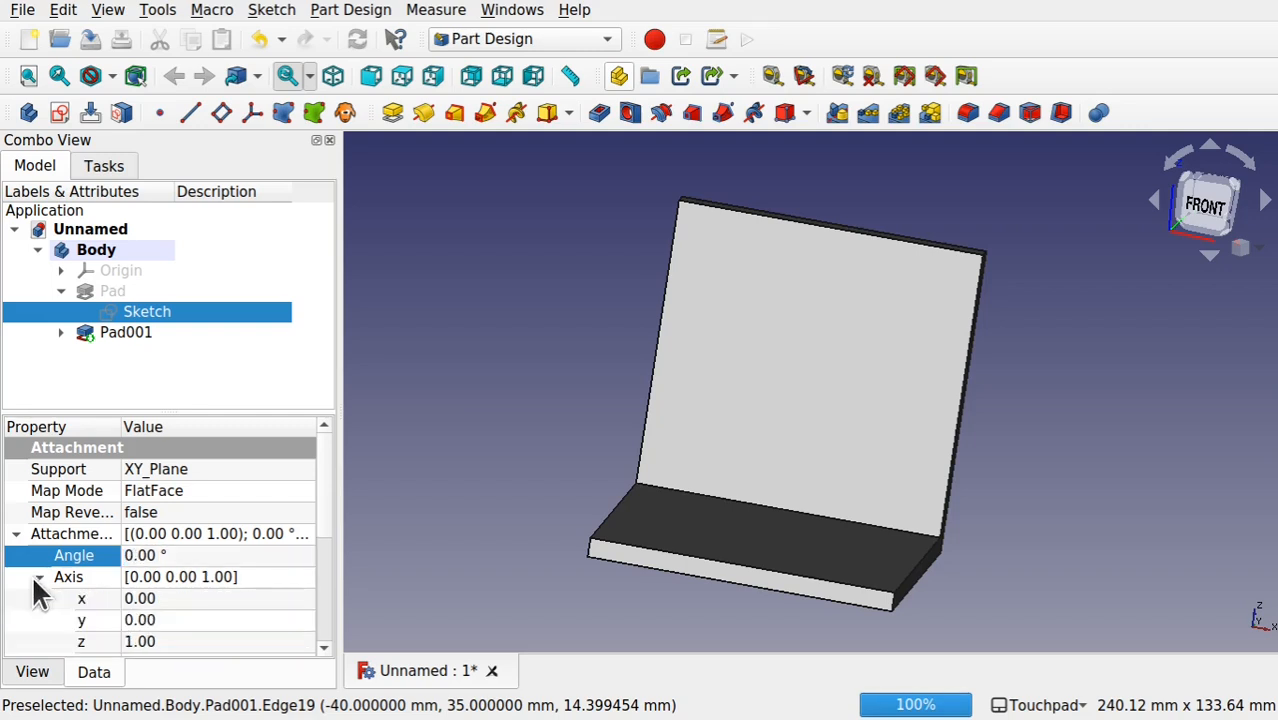
click(278, 600)
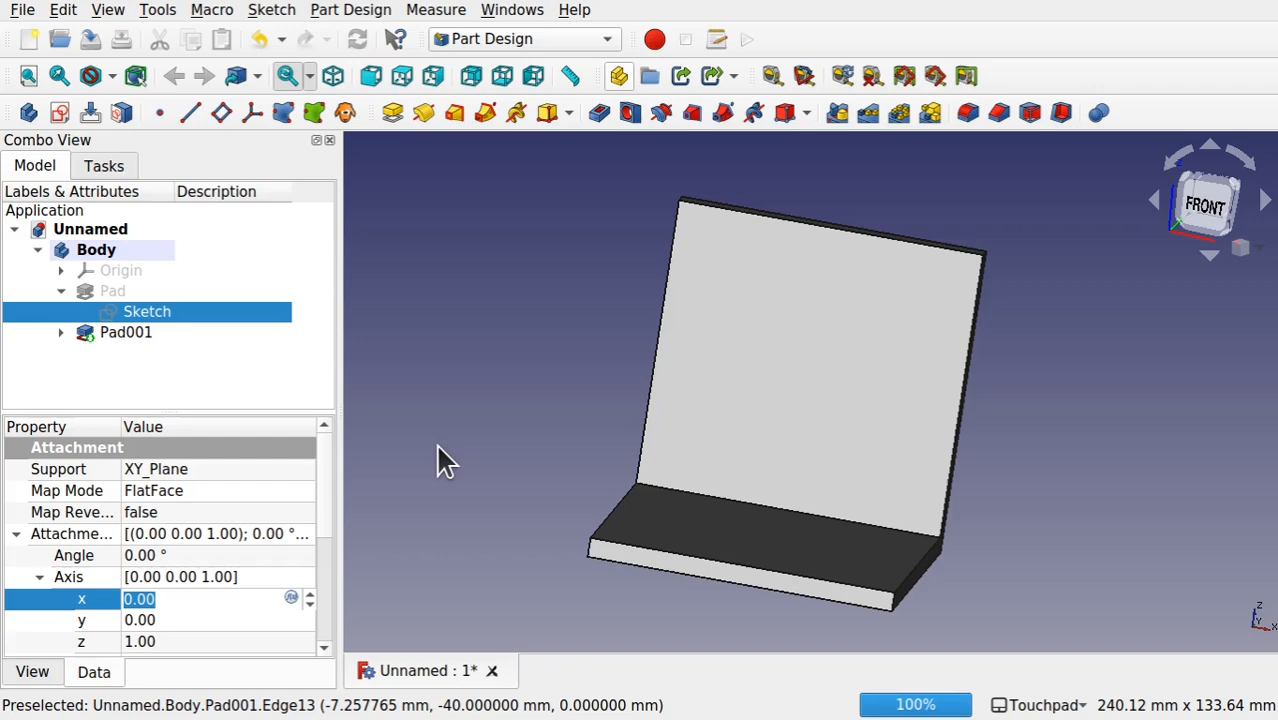
alt+drag(870, 465, 750, 480)
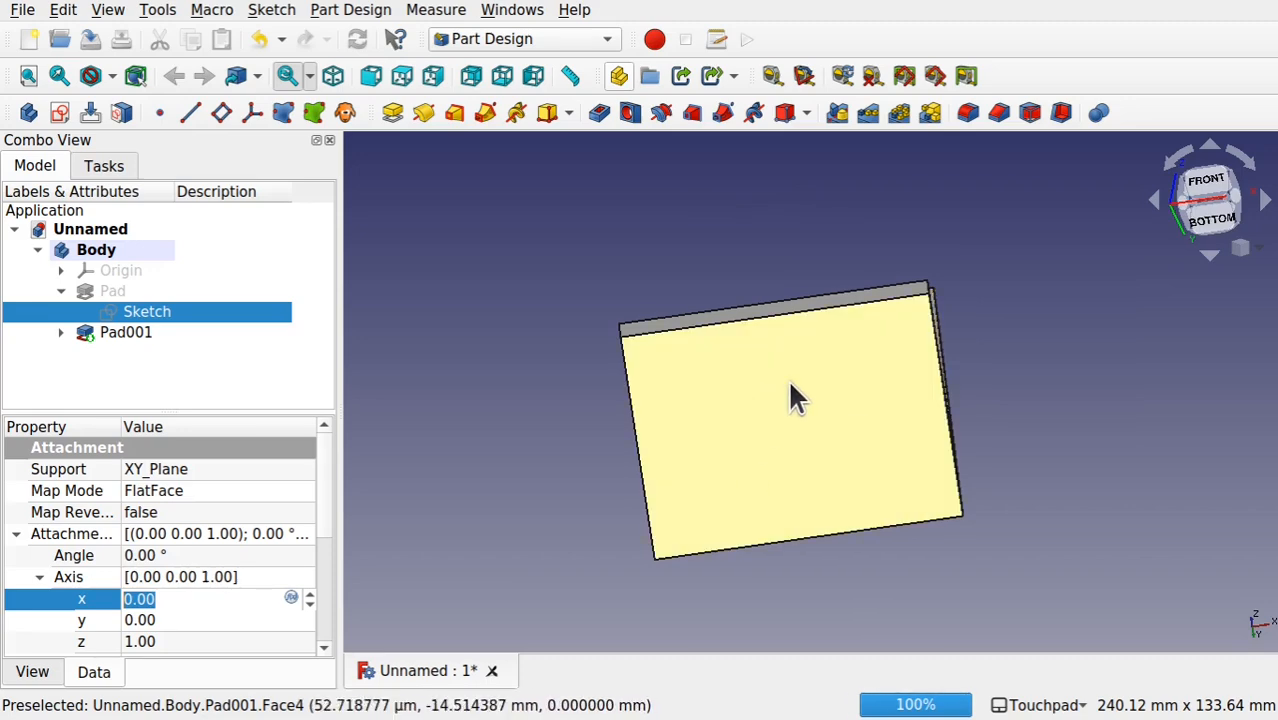
alt+drag(801, 421, 650, 374)
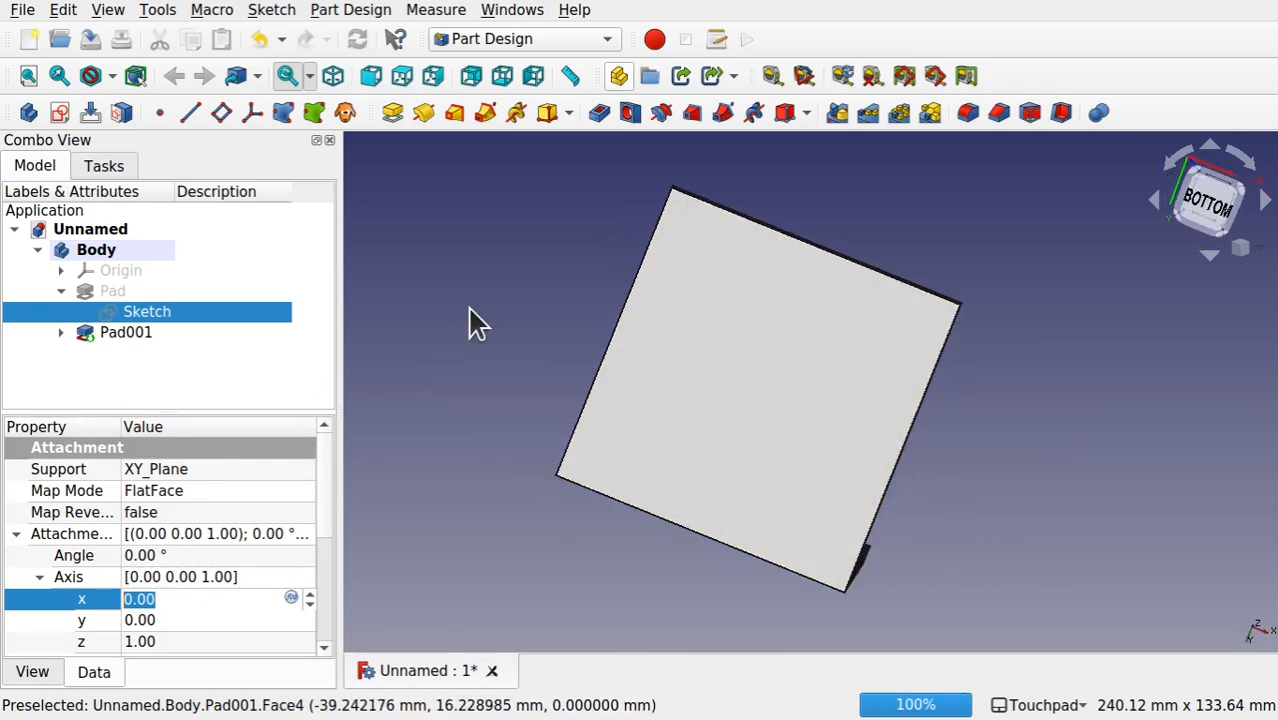
Step: Start a sketch on the base plate's bottom face and draw a horizontal slot along the horizontal axis, about 62 mm between arc centres
click(707, 367)
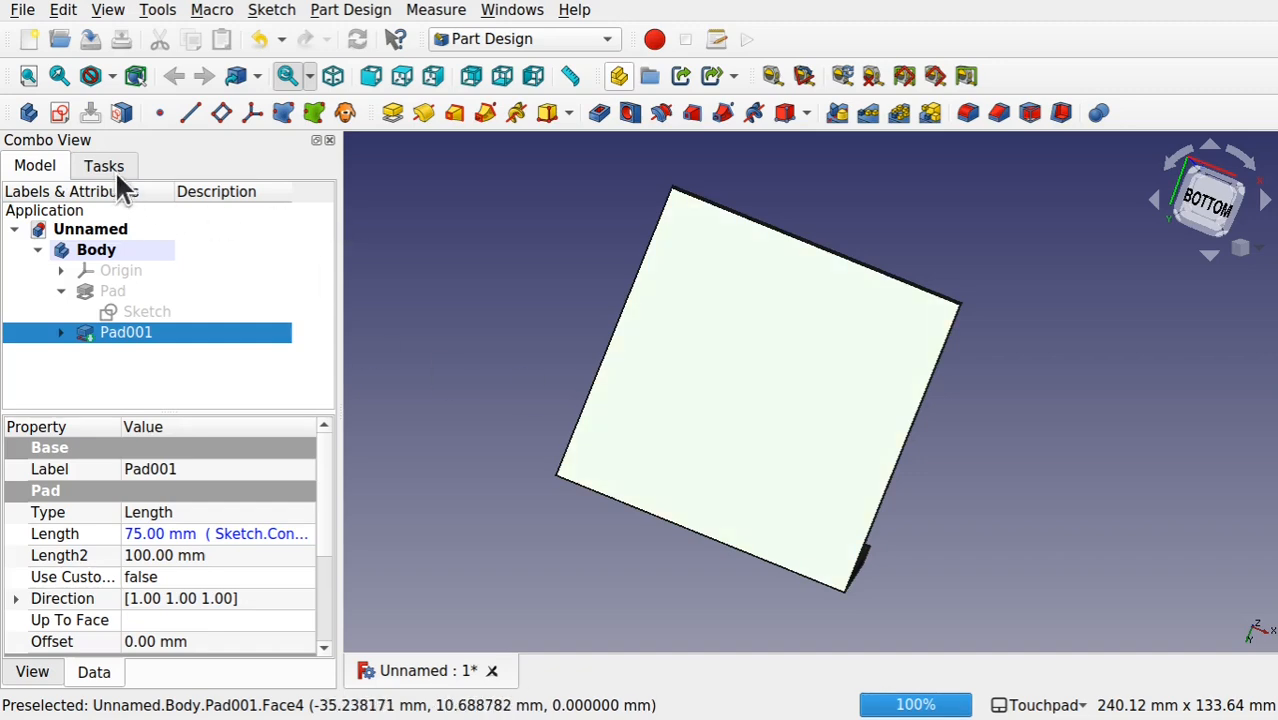
click(67, 118)
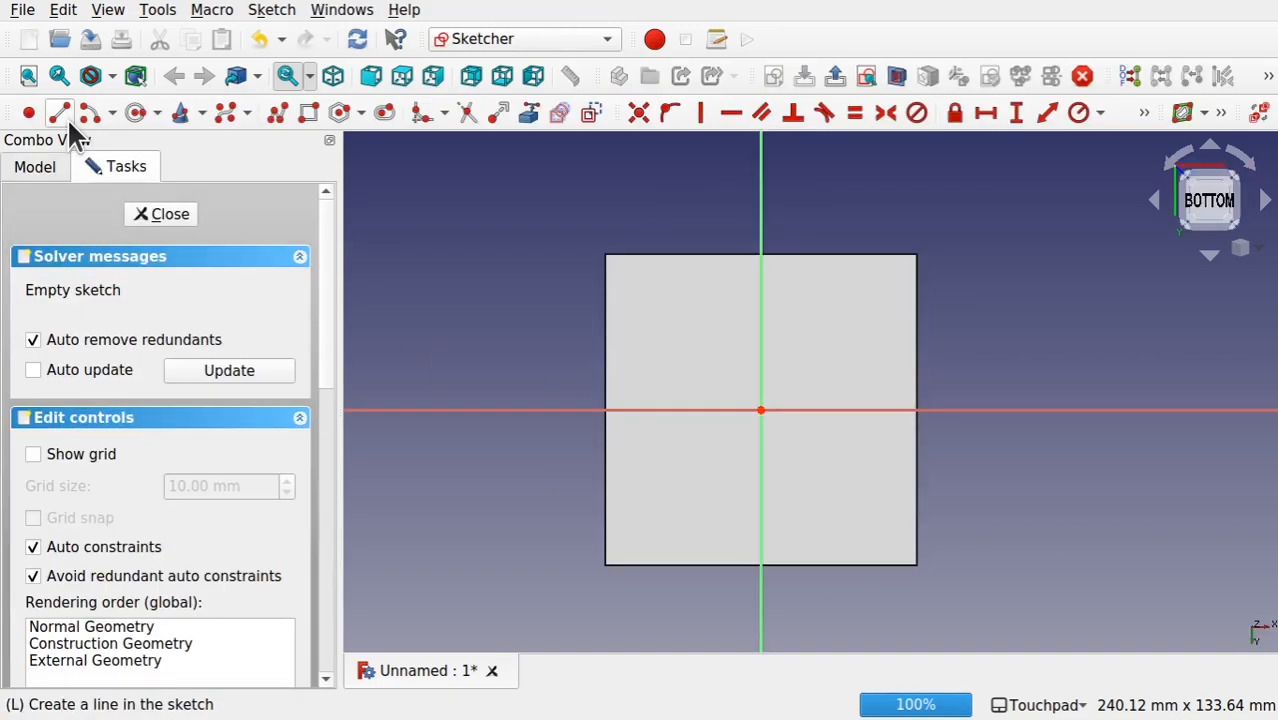
click(381, 114)
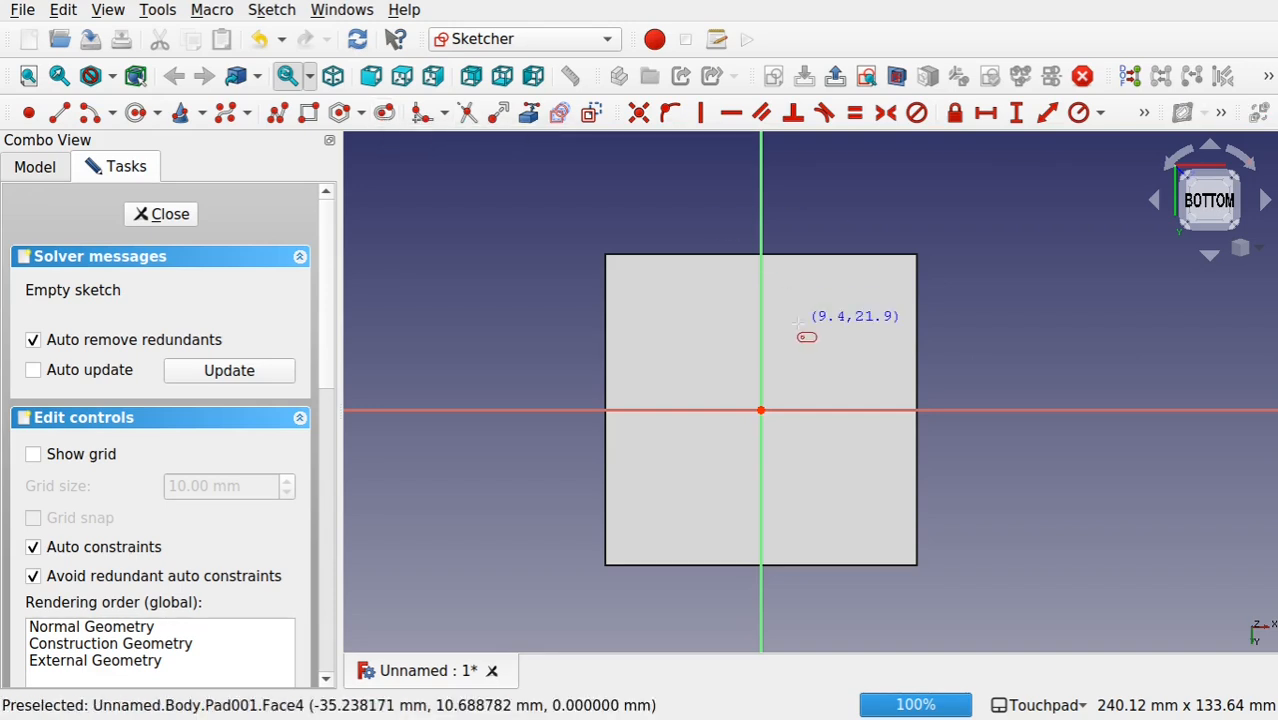
click(640, 411)
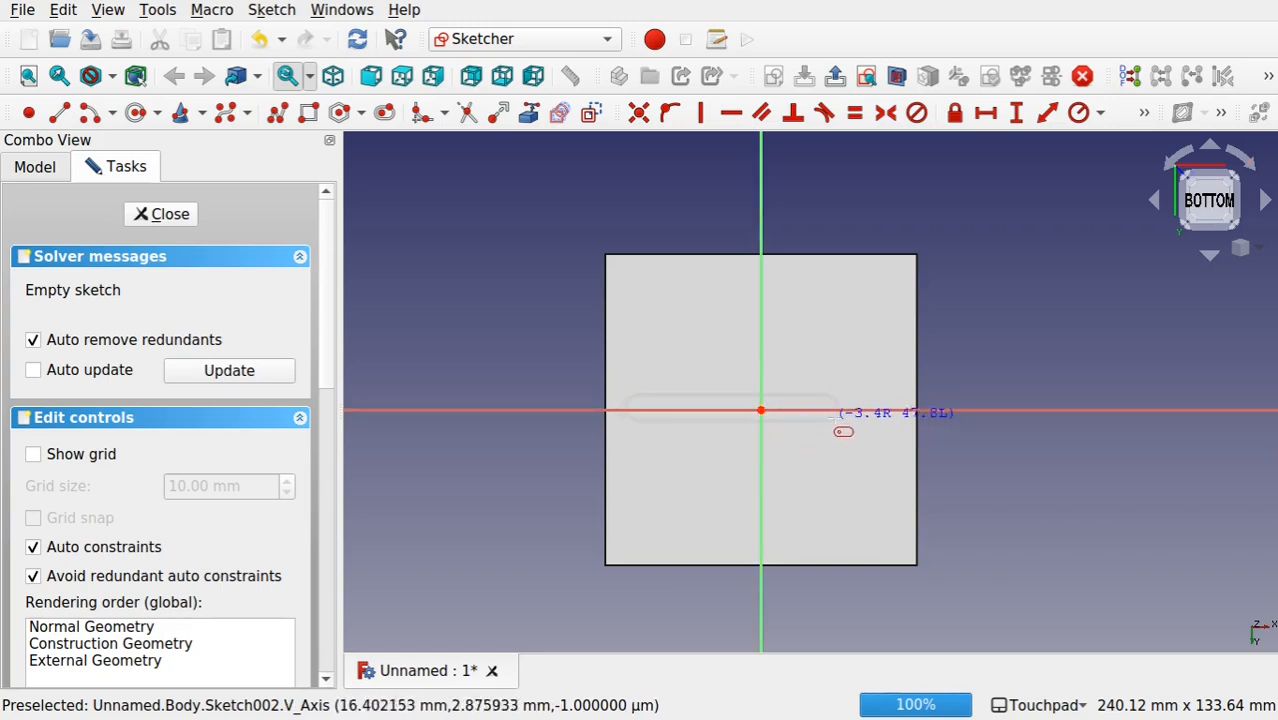
click(881, 434)
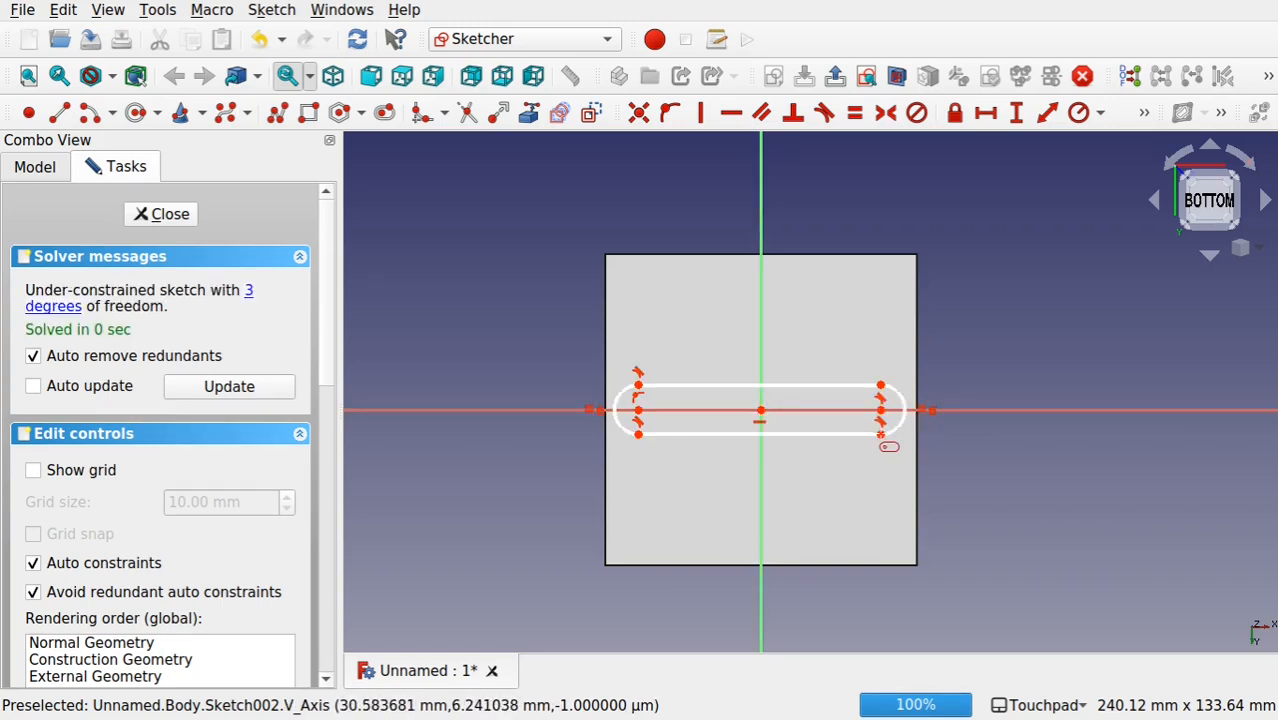
right_click(838, 491)
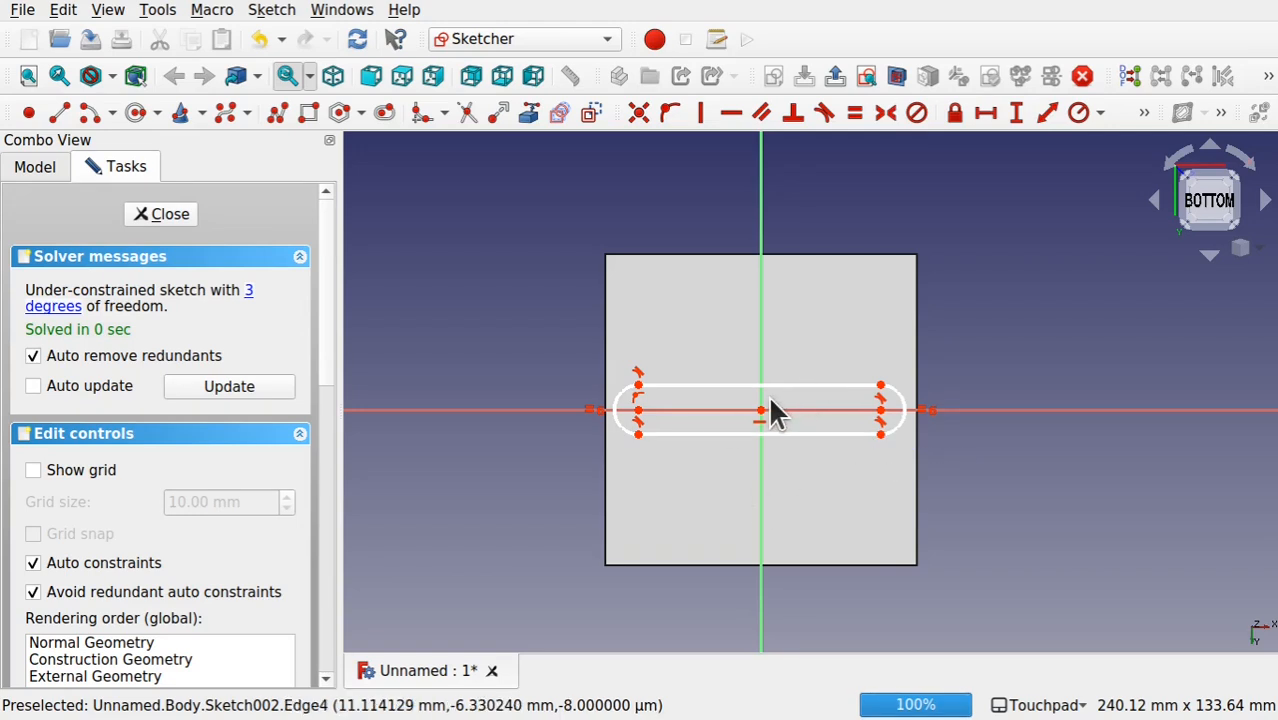
Step: Make the slot's two arc centres symmetric about the sketch origin and widen the slot to about 15 mm
click(639, 411)
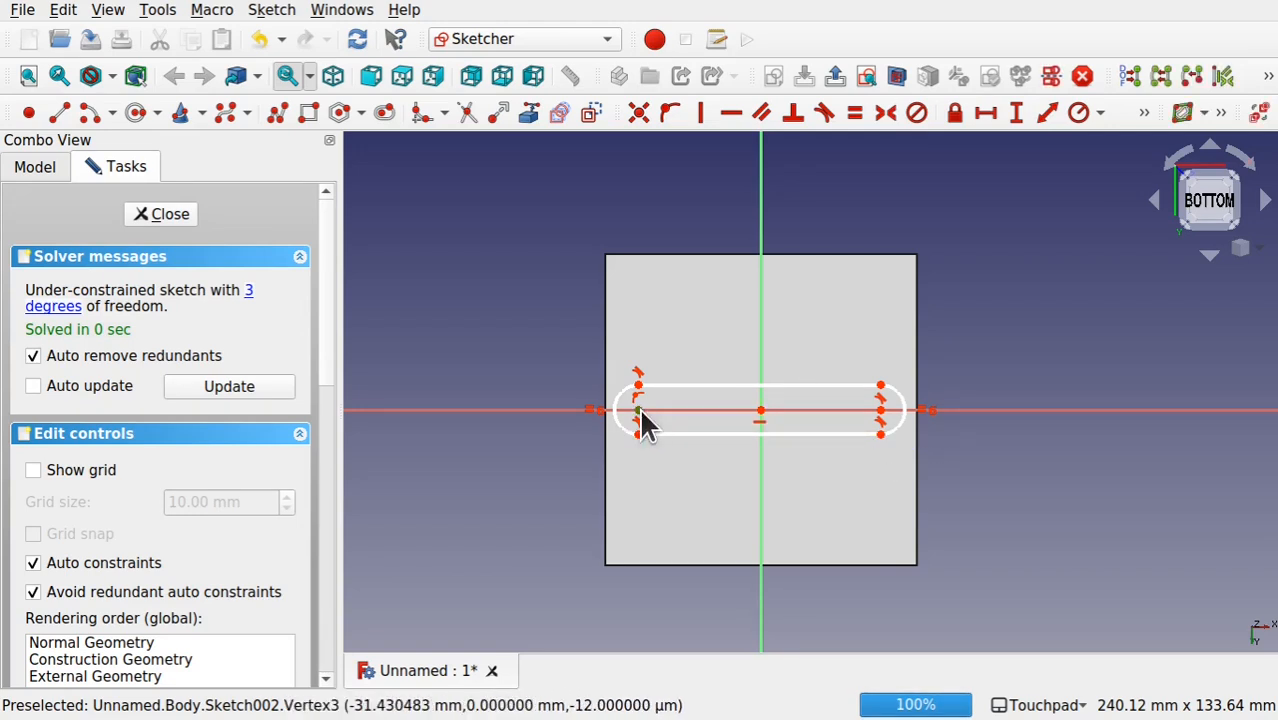
click(879, 411)
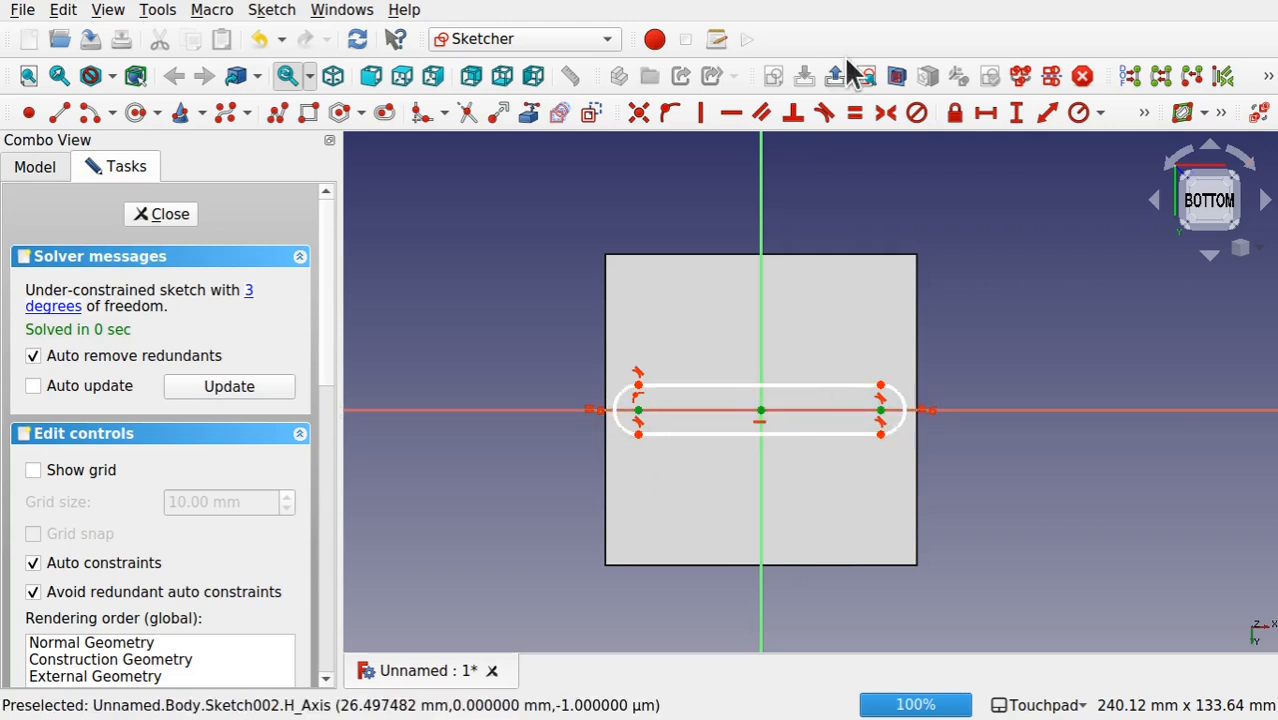
click(886, 117)
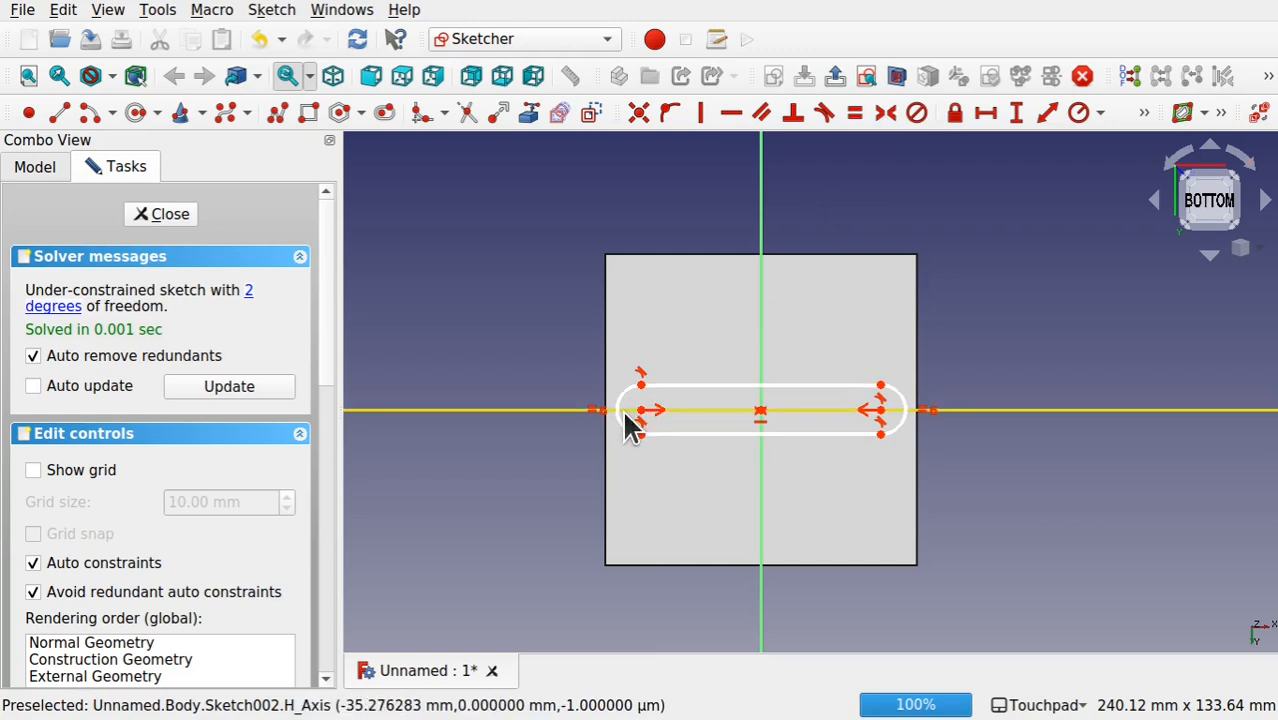
drag(618, 412, 650, 449)
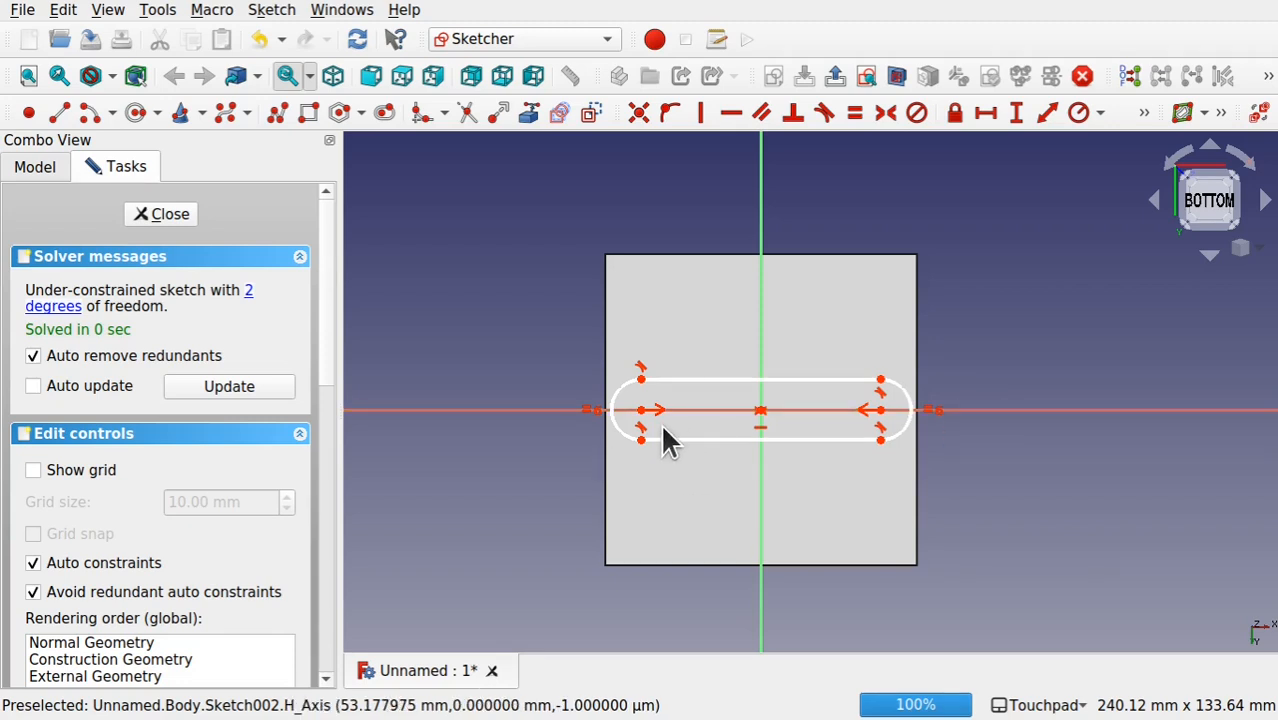
Step: Constrain the horizontal distance between the slot's two arc centres to 50 mm
mouse_move(799, 288)
alt+mouse_down()
mouse_move(765, 300)
mouse_move(648, 440)
alt+mouse_up()
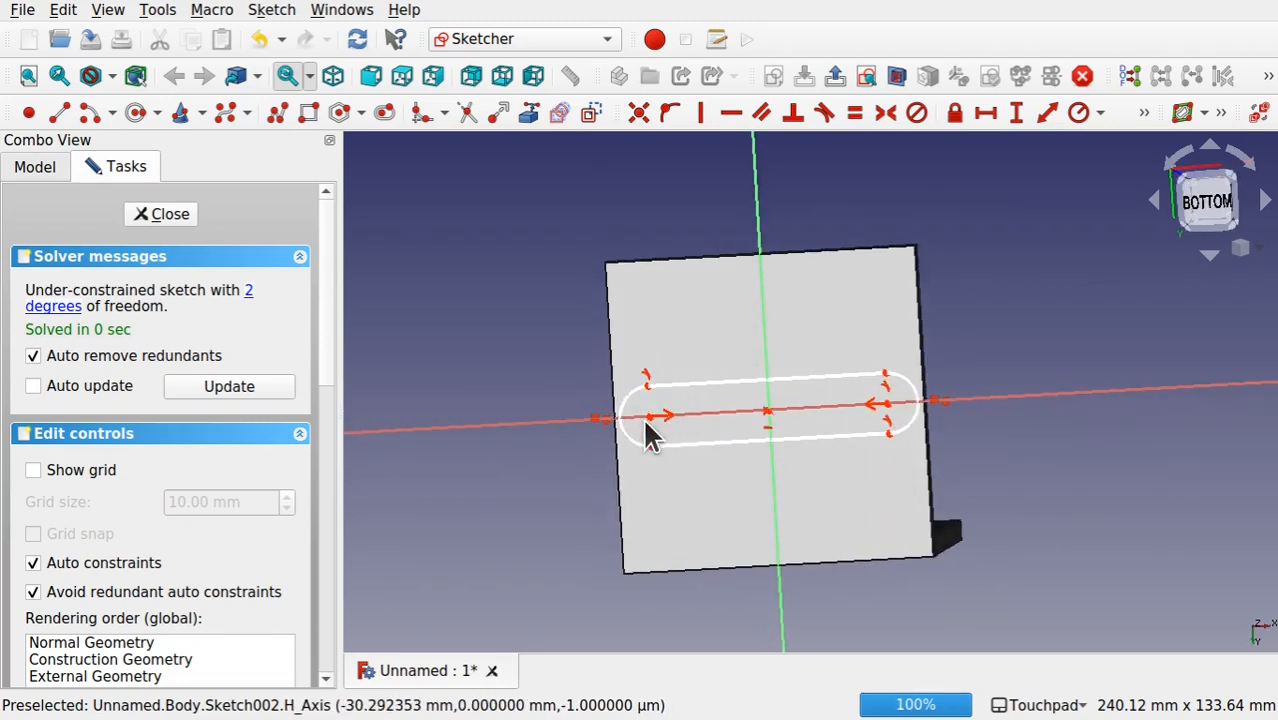
click(649, 420)
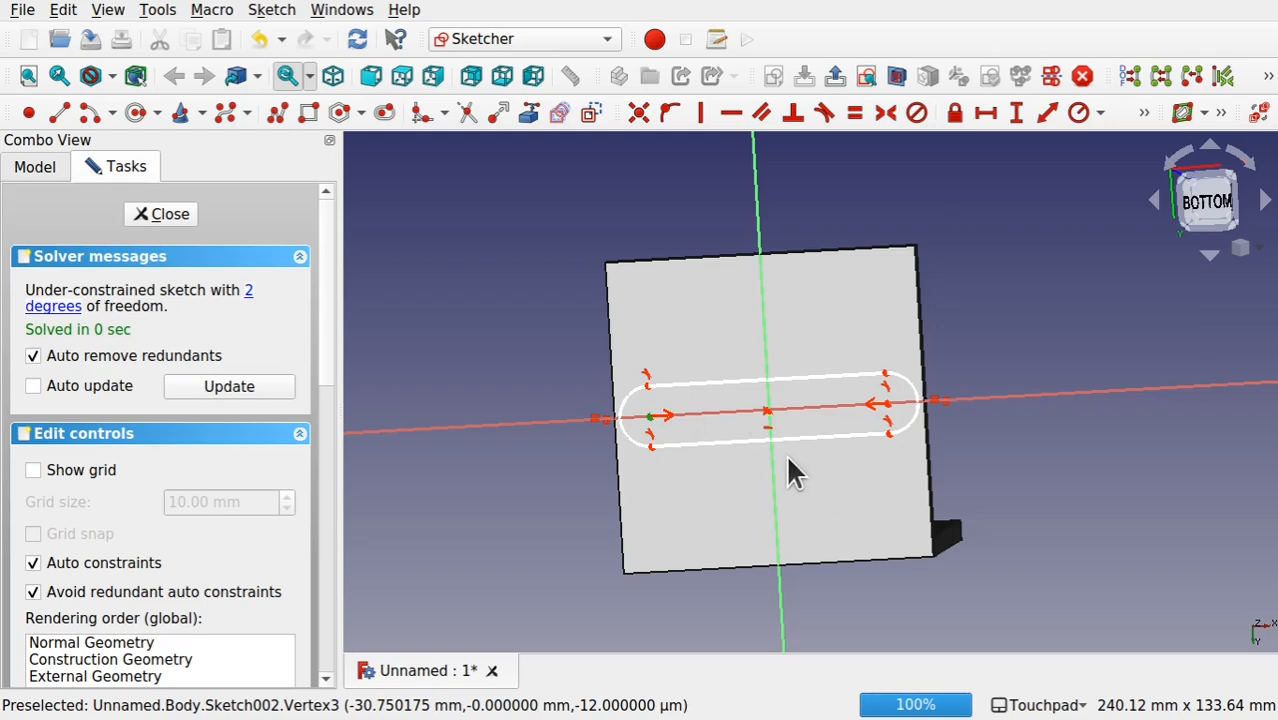
click(890, 405)
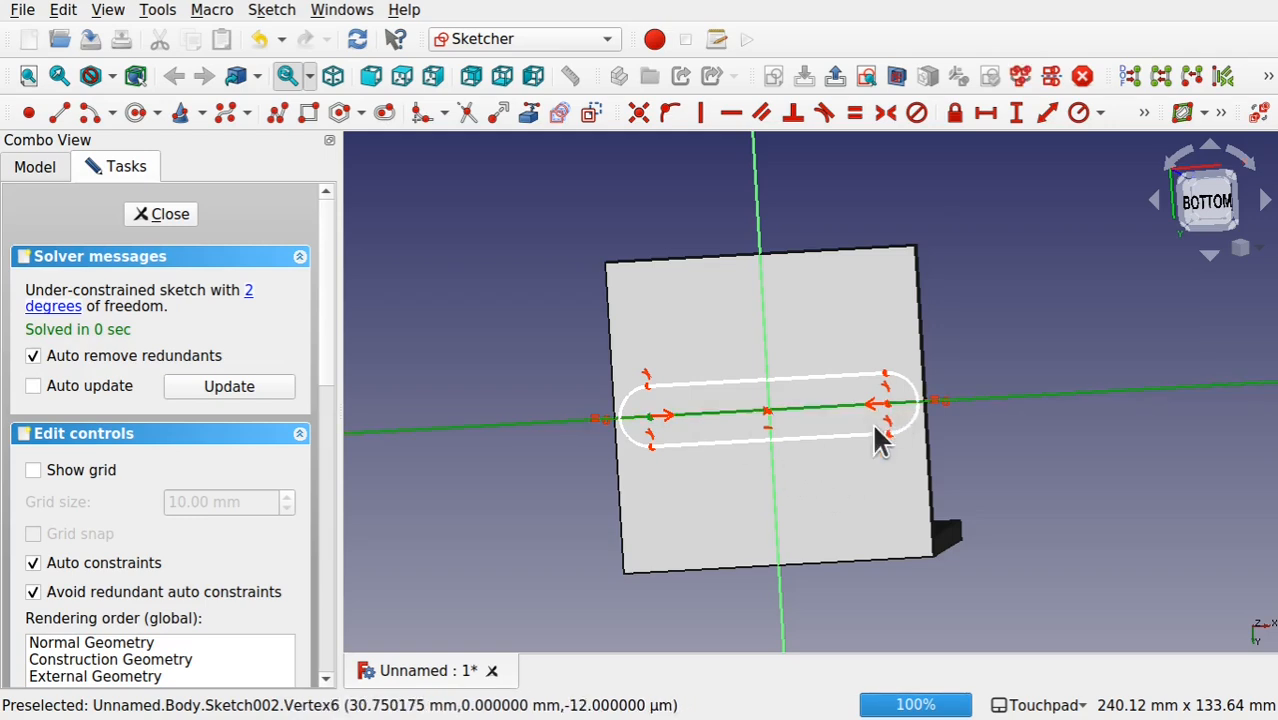
scroll(864, 421, up, 5)
scroll(864, 421, down, 3)
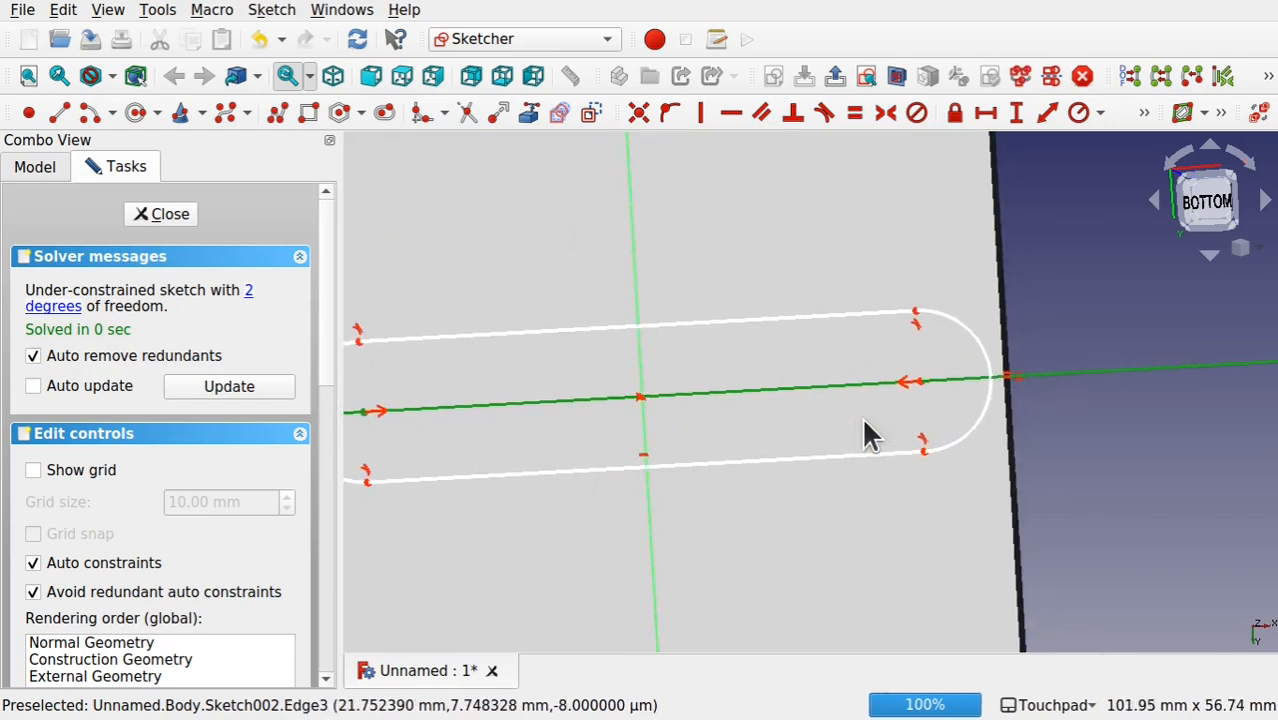
click(757, 404)
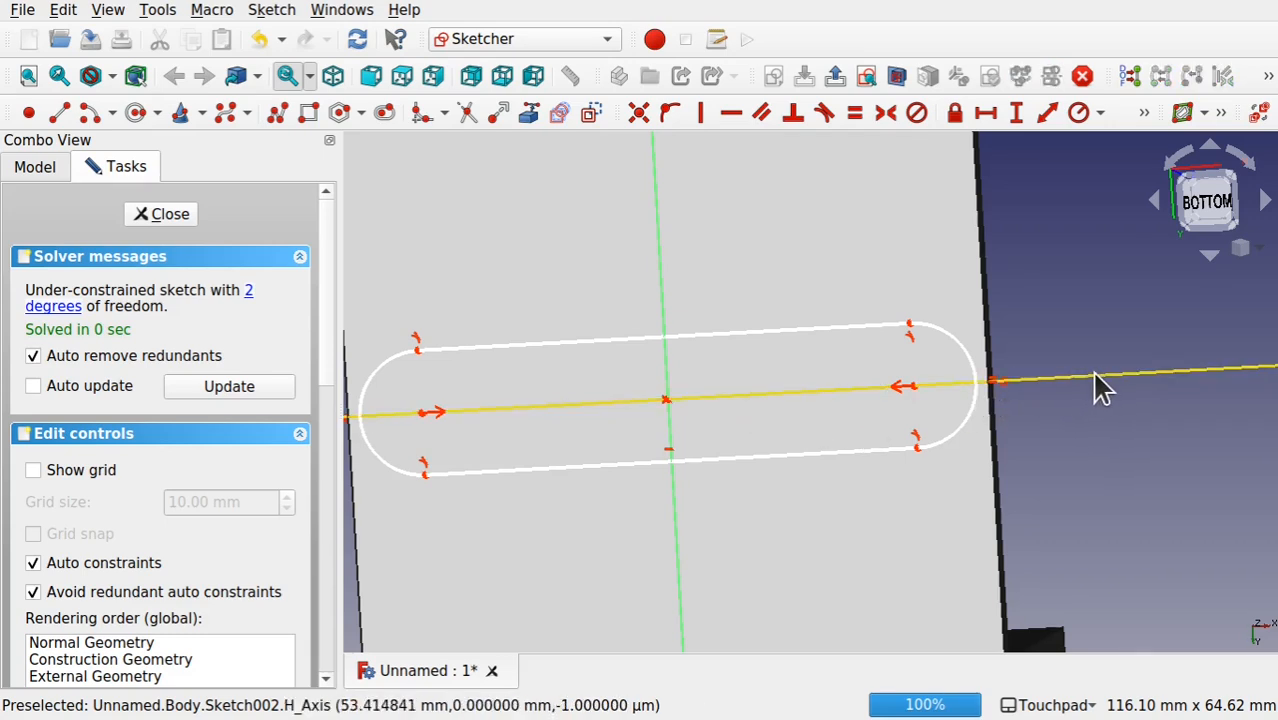
click(912, 388)
click(421, 412)
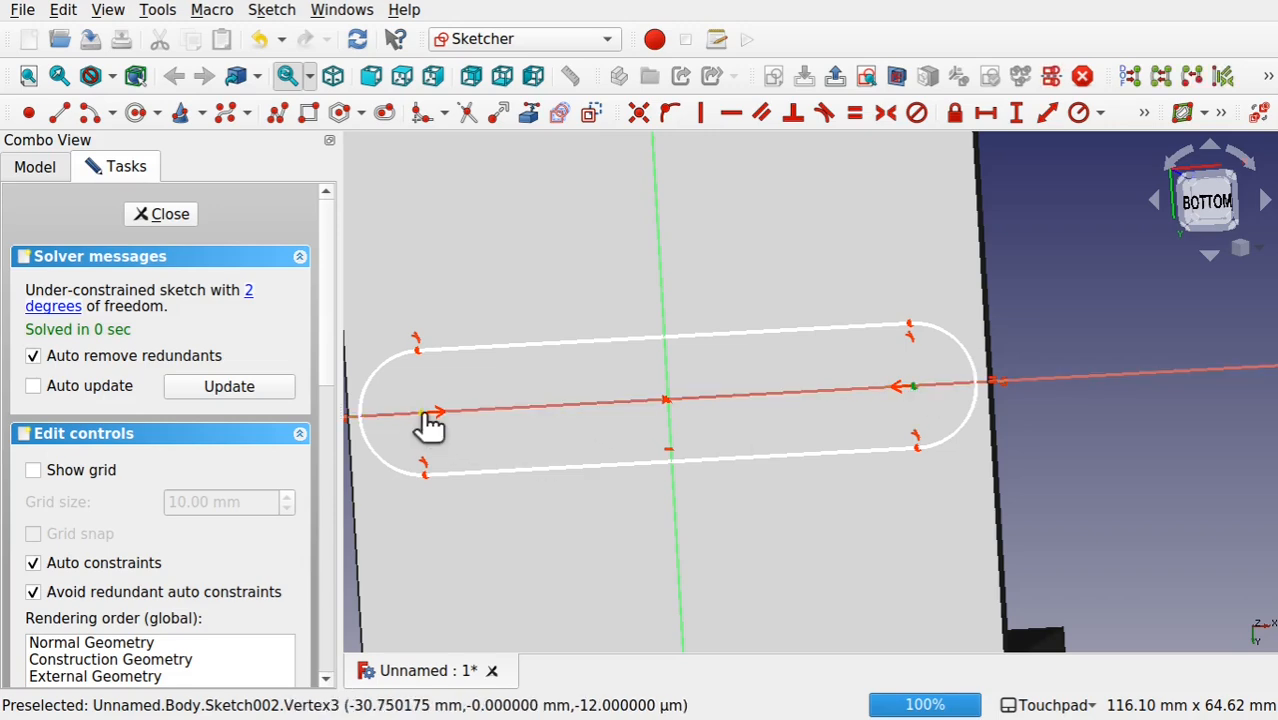
click(985, 122)
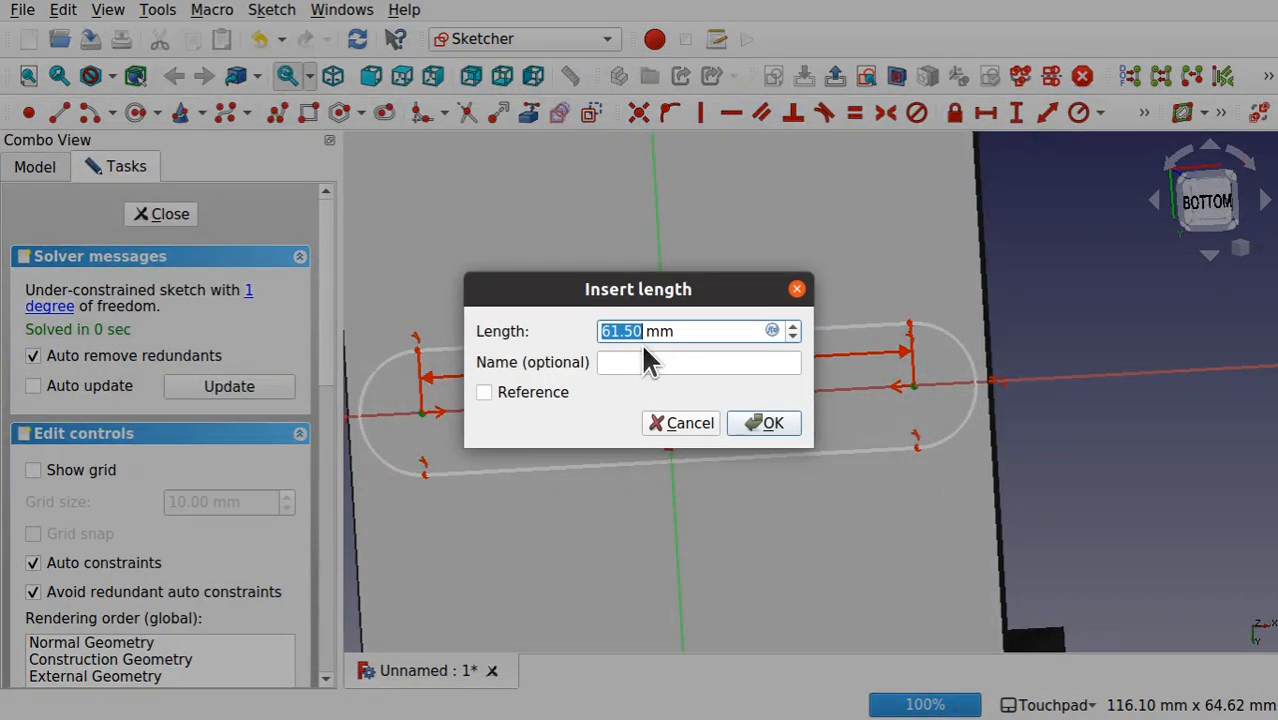
text(50)
click(768, 423)
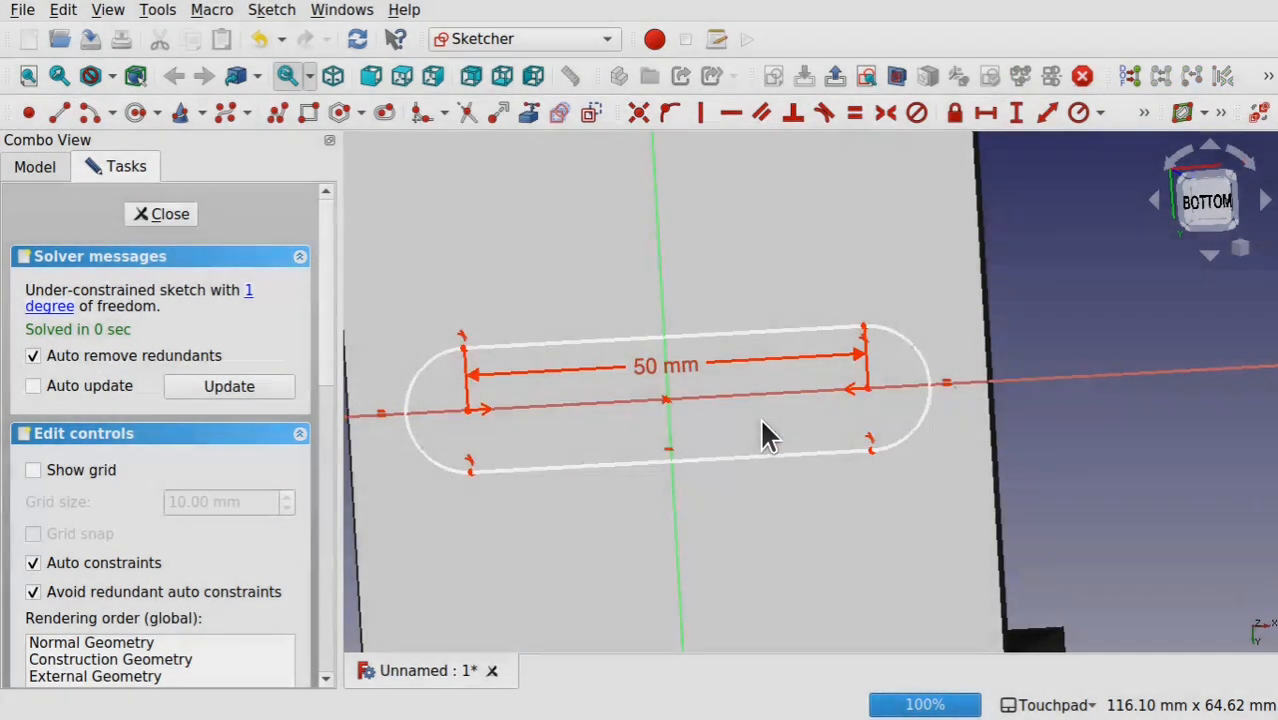
Step: Set the slot's centre distance to the expression Sketch.Constraints.SideLength/2 and move its dimension clear above the slot
mouse_move(659, 399)
alt+mouse_down()
mouse_move(825, 388)
mouse_move(674, 399)
mouse_move(682, 416)
mouse_move(670, 422)
mouse_move(722, 427)
mouse_move(670, 419)
alt+mouse_up()
scroll(670, 419, down, 3)
scroll(670, 419, up, 1)
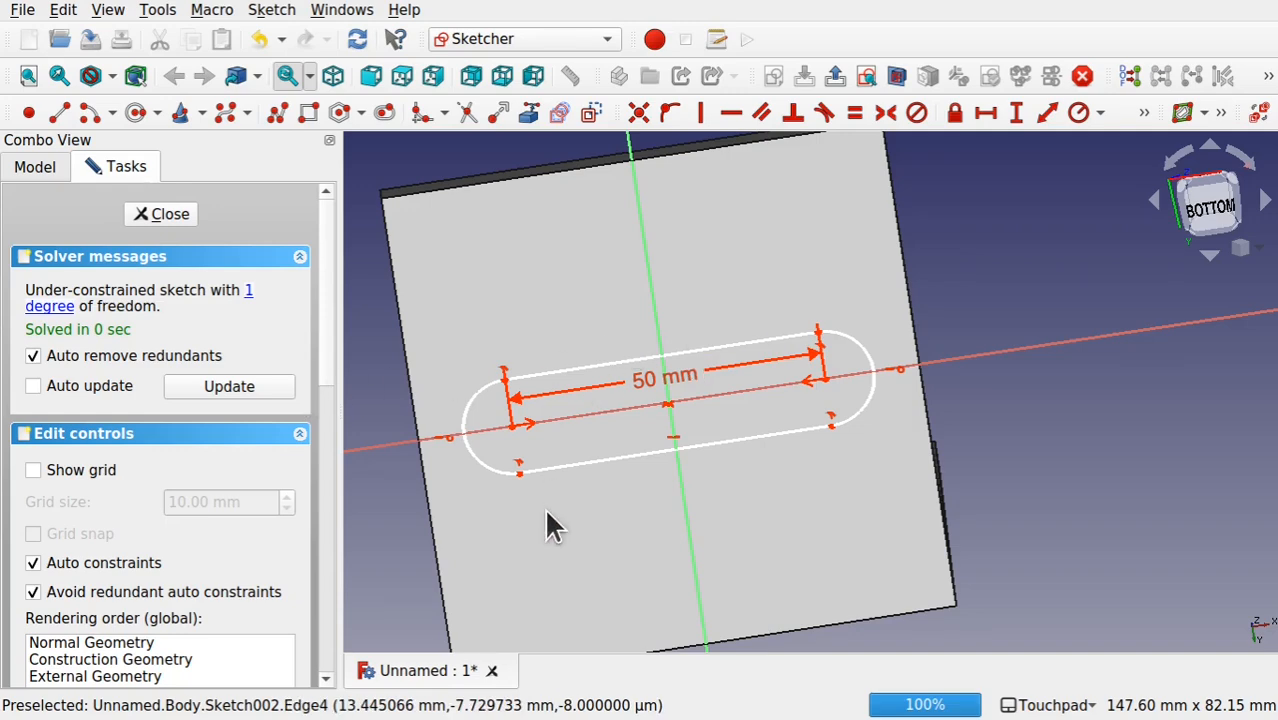
double_click(677, 380)
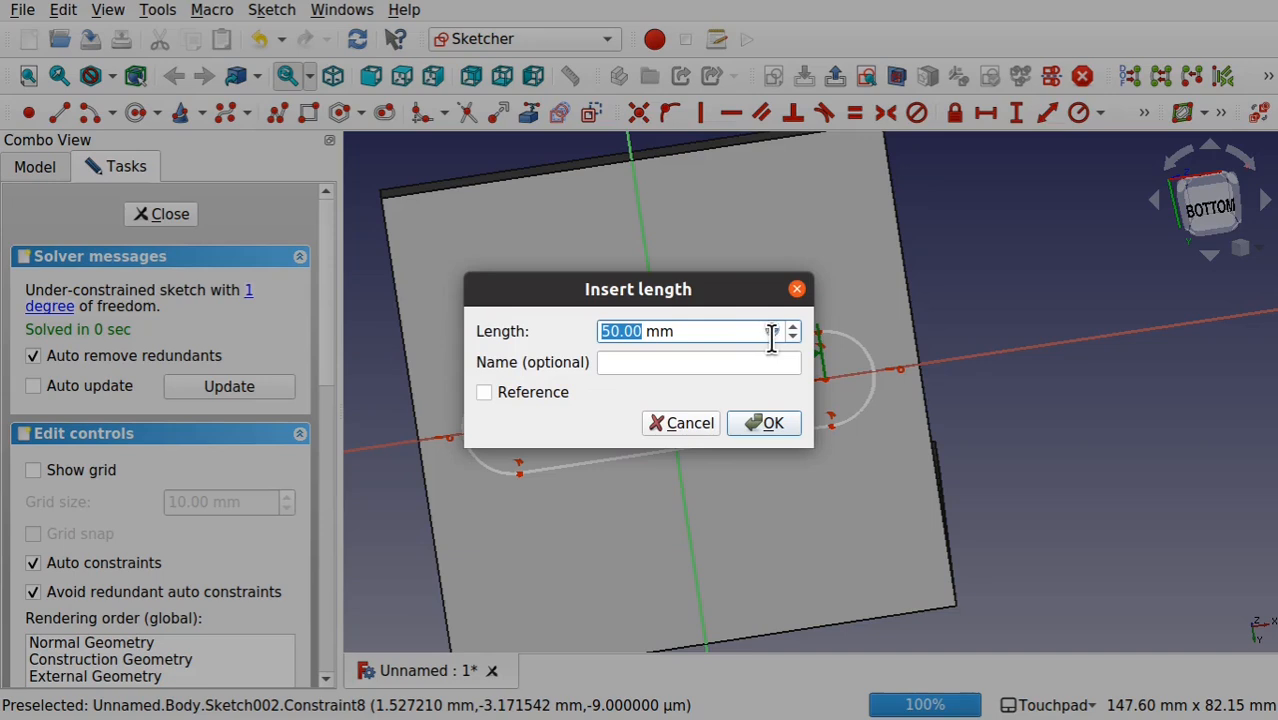
click(772, 330)
text(Ske)
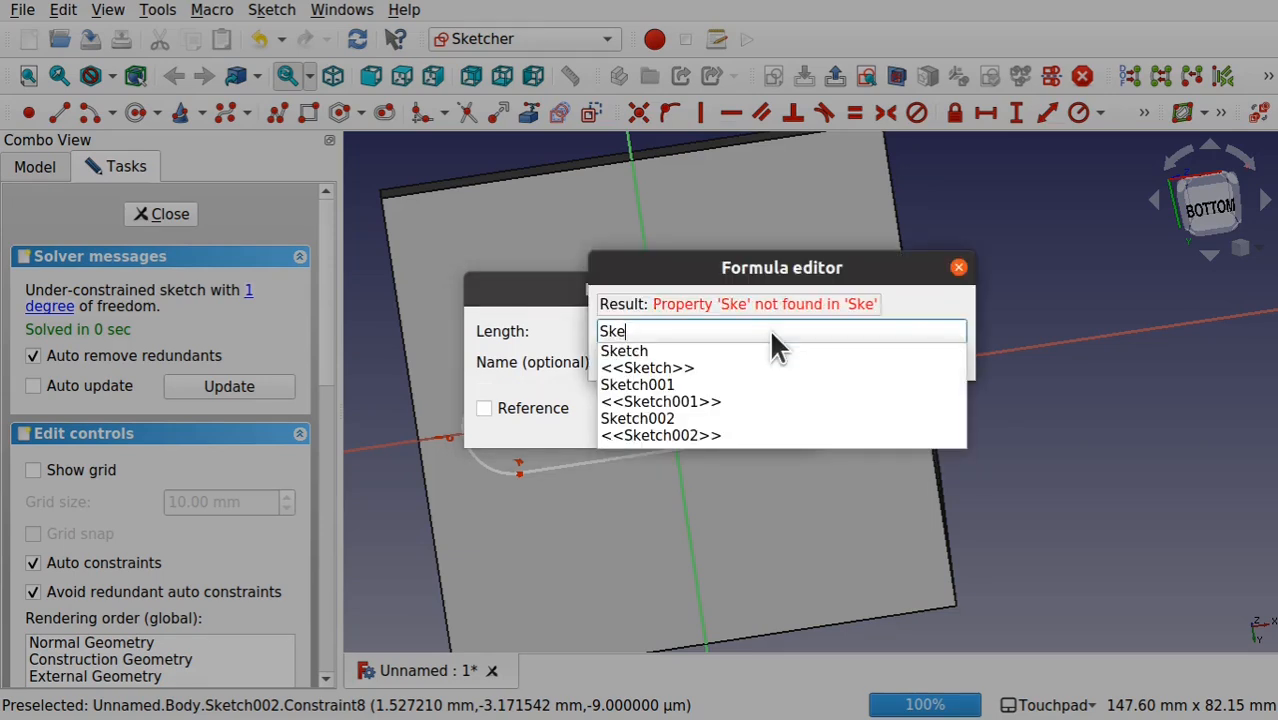
click(697, 350)
text(.Co)
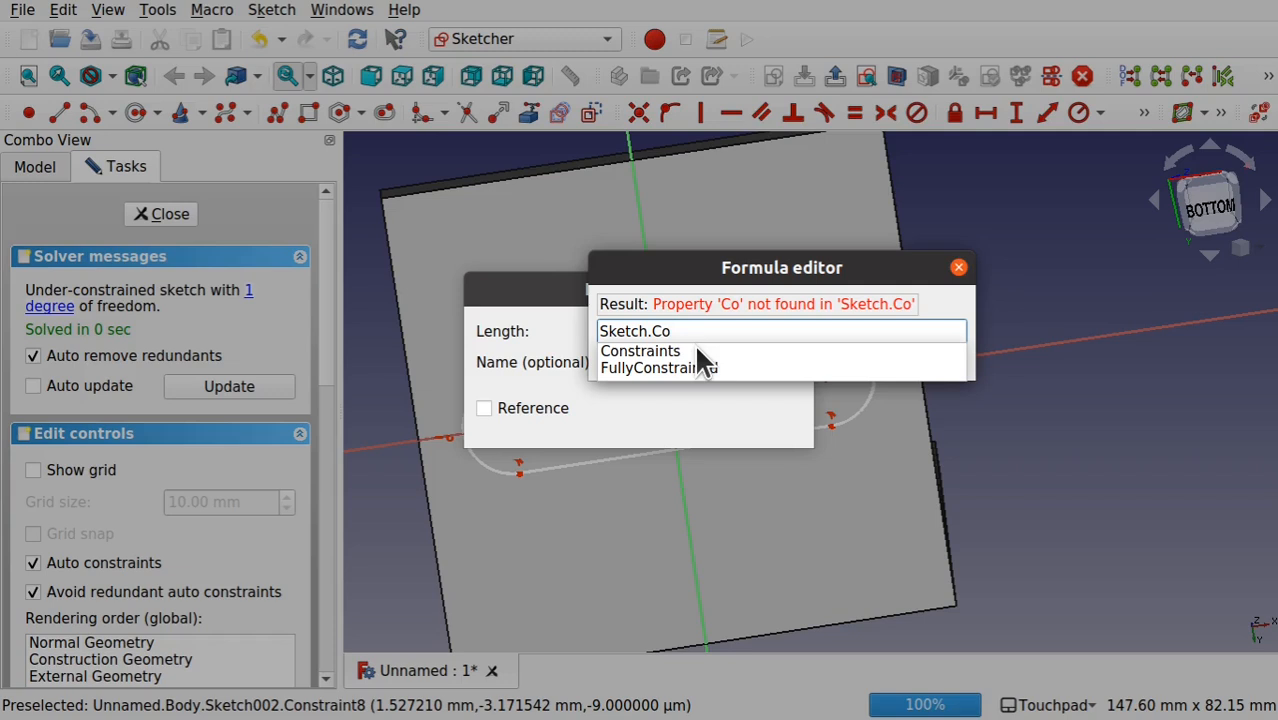
click(697, 350)
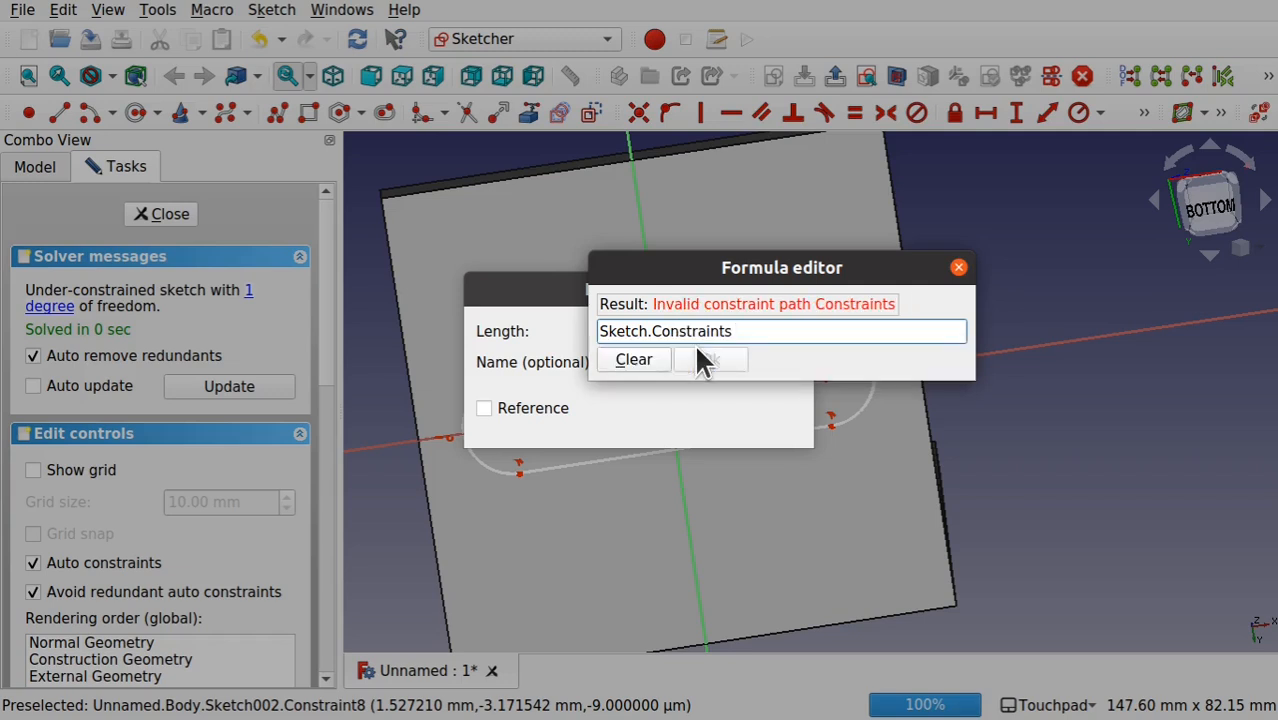
text(.Side)
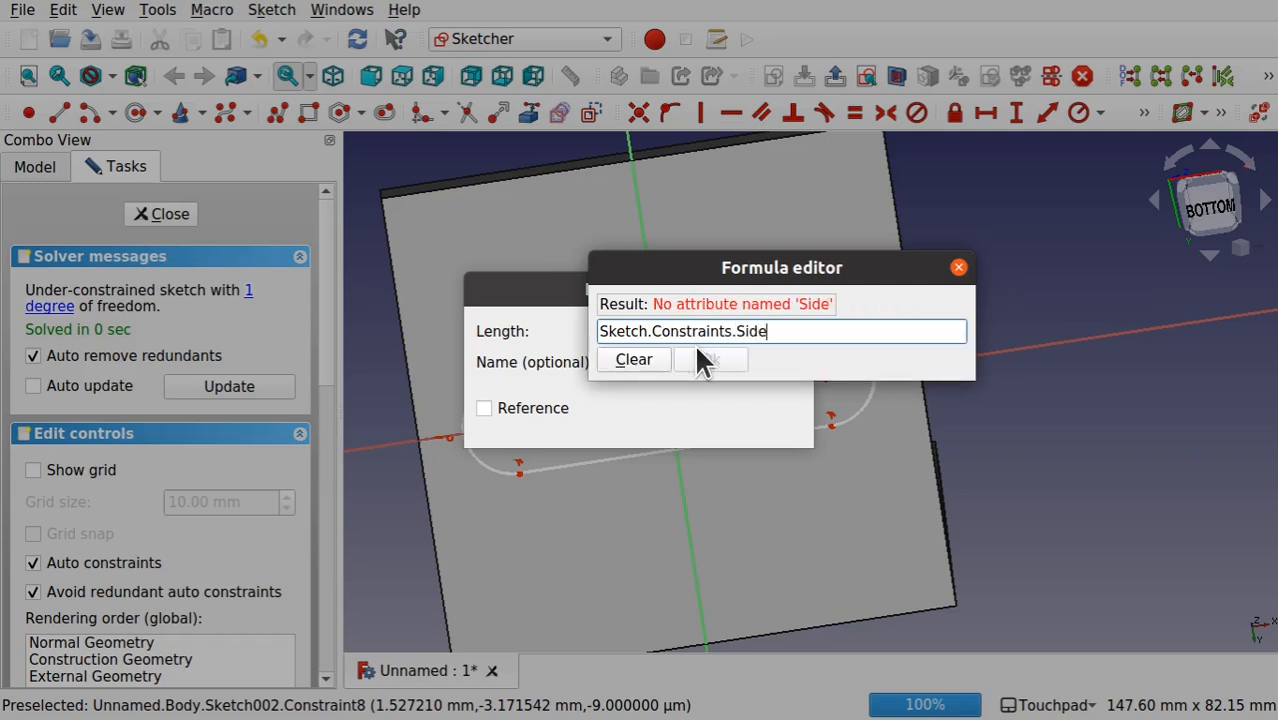
key(BackSpace)
text(eLength)
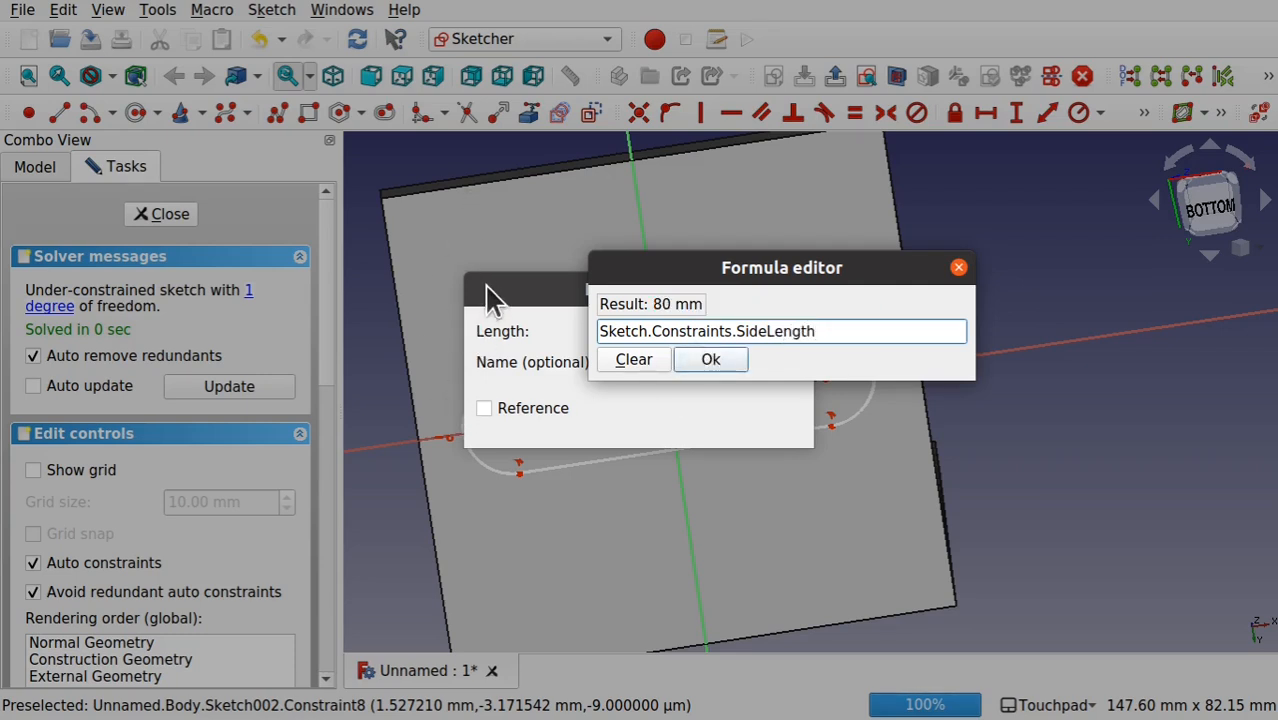
text(/2)
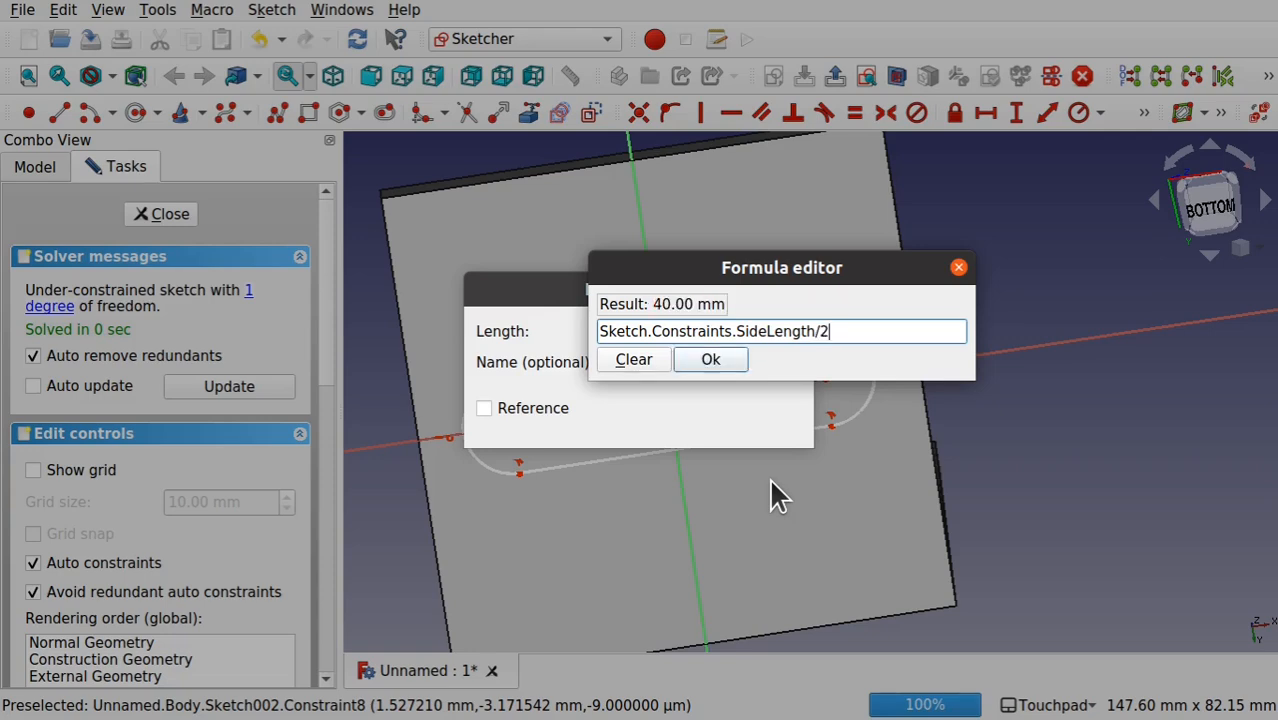
click(702, 360)
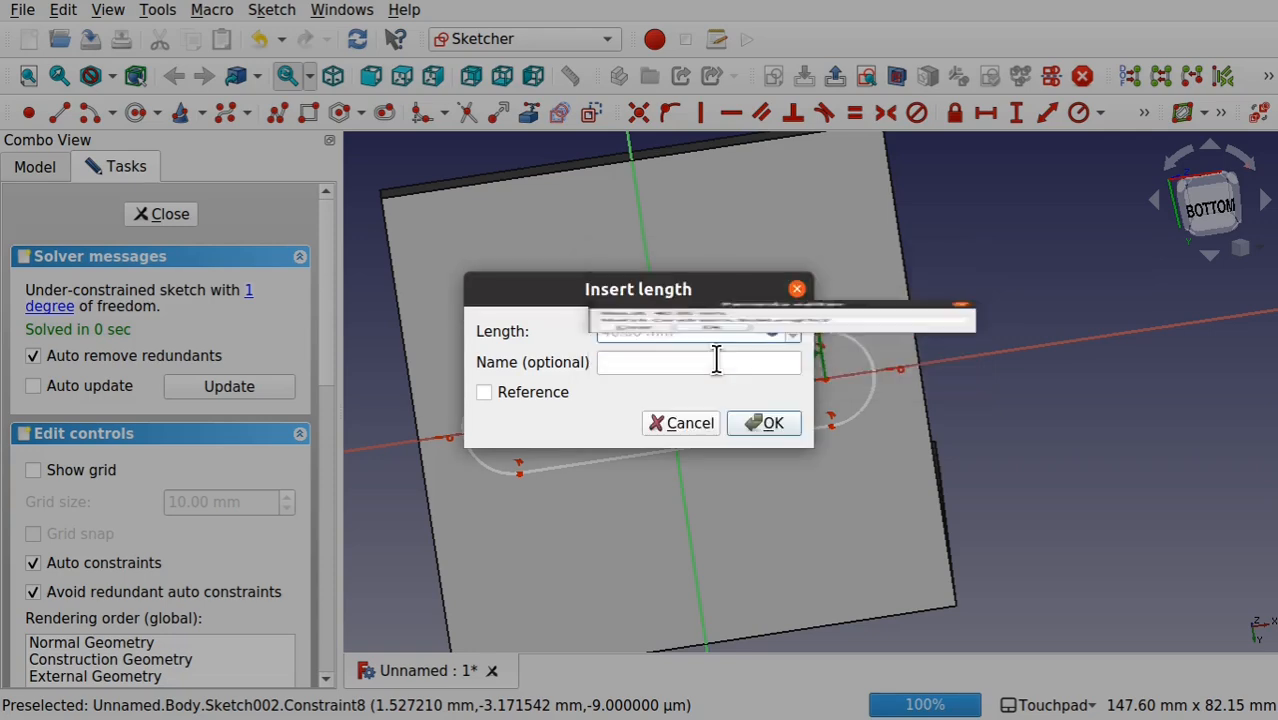
click(768, 423)
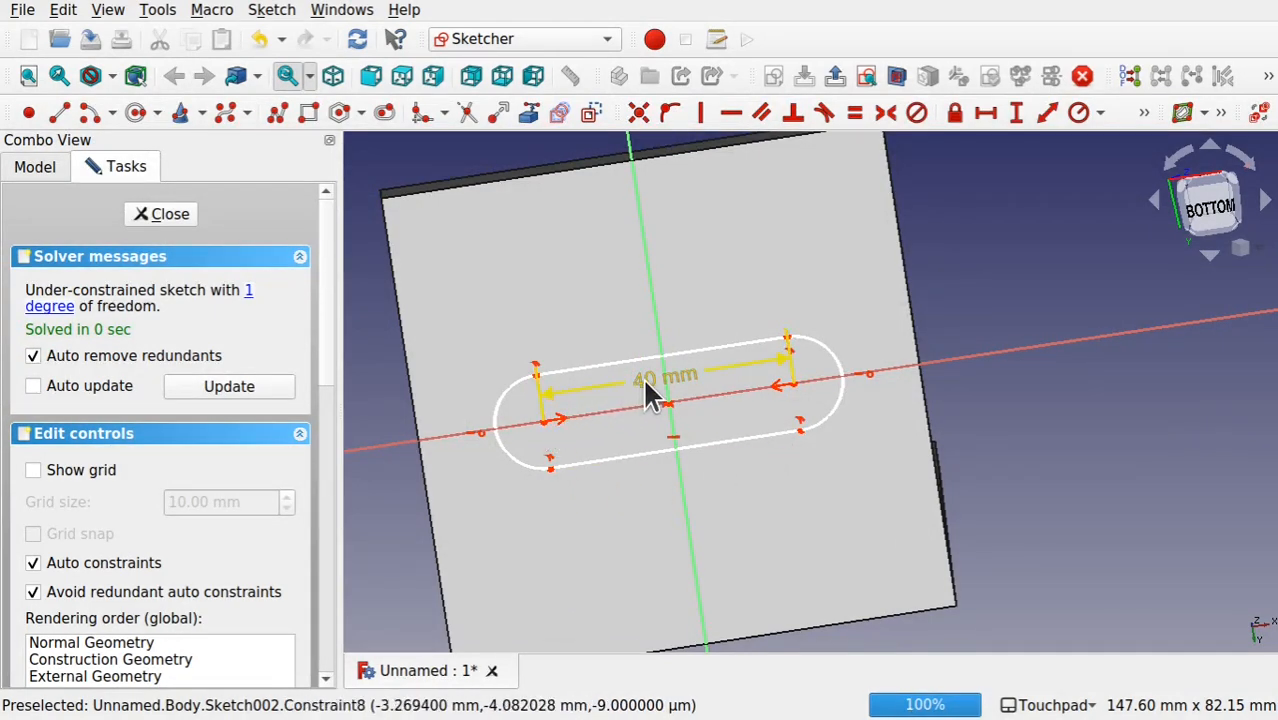
drag(640, 385, 634, 306)
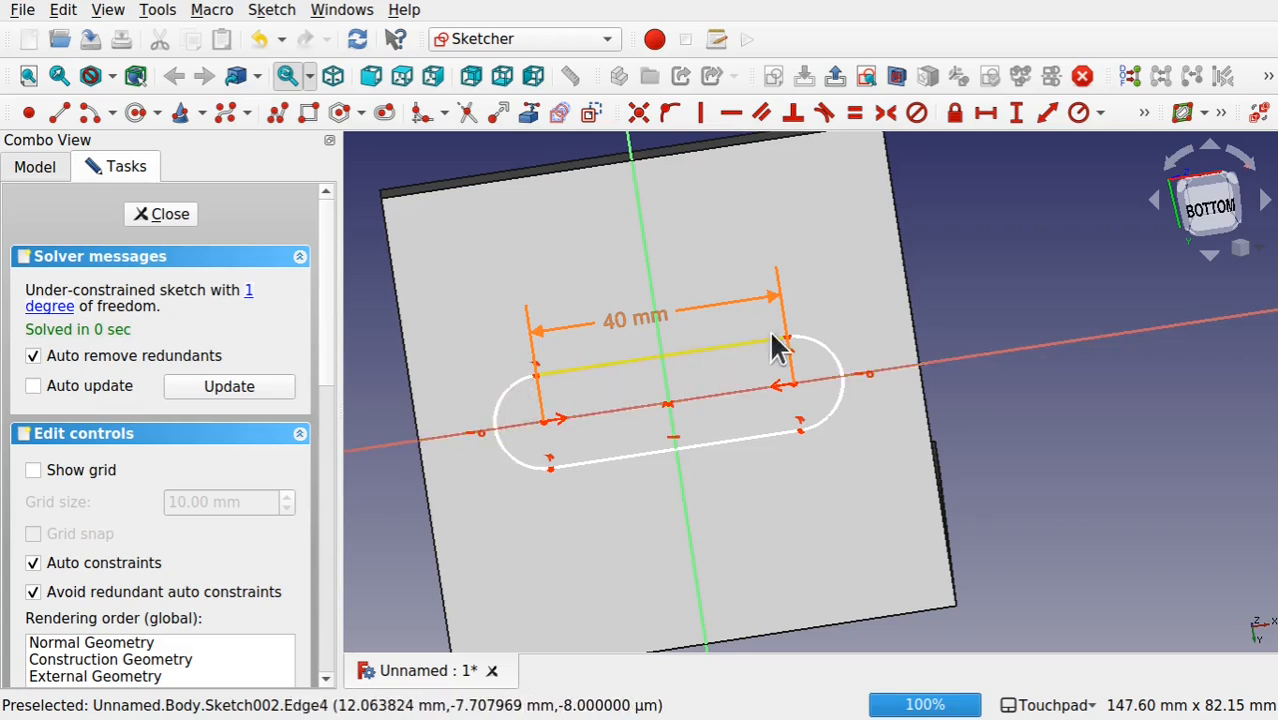
Step: Constrain the slot's width vertically between one arc's endpoints with the expression Sketch.Constraints.SideLength / 4 and close the sketch
click(551, 466)
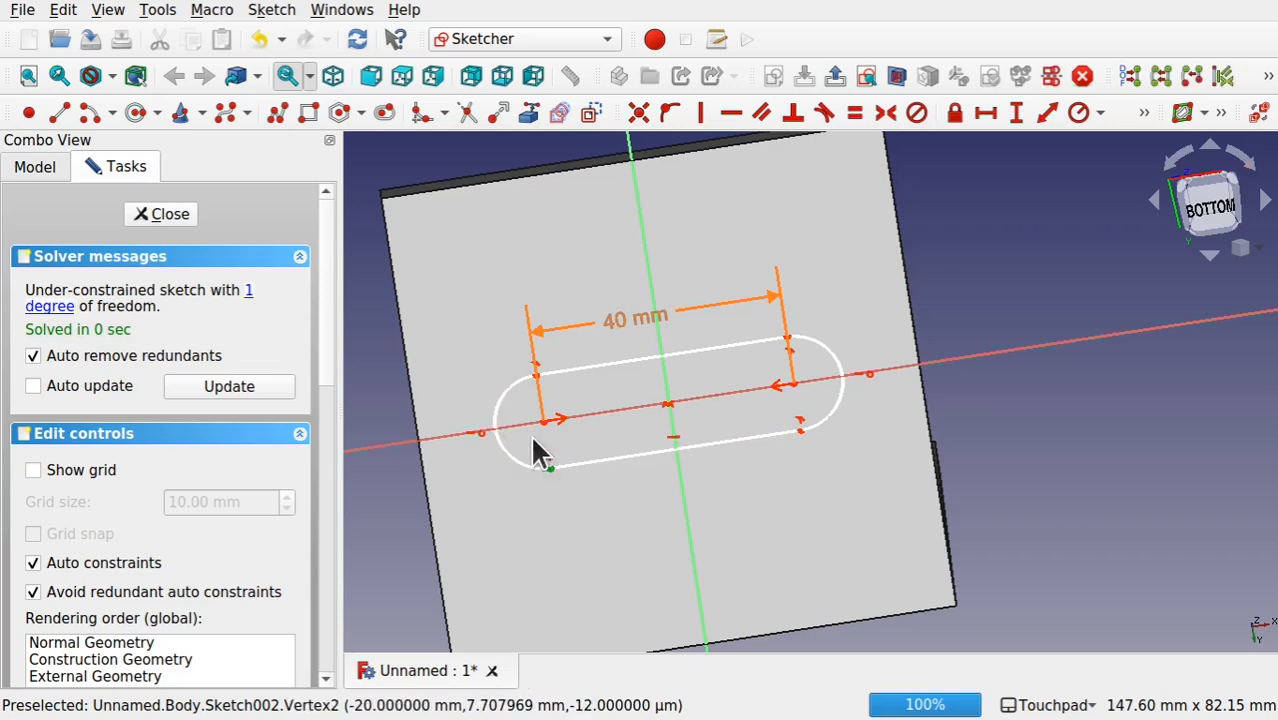
click(536, 374)
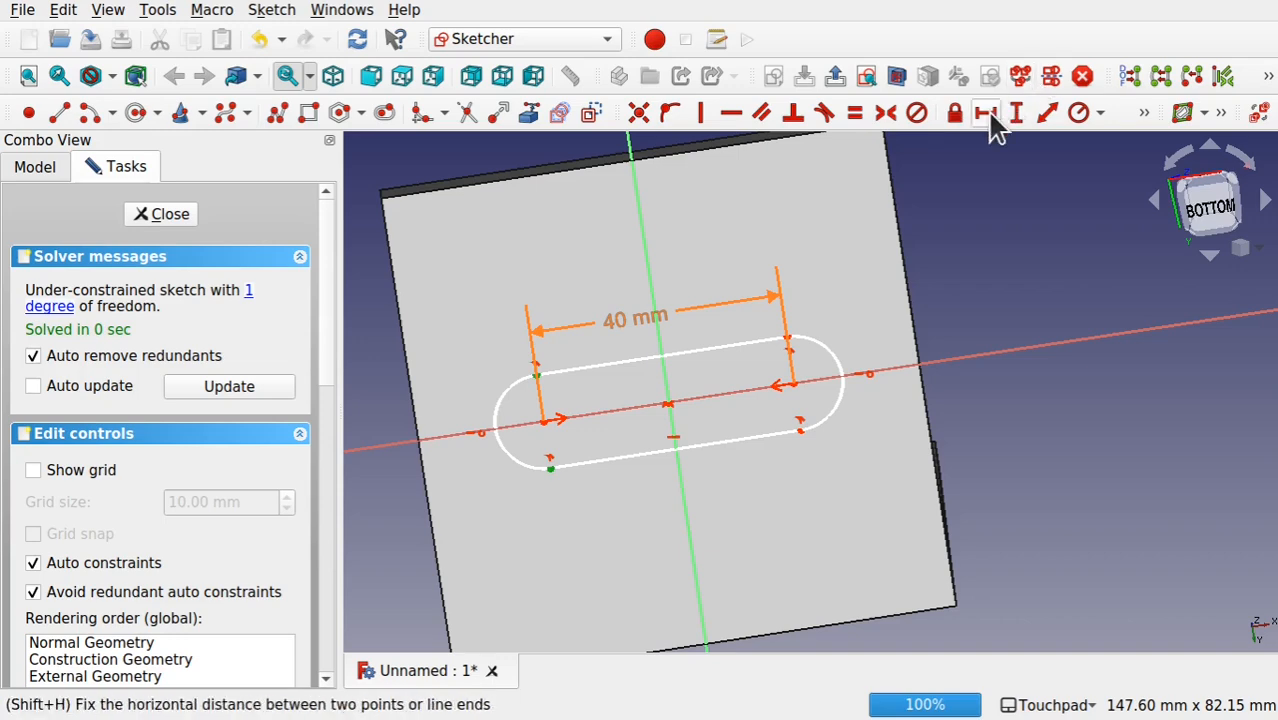
click(1016, 114)
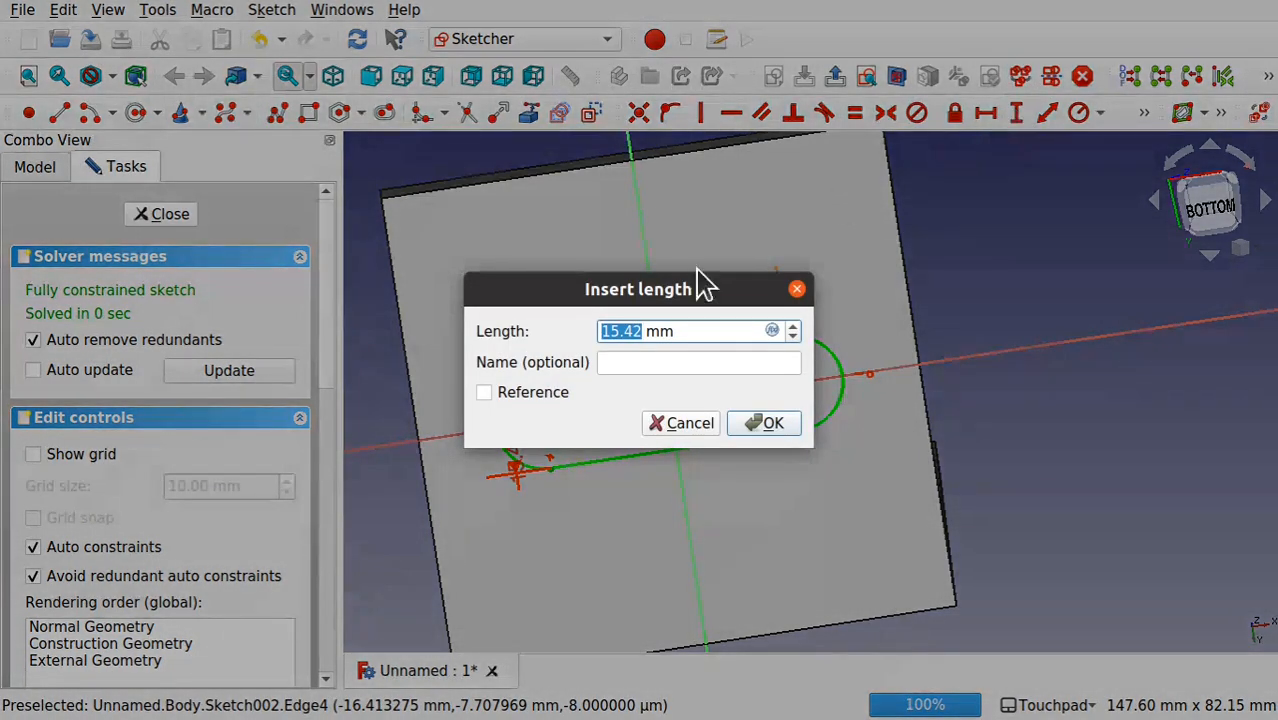
click(770, 330)
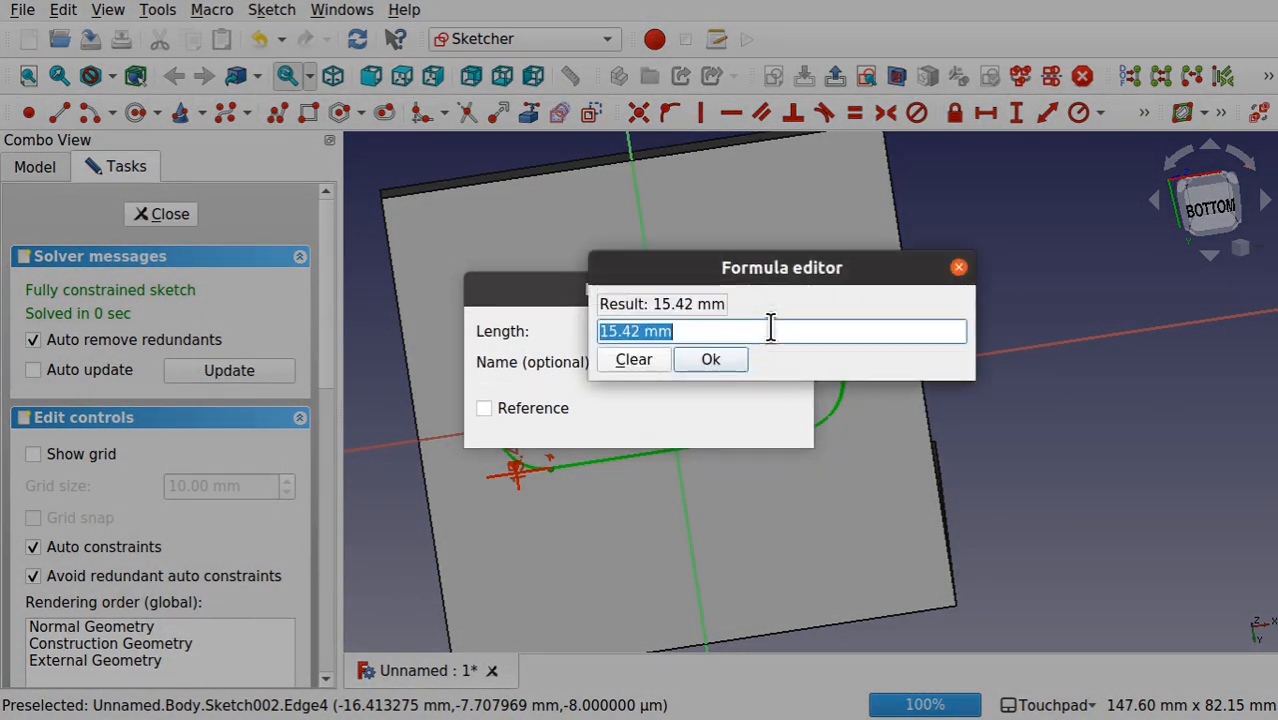
text(Sket)
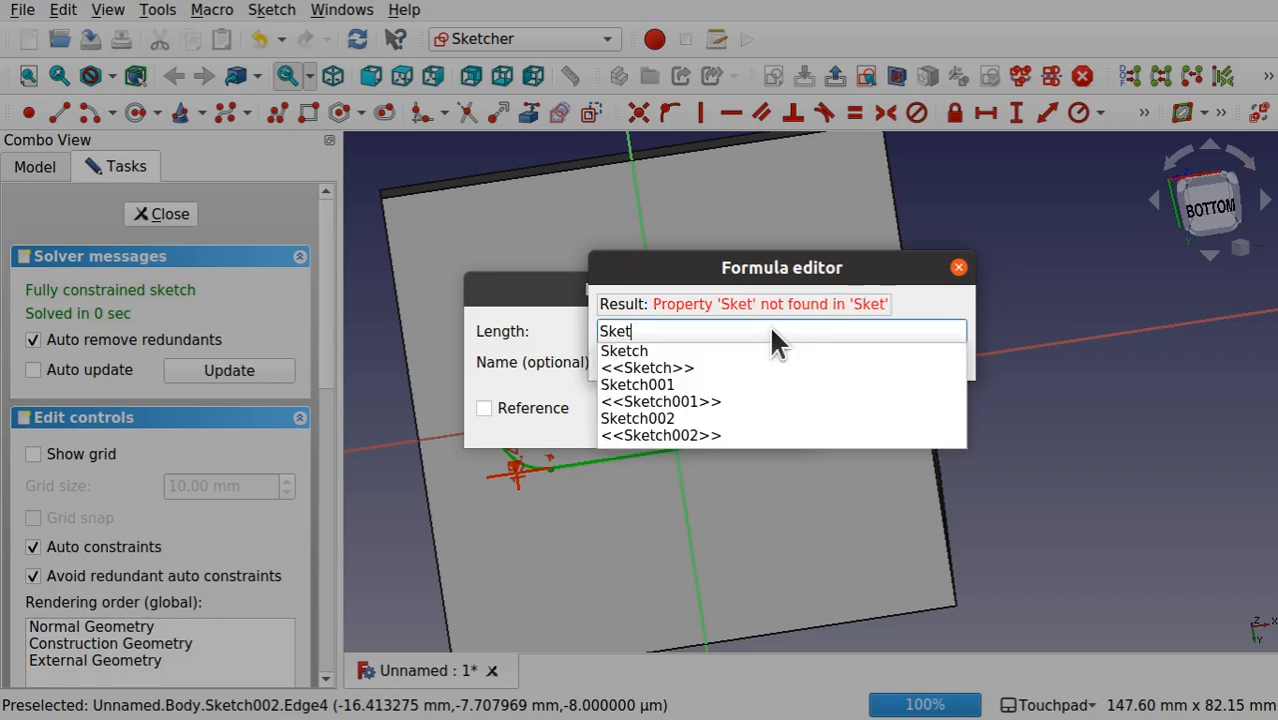
text(c)
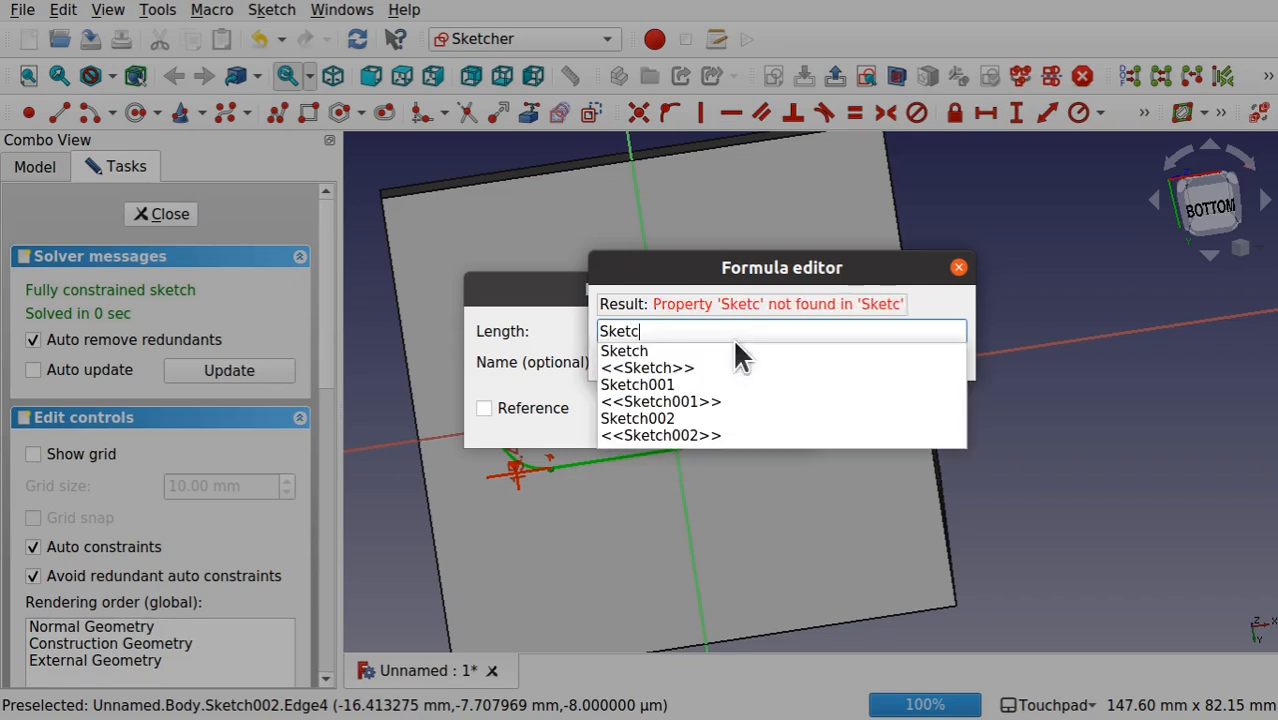
text(h.Co)
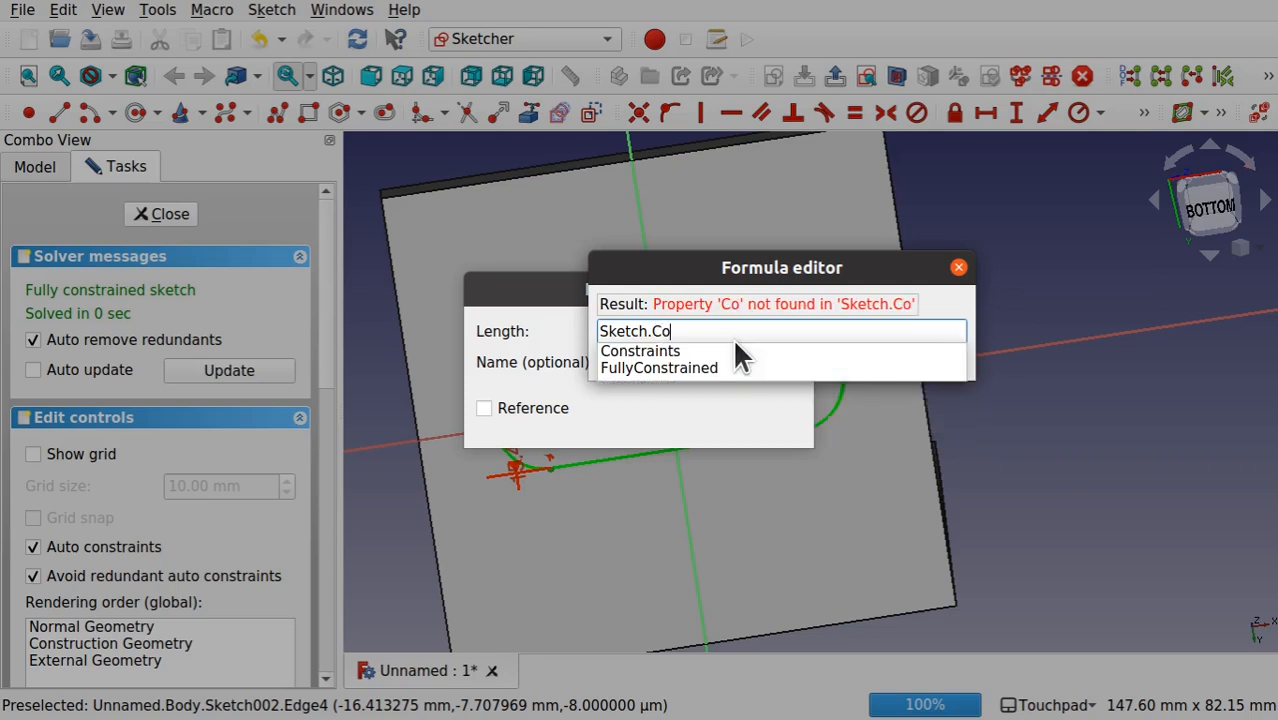
click(667, 352)
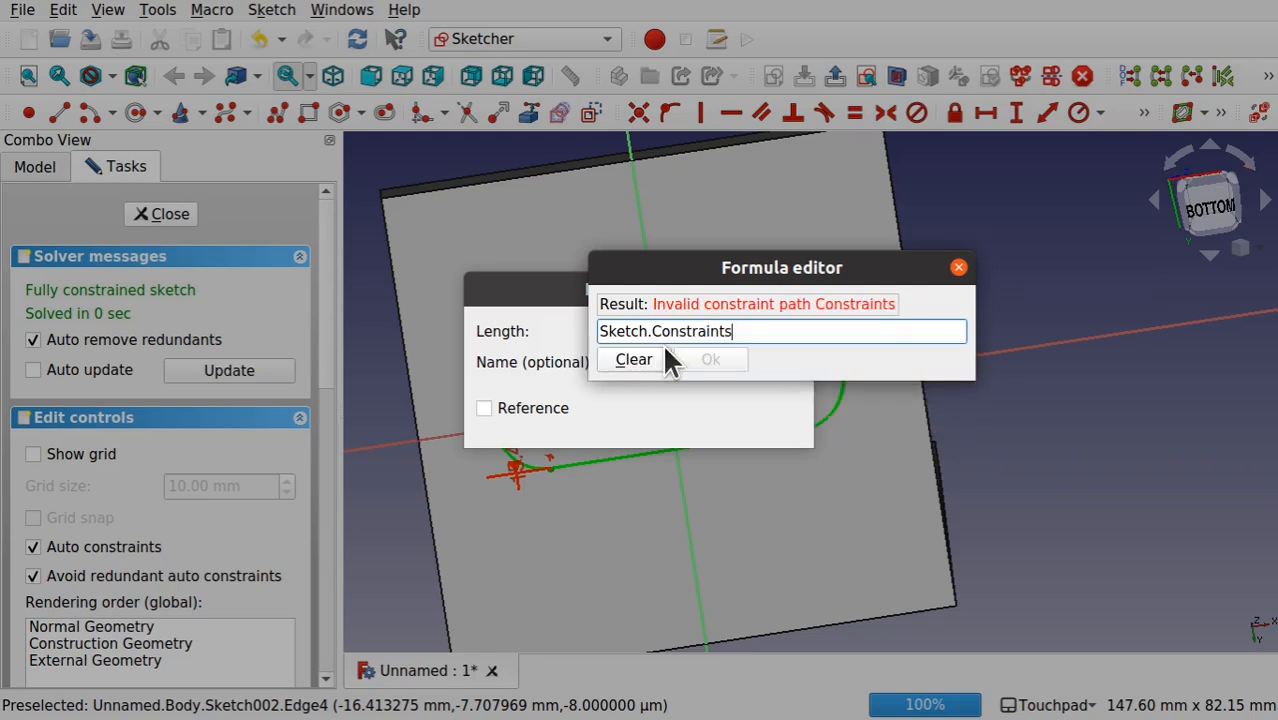
text(.)
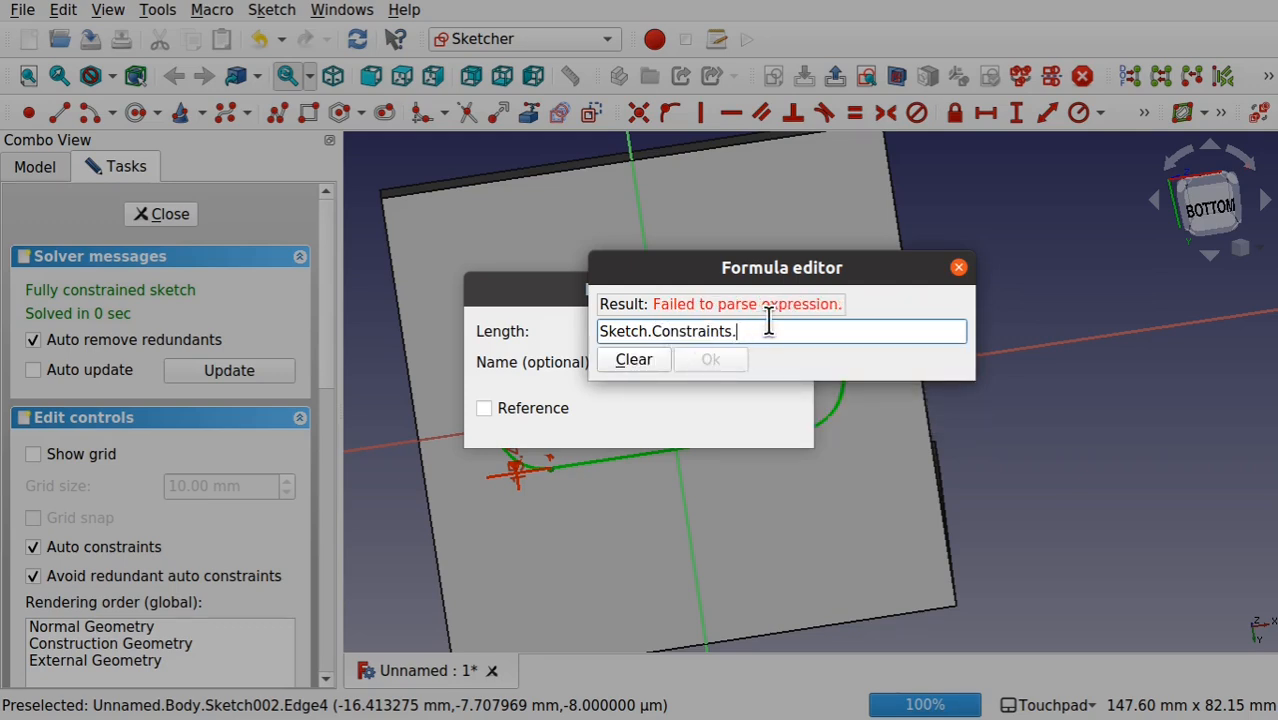
text(SideLength / 4)
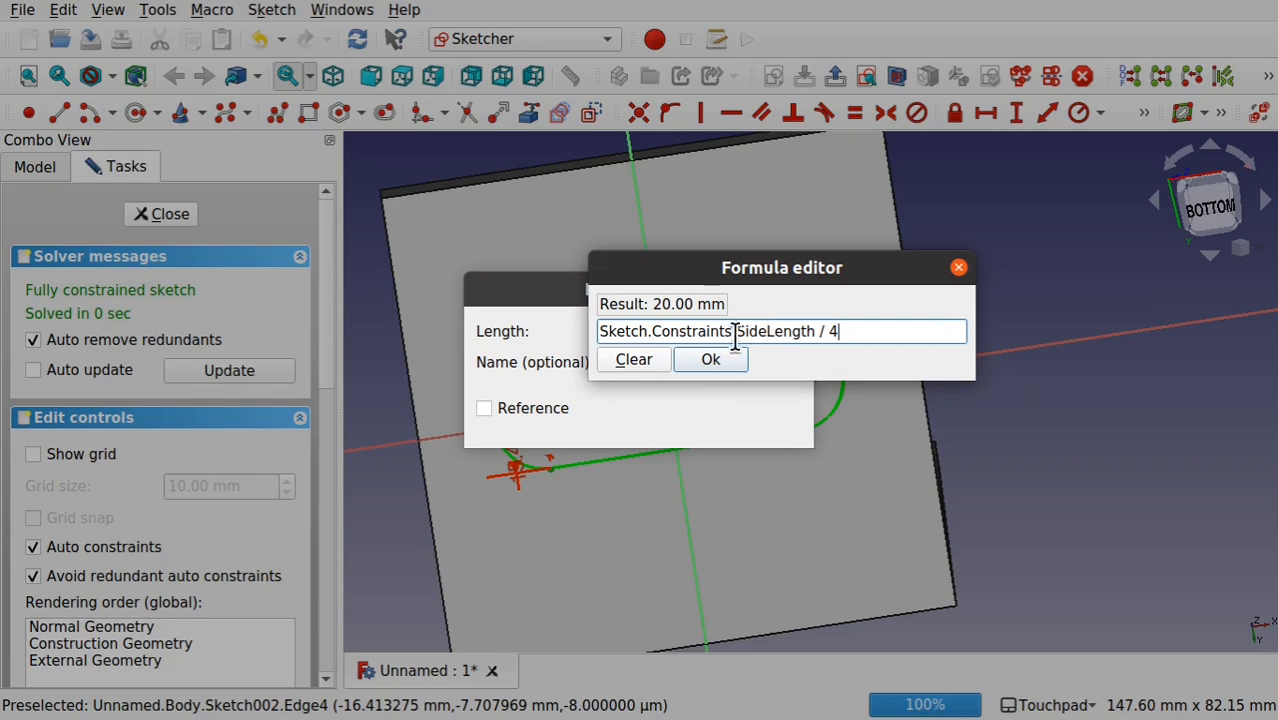
click(710, 359)
click(779, 431)
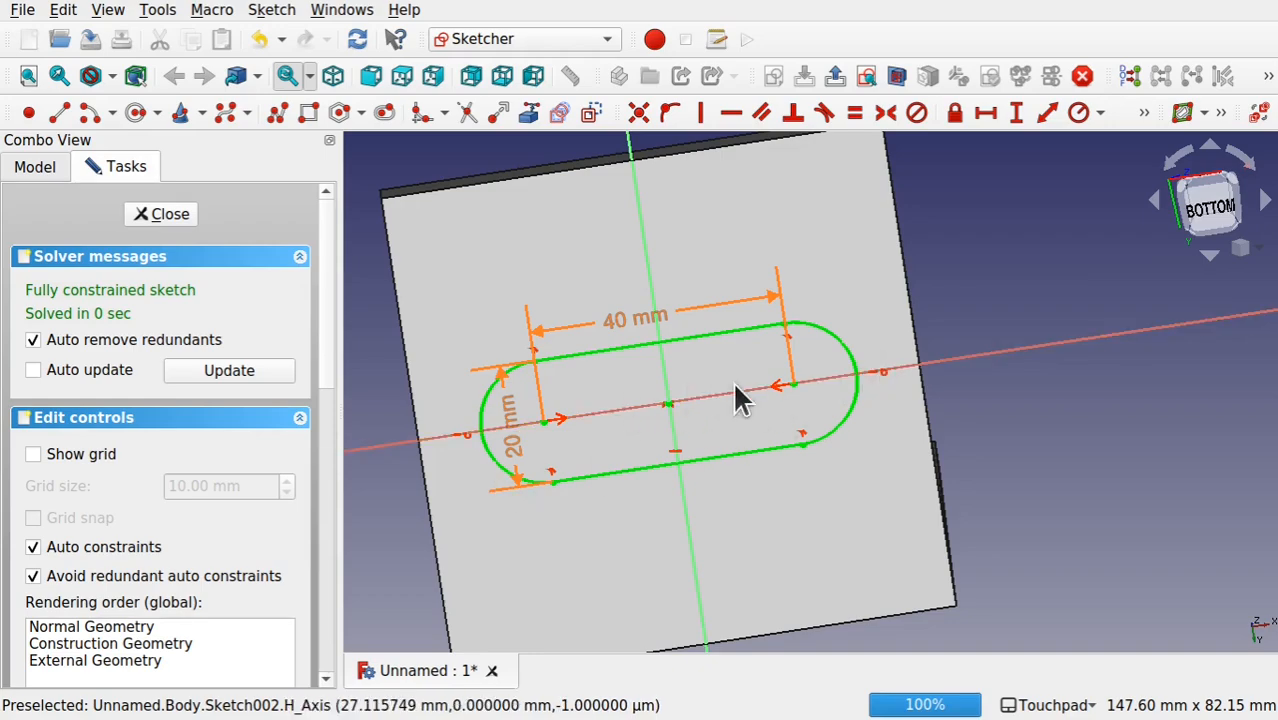
shift+drag(873, 318, 848, 266)
click(163, 215)
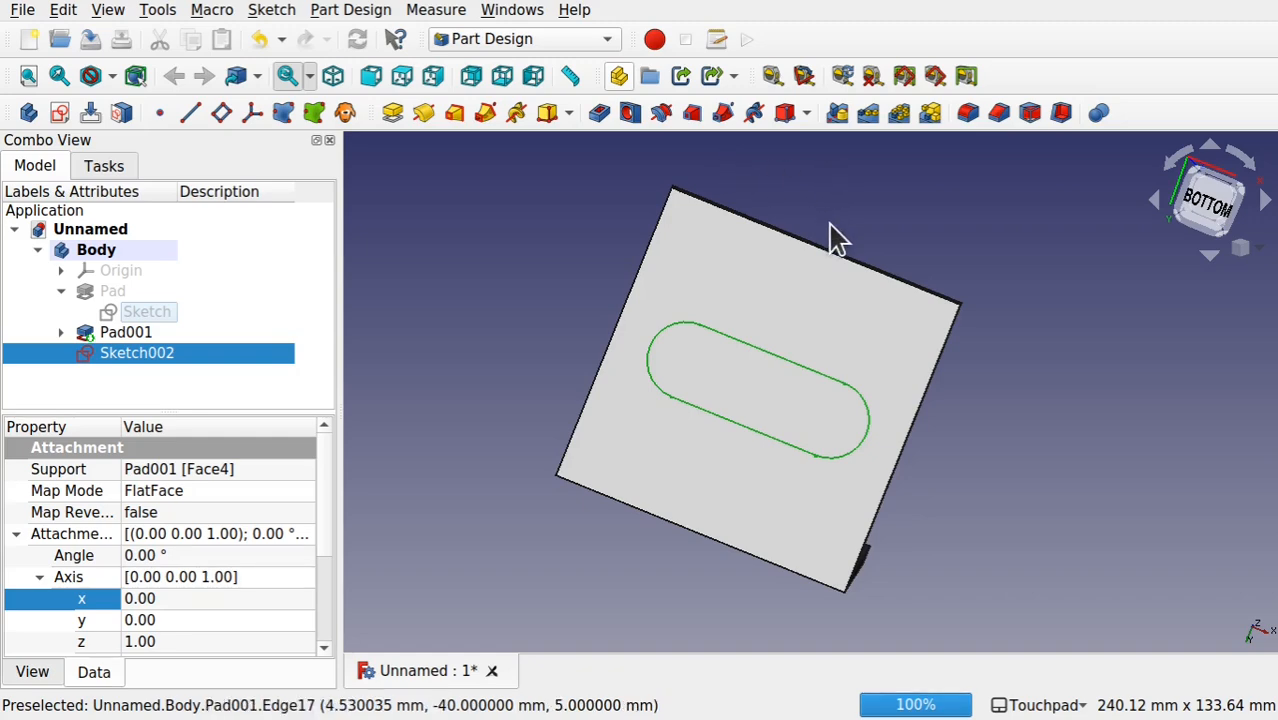
Step: Pocket the slot sketch into the base plate with its depth set to the expression Pad.Length/2
shift+drag(867, 348, 805, 334)
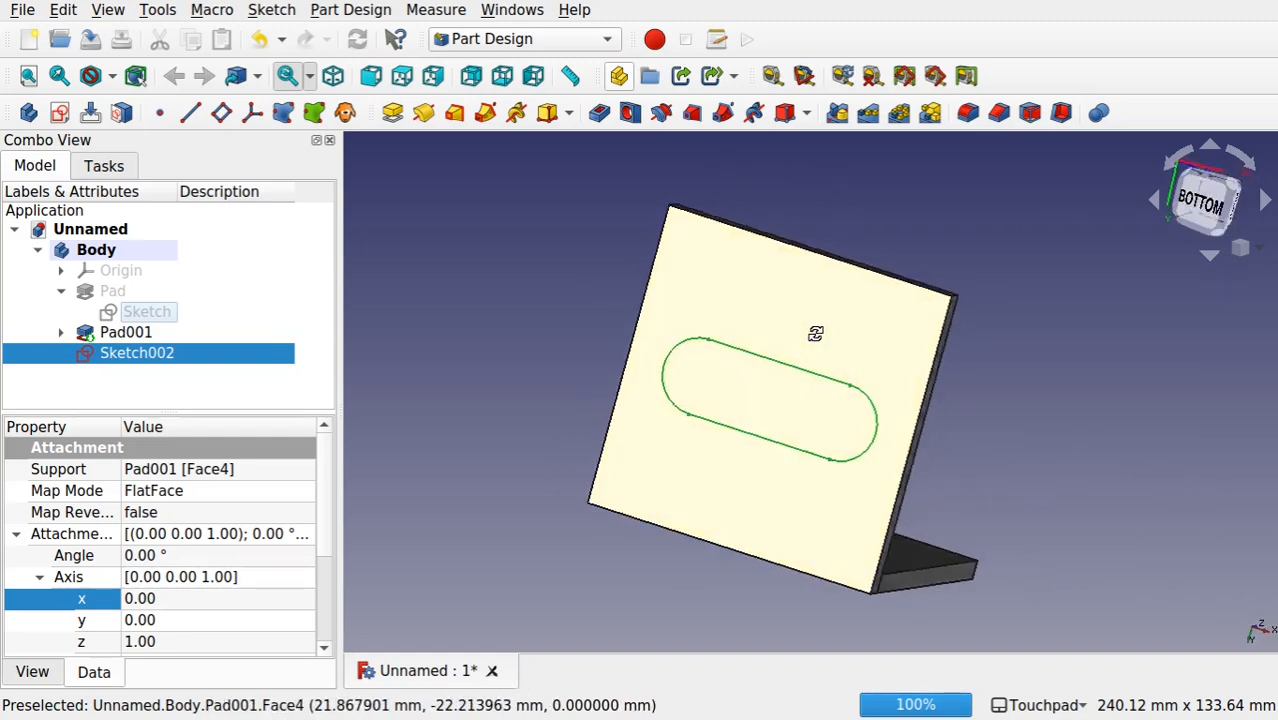
click(598, 116)
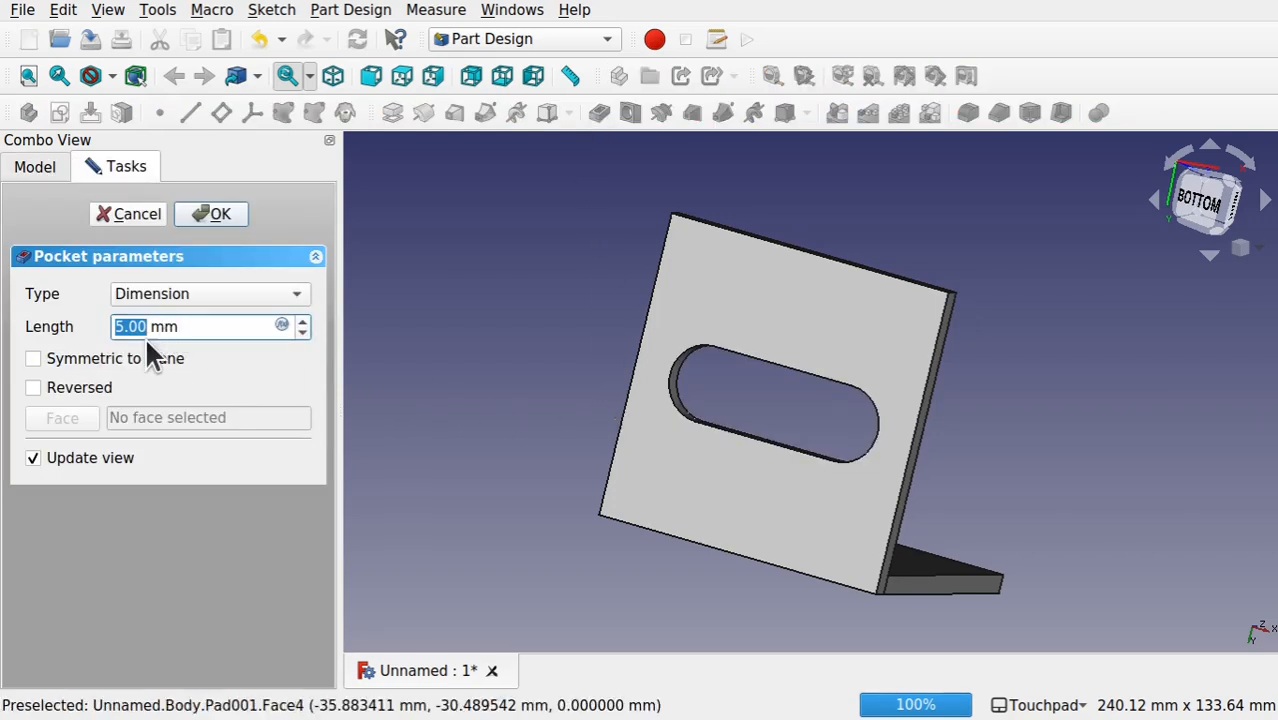
click(283, 327)
click(282, 326)
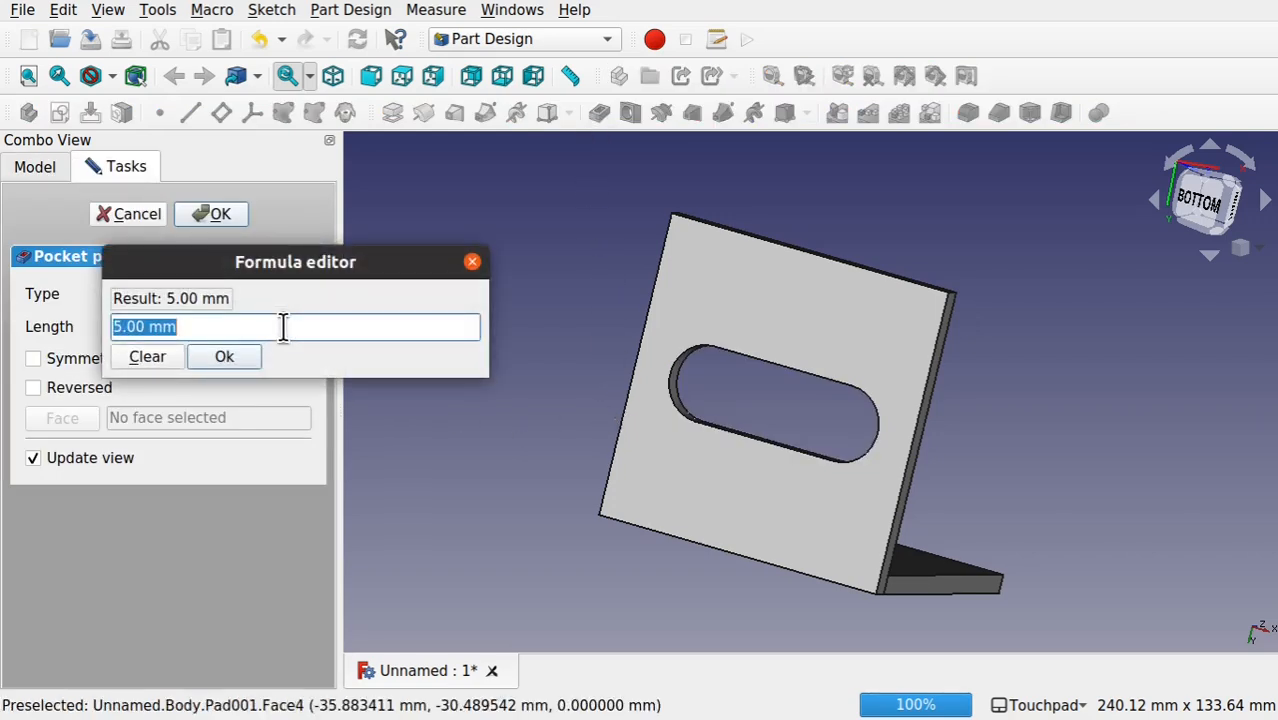
text(Pad)
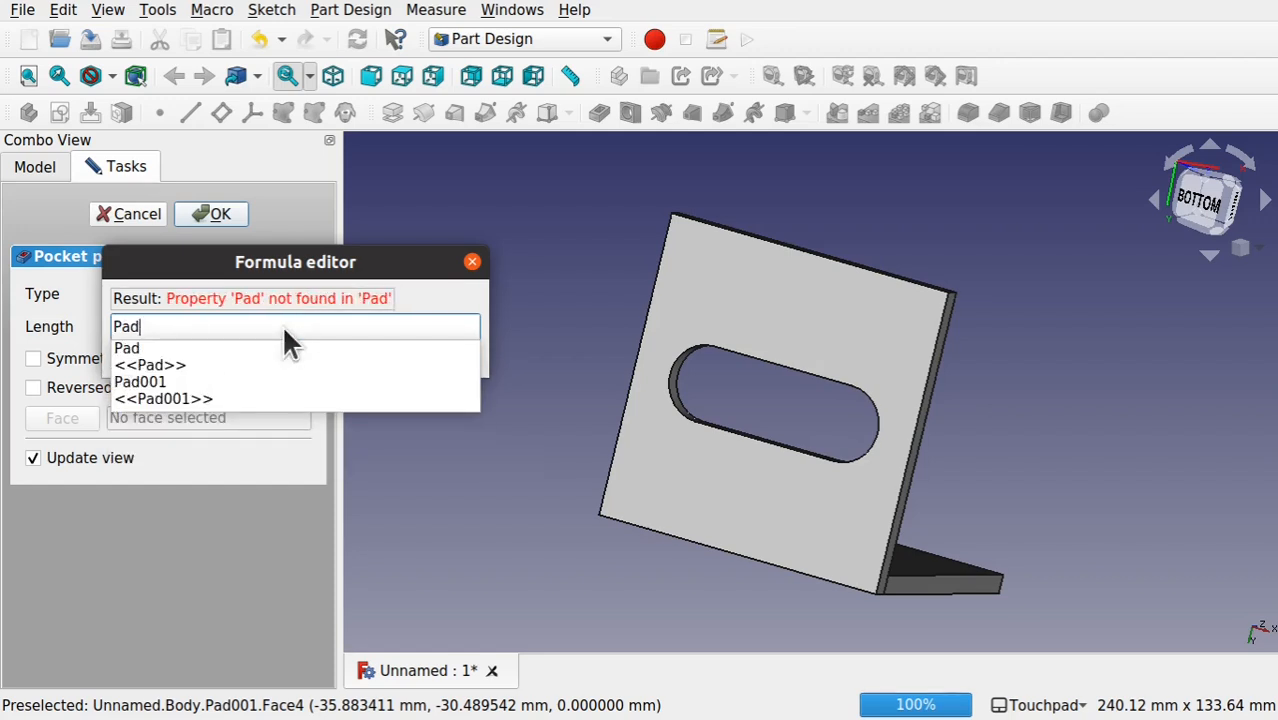
text(.Le)
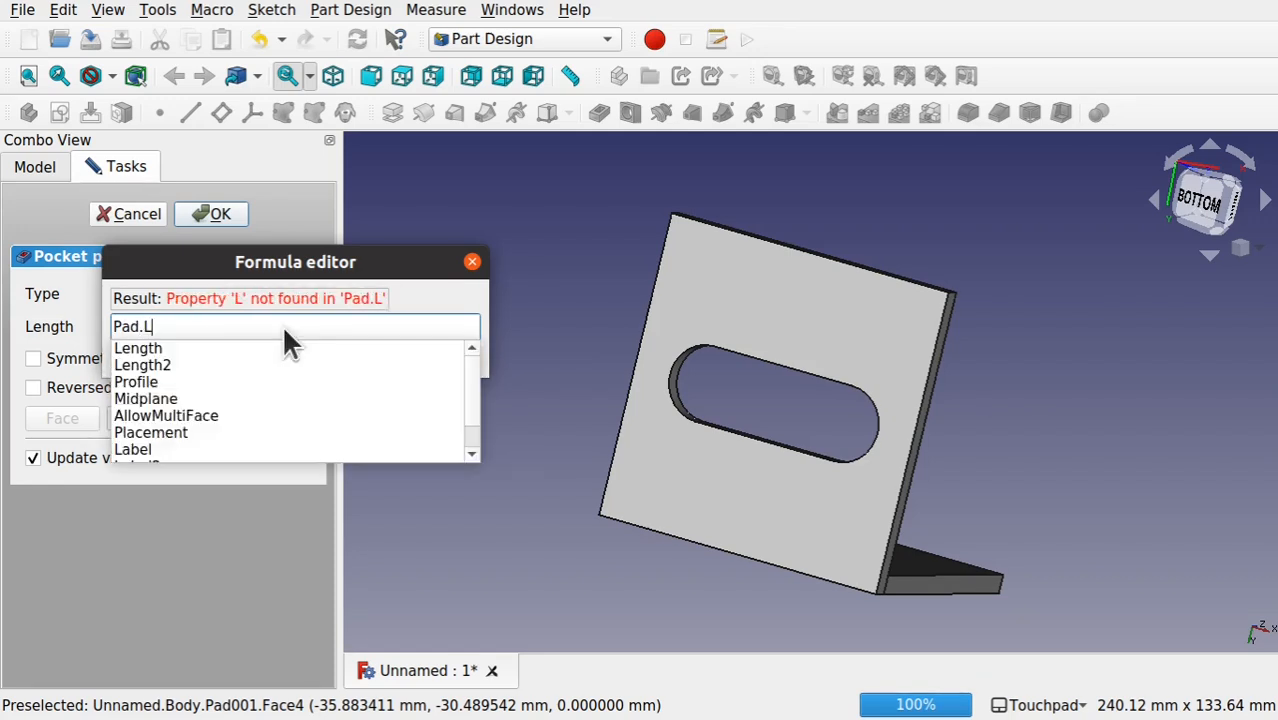
click(277, 329)
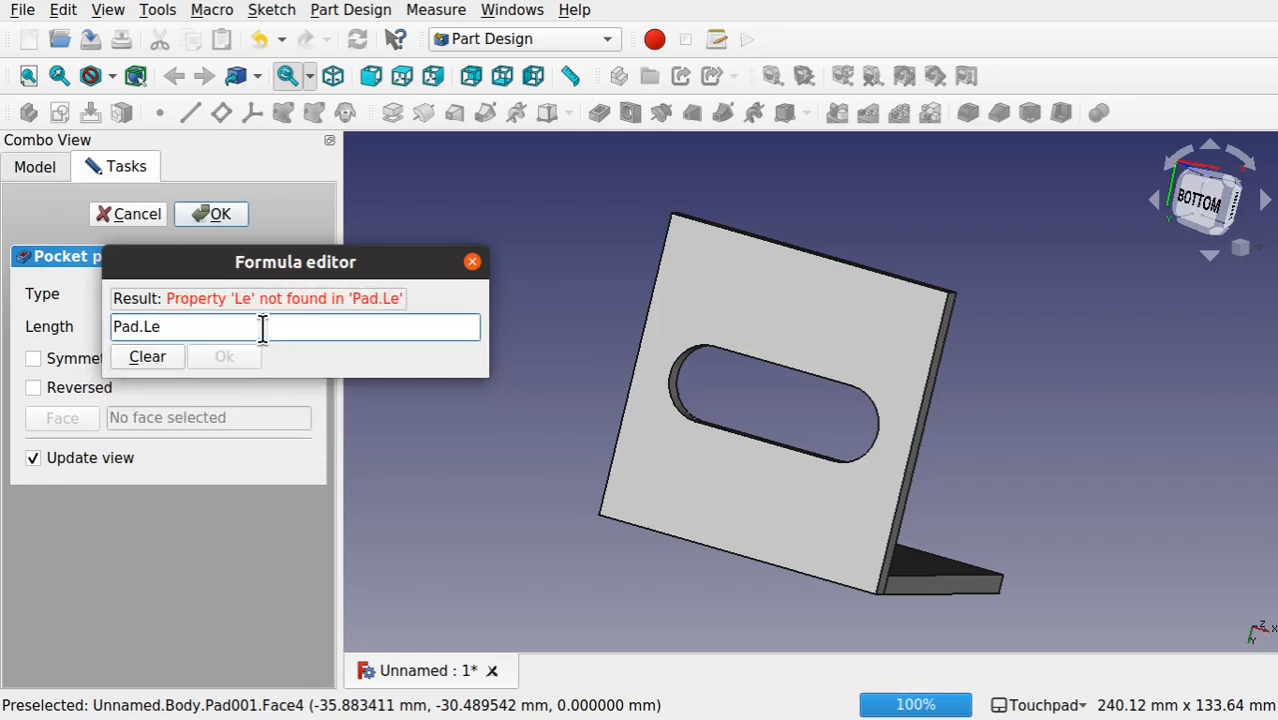
text(n)
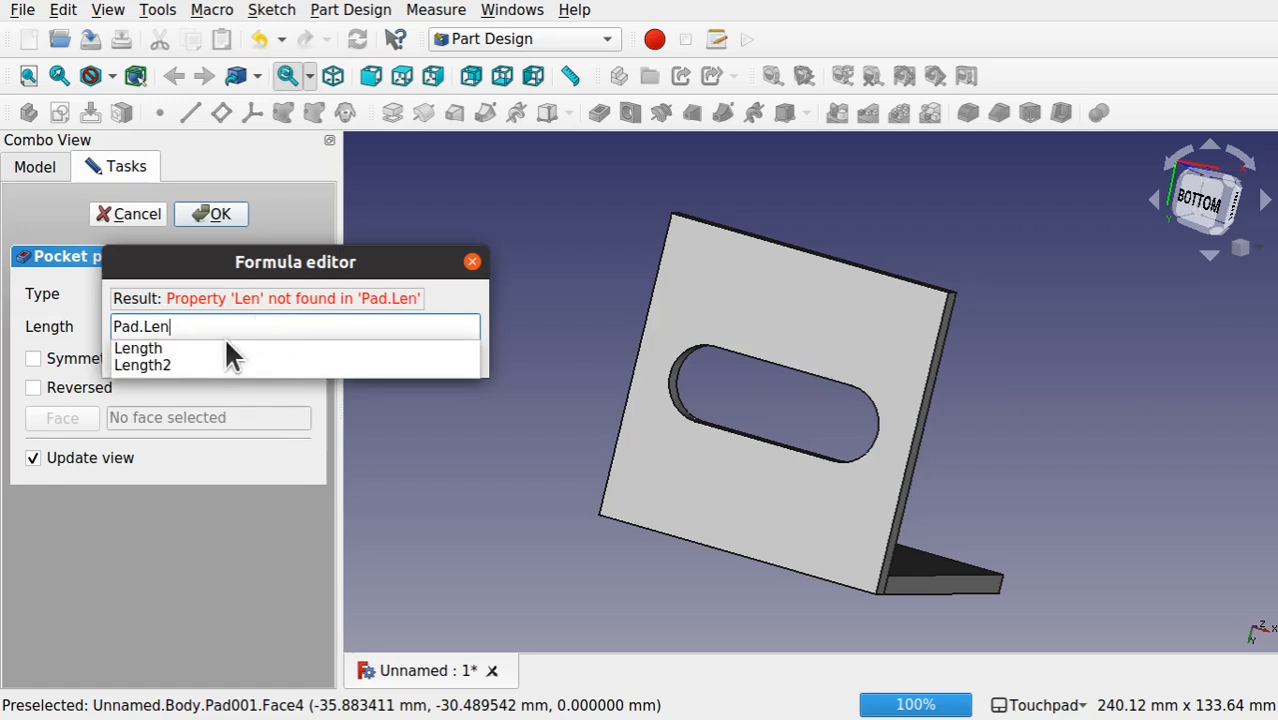
click(135, 346)
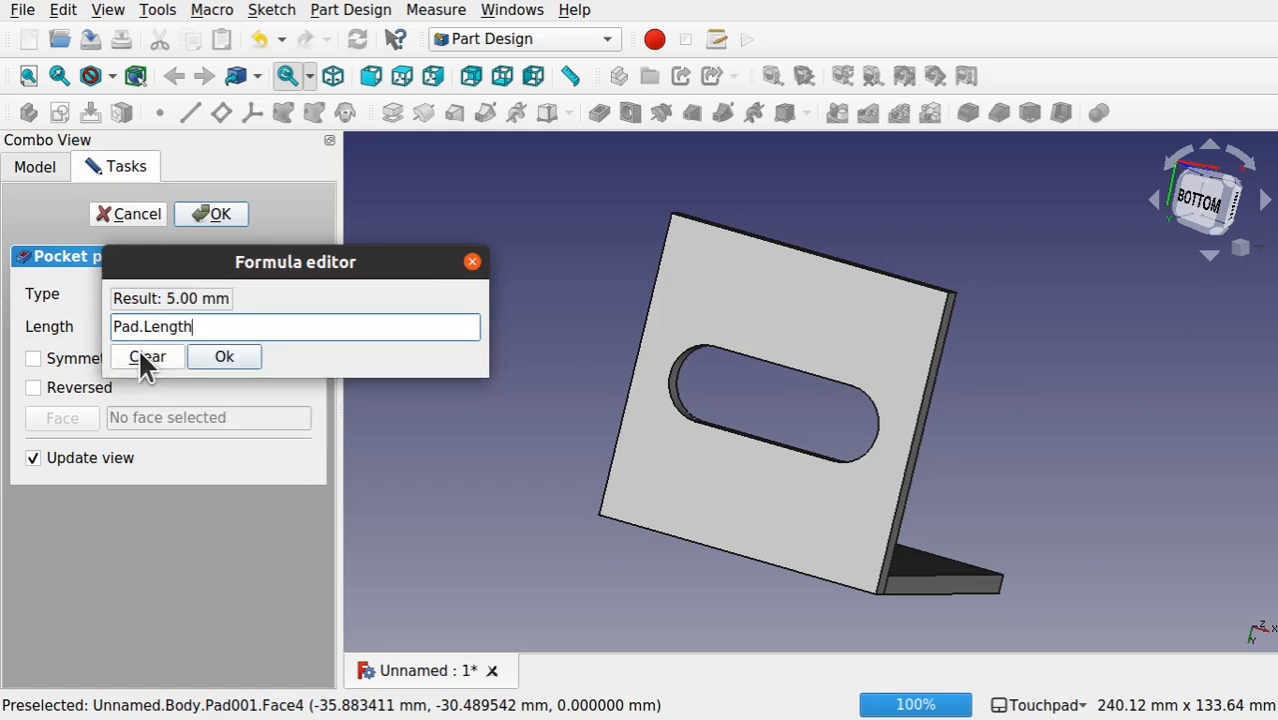
text(/2)
click(226, 360)
alt+drag(851, 337, 802, 402)
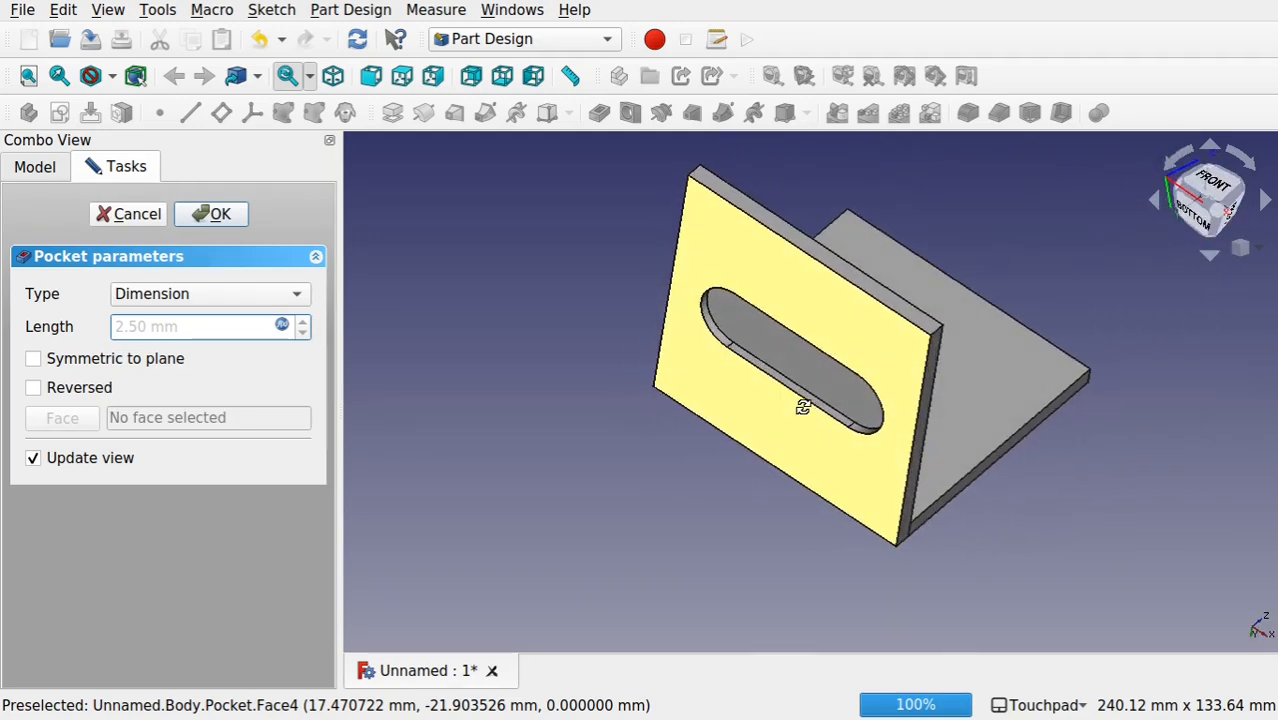
click(208, 216)
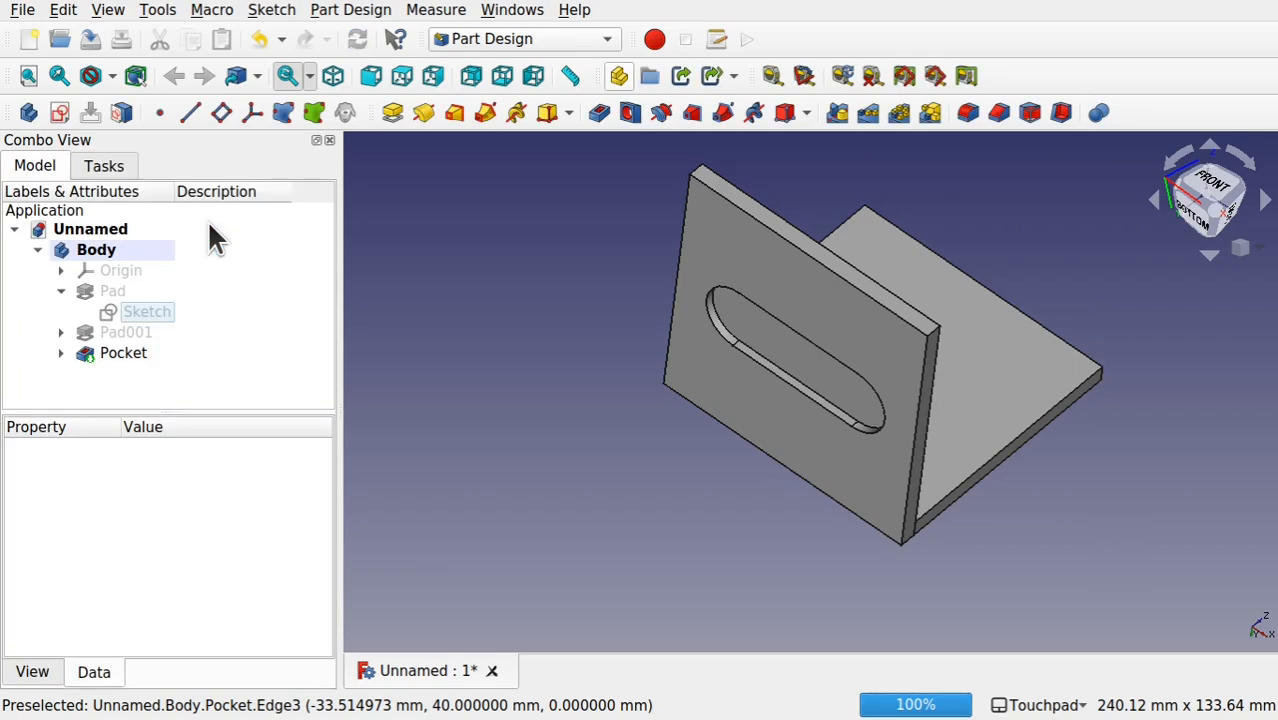
Step: Set the SideLength constraint in the base pad's square sketch to 100 mm and inspect the updated bracket
mouse_move(602, 418)
alt+mouse_down()
mouse_move(699, 385)
mouse_move(688, 394)
alt+mouse_up()
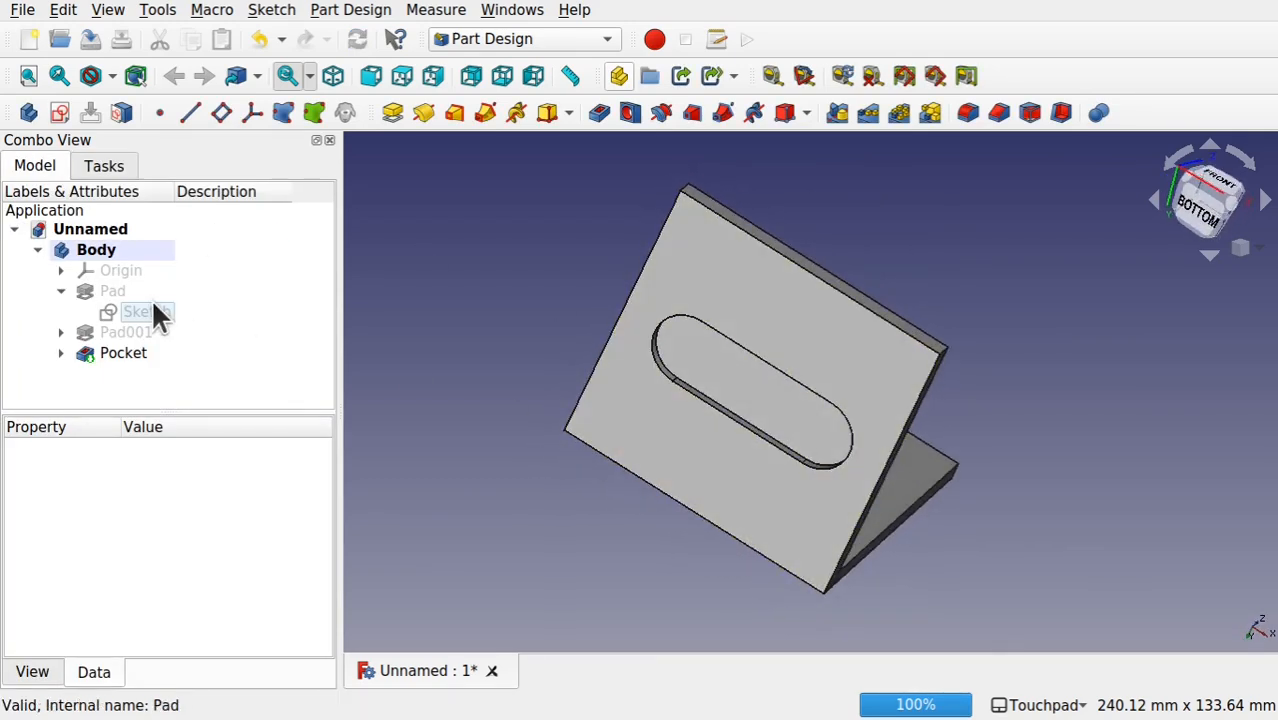
click(155, 314)
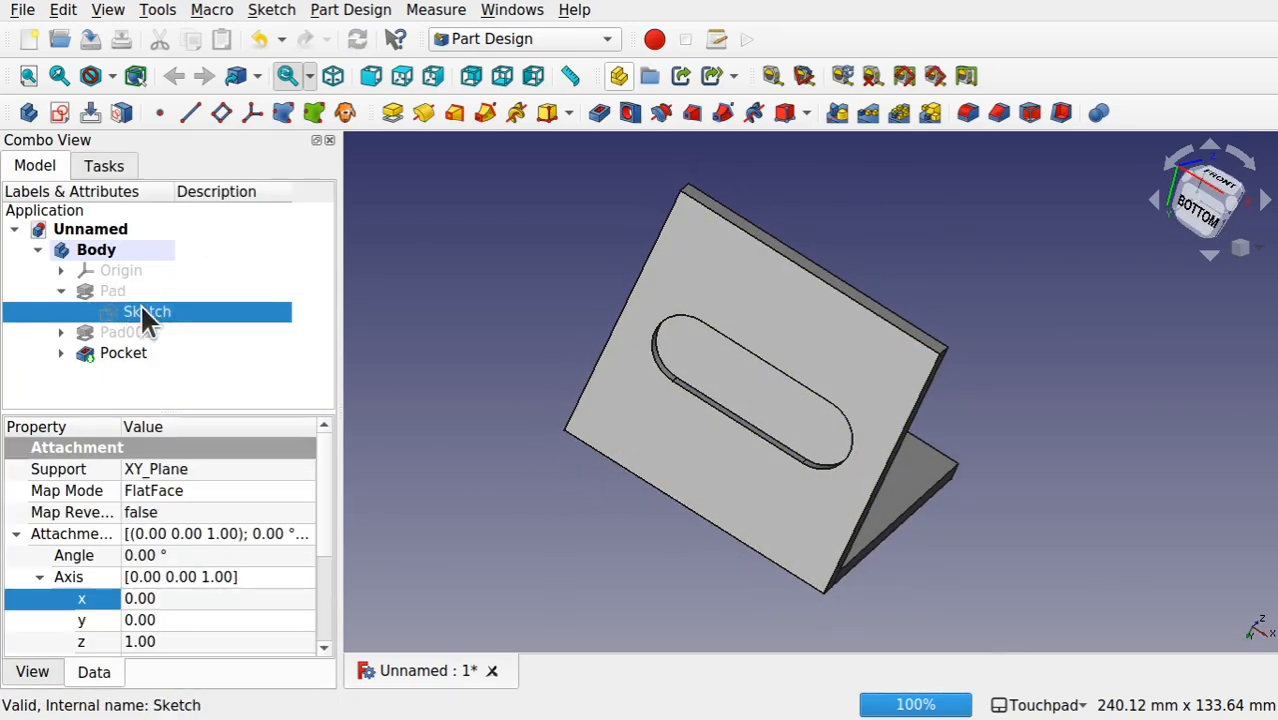
double_click(141, 310)
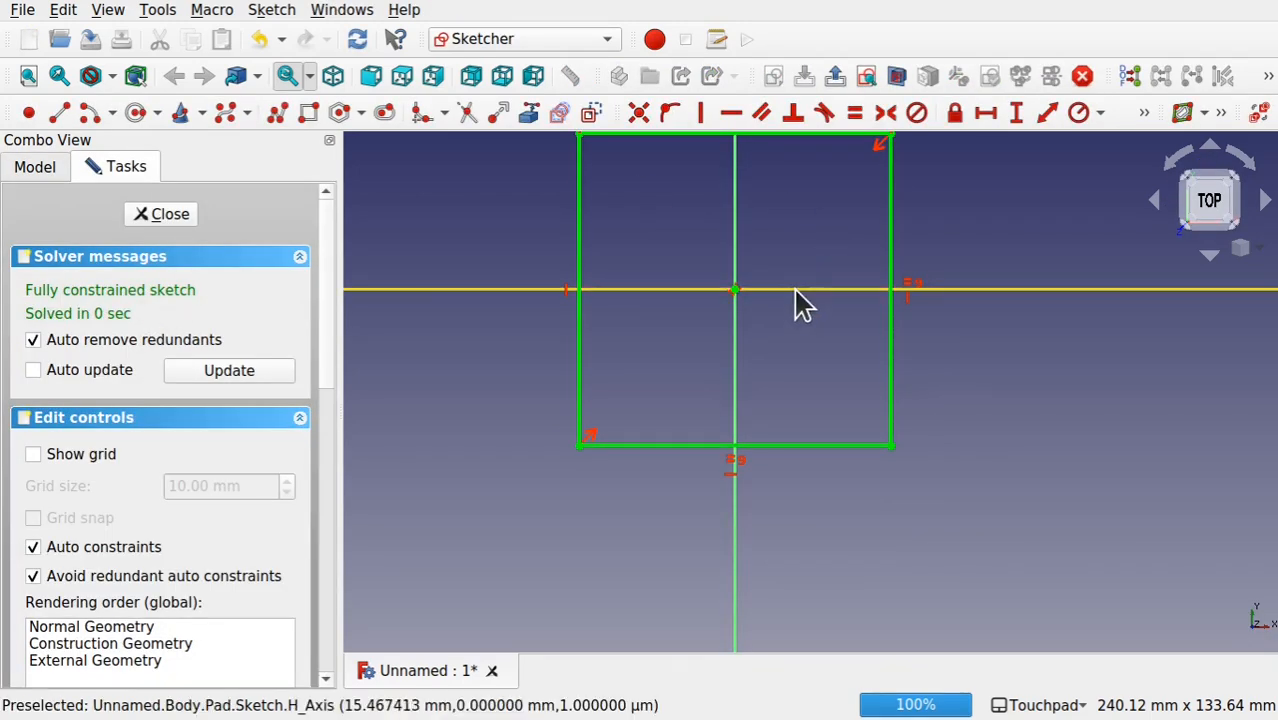
scroll(800, 305, down, 3)
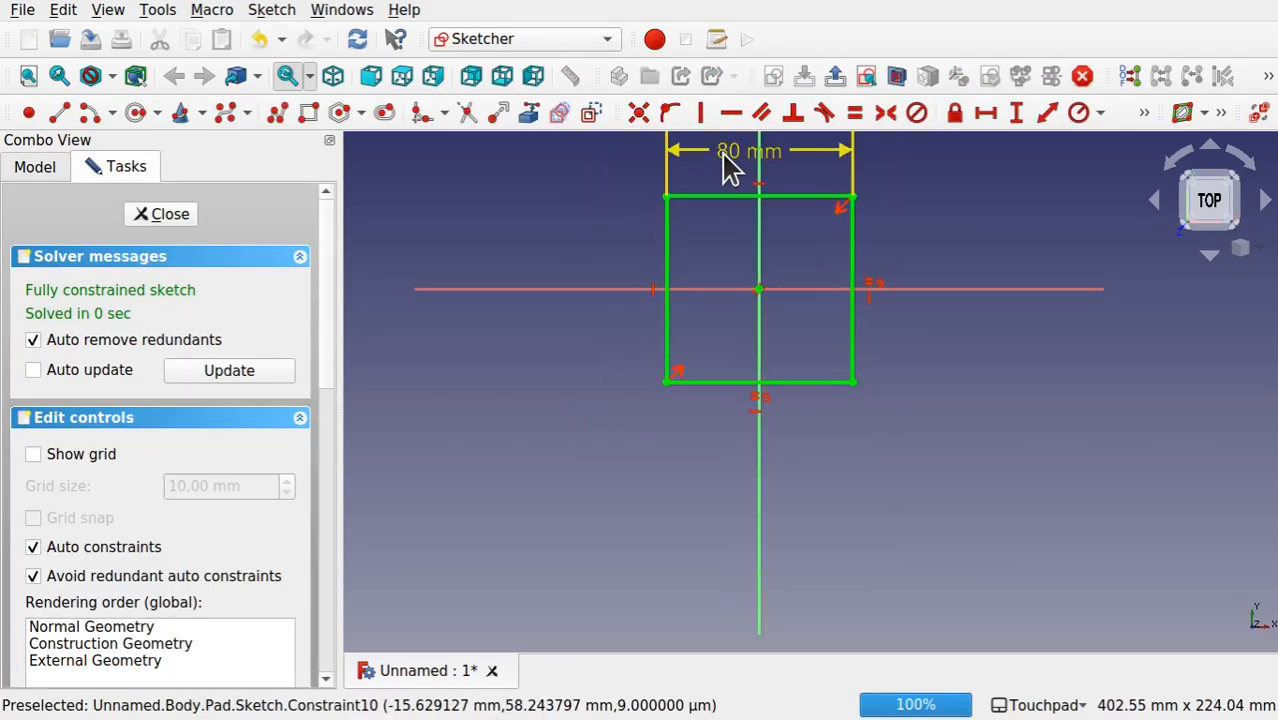
middle_drag(730, 168, 736, 291)
double_click(736, 291)
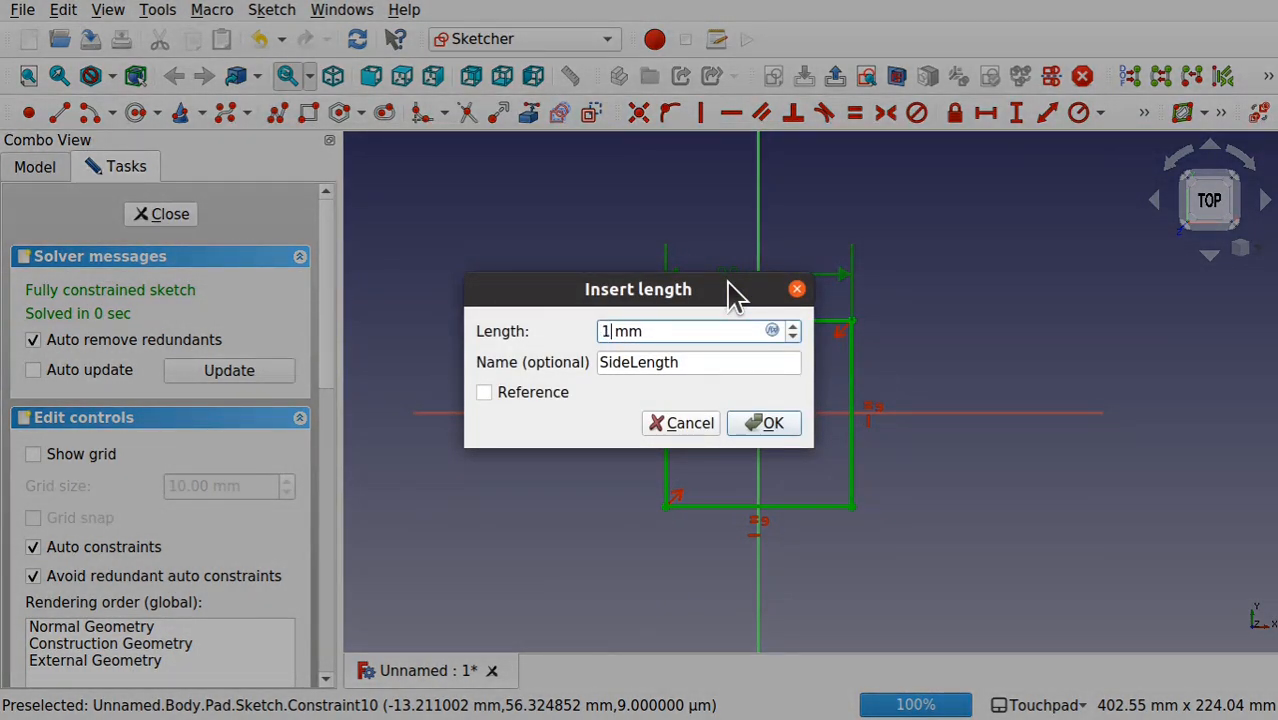
key(Return)
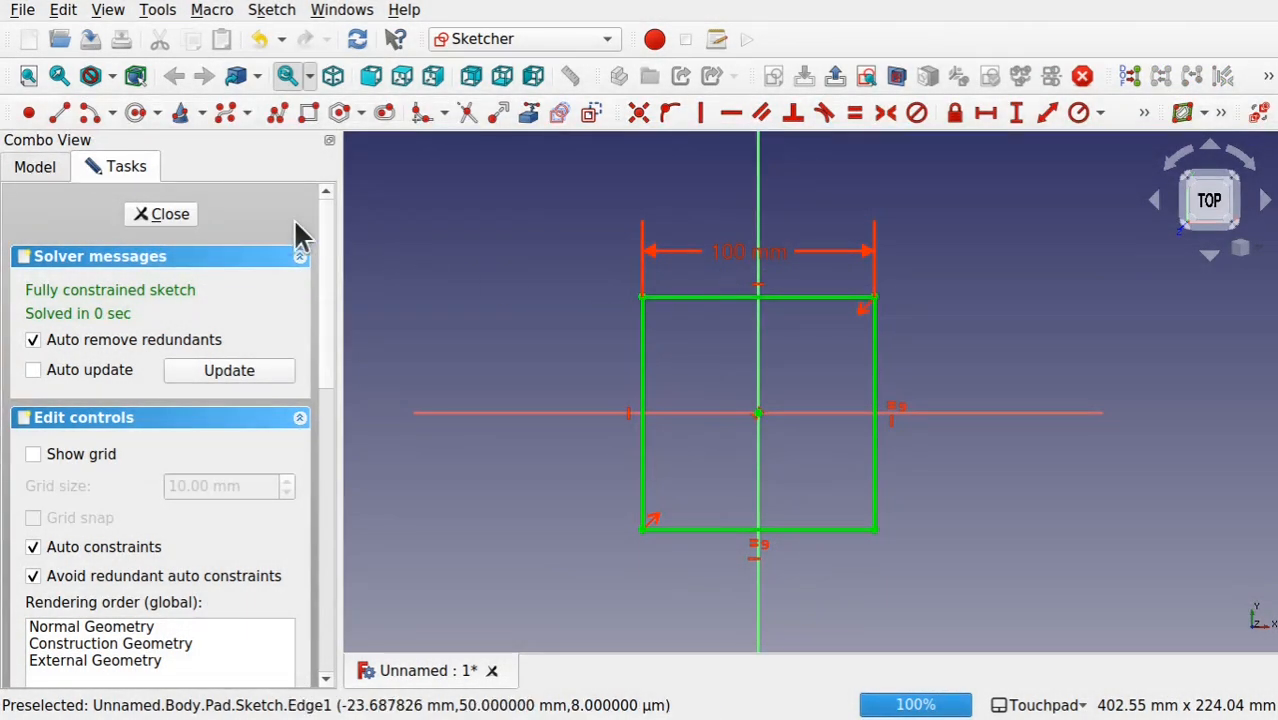
click(180, 216)
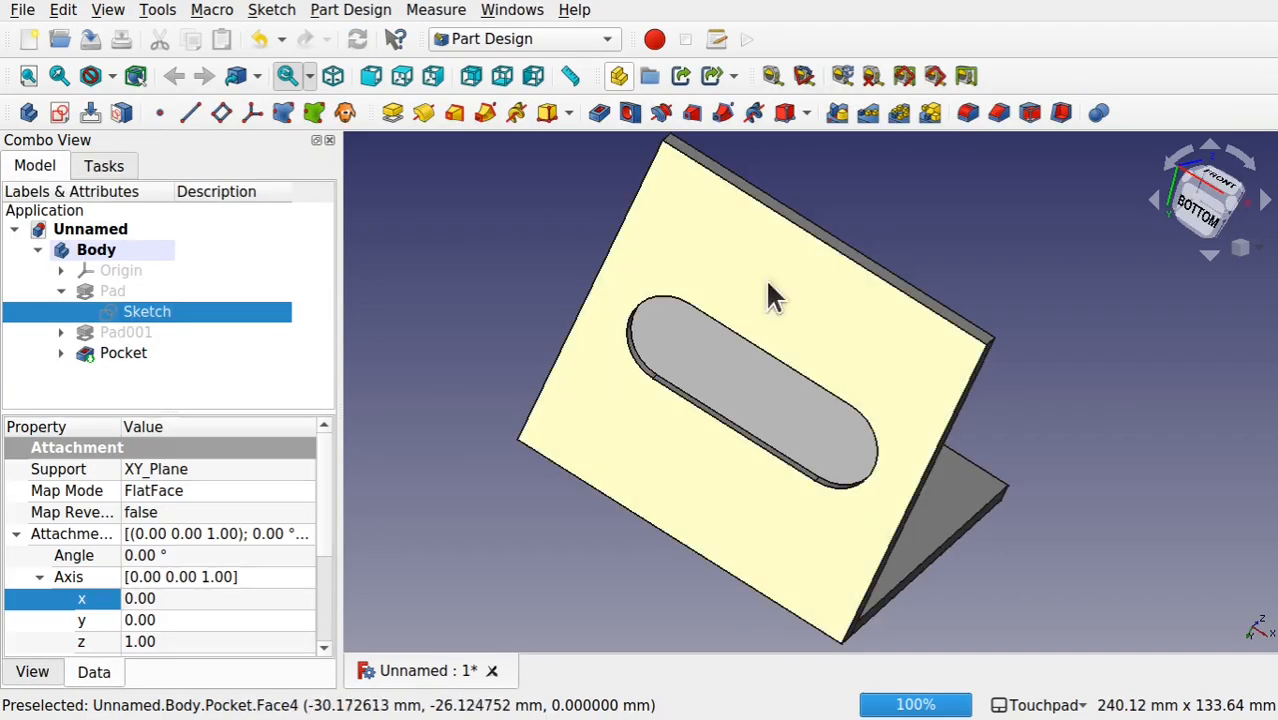
middle_drag(944, 352, 896, 374)
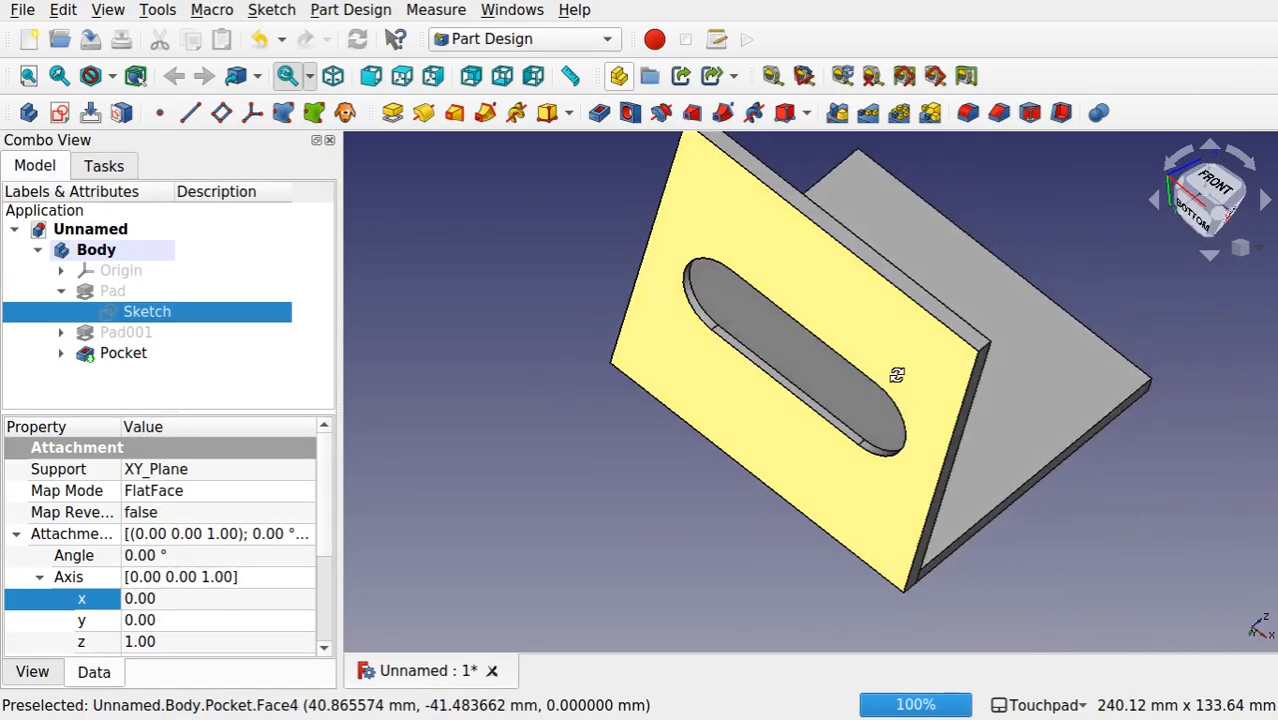
middle_drag(714, 333, 699, 309)
middle_drag(944, 403, 1033, 254)
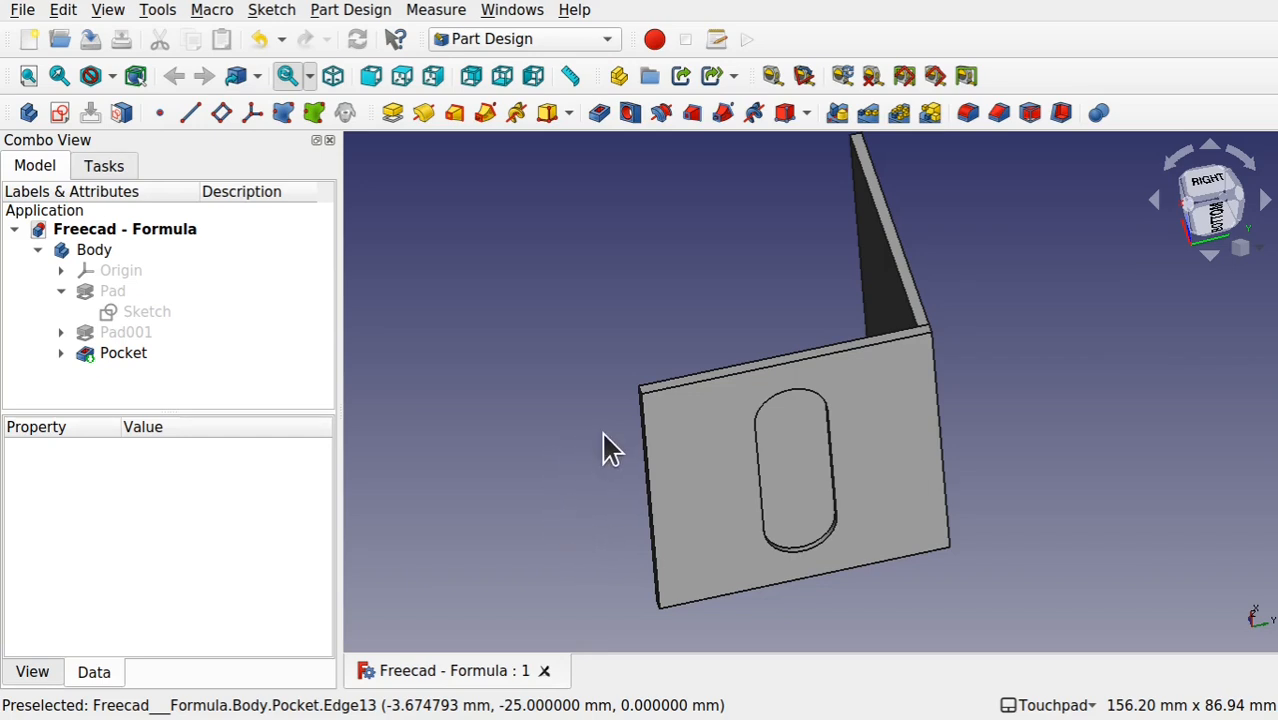
Step: Start a new sketch on the base plate's bottom face around the slot pocket
alt+drag(778, 289, 793, 368)
mouse_move(680, 352)
alt+mouse_down()
mouse_move(747, 282)
mouse_move(759, 228)
mouse_move(670, 340)
alt+mouse_up()
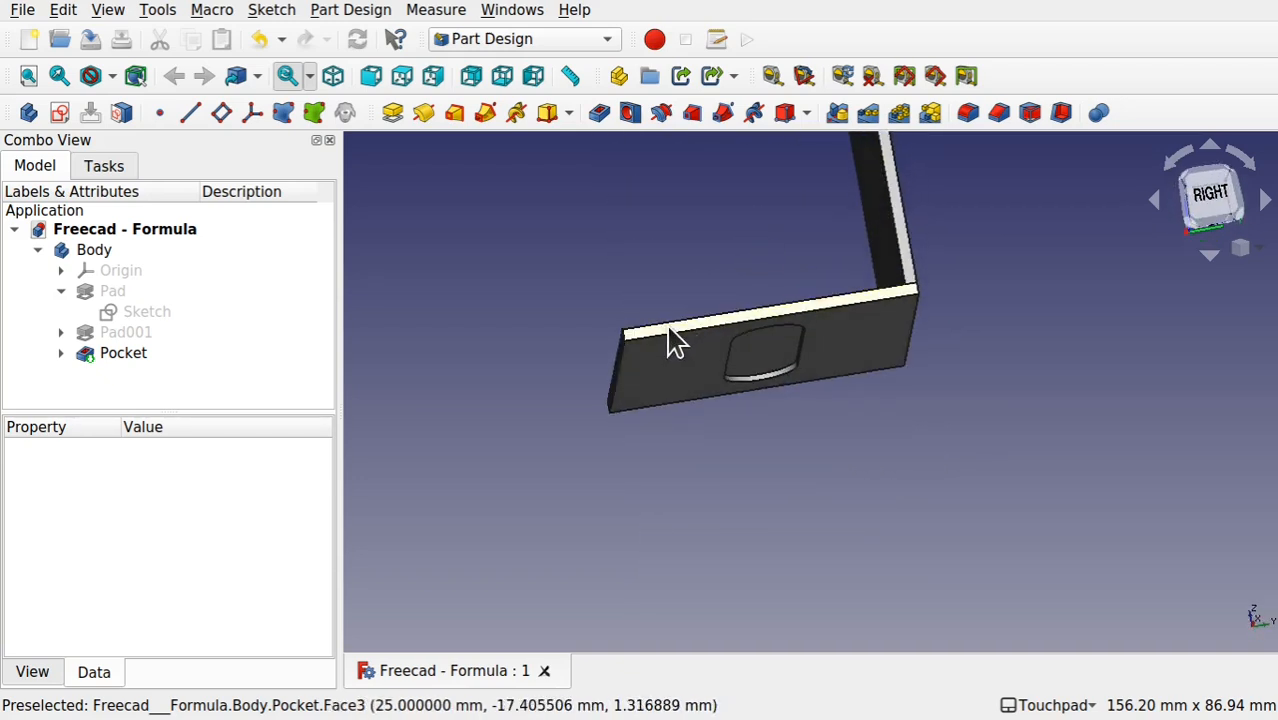
alt+drag(755, 425, 746, 362)
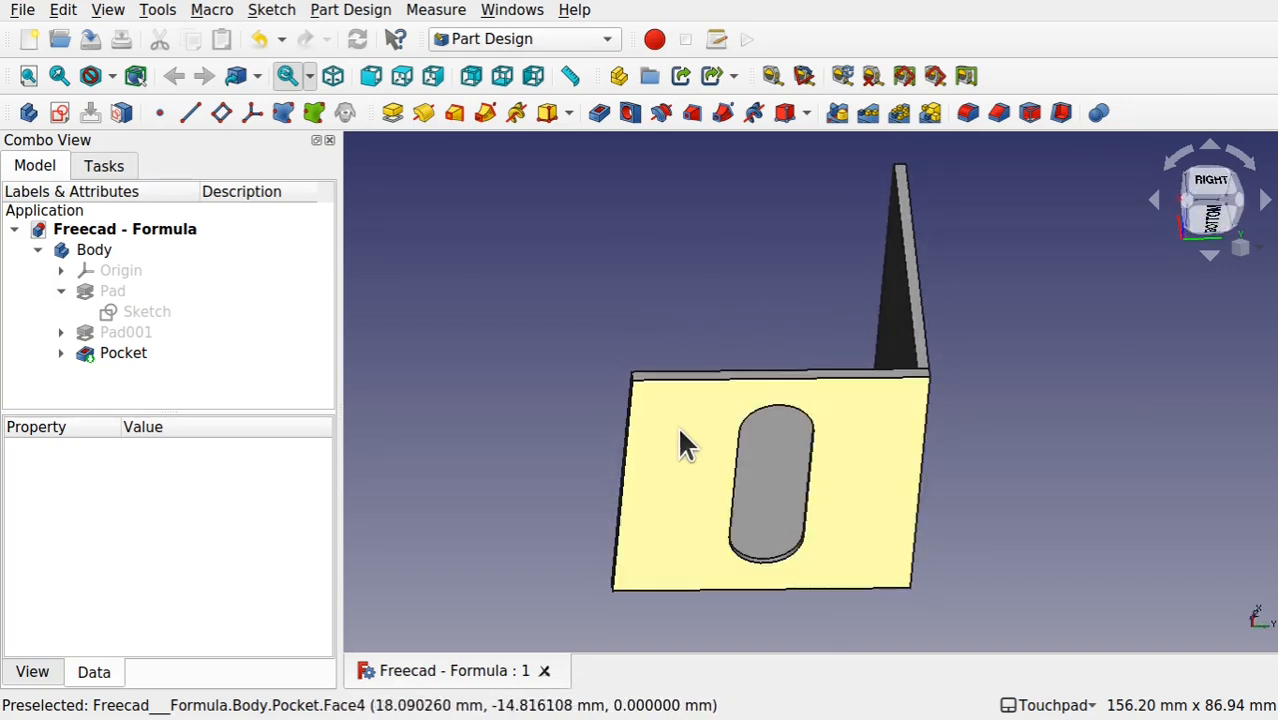
click(672, 460)
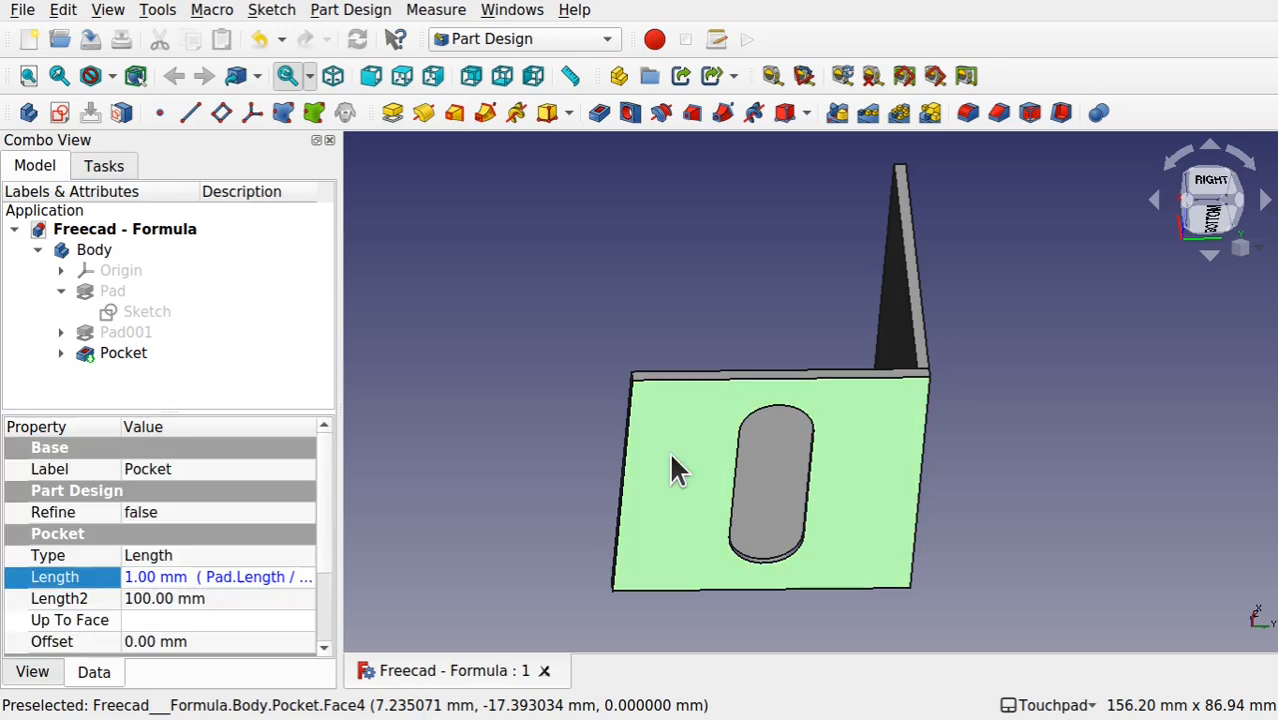
click(57, 113)
mouse_move(549, 291)
alt+middle_down()
mouse_move(585, 320)
mouse_move(757, 368)
alt+middle_up()
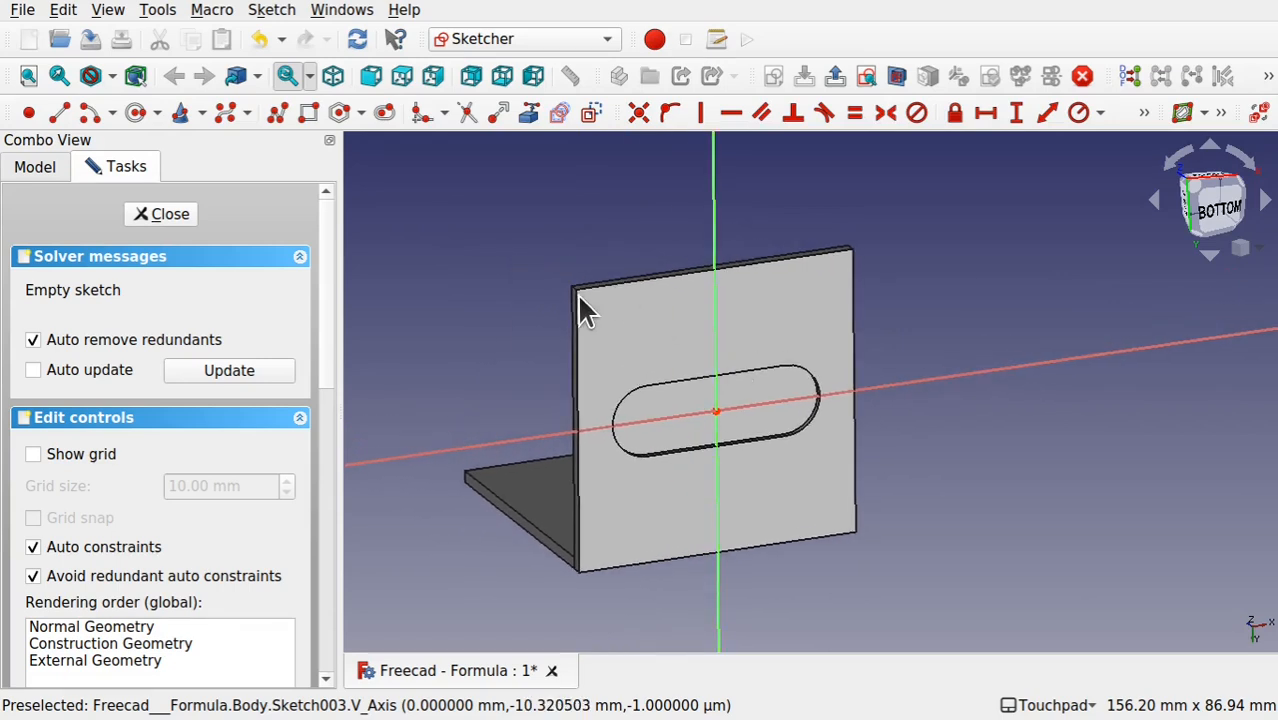
Step: Add the two corner points at the ends of the plate's upper edge to the sketch as external geometry
scroll(796, 277, up, 4)
scroll(796, 277, down, 1)
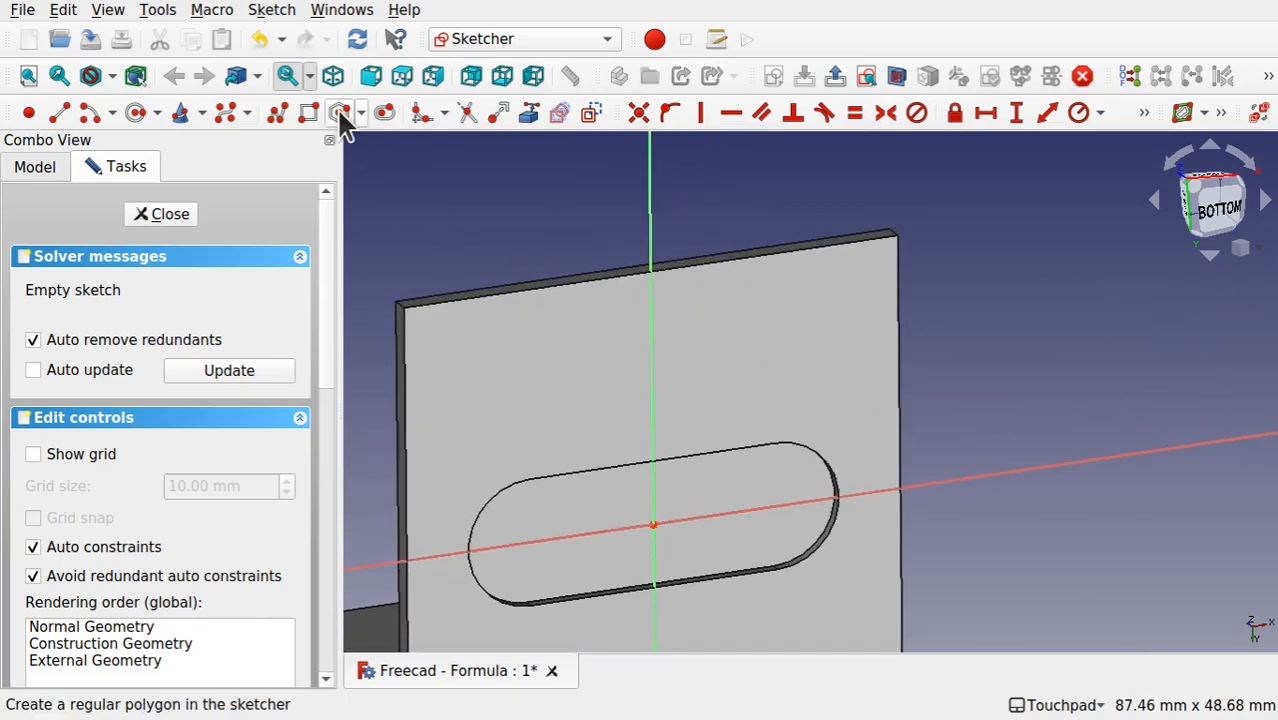
click(532, 110)
click(404, 307)
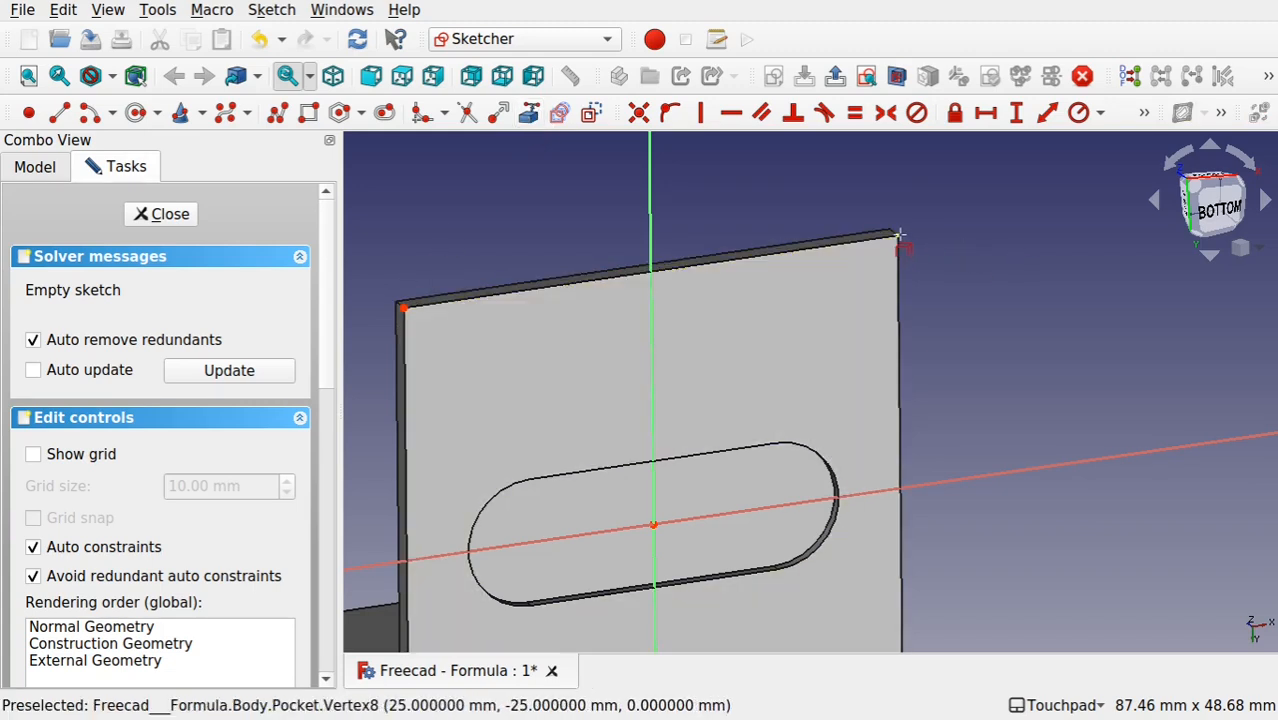
click(899, 236)
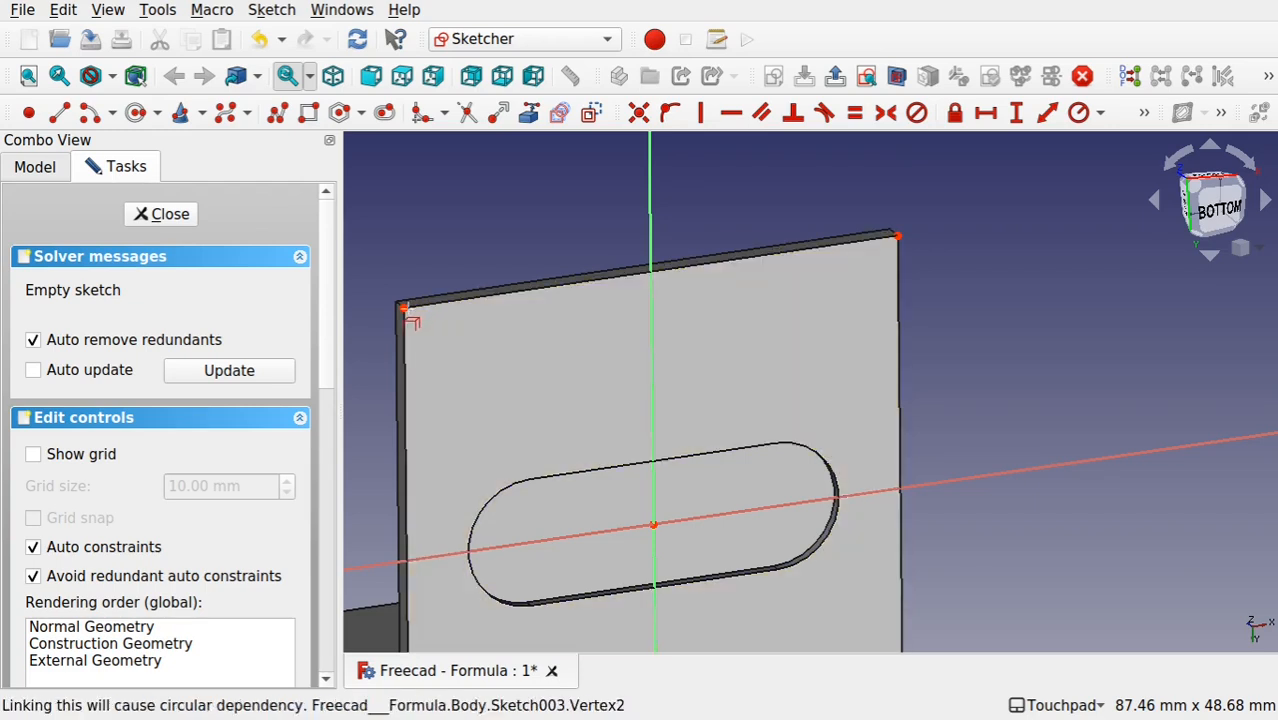
Step: Draw a circle just inside the plate's upper-left corner and constrain its diameter to 5 mm
click(135, 113)
click(444, 340)
click(460, 344)
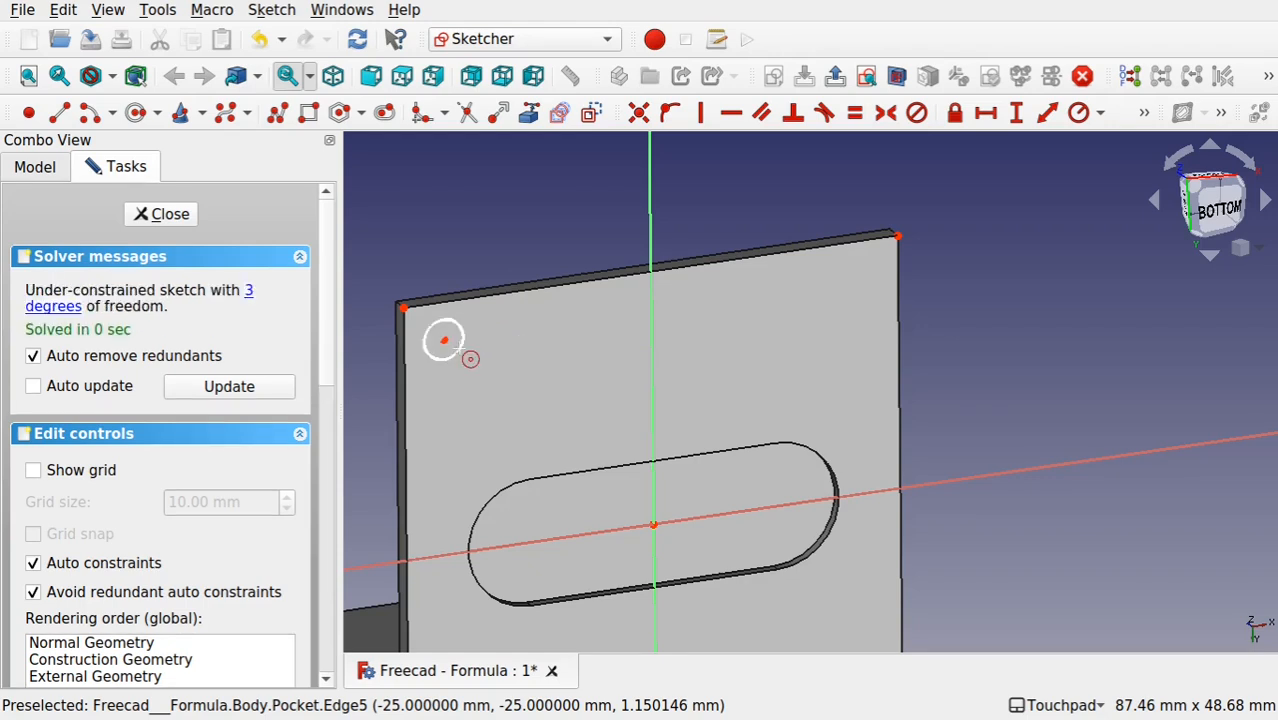
click(464, 335)
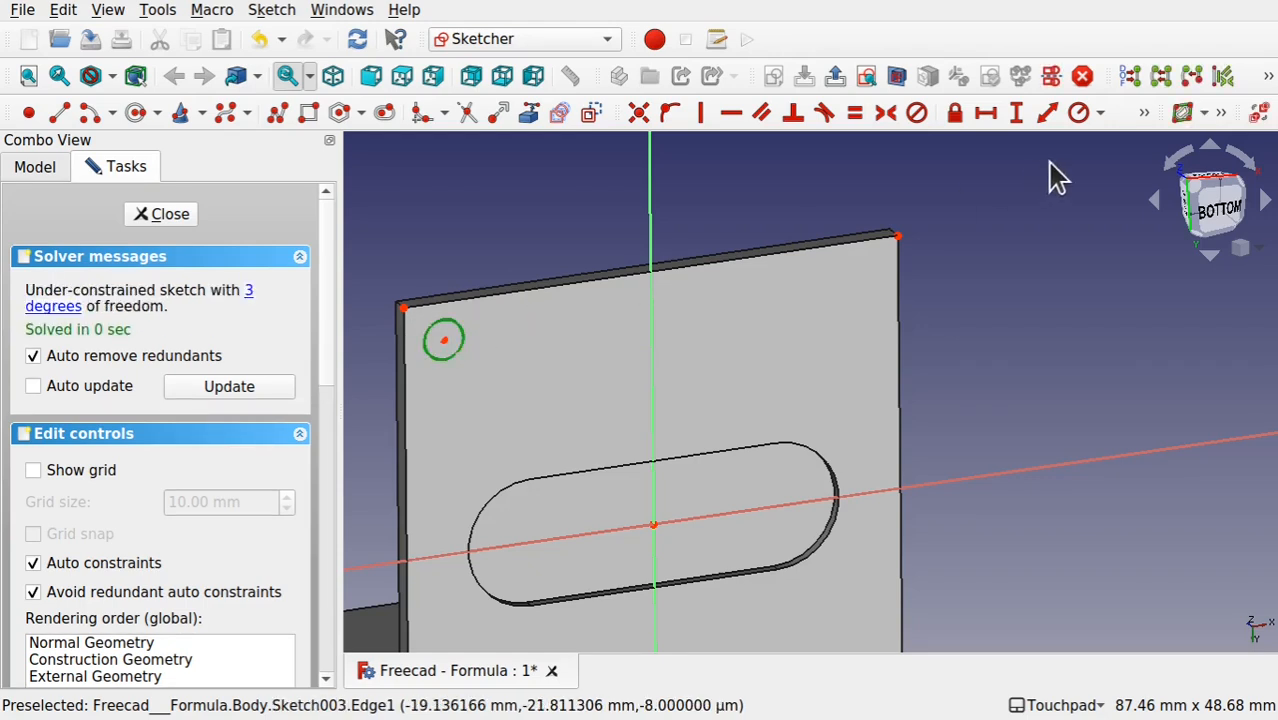
click(1102, 113)
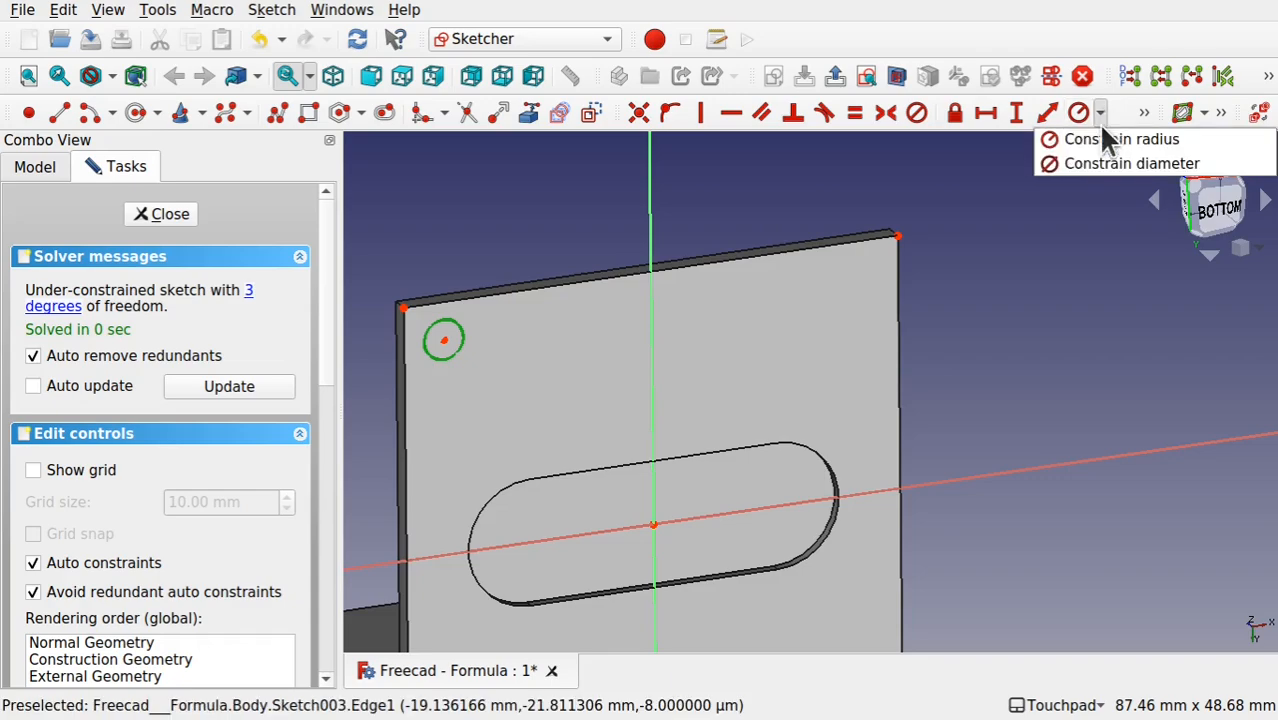
click(1128, 163)
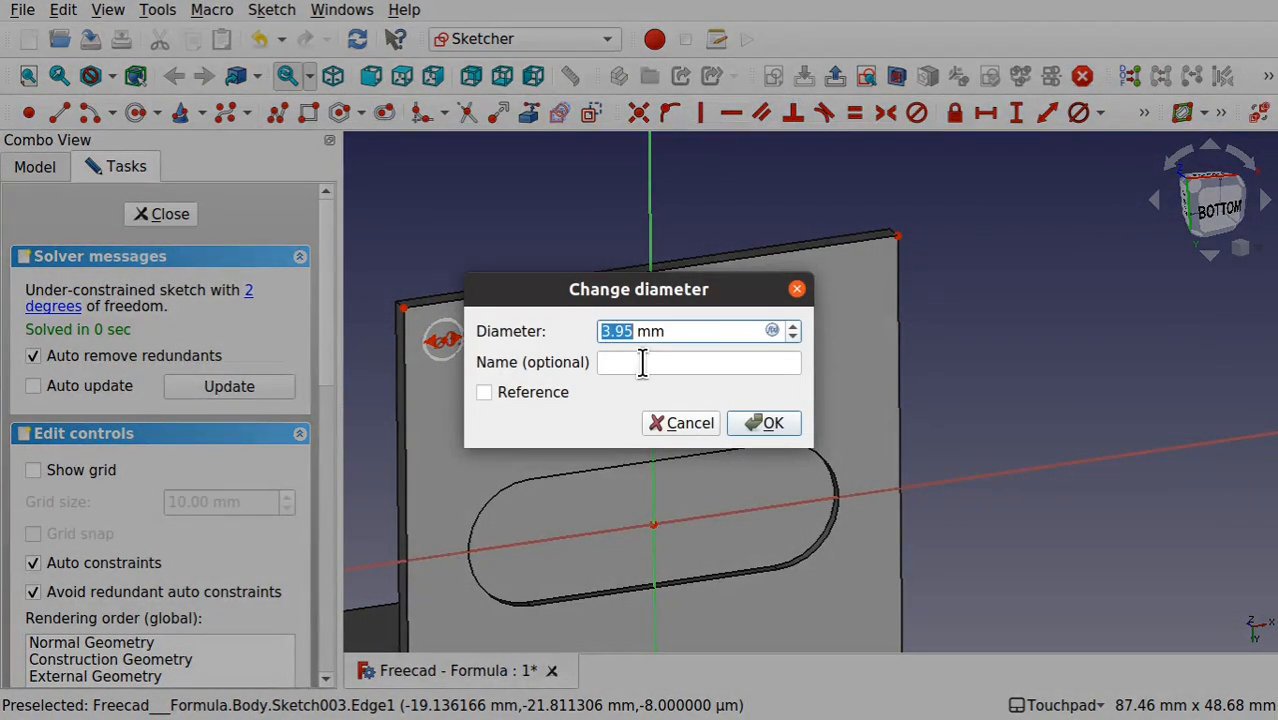
text(5)
key(Return)
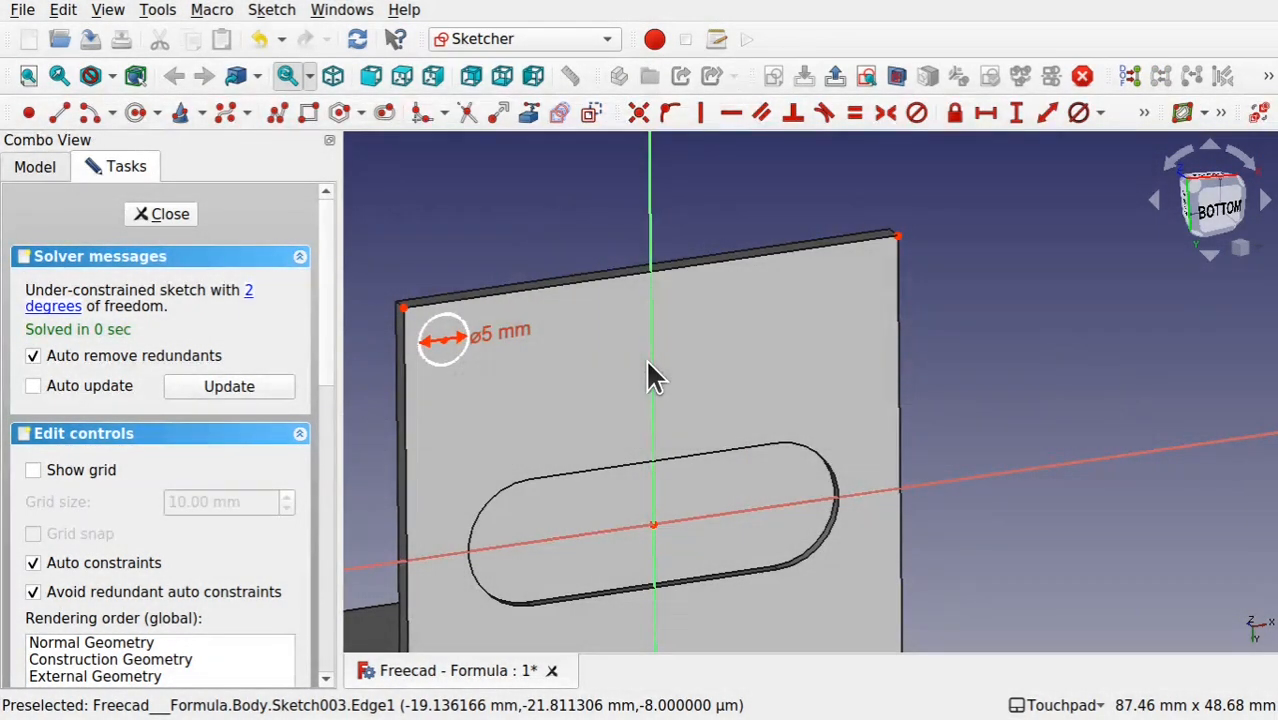
Step: Move the circle further into the face and constrain its center 10 mm horizontally from the upper-left corner point
drag(451, 357, 470, 380)
click(460, 358)
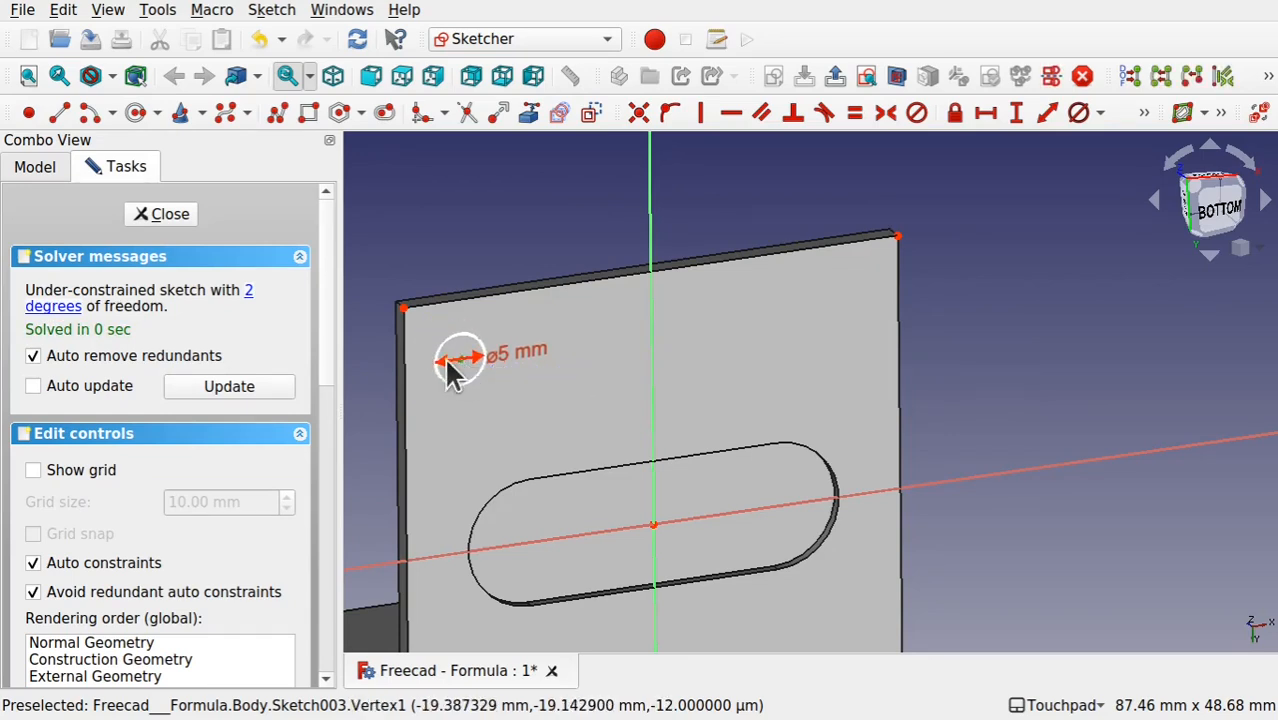
click(404, 308)
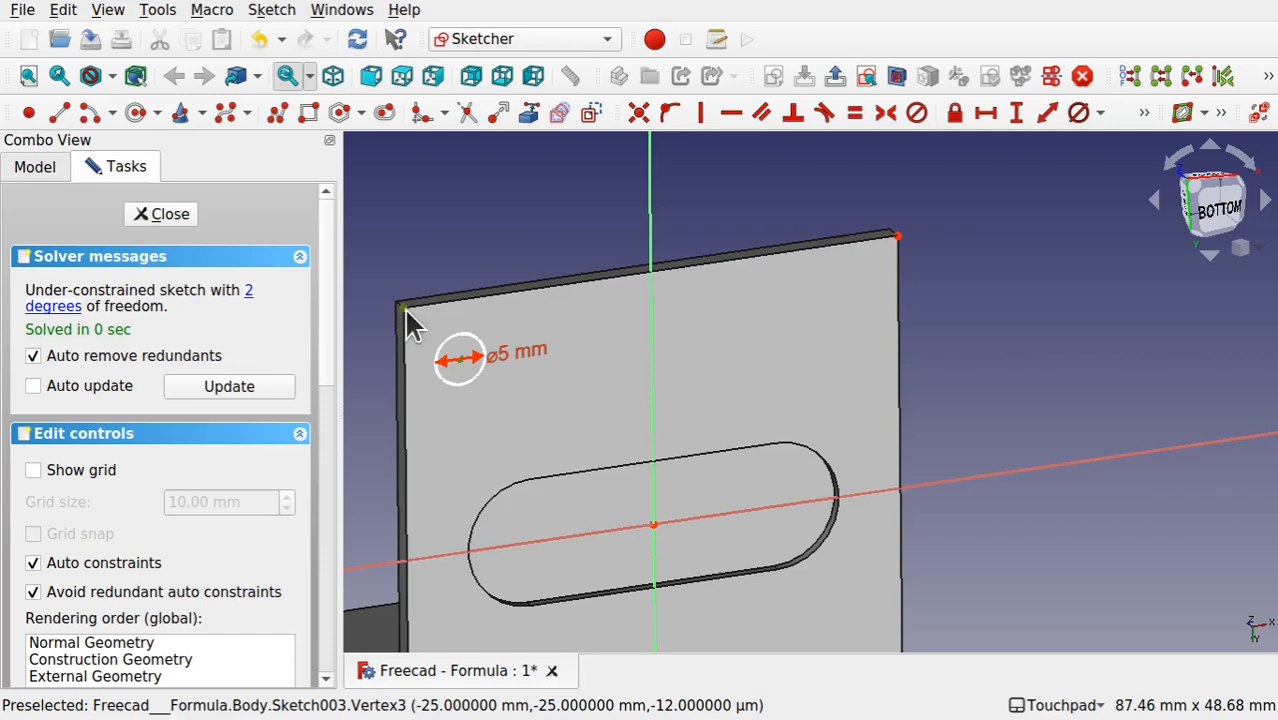
click(984, 127)
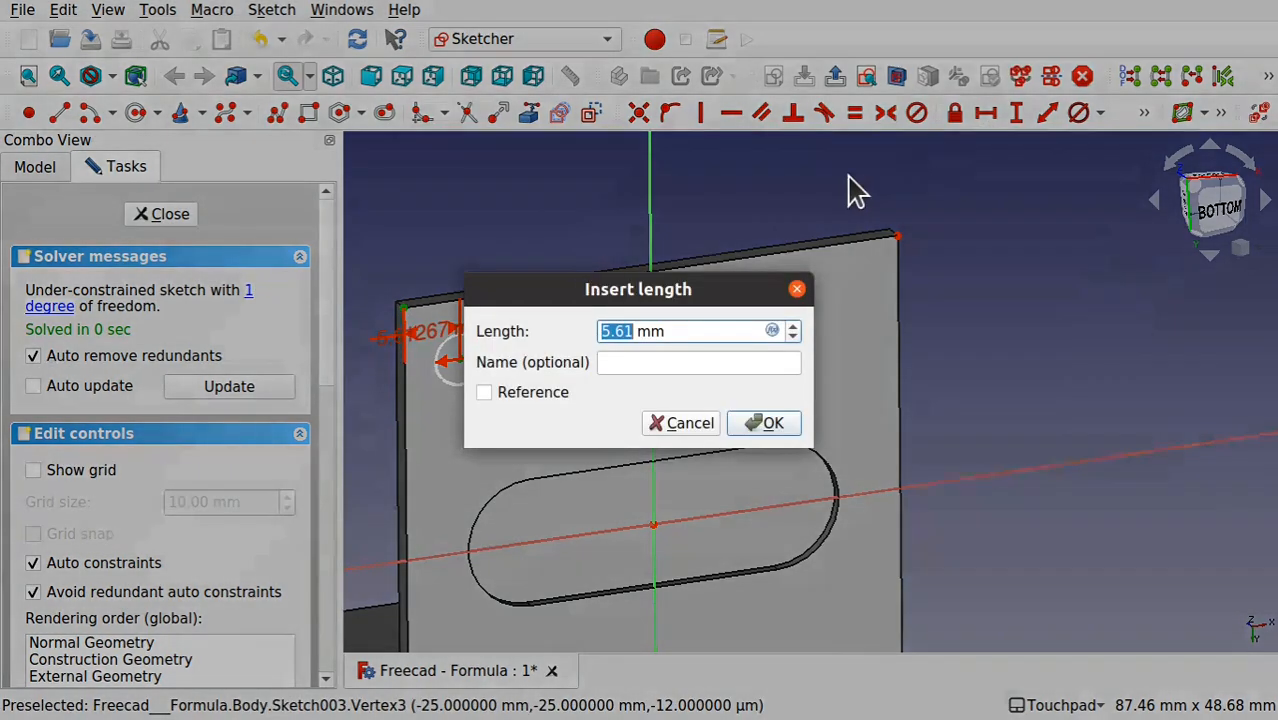
text(100)
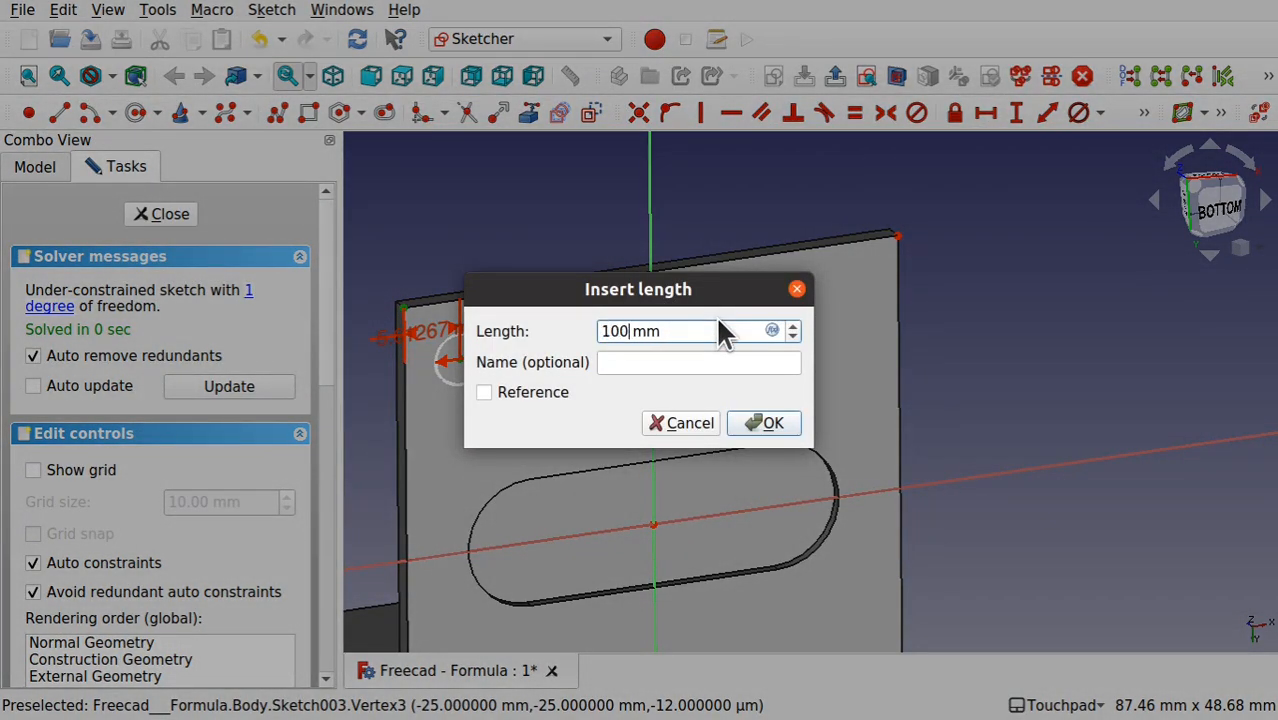
key(Return)
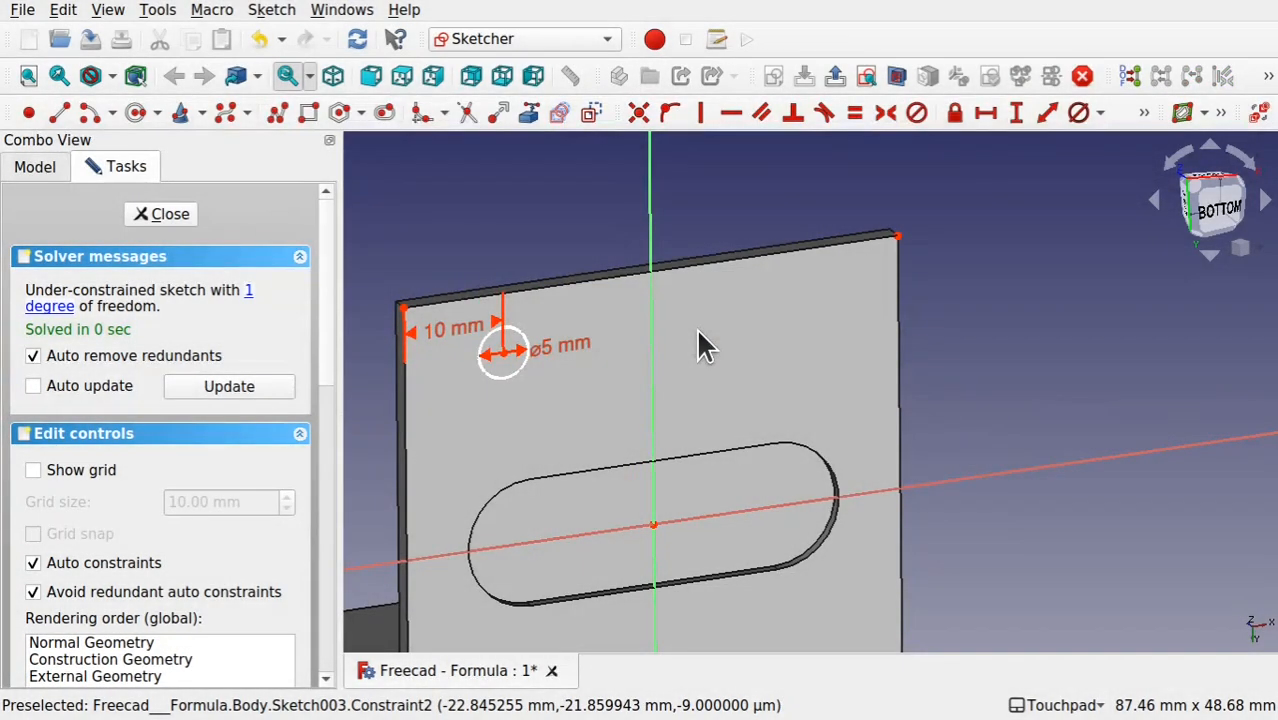
Step: Constrain the circle's center 10 mm vertically from the same corner point and close the sketch
click(504, 352)
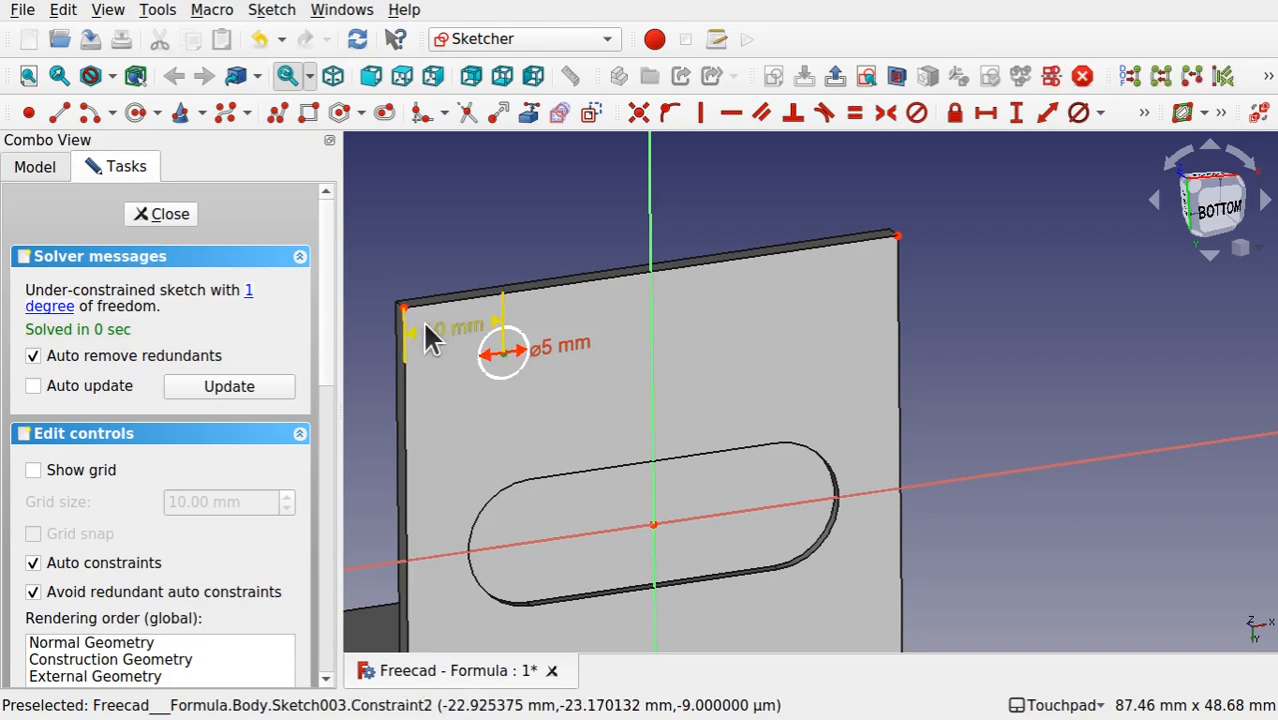
click(405, 308)
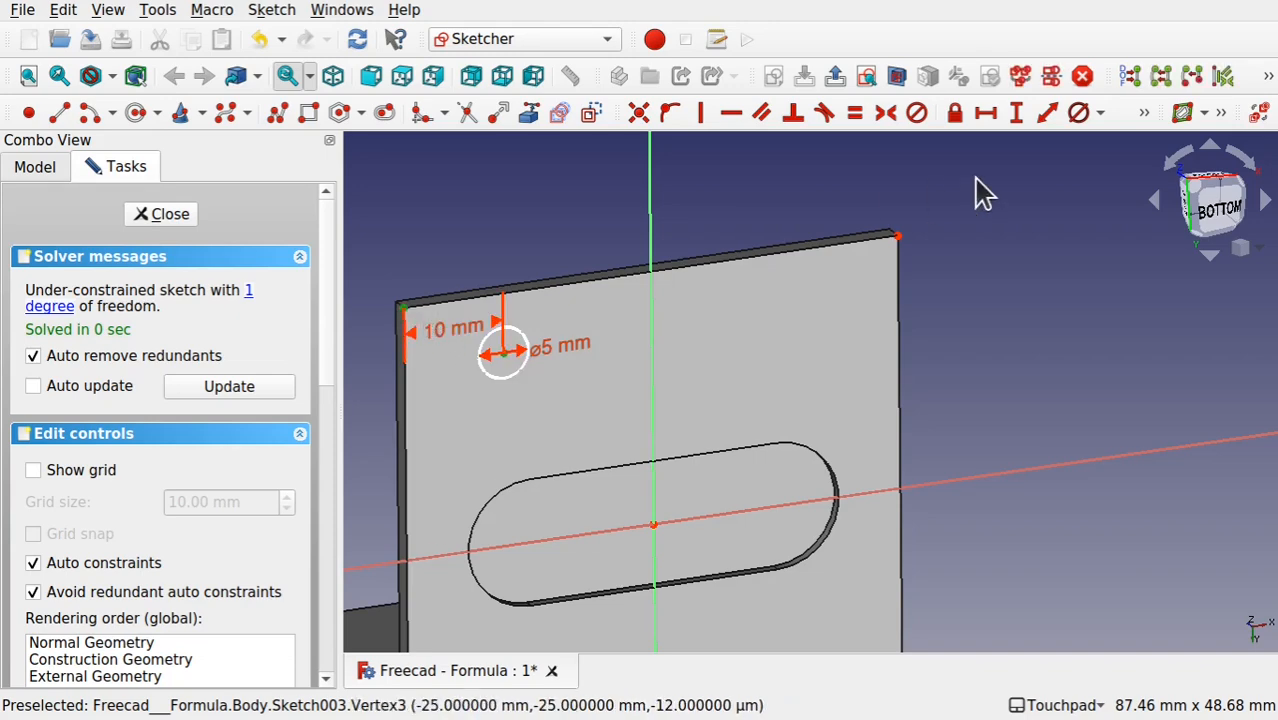
click(1016, 113)
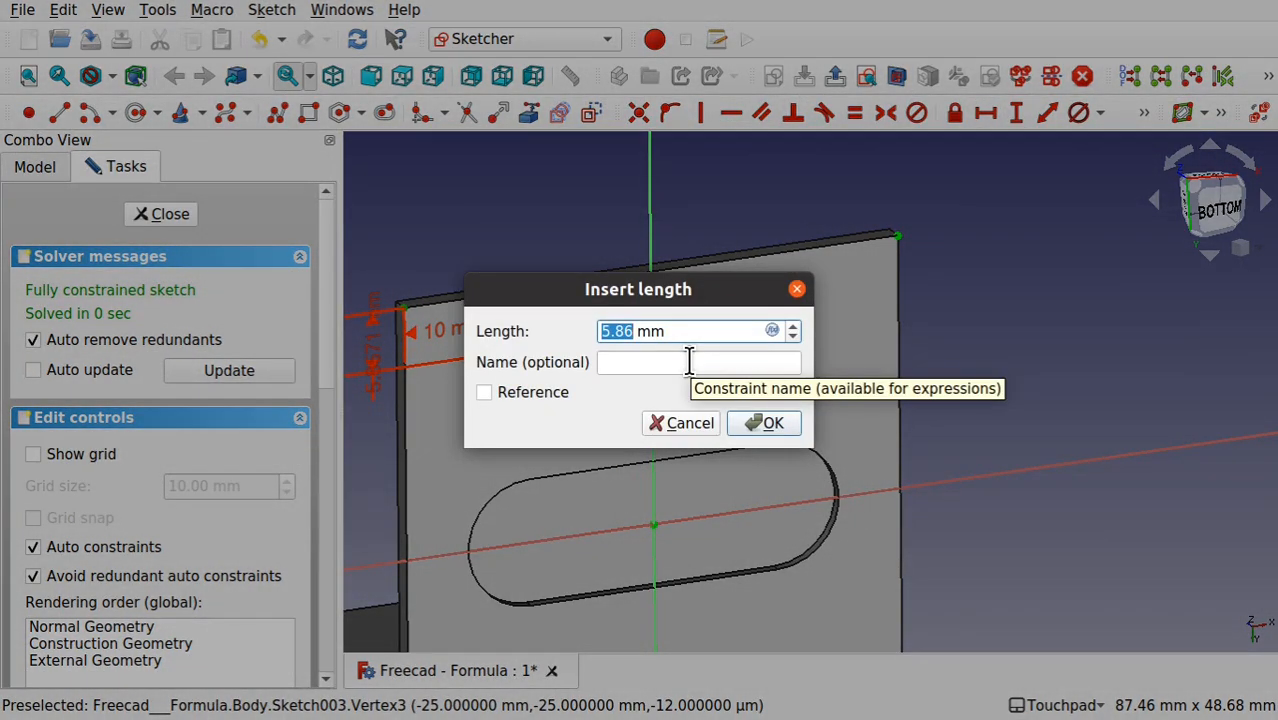
text(10)
key(Return)
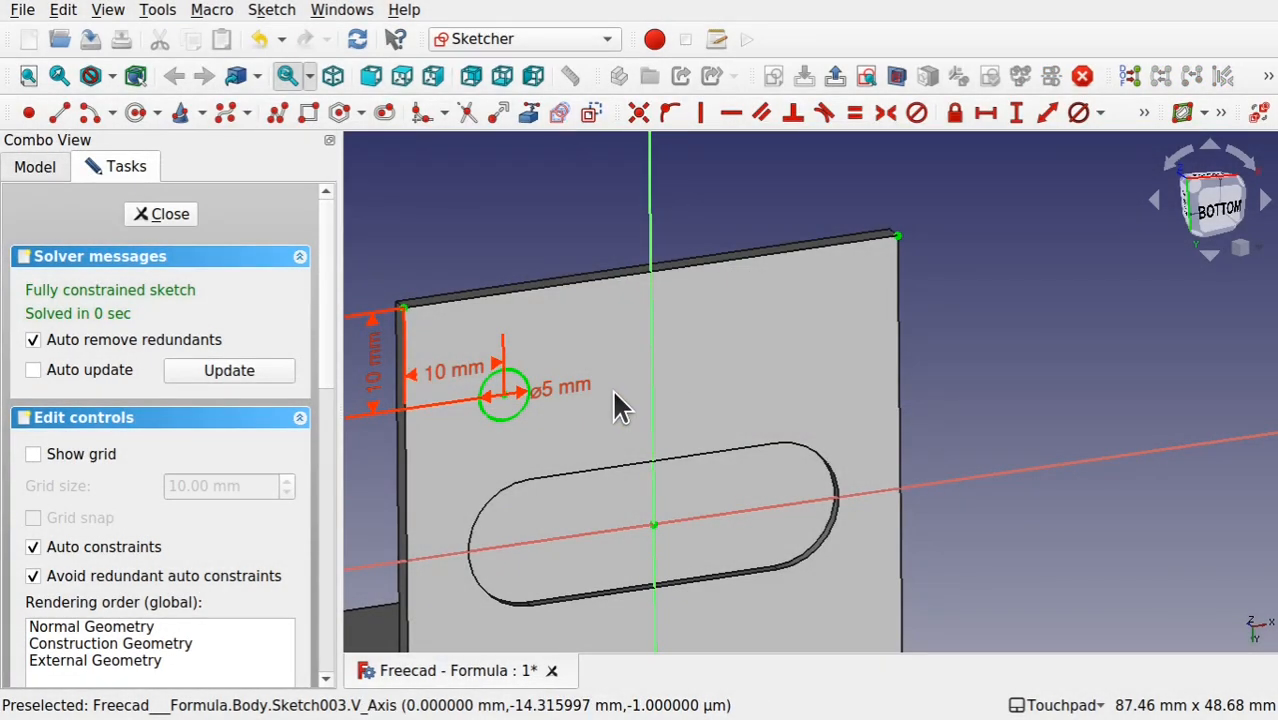
mouse_move(729, 442)
shift+mouse_down()
mouse_move(617, 389)
mouse_move(619, 402)
shift+mouse_up()
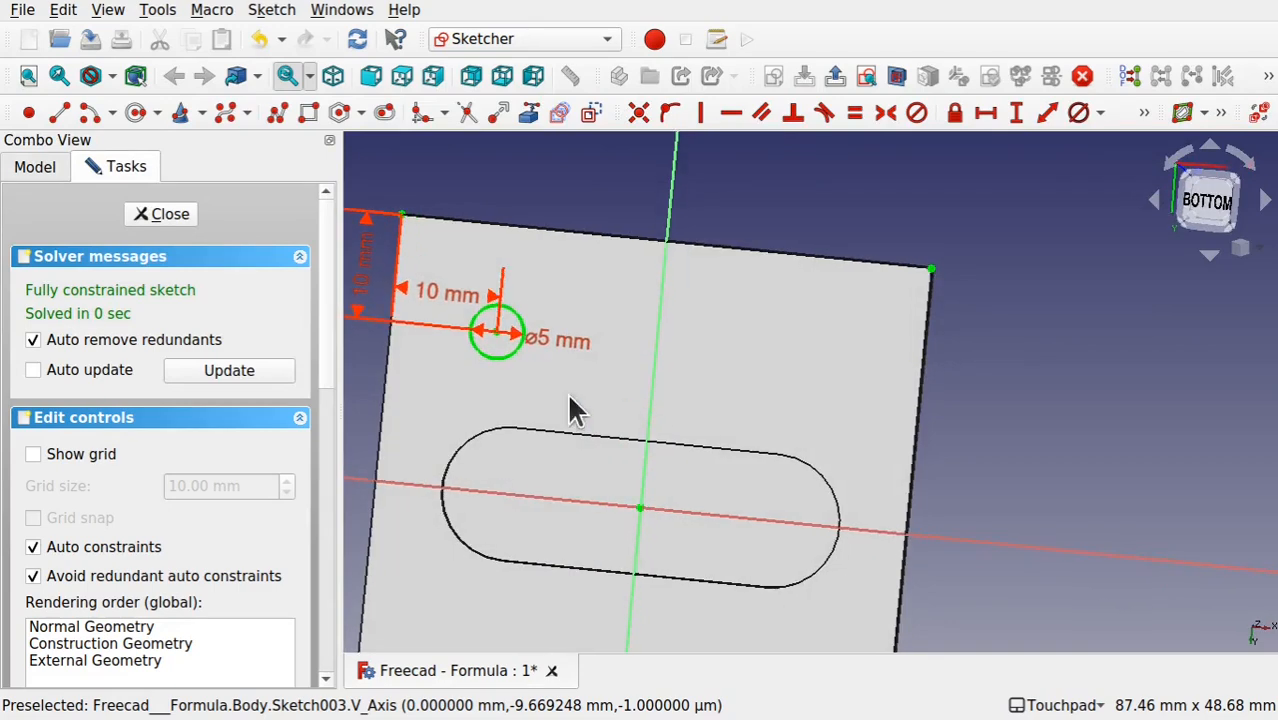
click(163, 216)
Step: Start a pocket from the circle sketch and set its length to the expression Pad.Length
shift+drag(694, 463, 619, 606)
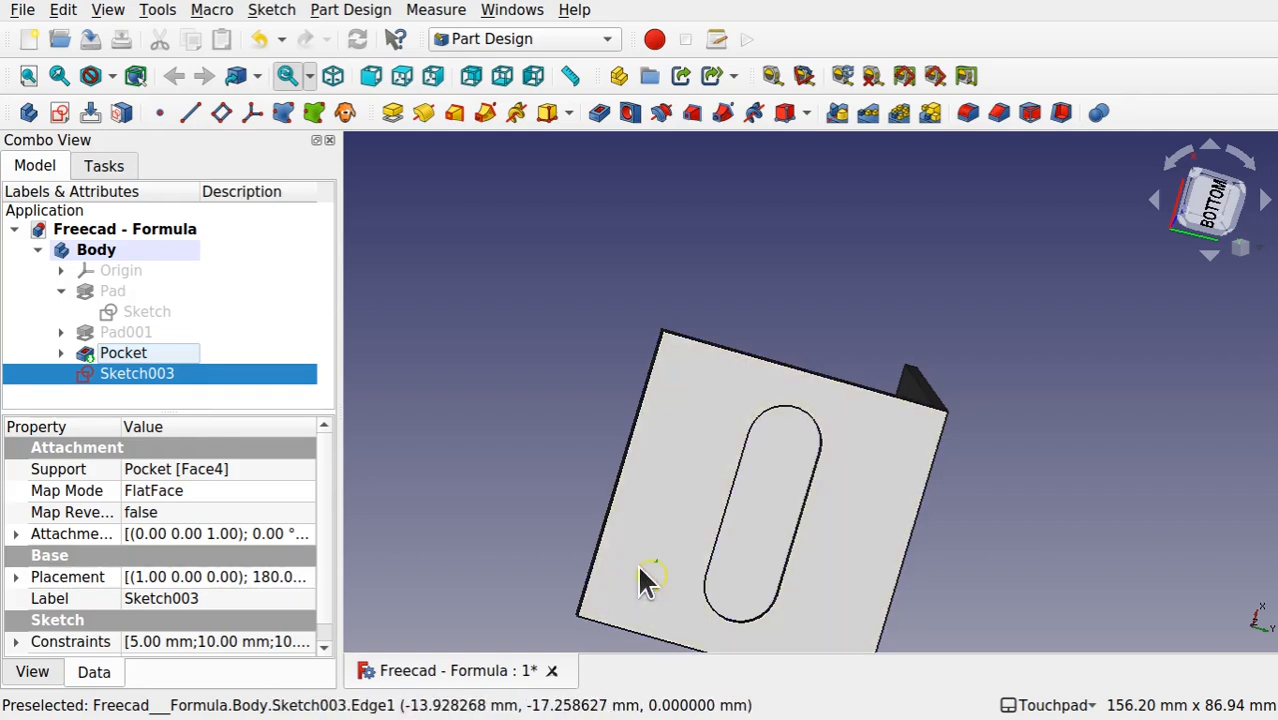
shift+drag(887, 545, 862, 401)
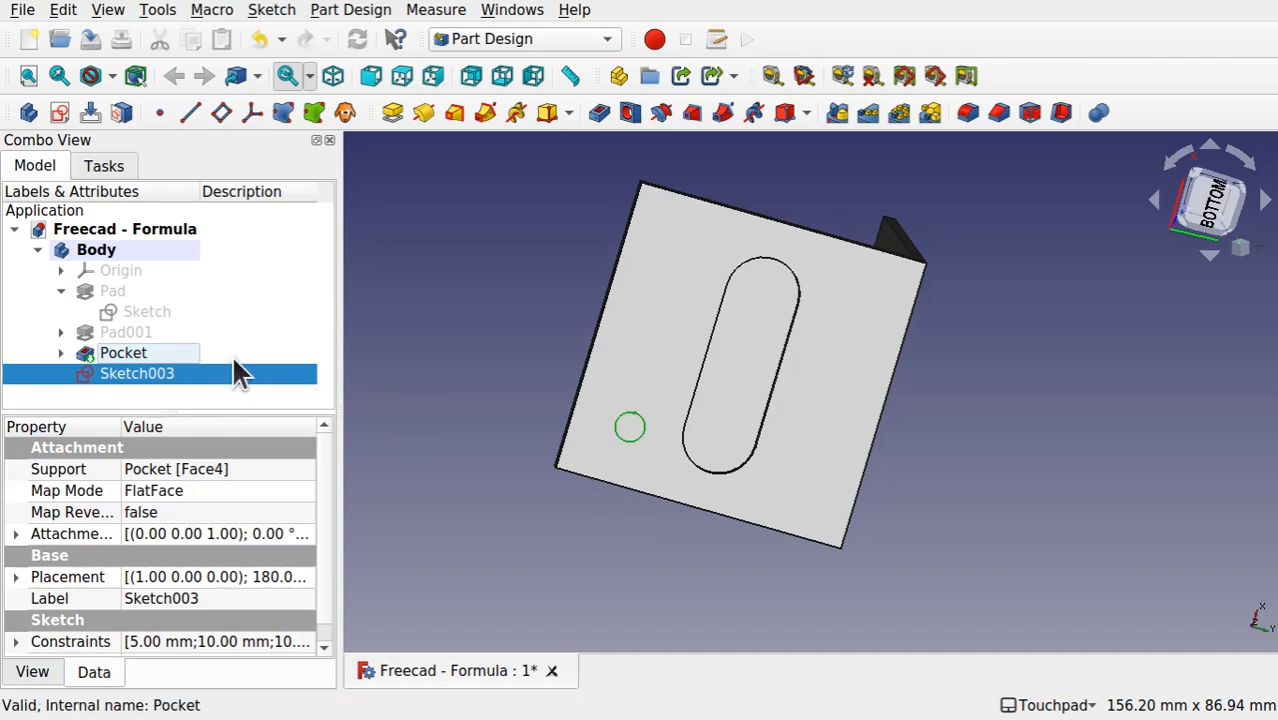
click(598, 116)
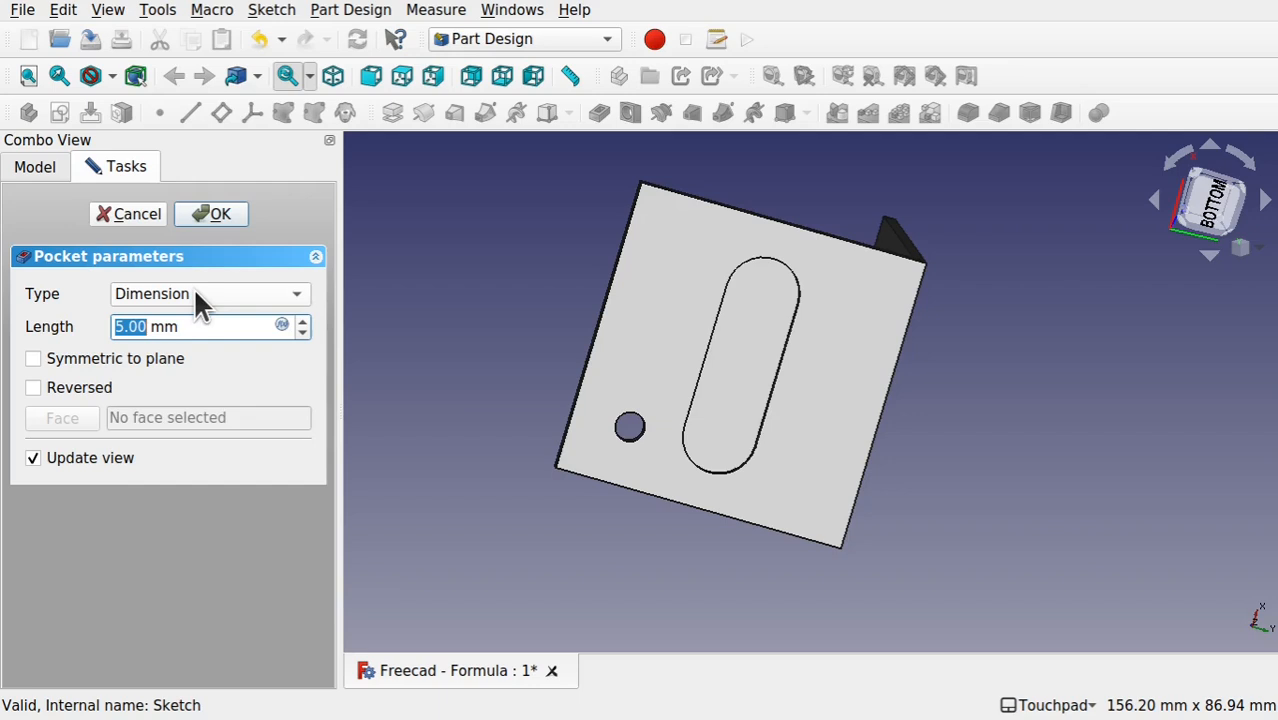
text(p)
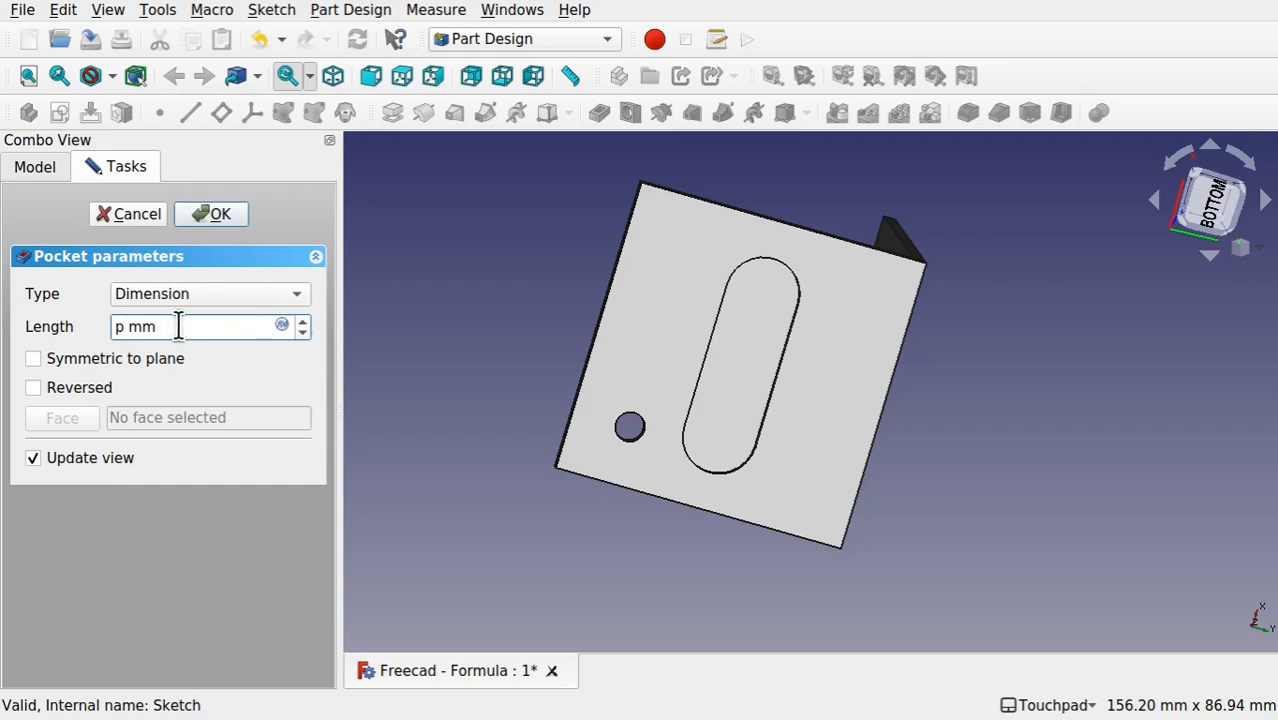
drag(178, 326, 111, 326)
key(BackSpace)
click(282, 326)
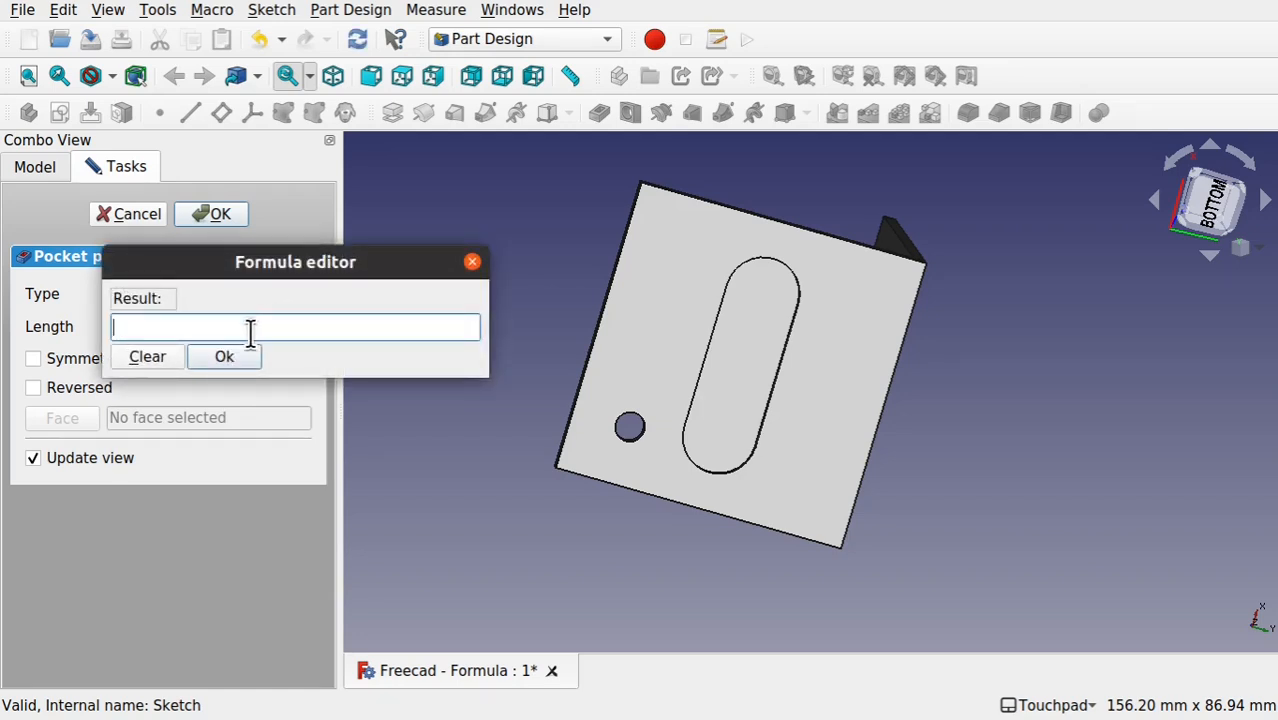
text(Pad.)
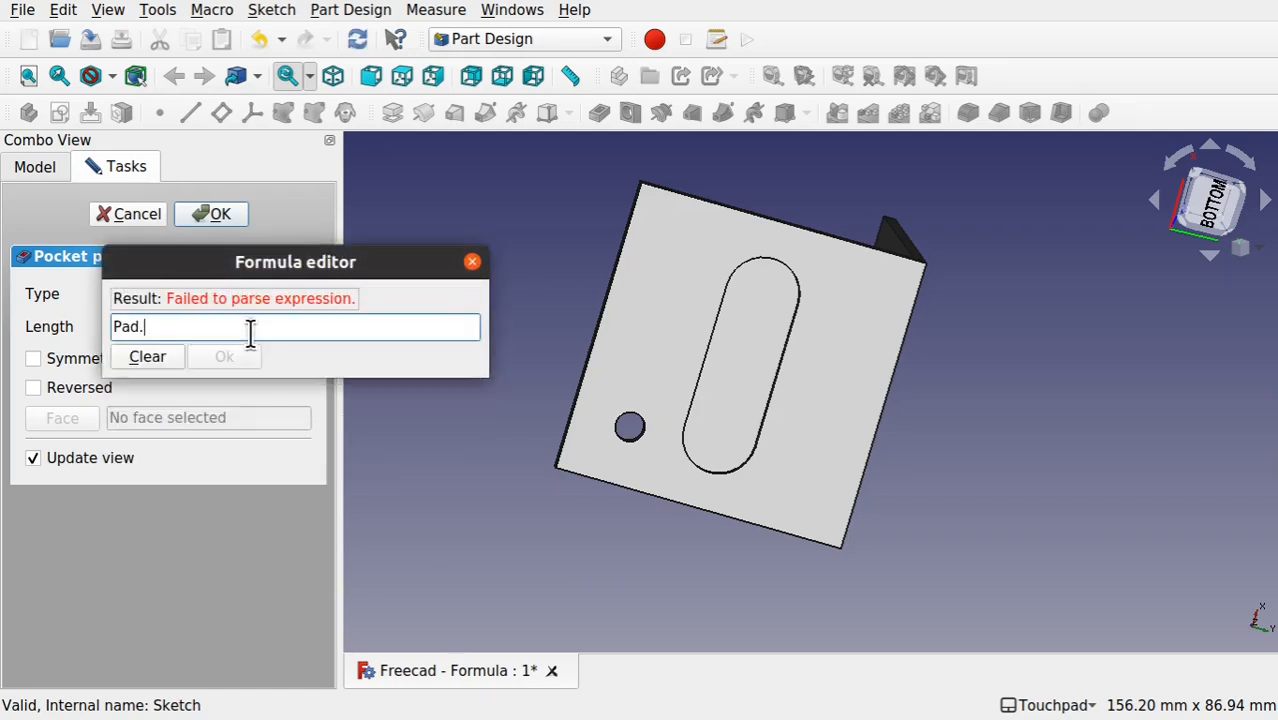
text(le)
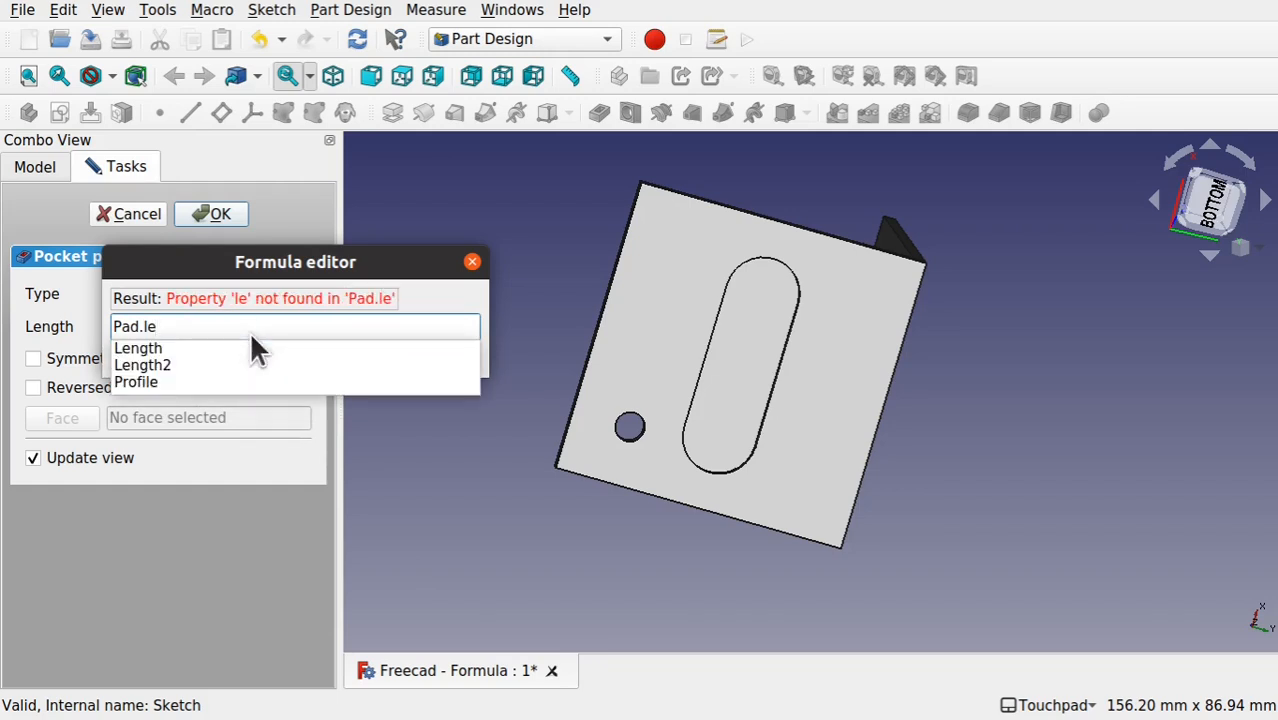
click(202, 349)
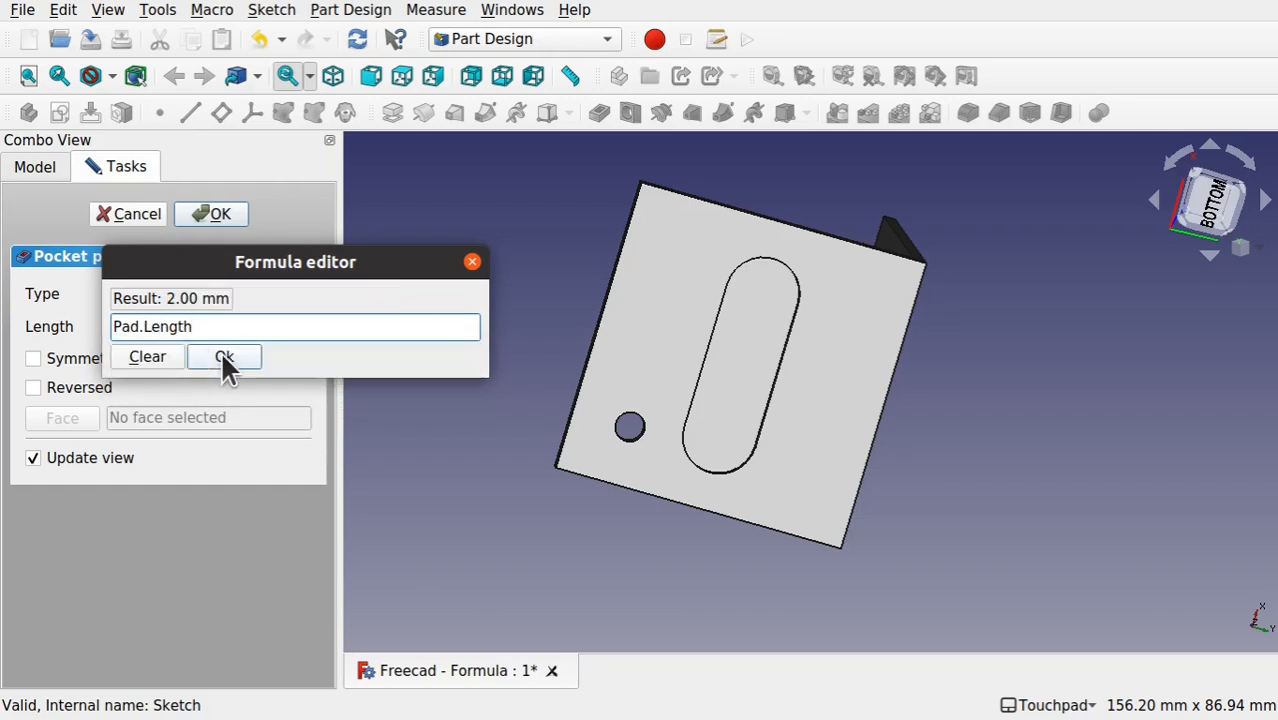
click(221, 356)
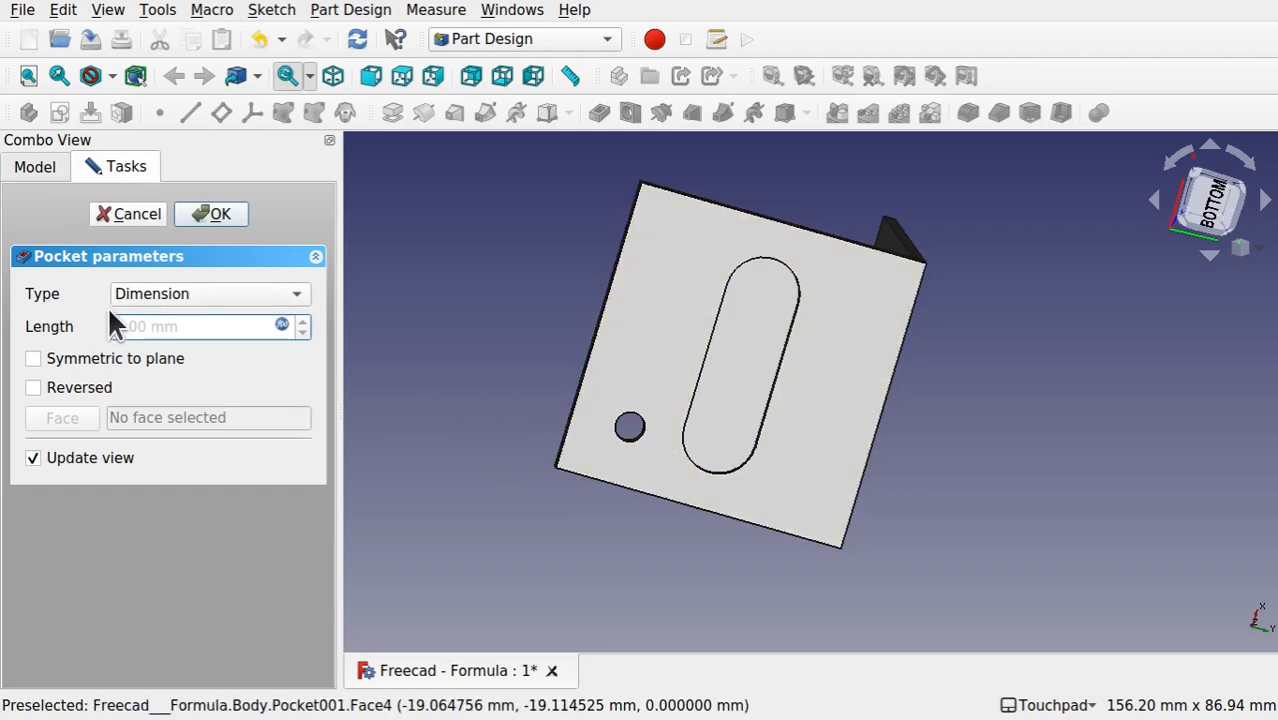
Step: Try the To first and Through all pocket types and inspect the hole from several sides of the bracket
click(161, 293)
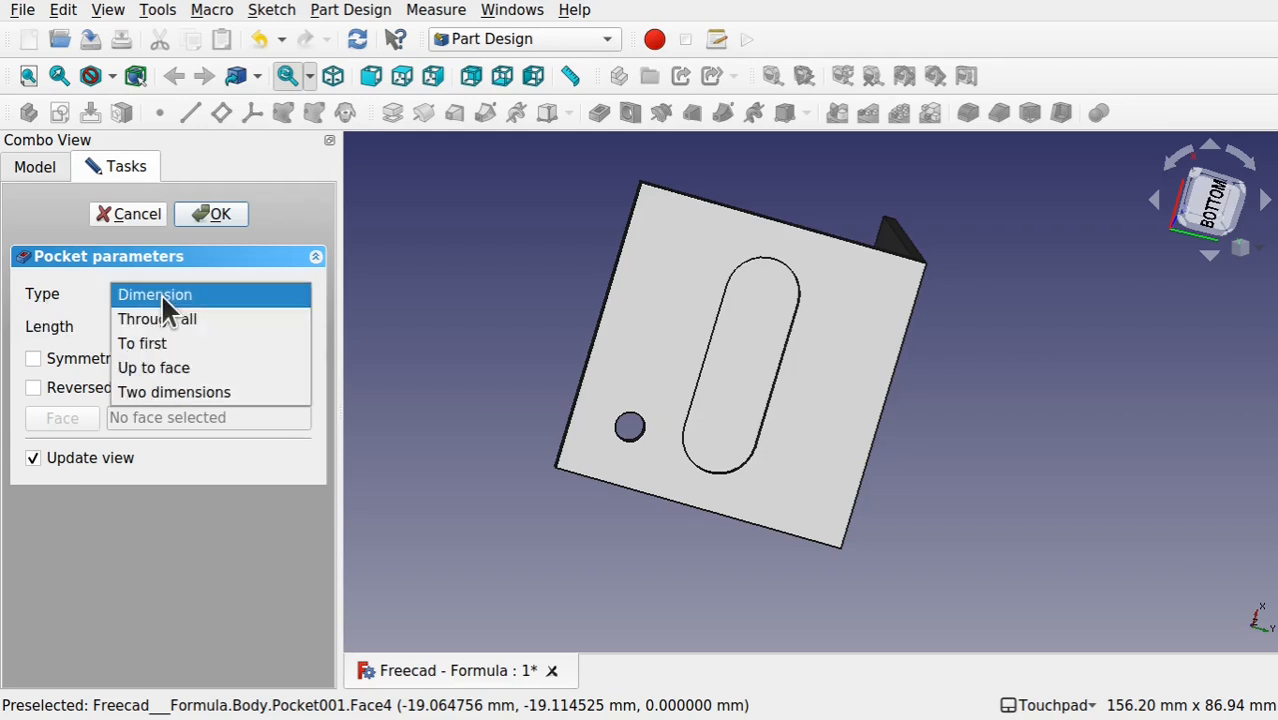
click(187, 344)
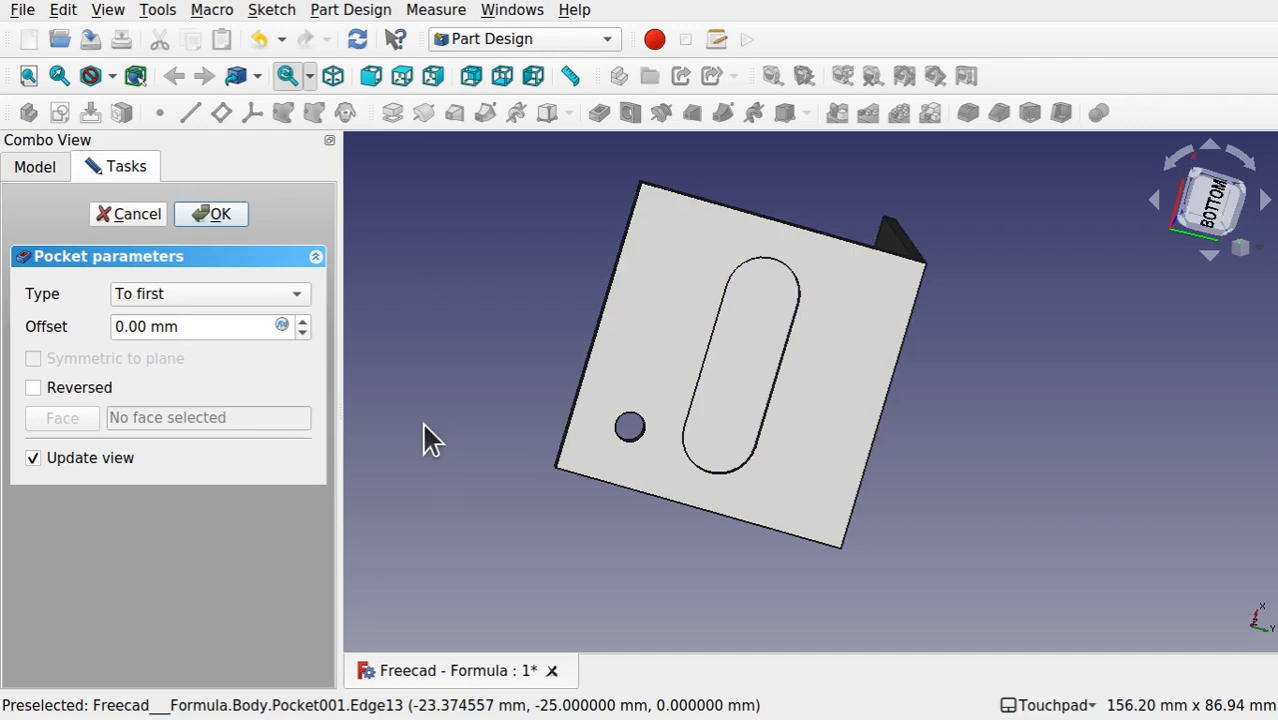
click(197, 295)
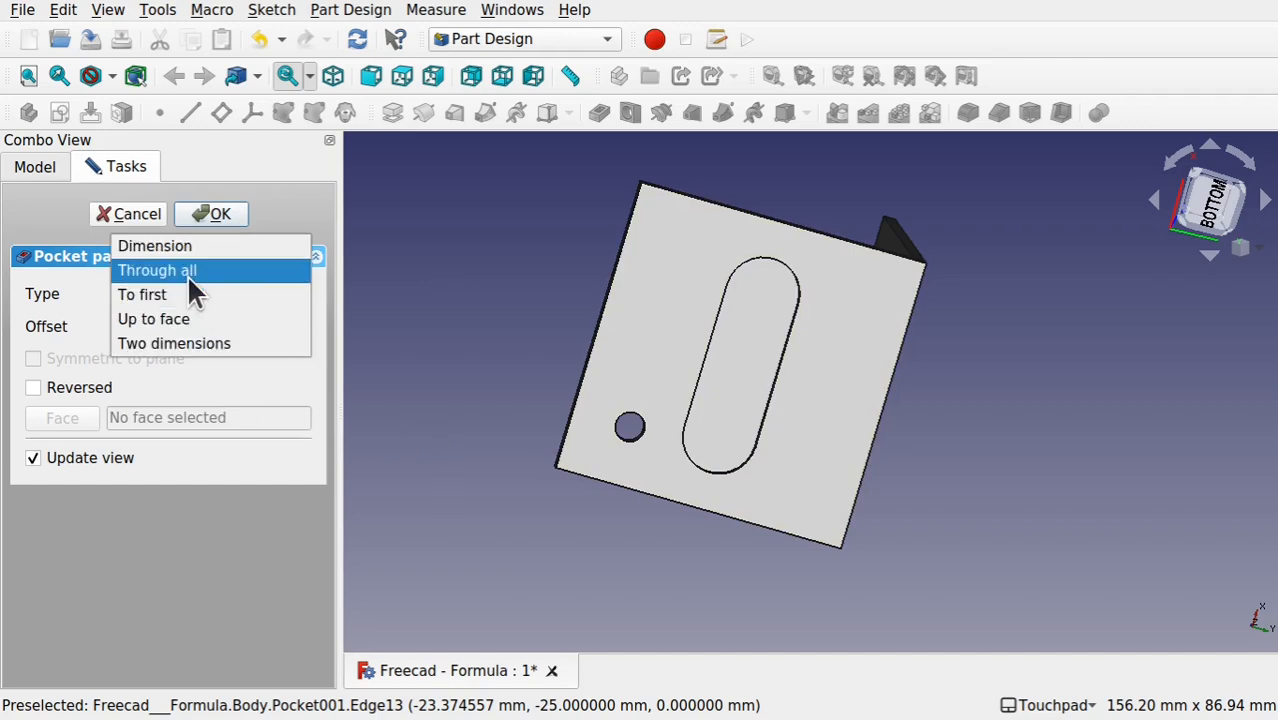
click(187, 271)
alt+drag(608, 285, 808, 400)
shift+drag(600, 252, 708, 490)
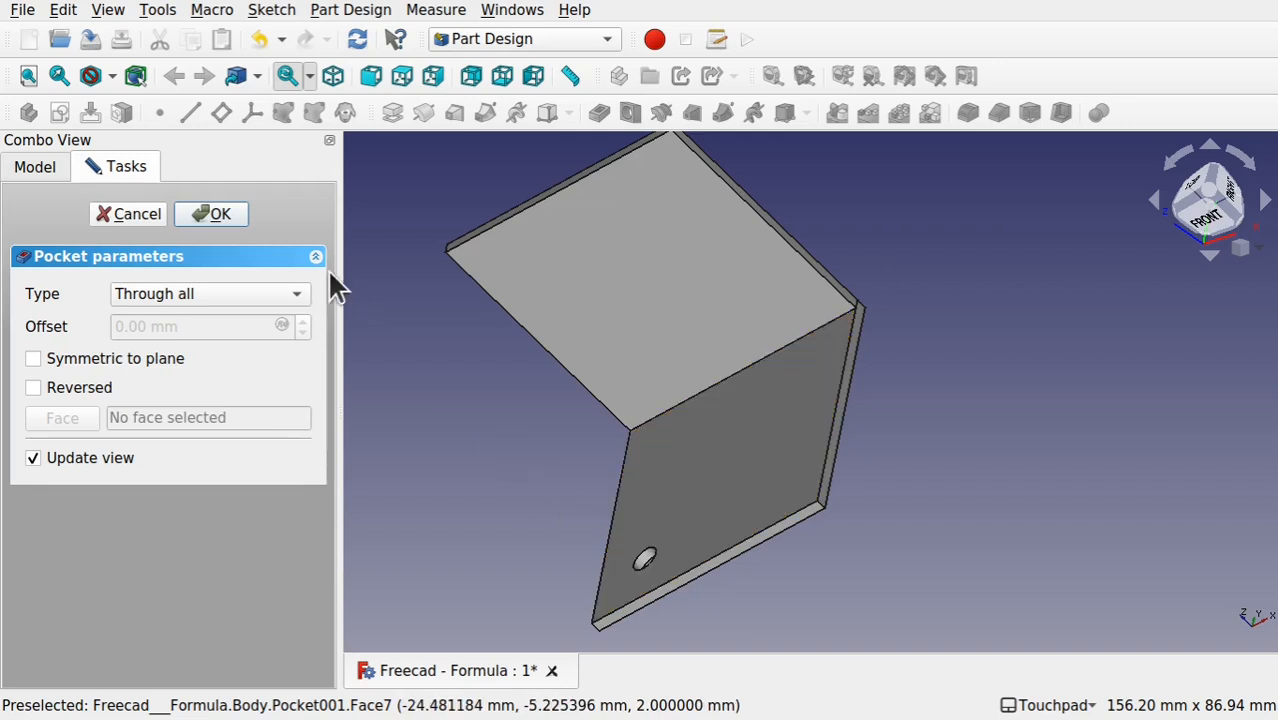
scroll(616, 508, down, 4)
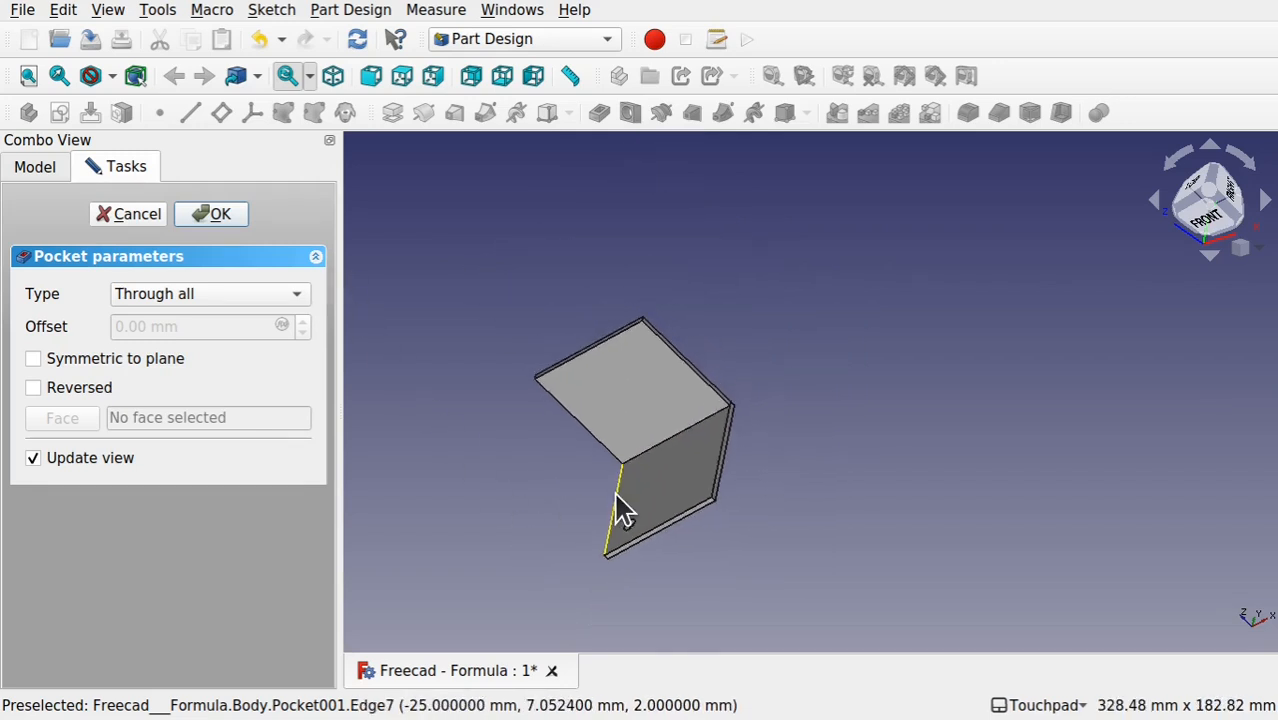
alt+drag(658, 528, 689, 354)
shift+drag(727, 398, 847, 305)
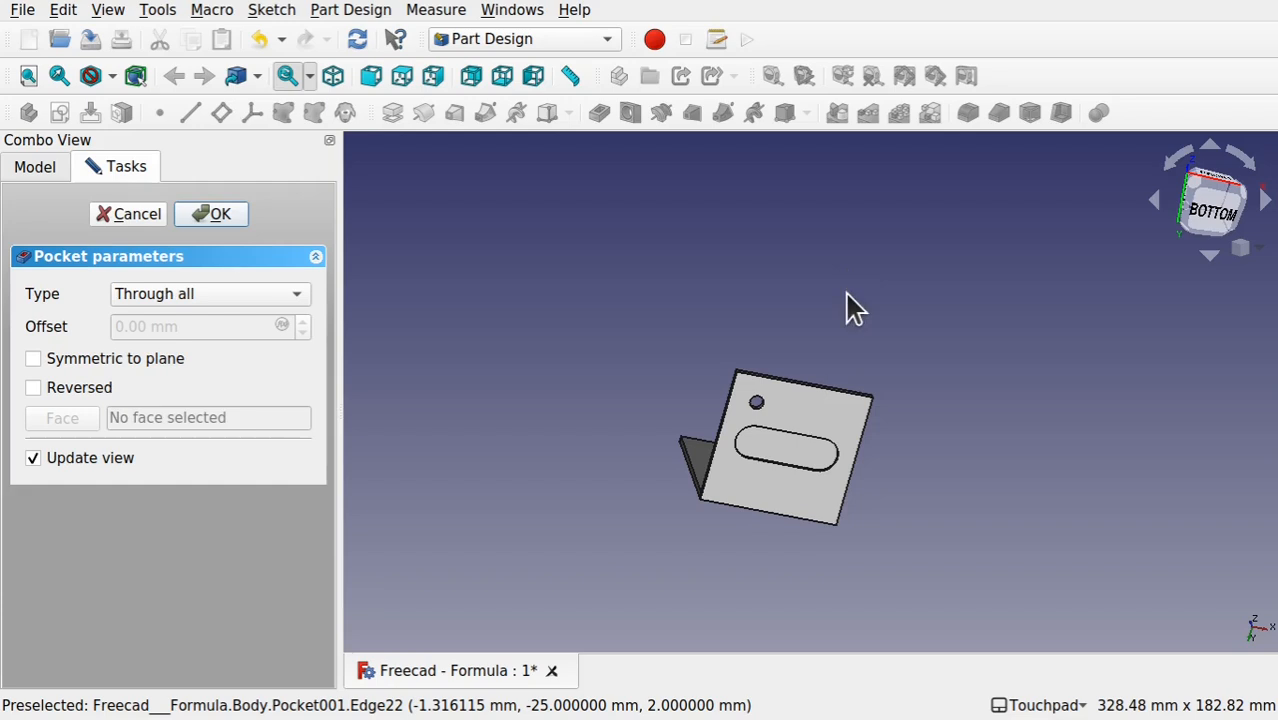
Step: Set the hole pocket's type to To first and finish the pocket
click(203, 297)
click(203, 318)
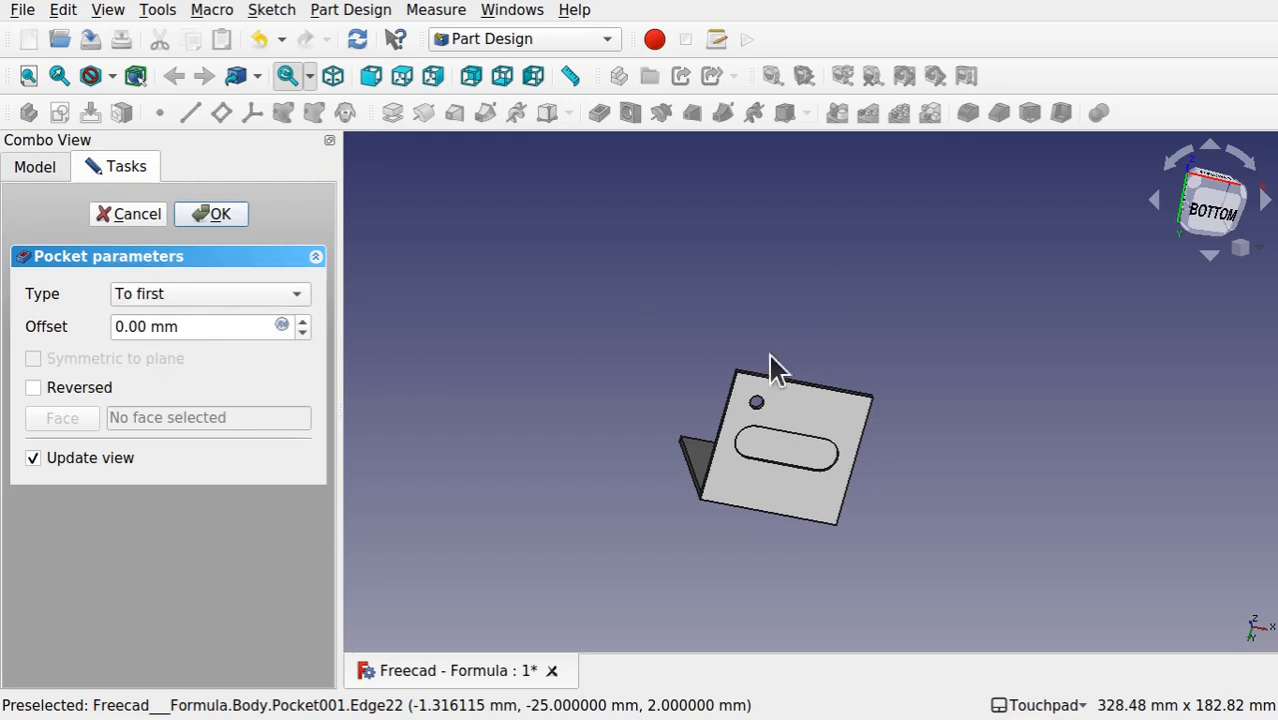
scroll(800, 445, up, 5)
shift+drag(794, 346, 776, 386)
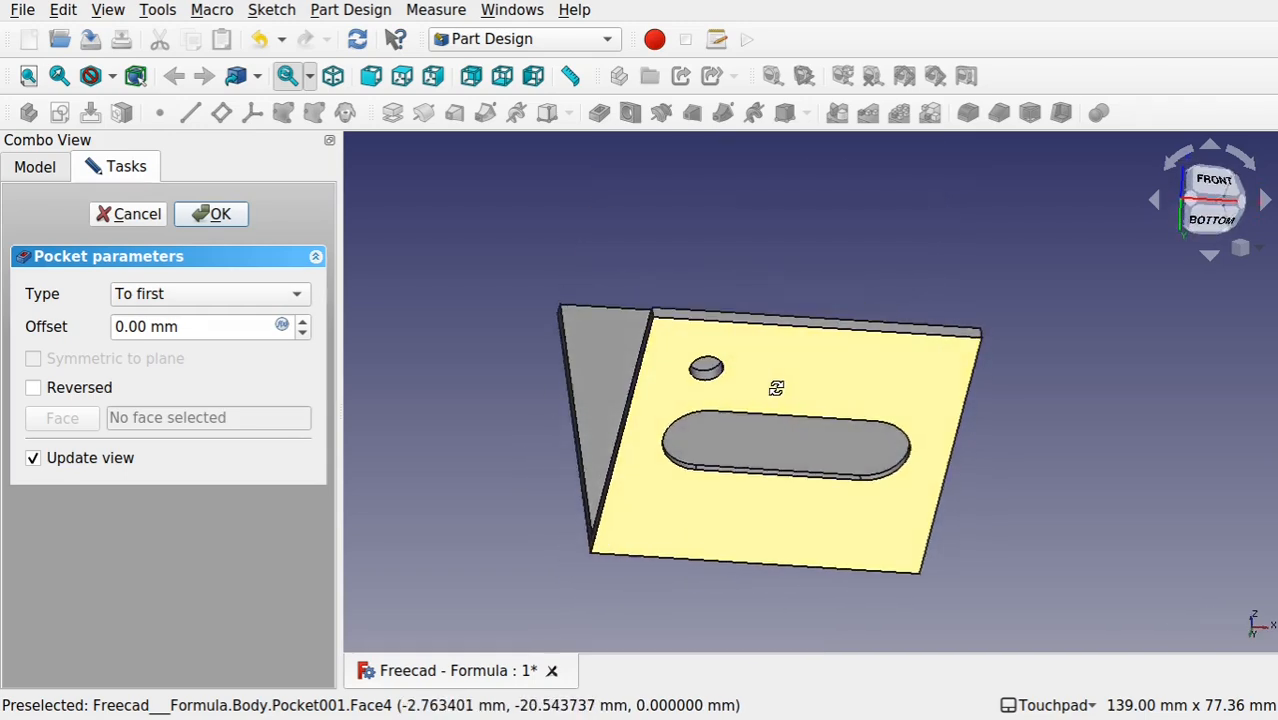
click(282, 326)
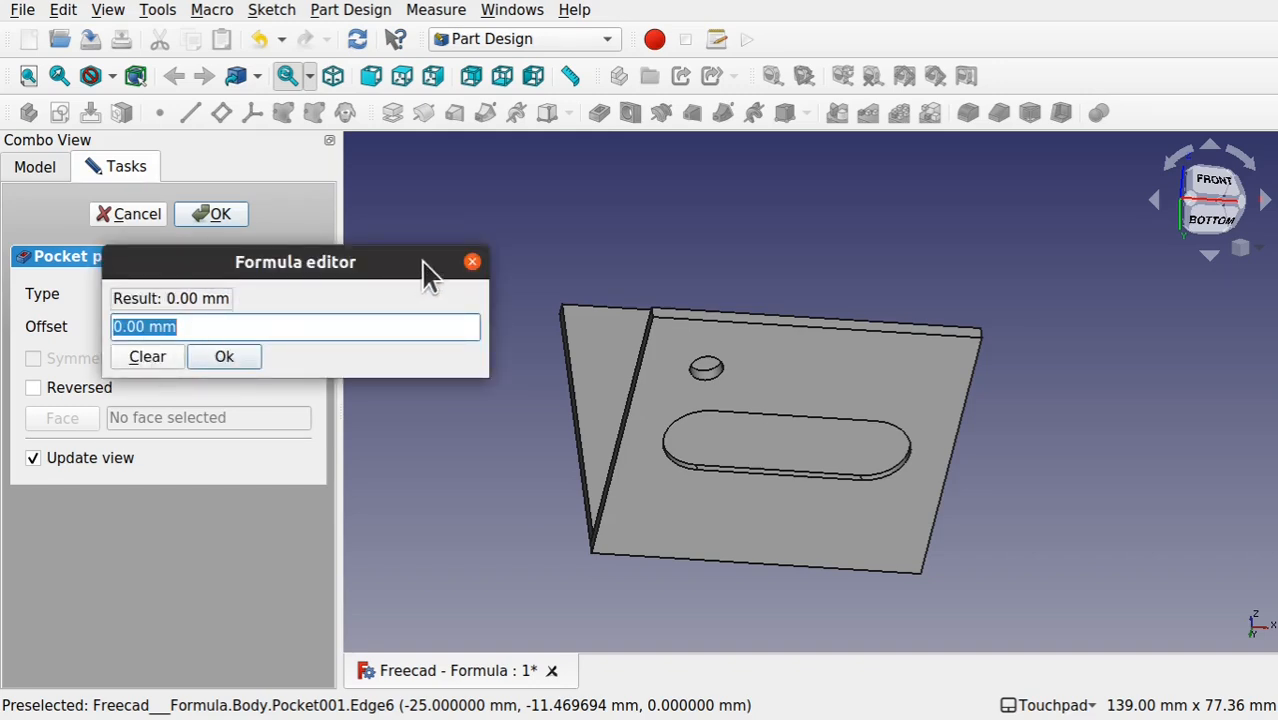
click(471, 265)
alt+drag(731, 297, 698, 284)
click(228, 219)
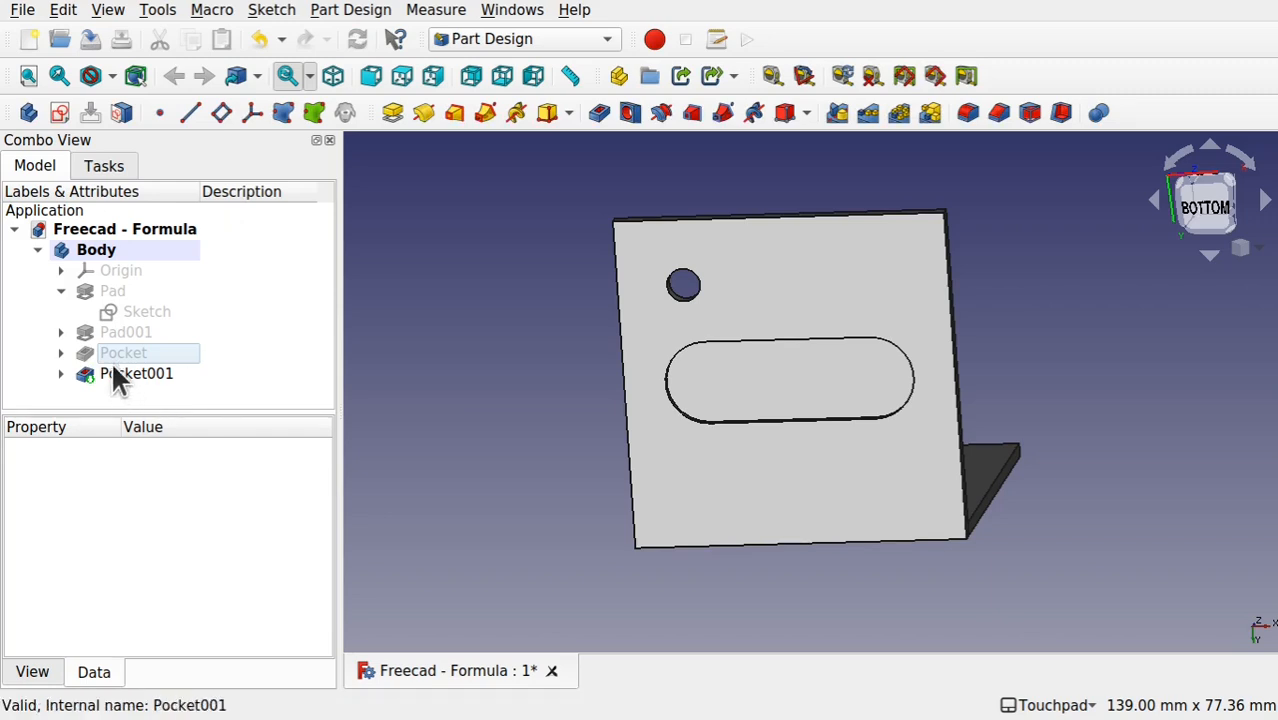
Step: Set the length of the base Pad to 5 mm
click(118, 291)
click(131, 534)
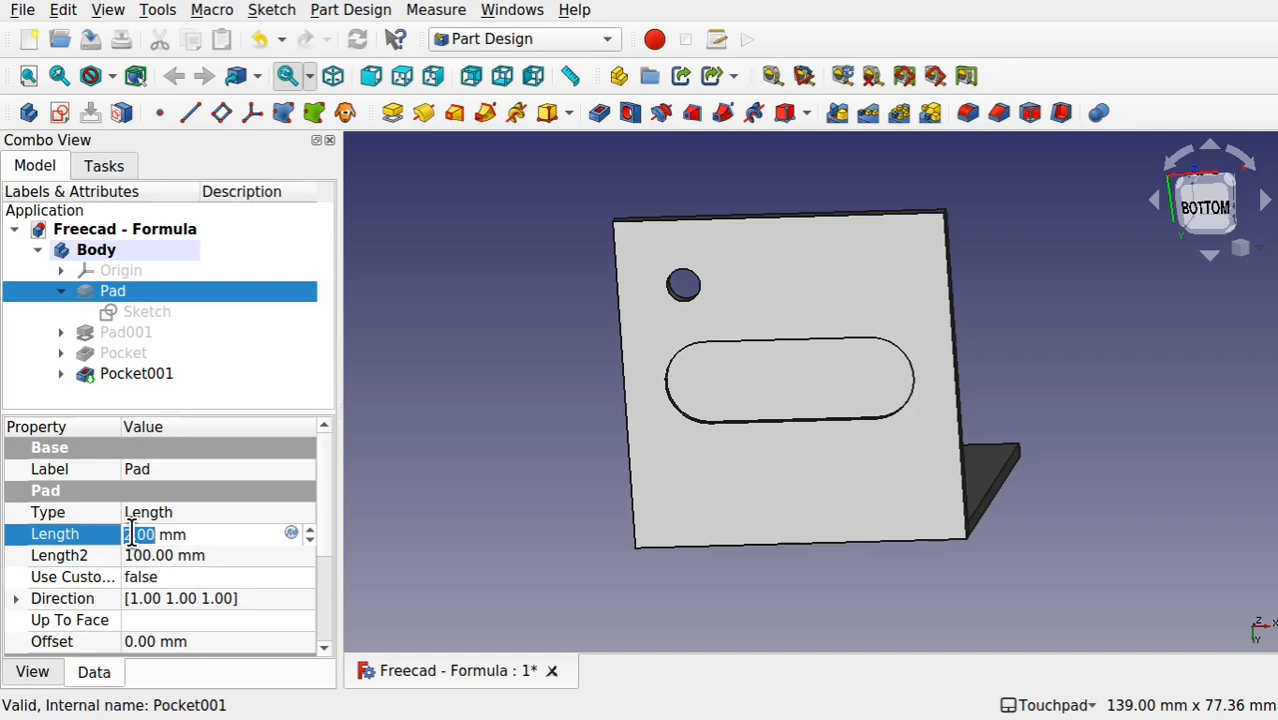
text(5.00)
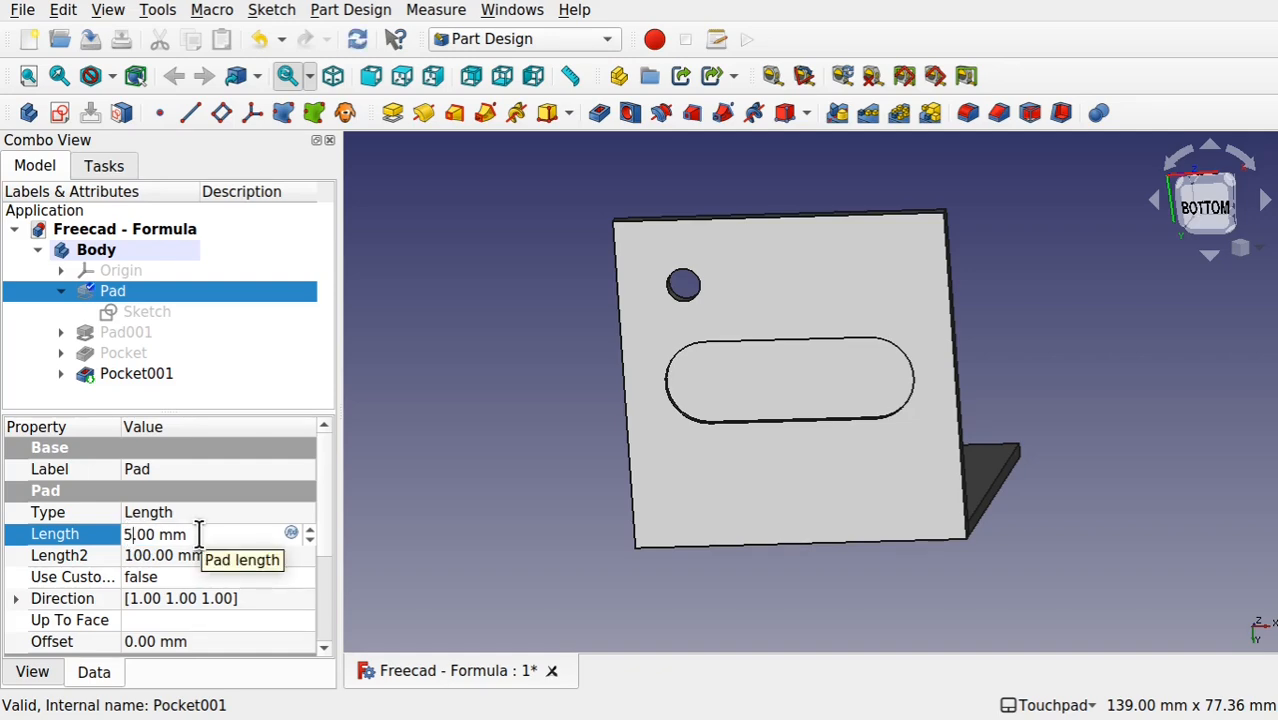
key(Return)
mouse_move(727, 280)
alt+mouse_down()
mouse_move(702, 388)
mouse_move(678, 296)
mouse_move(691, 240)
mouse_move(692, 313)
mouse_move(780, 203)
mouse_move(720, 300)
alt+mouse_up()
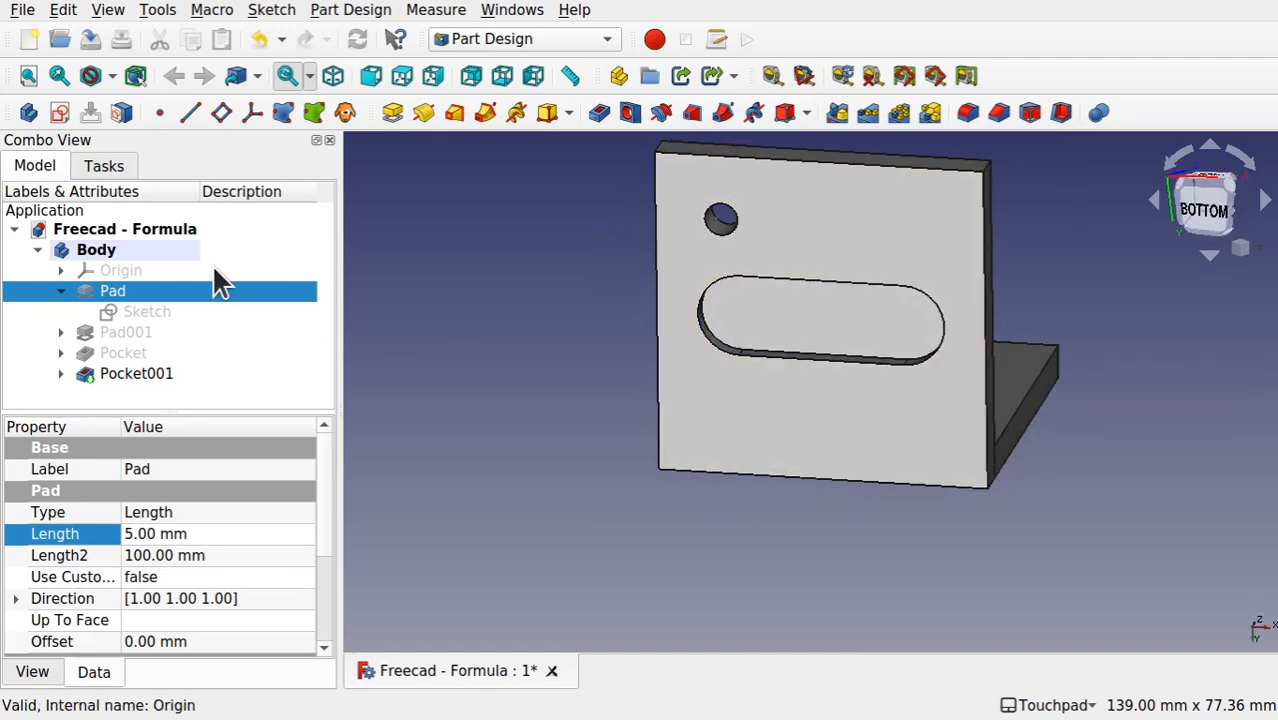
Step: Set the SideLength constraint in the base Pad's sketch to 100 mm, close the sketch and check the resized bracket
double_click(149, 311)
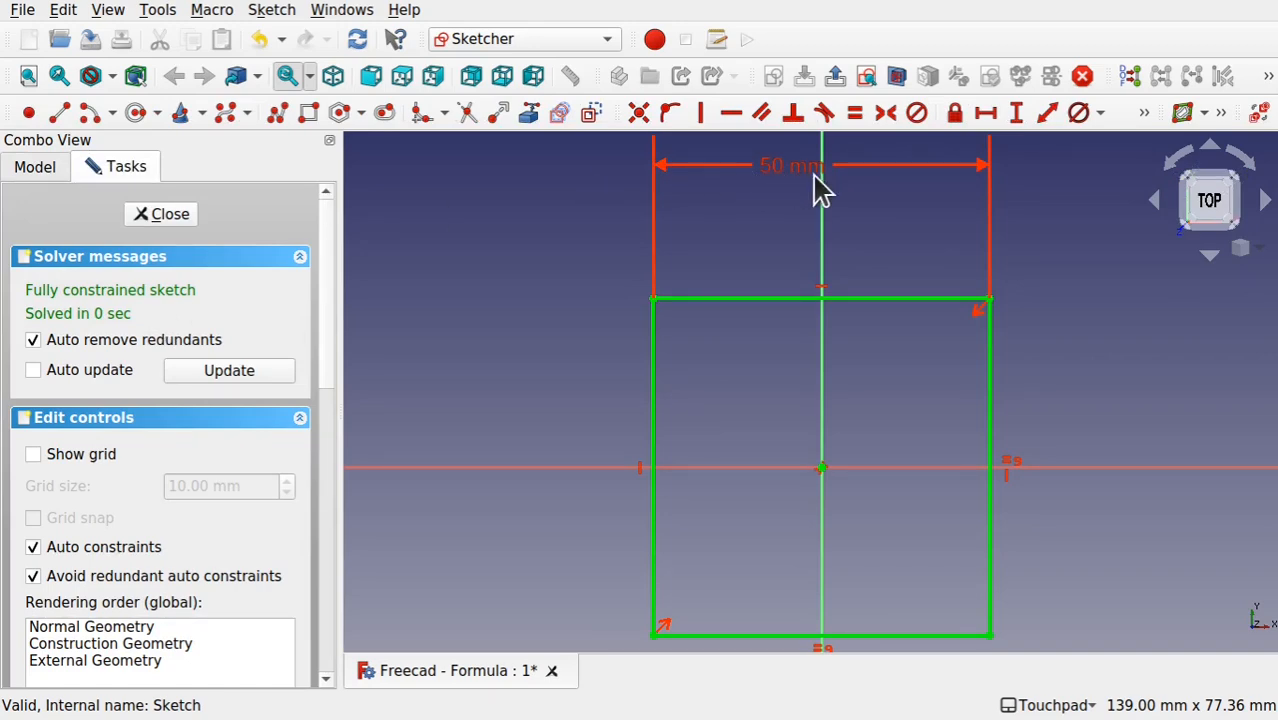
double_click(781, 165)
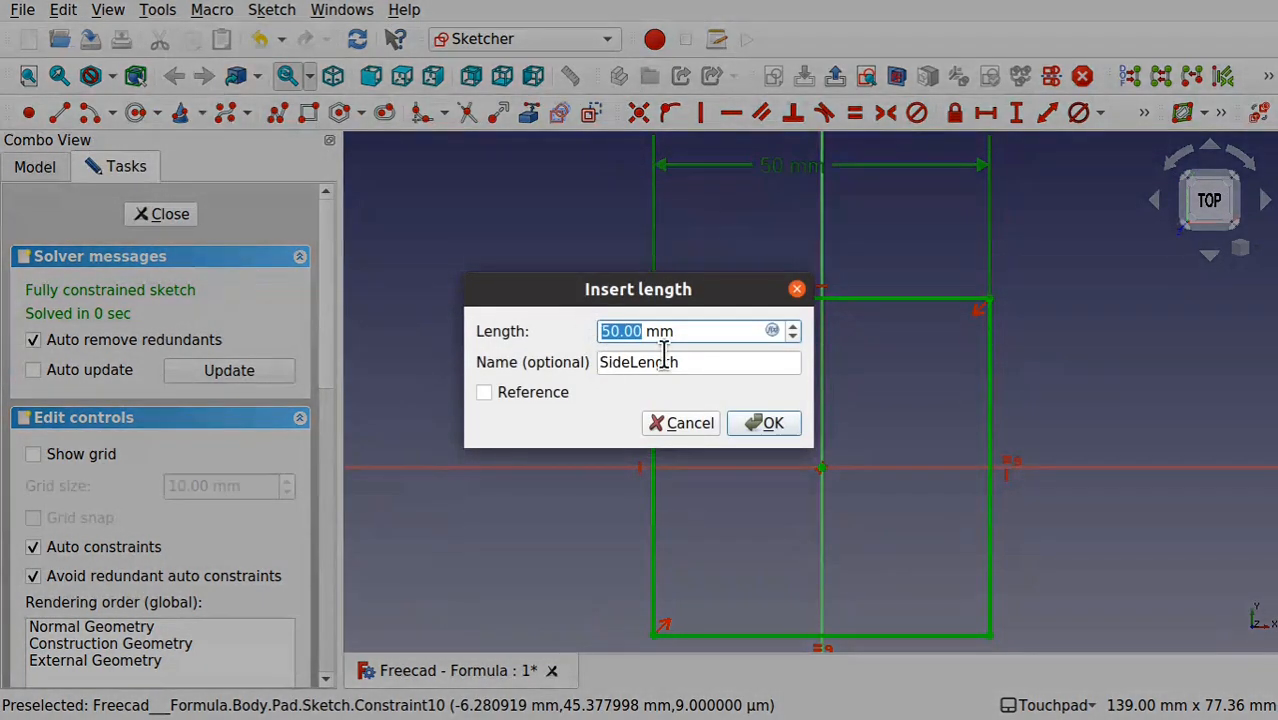
text(100)
key(Return)
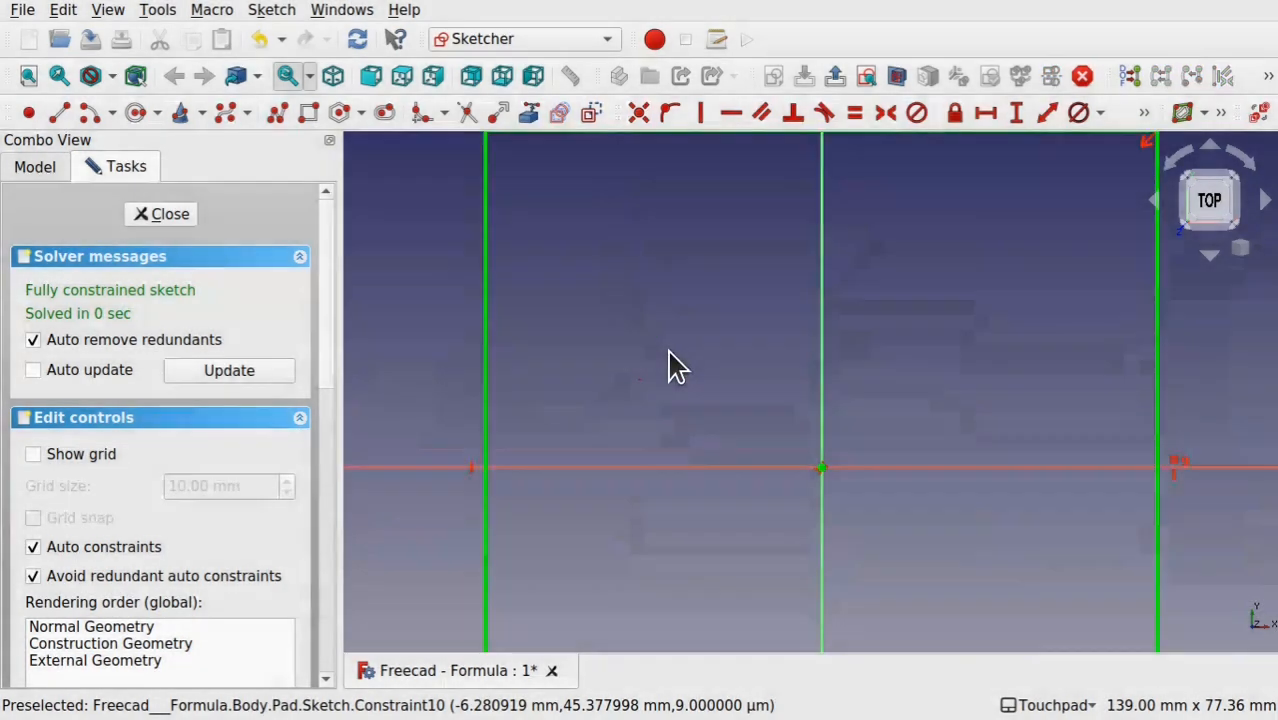
scroll(670, 365, down, 5)
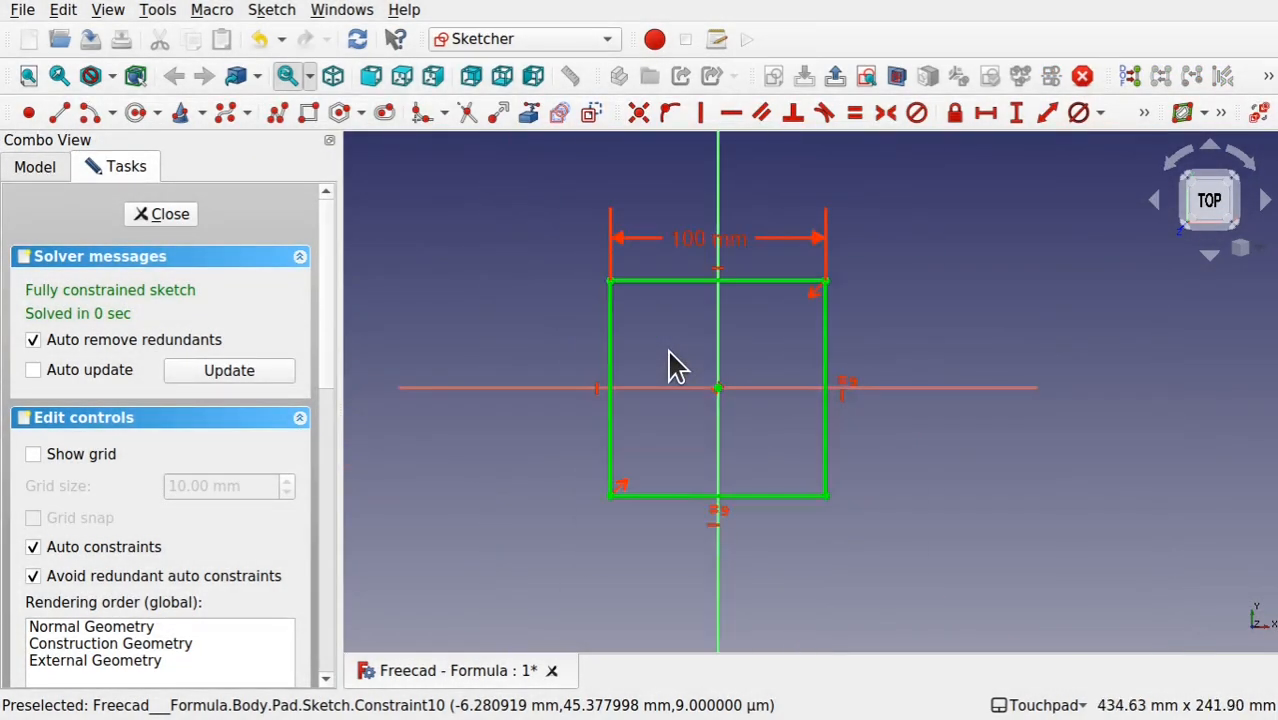
click(172, 218)
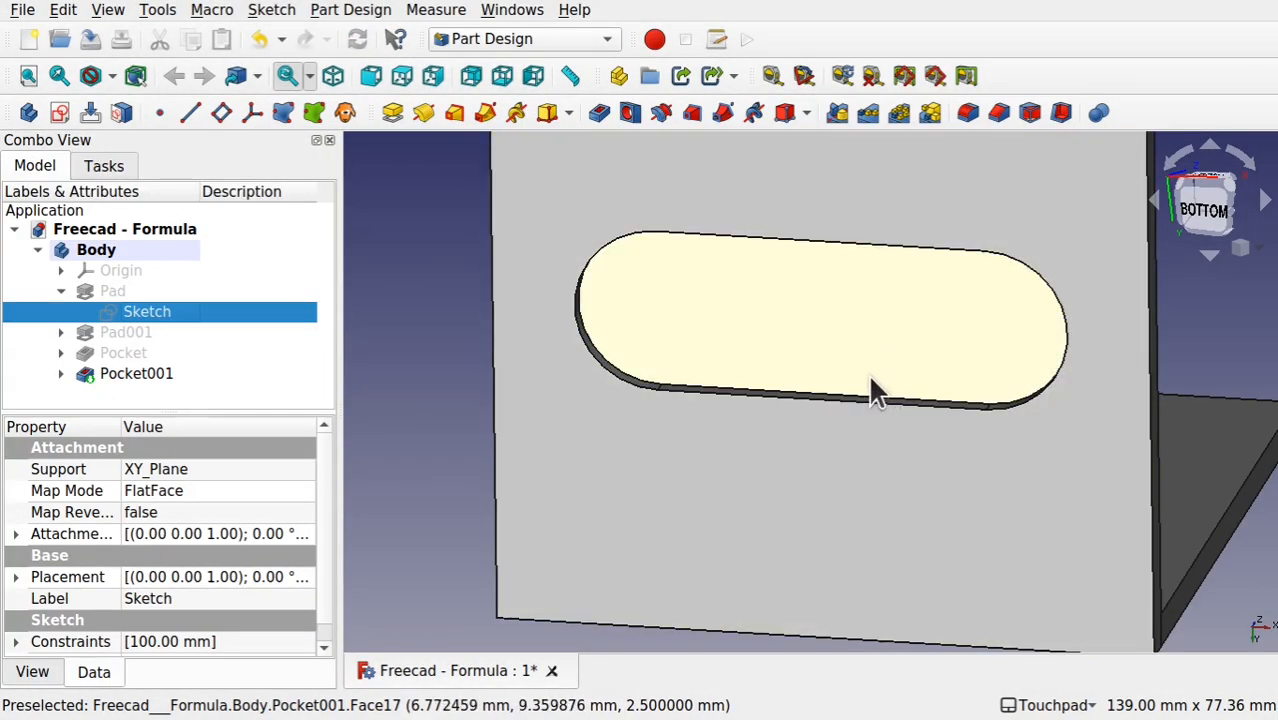
scroll(870, 390, down, 4)
scroll(733, 238, up, 1)
scroll(733, 238, up, 3)
shift+drag(742, 250, 814, 228)
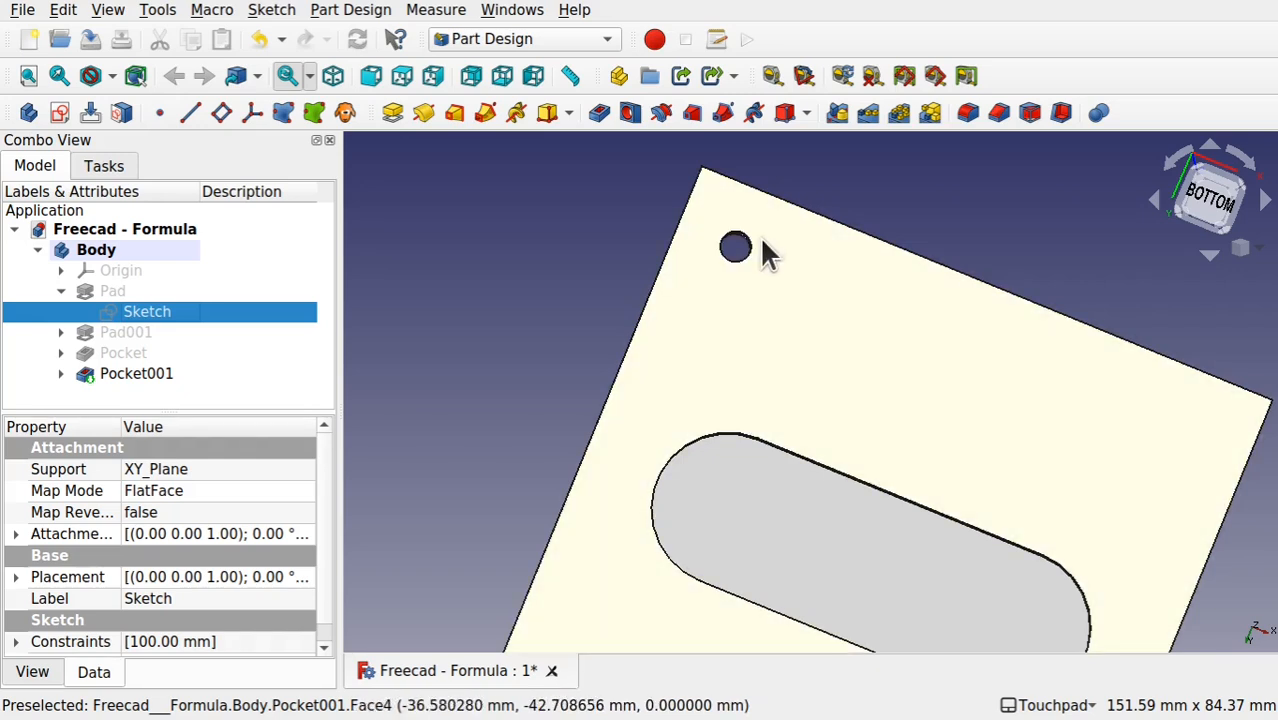
double_click(207, 312)
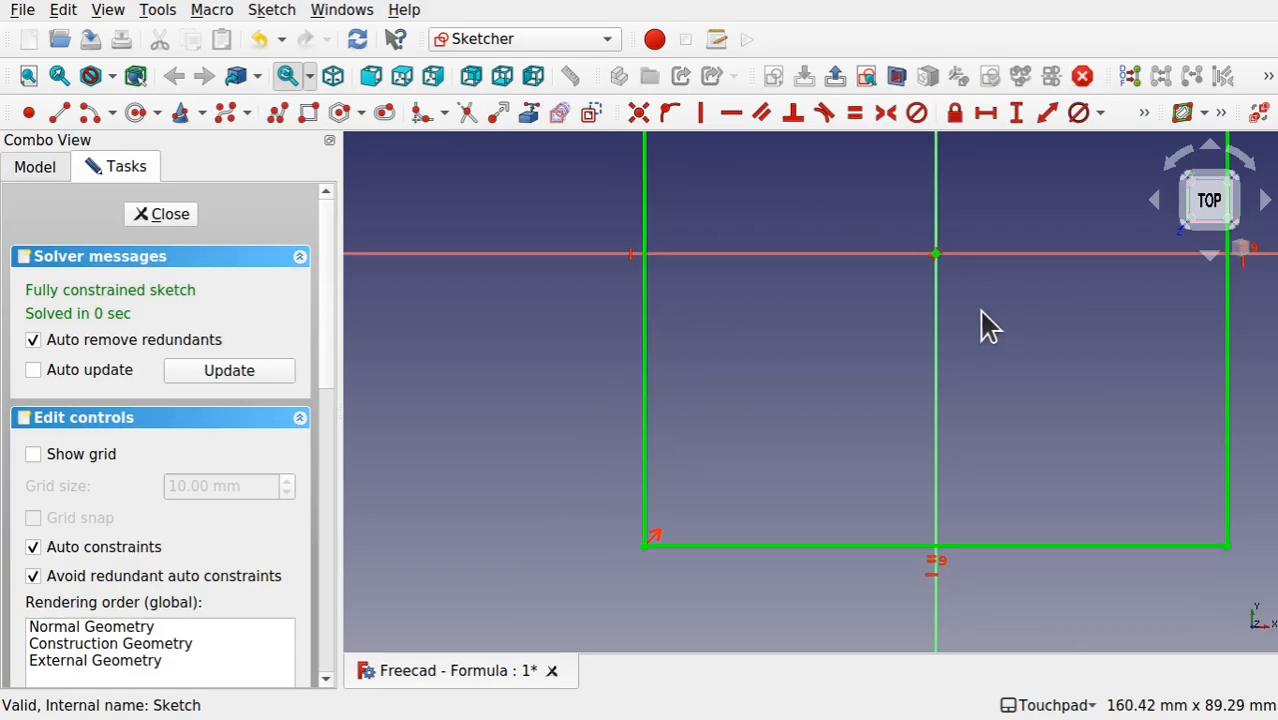
scroll(982, 312, down, 5)
shift+middle_drag(982, 312, 785, 470)
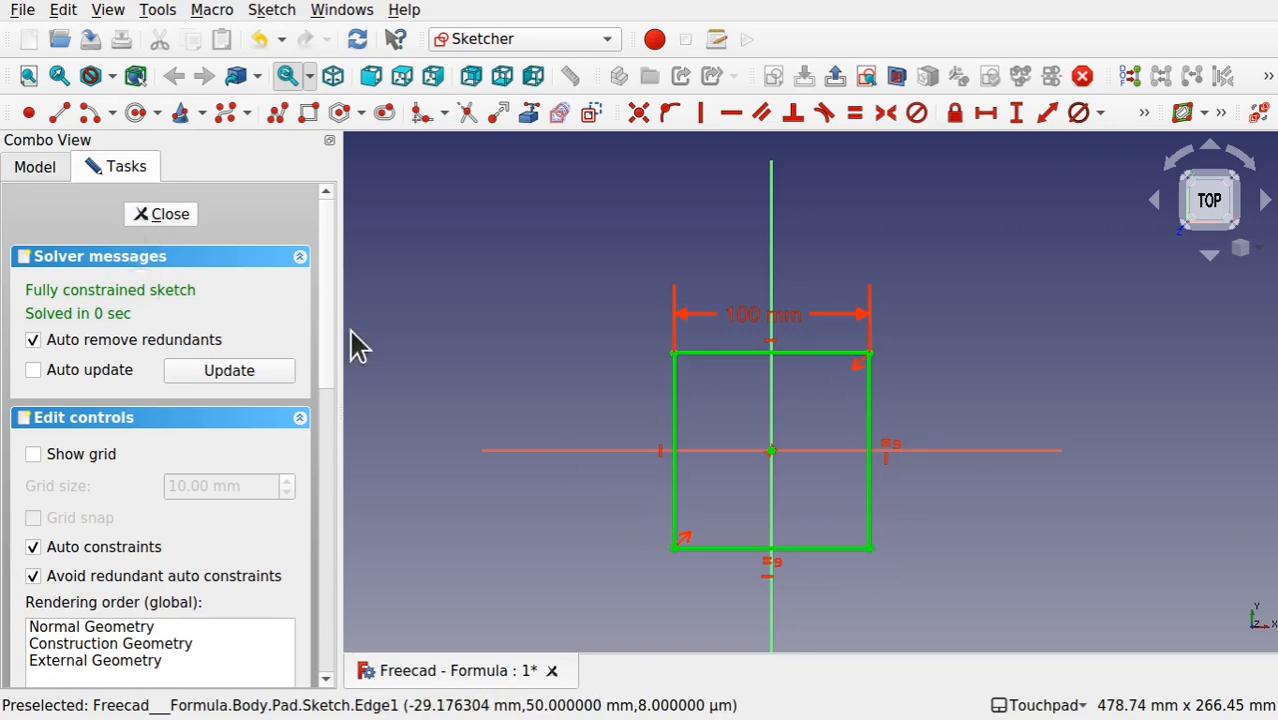
key(Escape)
Step: Open the sketch of the hole pocket and mirror the 5 mm circle across the vertical axis with the Symmetry tool
click(100, 378)
click(59, 374)
double_click(131, 396)
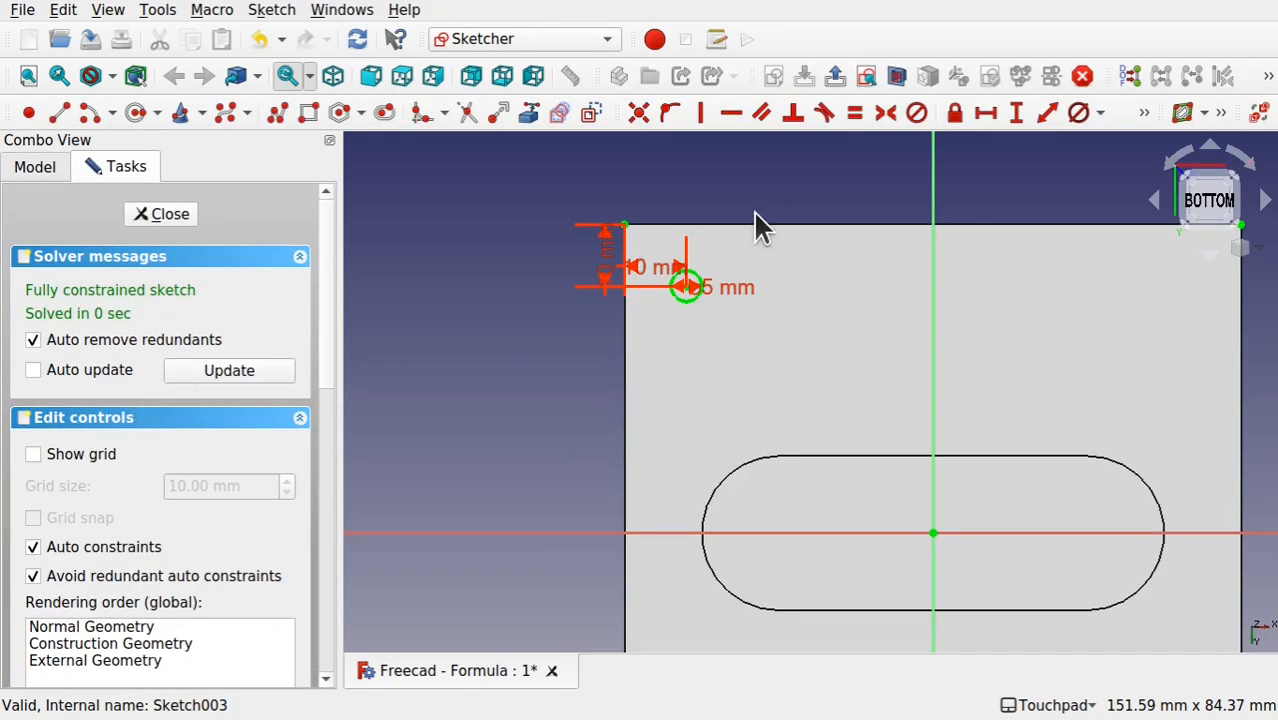
shift+middle_drag(833, 200, 733, 200)
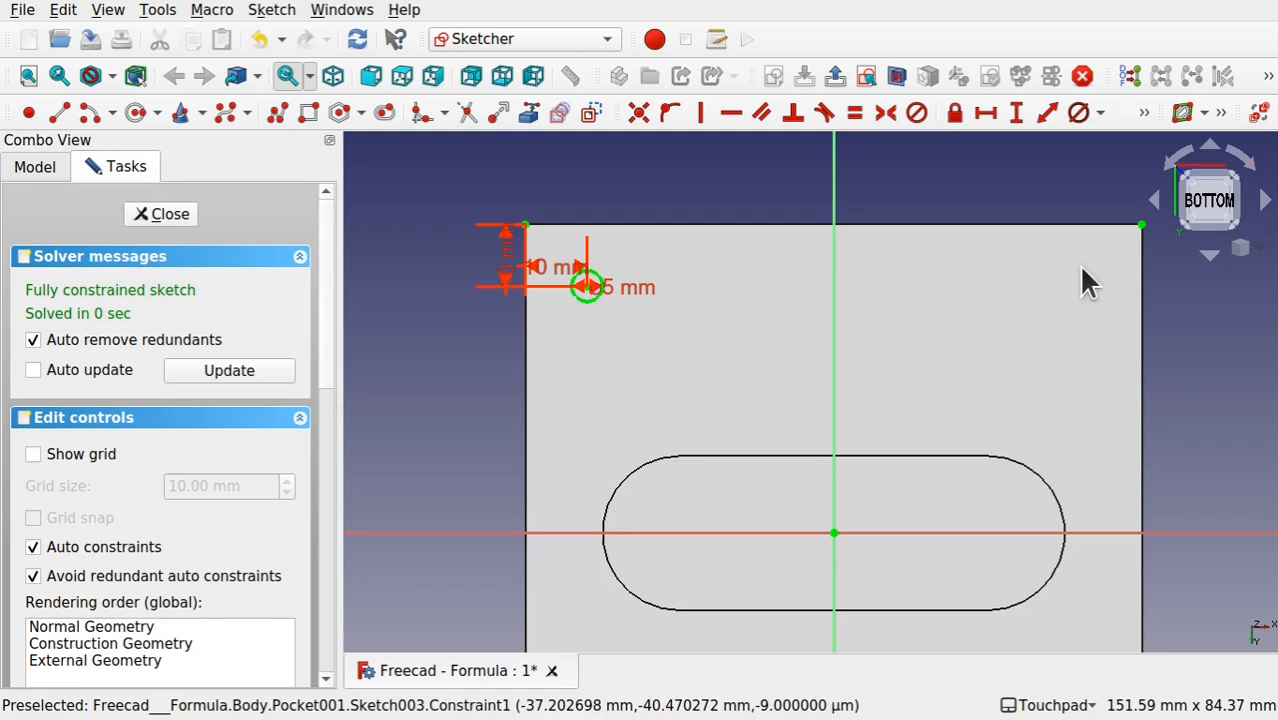
click(600, 301)
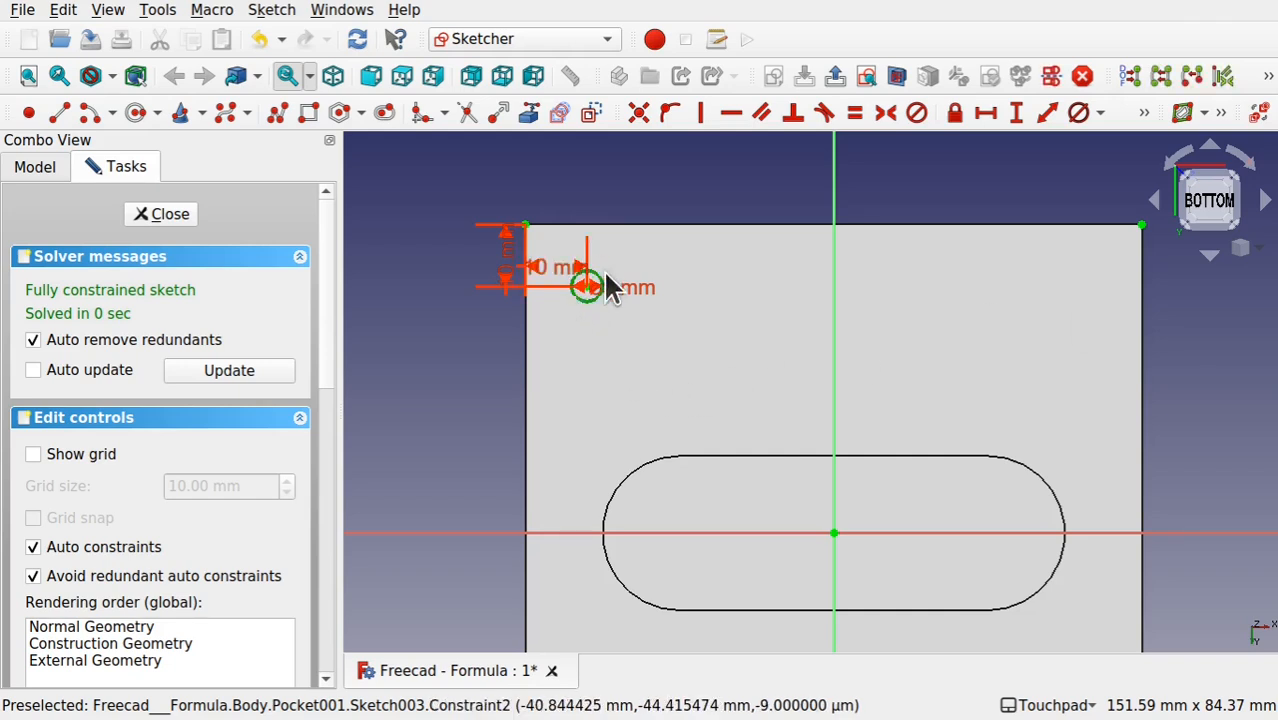
click(835, 205)
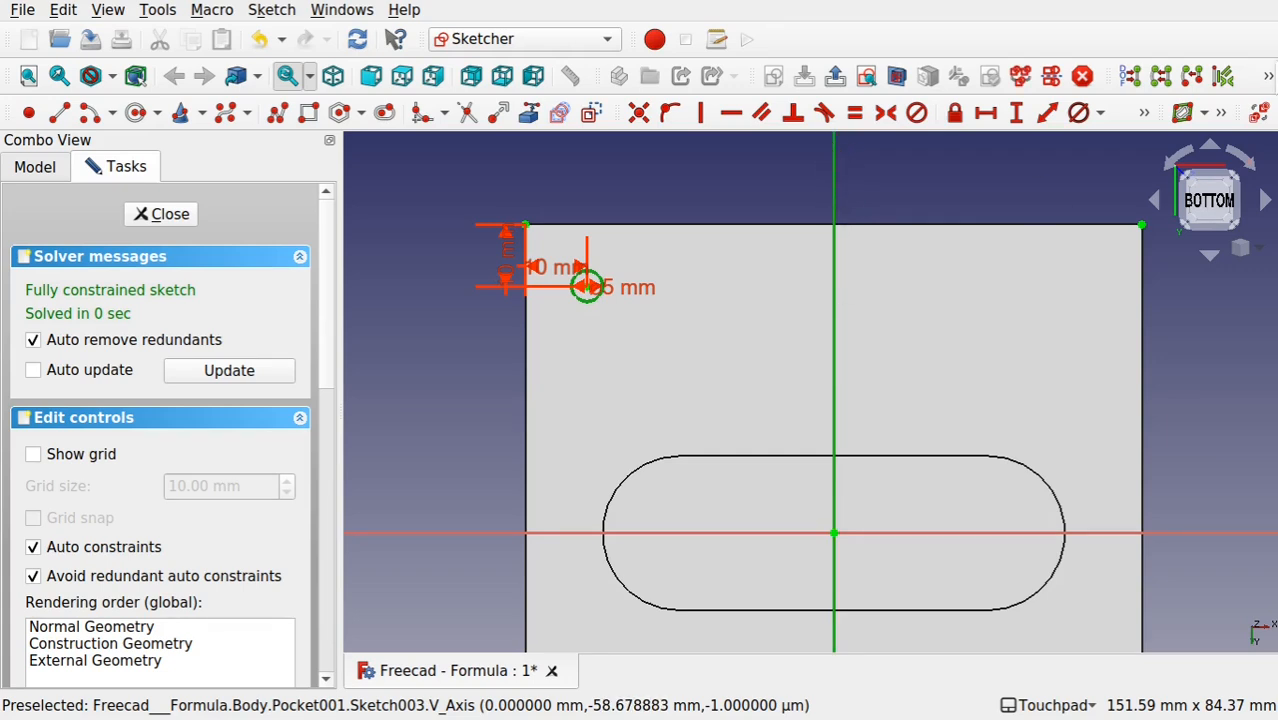
click(1267, 77)
click(266, 12)
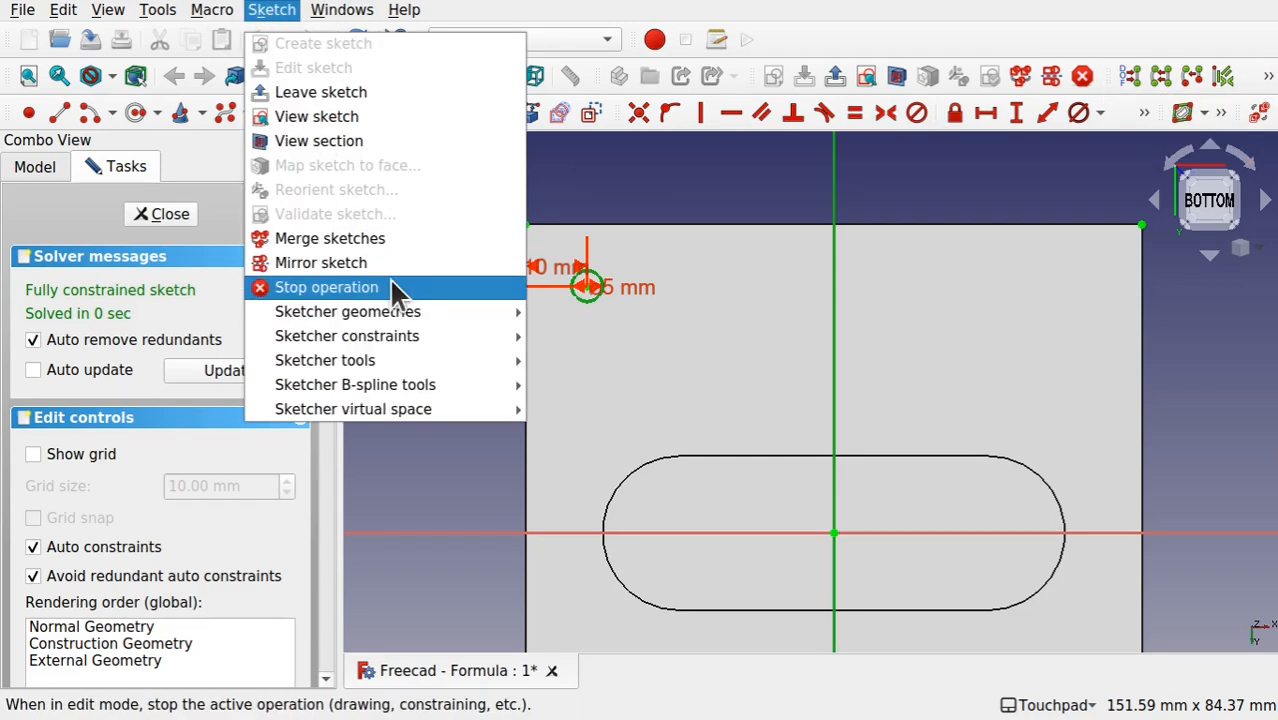
mouse_move(393, 366)
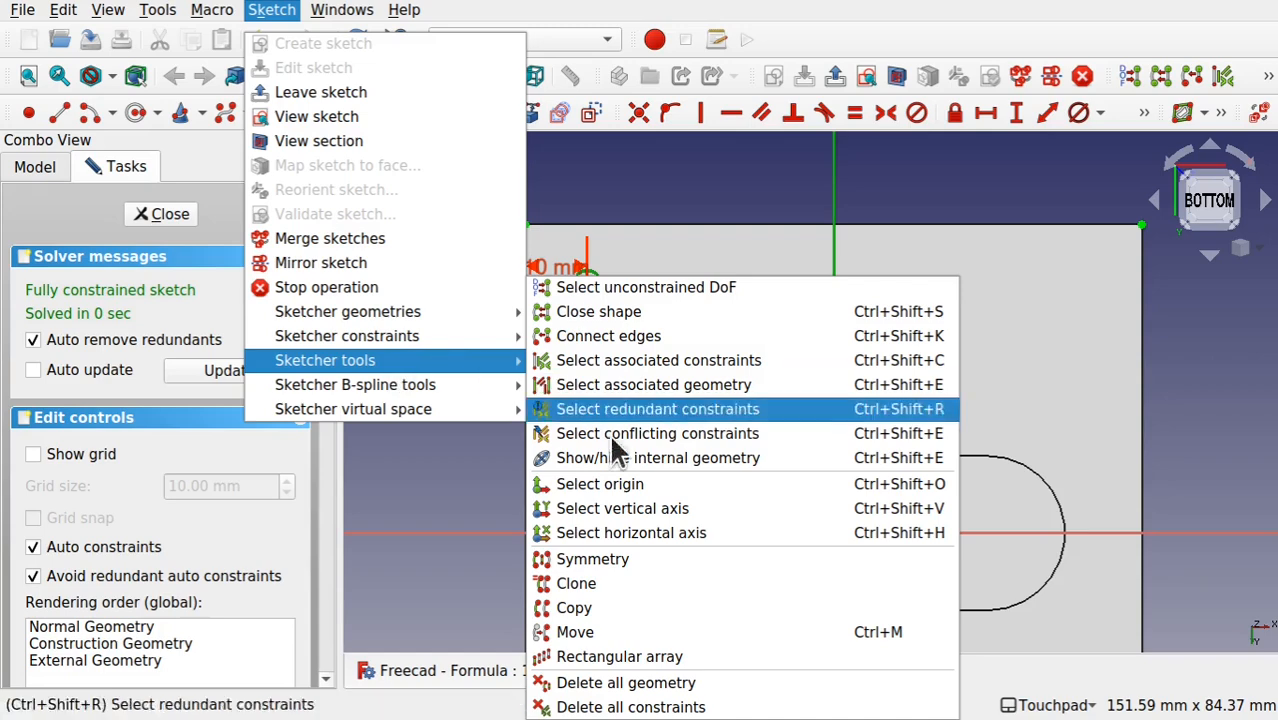
click(638, 558)
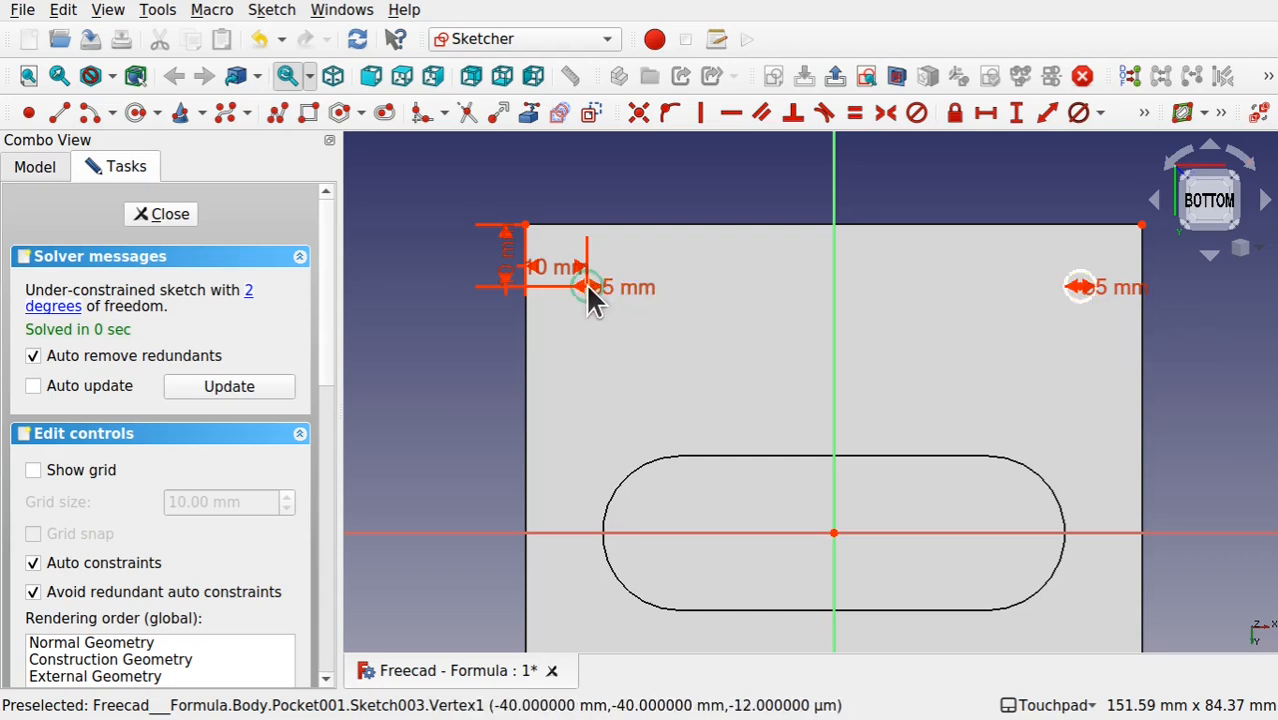
Step: Constrain the centers of the original and mirrored circles to be horizontally aligned
scroll(589, 287, up, 5)
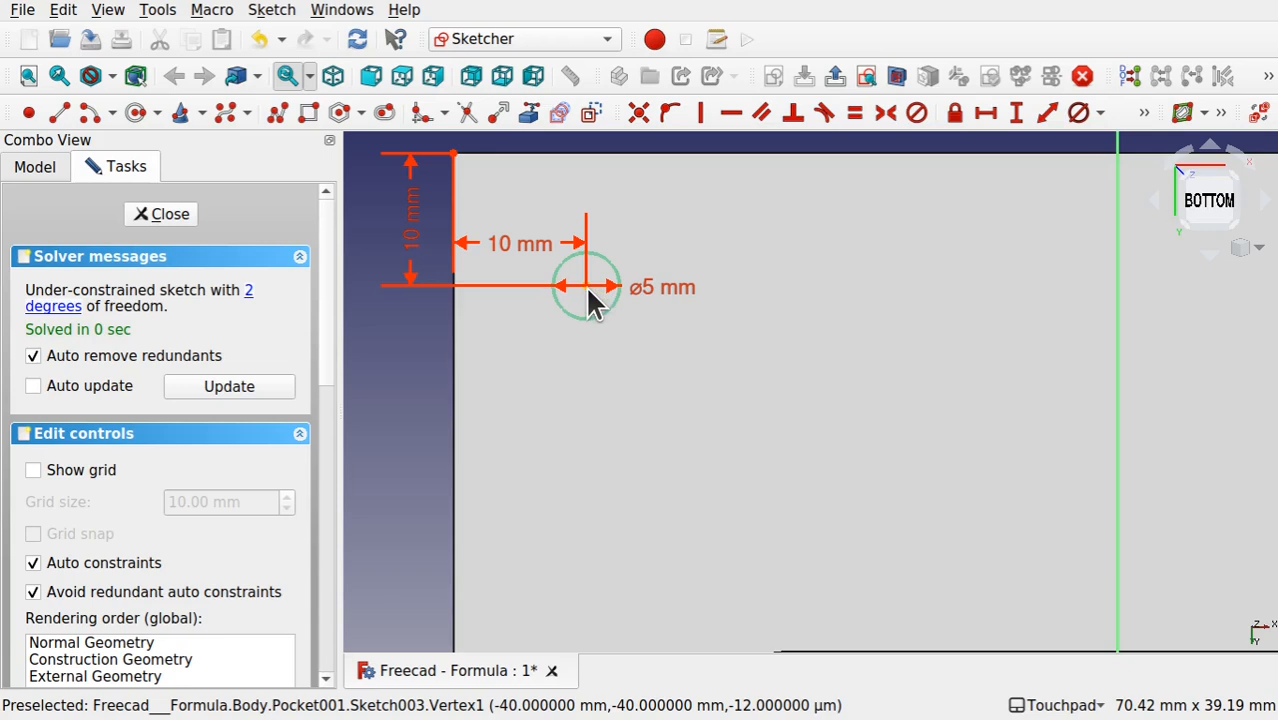
scroll(862, 318, down, 5)
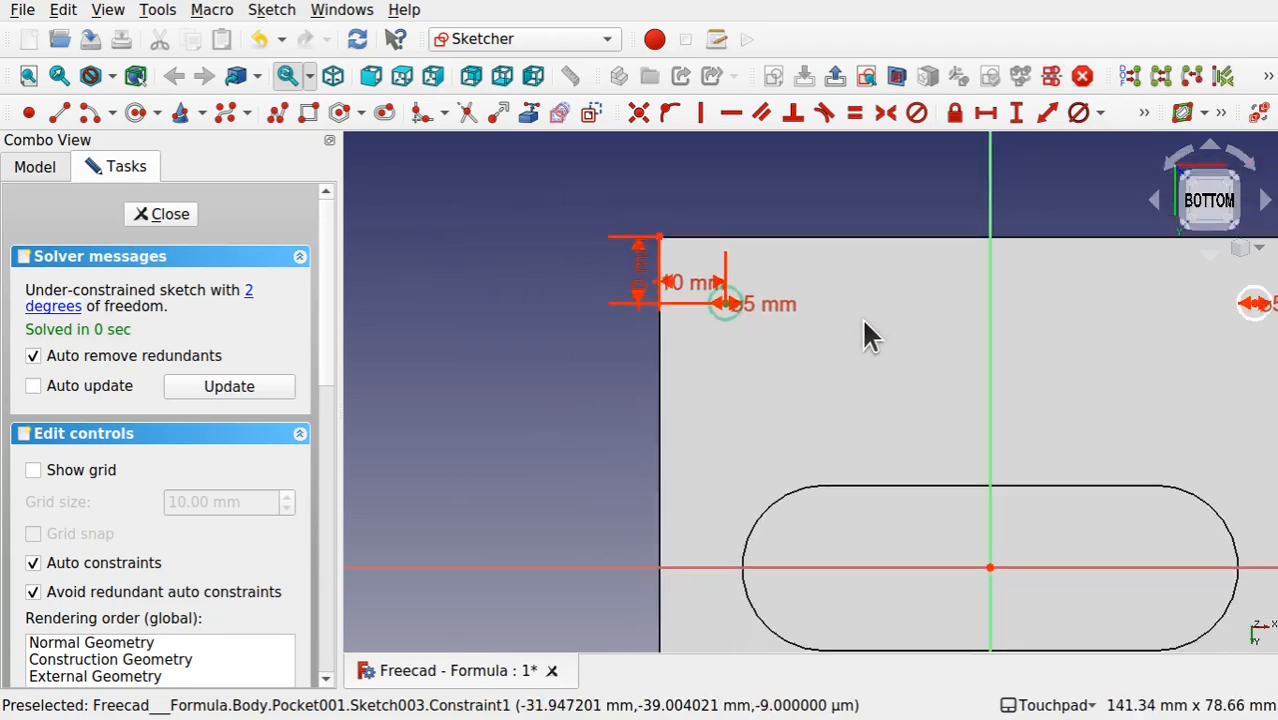
shift+middle_drag(864, 321, 581, 348)
scroll(980, 334, up, 9)
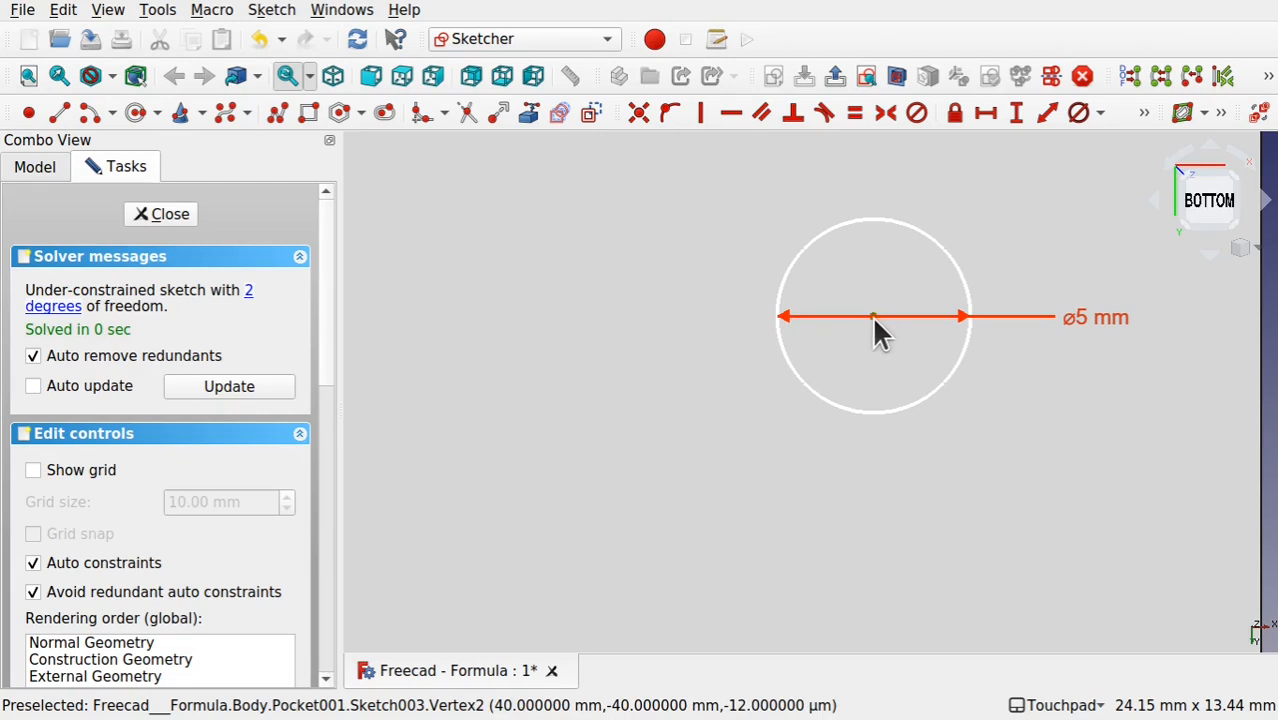
scroll(871, 316, down, 6)
scroll(870, 316, down, 2)
shift+middle_drag(870, 316, 1020, 320)
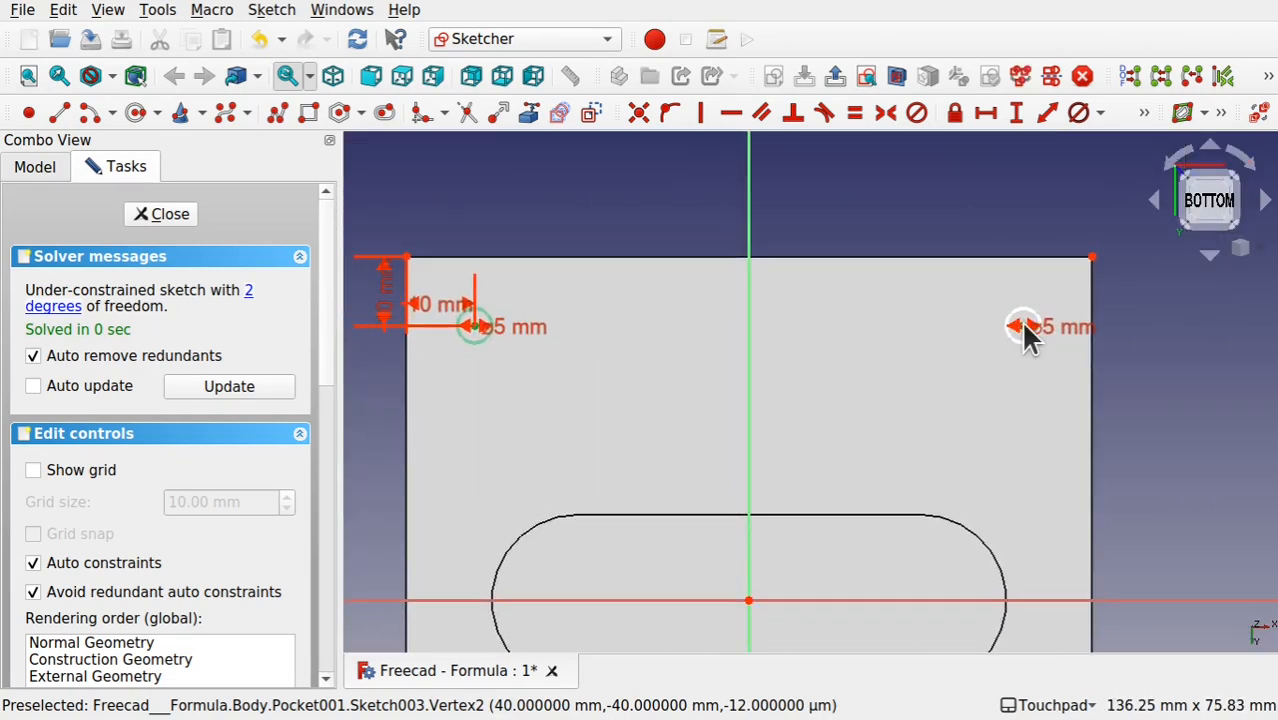
click(733, 114)
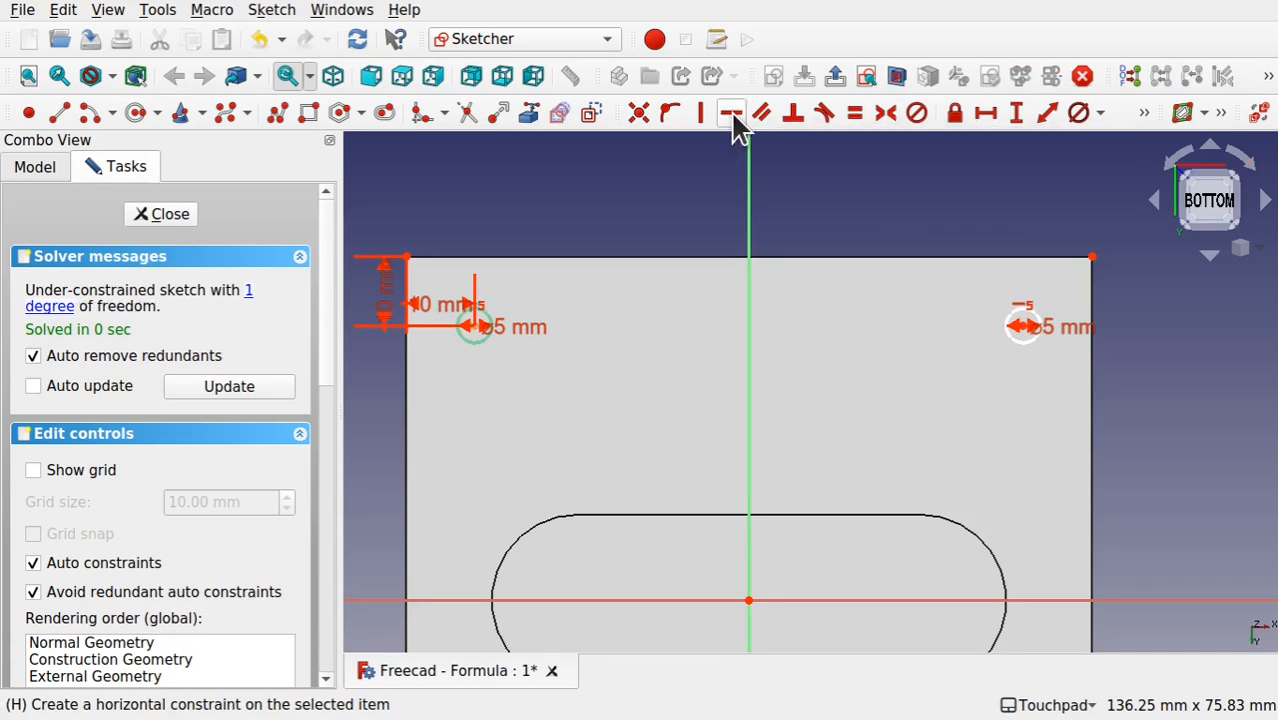
Step: Constrain the mirrored circle's center 10 mm horizontally from the upper-right corner point, close the sketch and check both holes
scroll(1018, 325, up, 3)
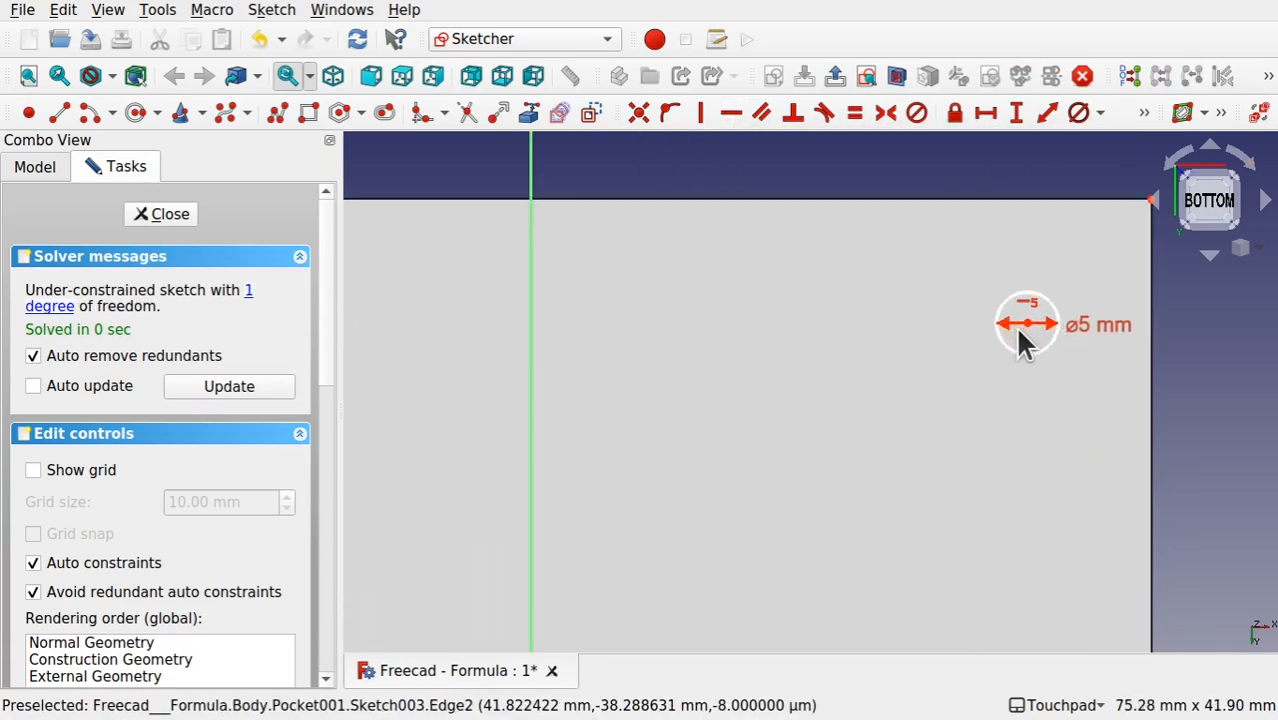
click(1028, 324)
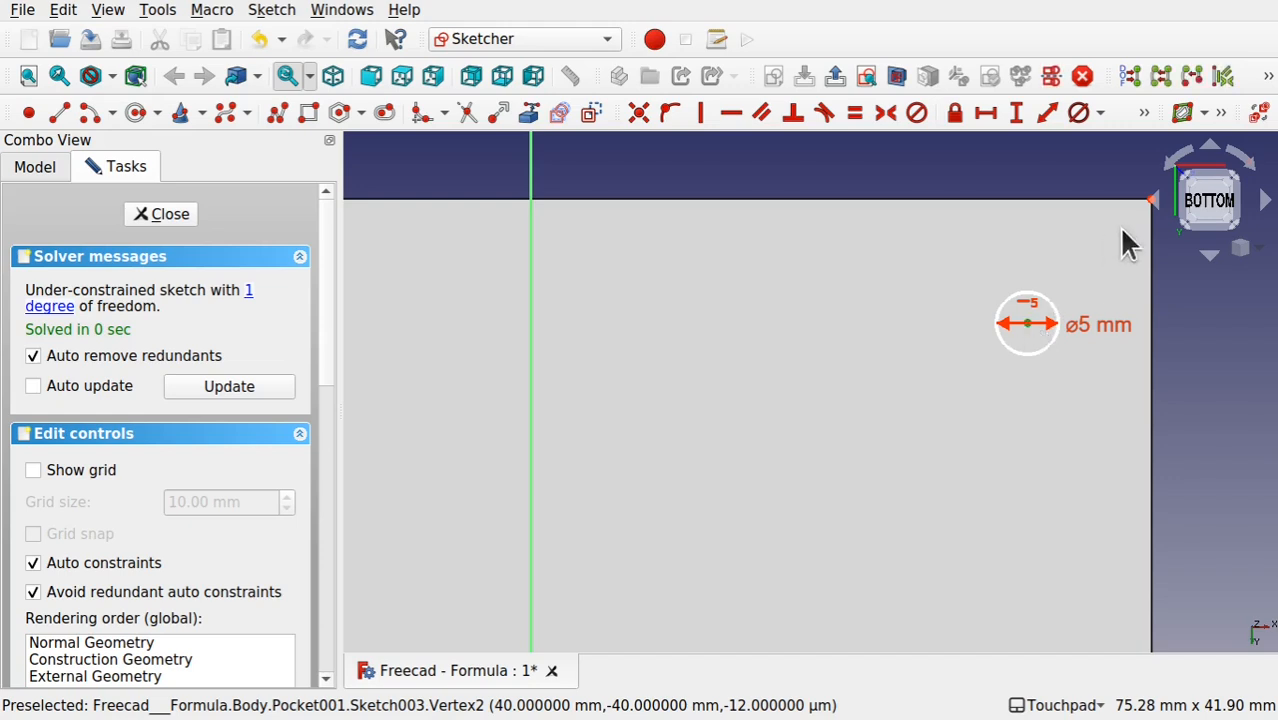
middle_drag(1152, 222, 1122, 222)
click(1125, 207)
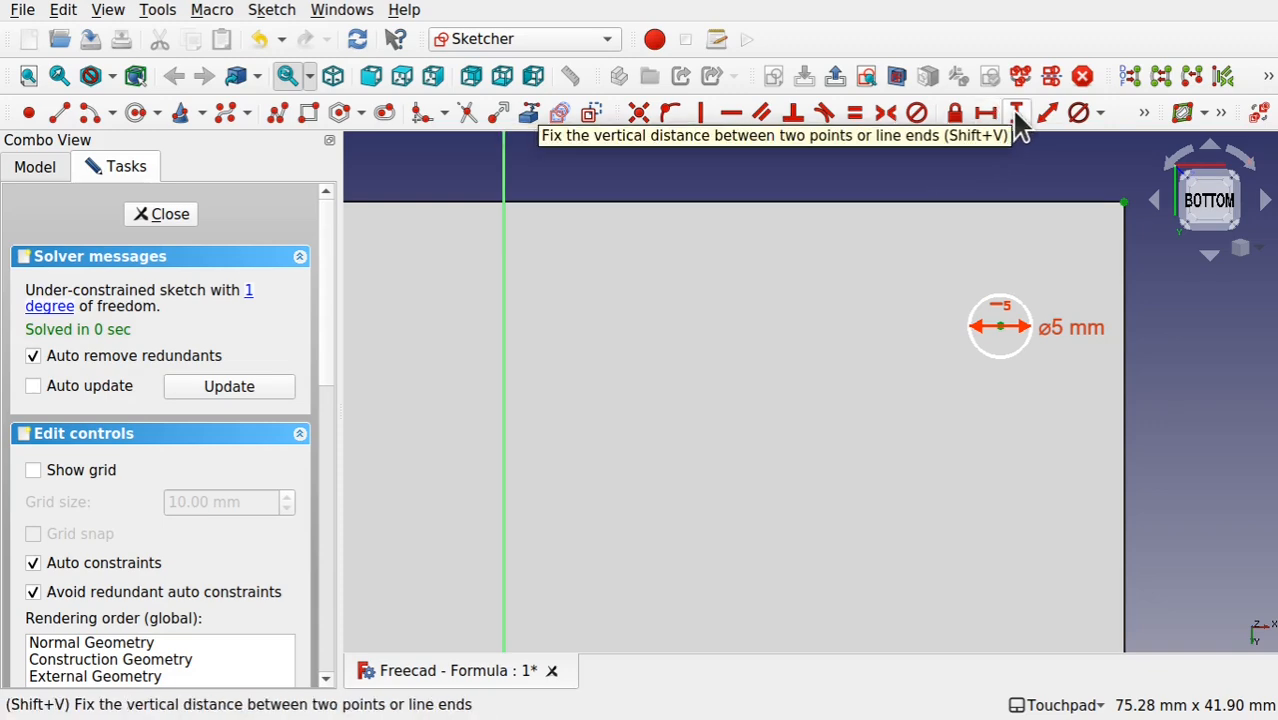
click(987, 114)
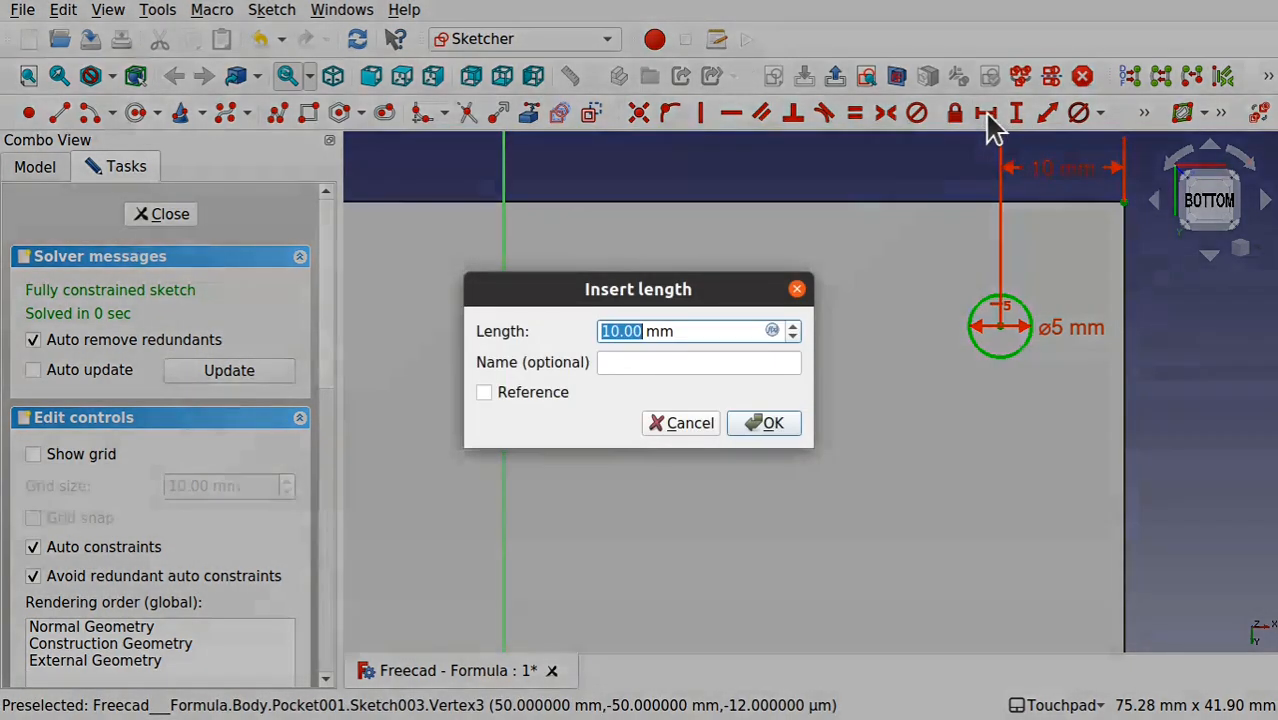
click(764, 424)
scroll(825, 350, down, 6)
scroll(825, 350, up, 1)
click(165, 214)
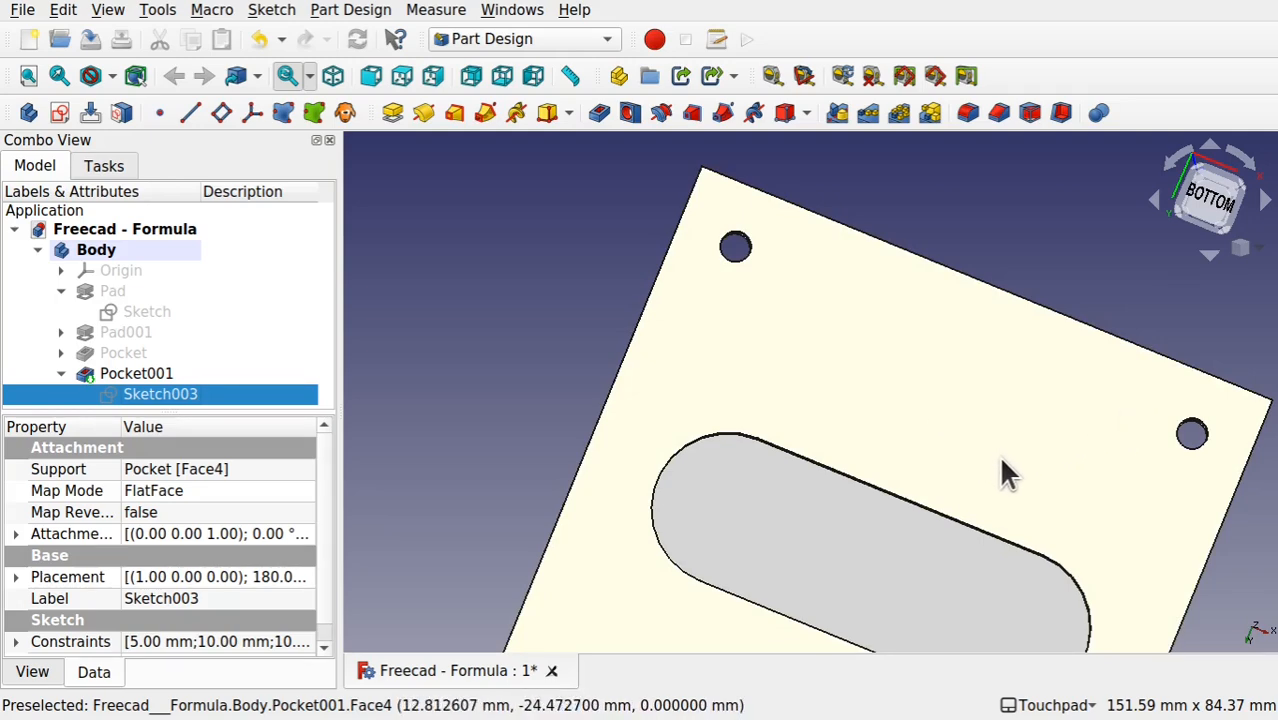
scroll(998, 455, down, 6)
alt+drag(998, 455, 878, 495)
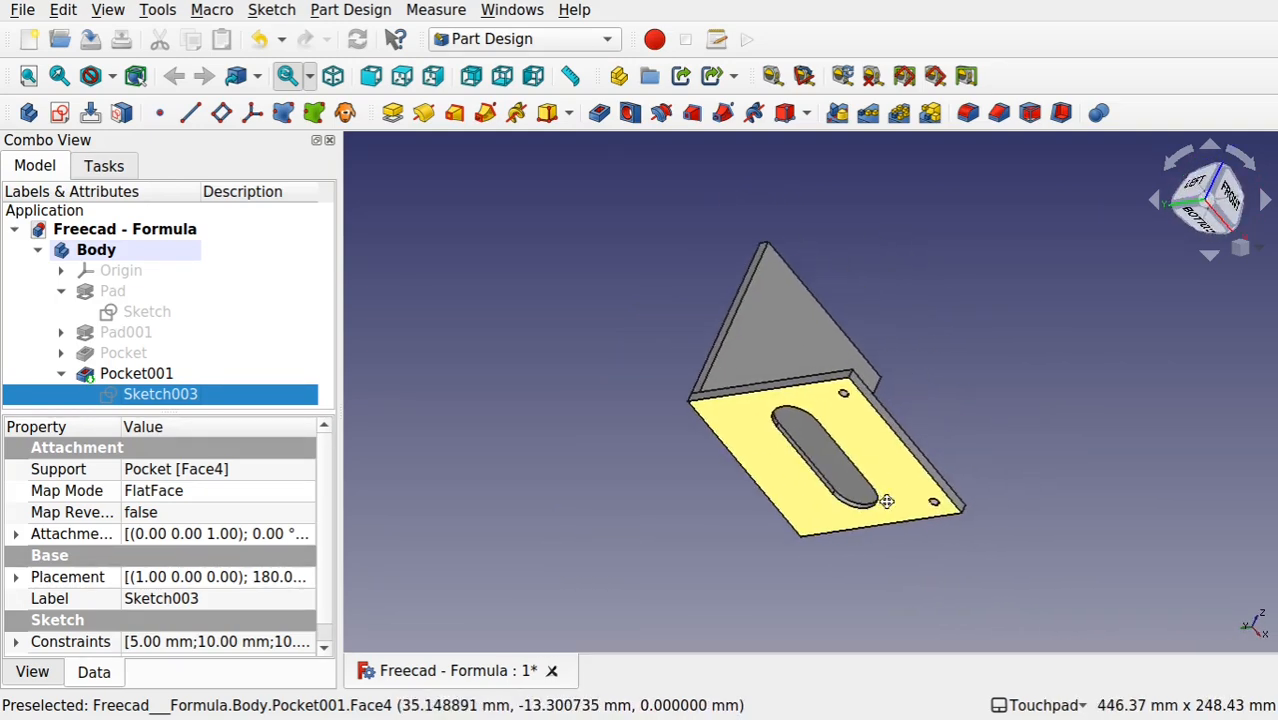
scroll(875, 495, up, 4)
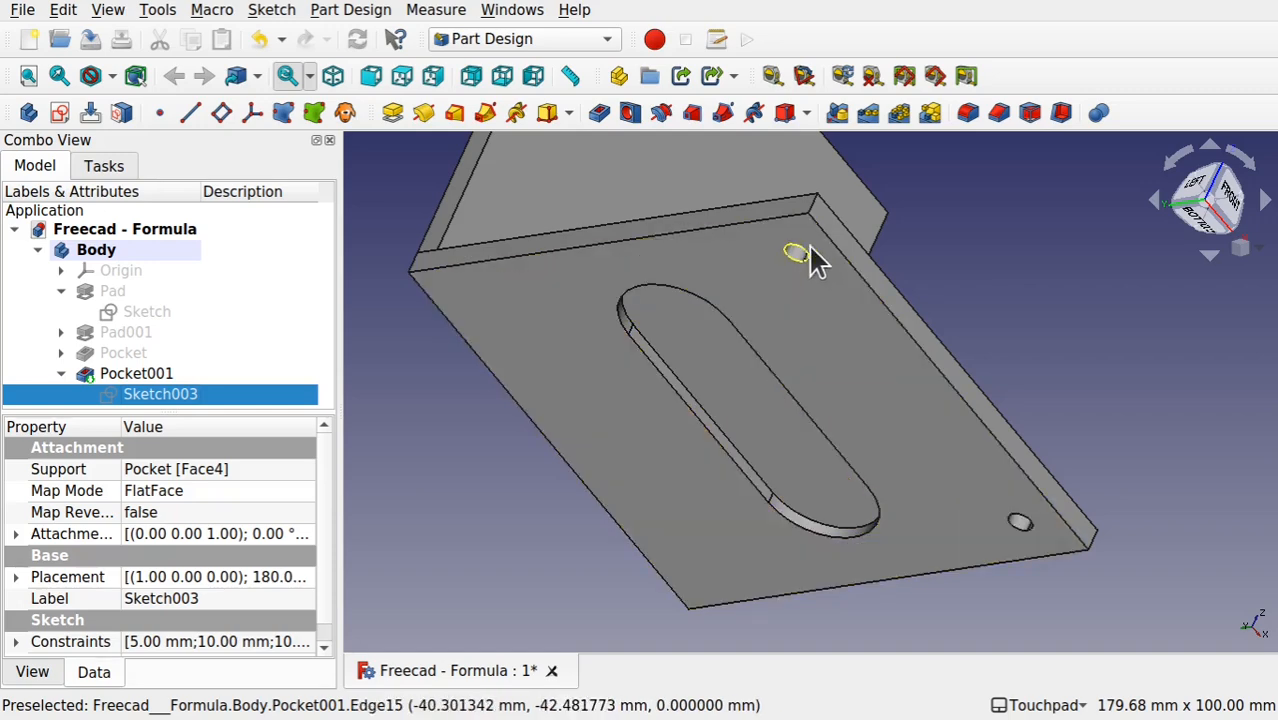